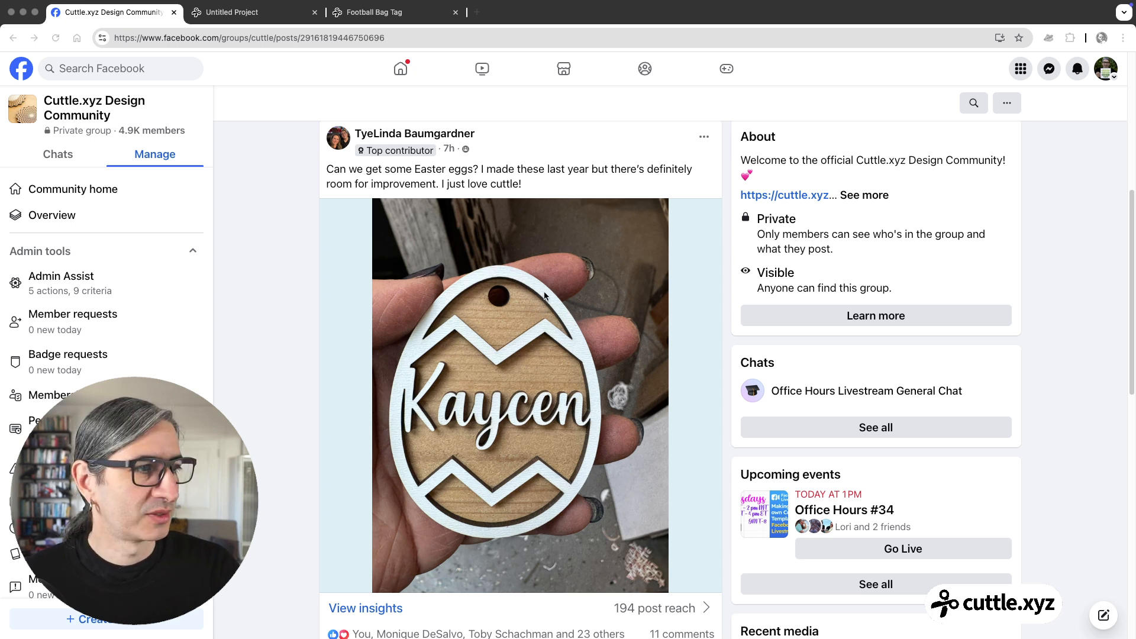
Examine the Easter egg ornament photo in the group post and the comments linking the Easter_Egg_Tags and EasterEgg projects.
scroll(542, 296, "down", 2)
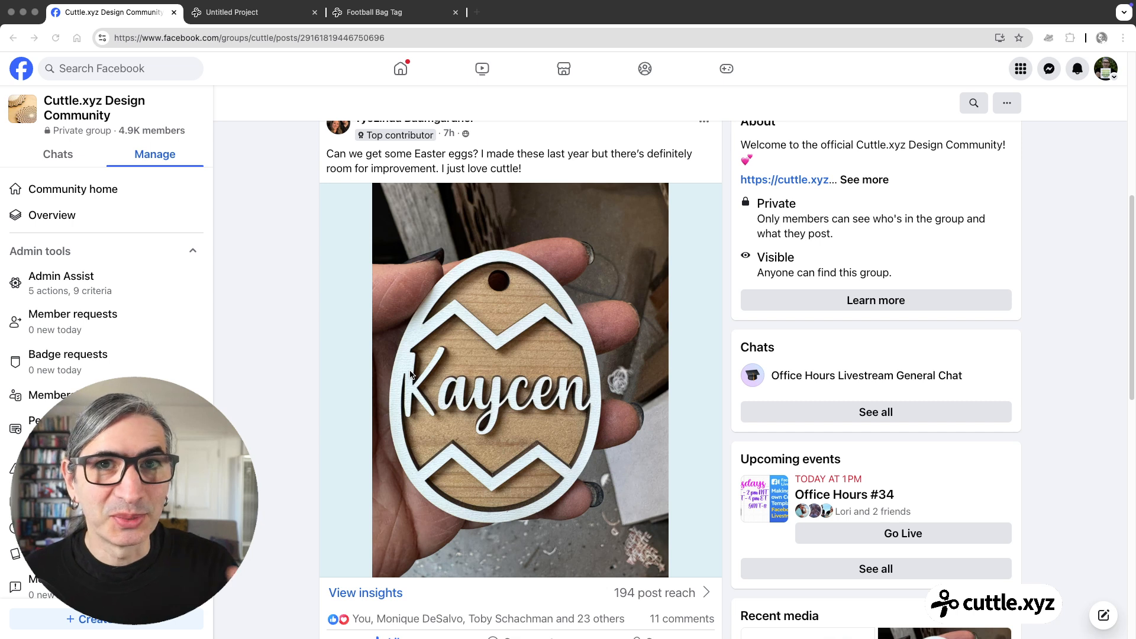
scroll(525, 377, "down", 1)
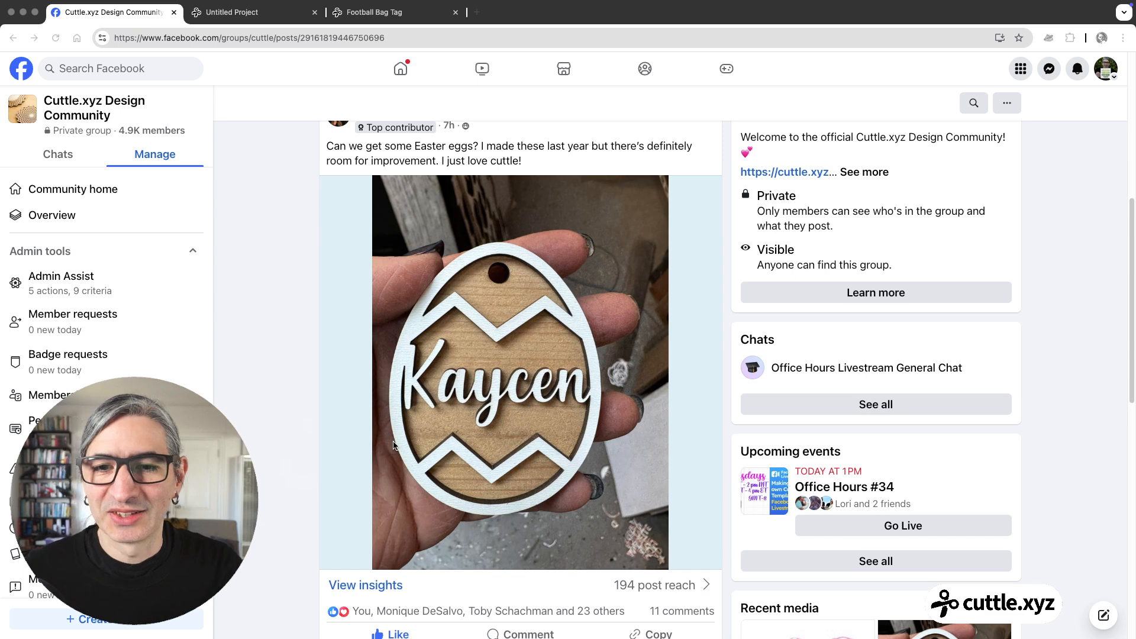
scroll(519, 492, "down", 1)
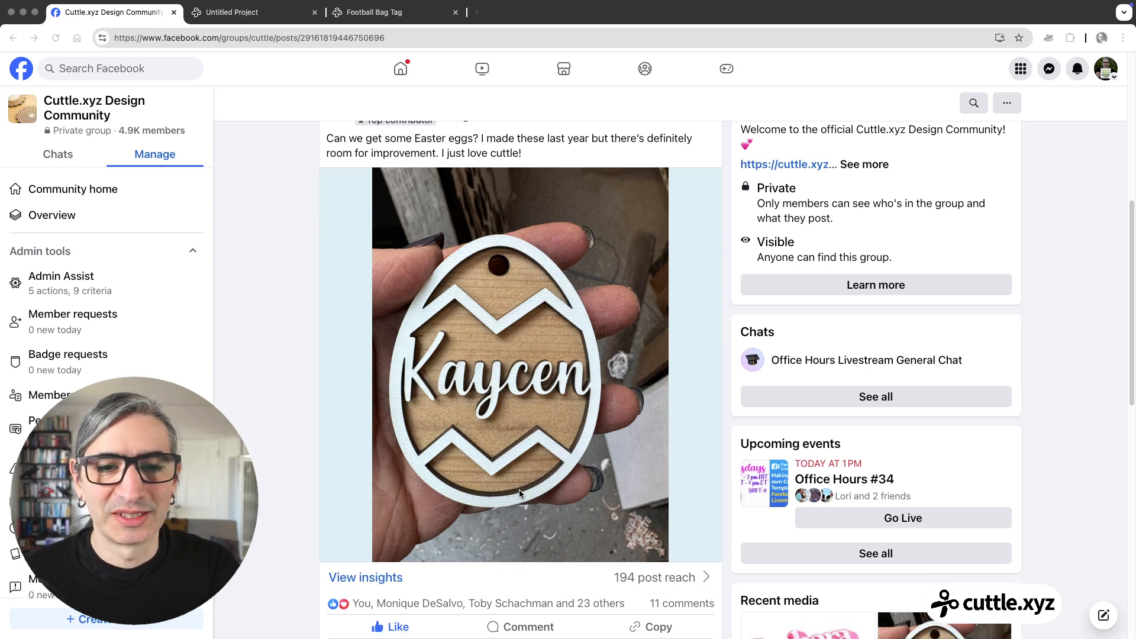
scroll(520, 493, "down", 1)
scroll(520, 494, "down", 10)
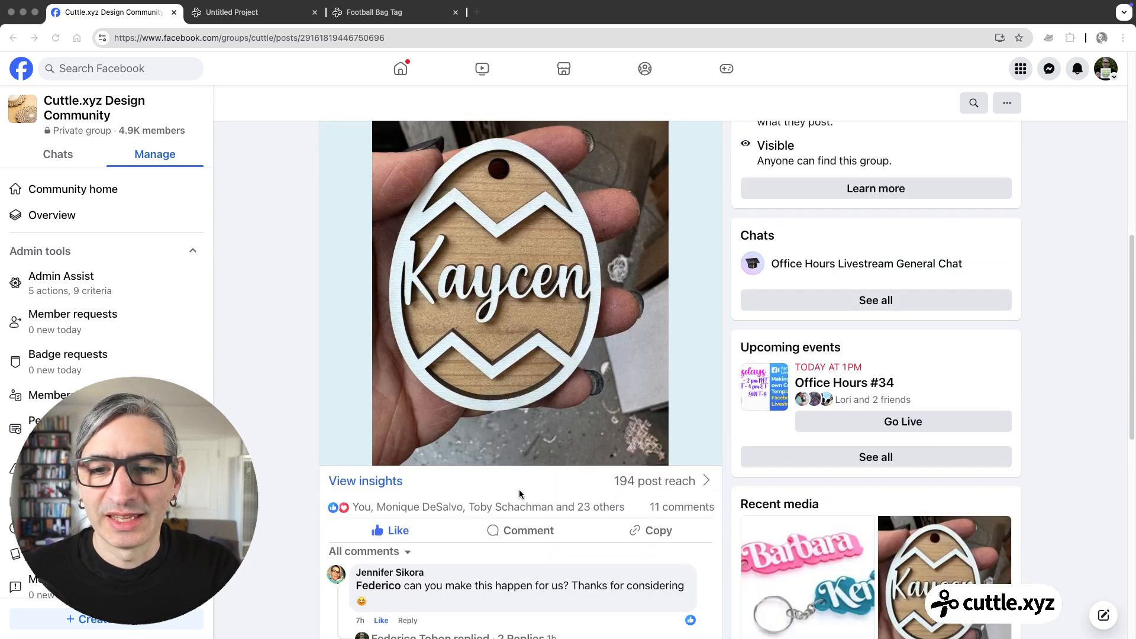
scroll(519, 492, "down", 10)
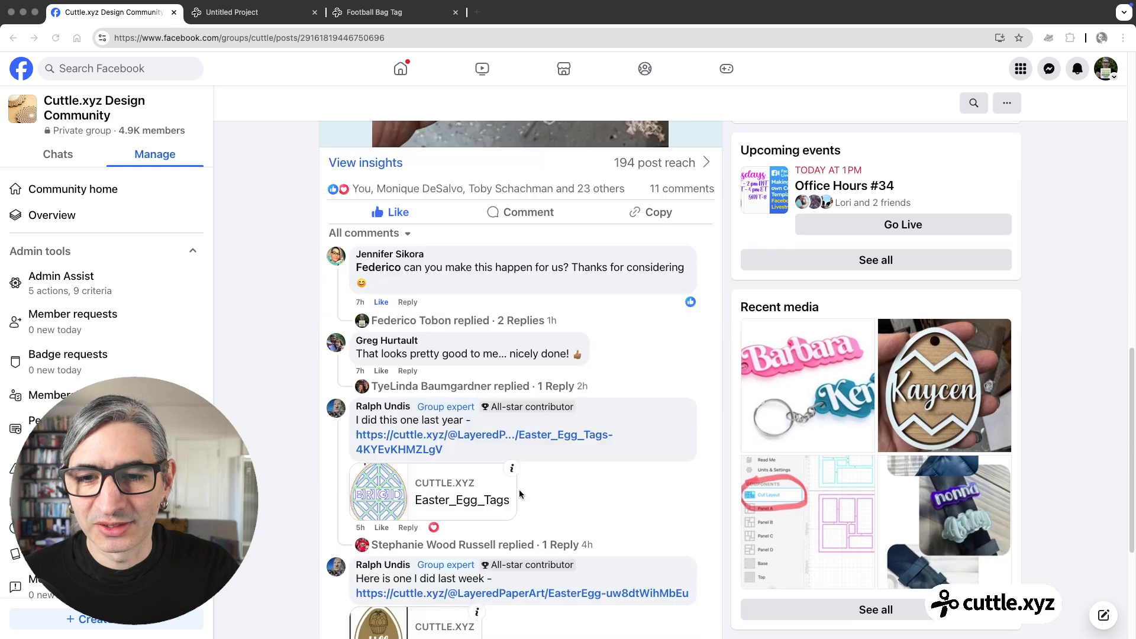
scroll(521, 492, "down", 2)
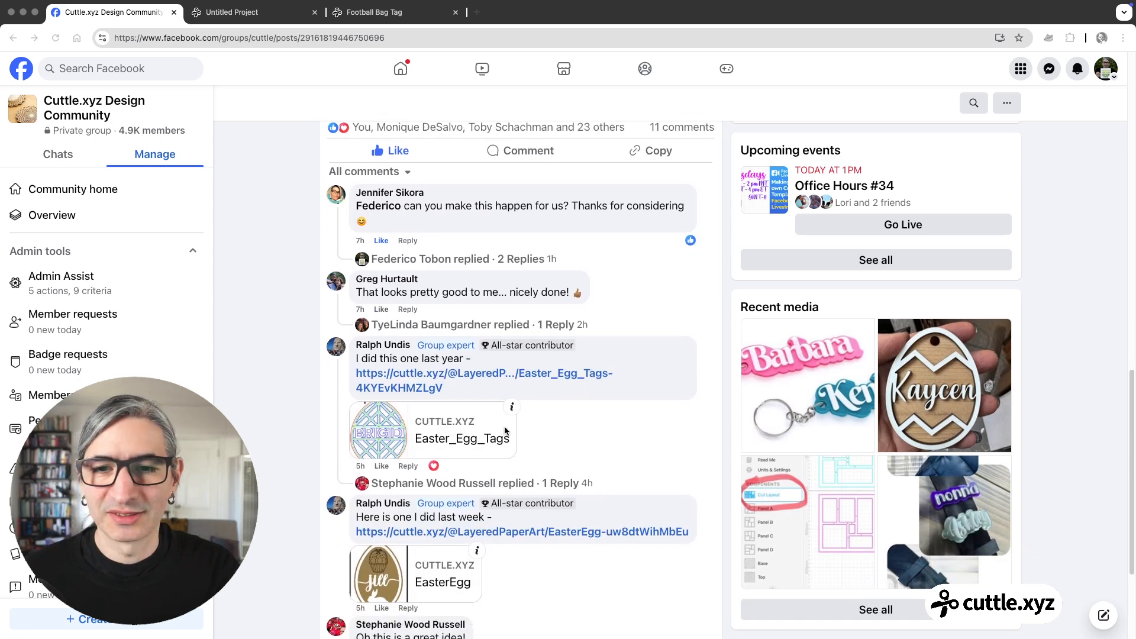
scroll(448, 367, "down", 3)
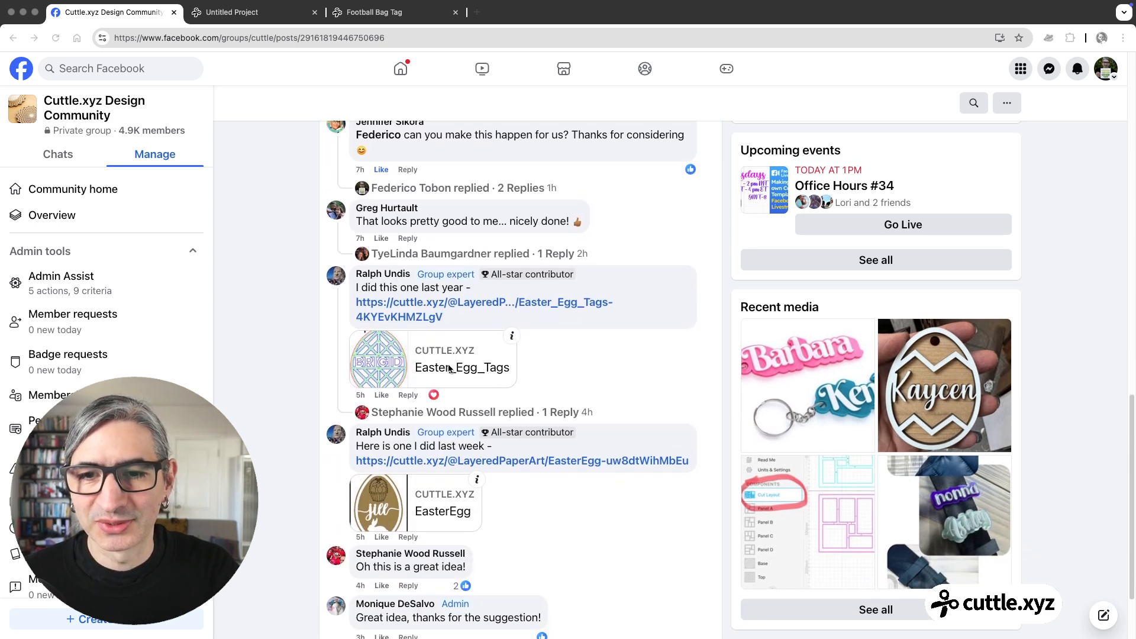
scroll(425, 342, "down", 1)
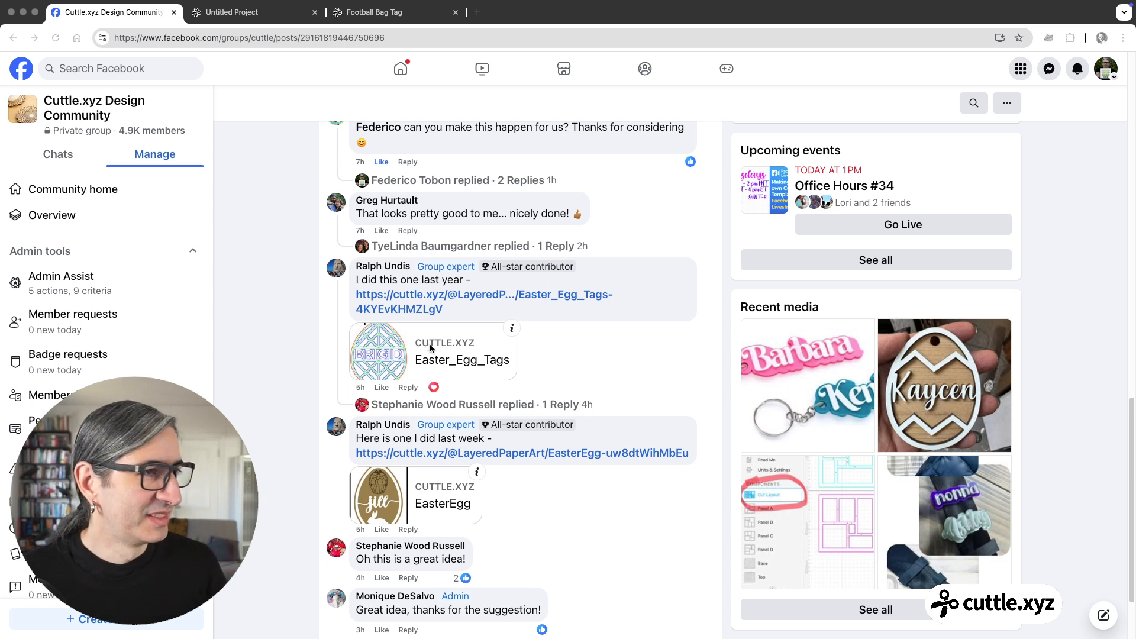
scroll(432, 353, "down", 2)
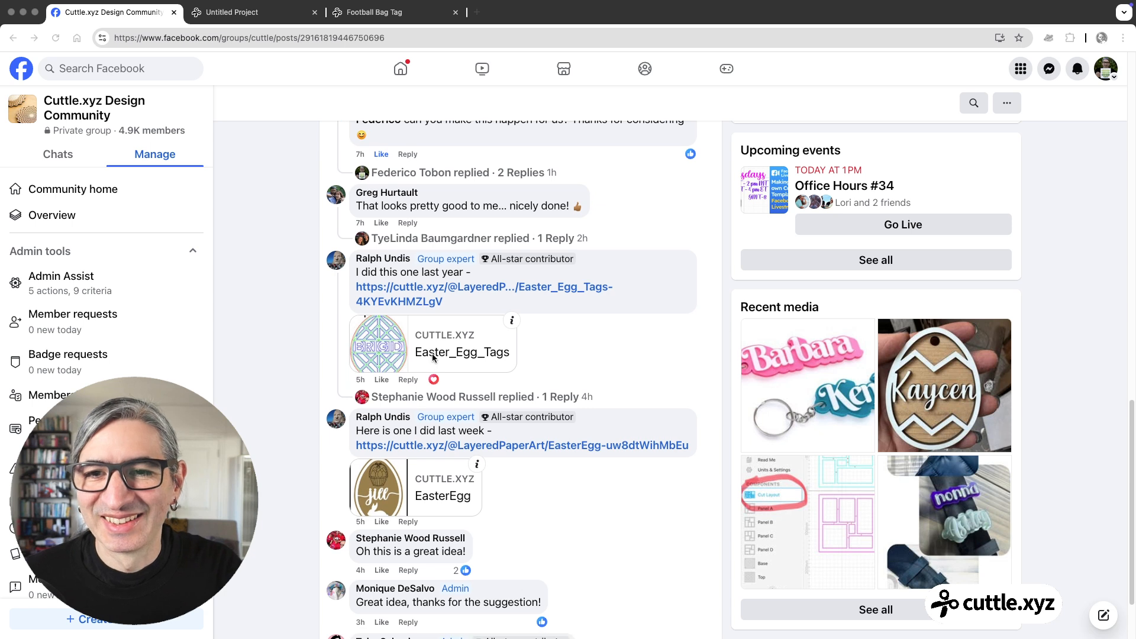
scroll(433, 353, "down", 1)
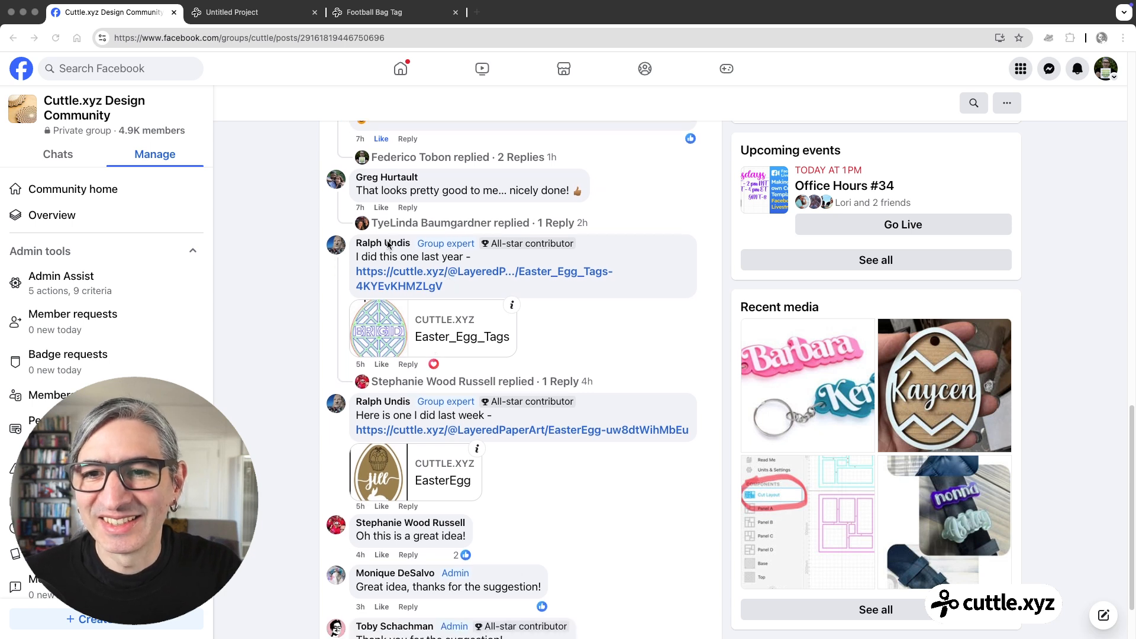
scroll(406, 307, "down", 4)
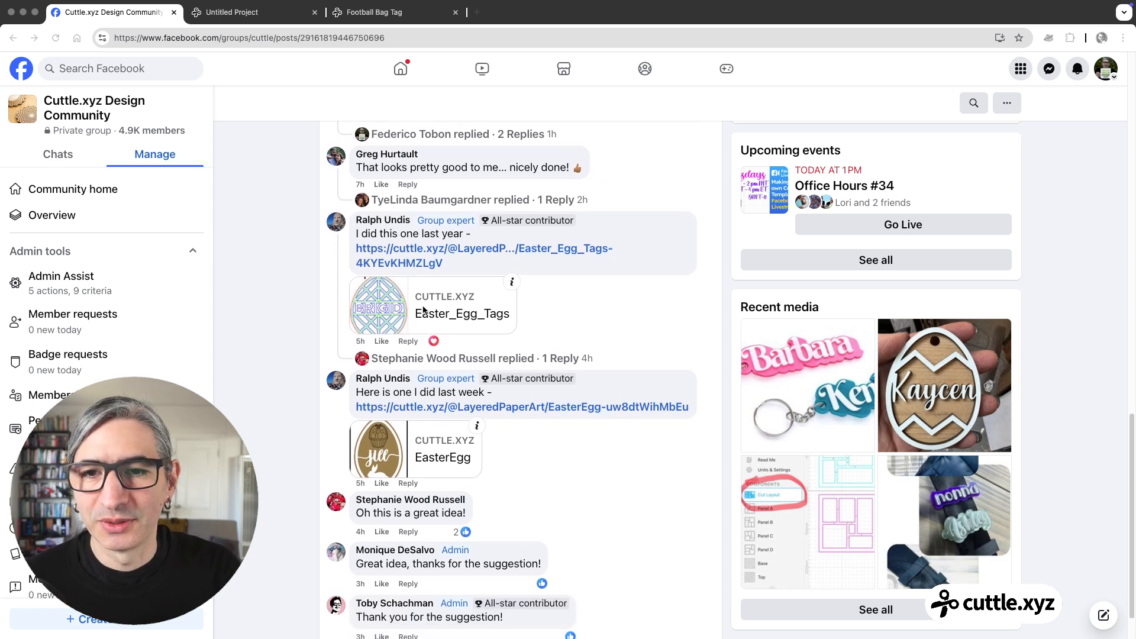
scroll(407, 306, "down", 2)
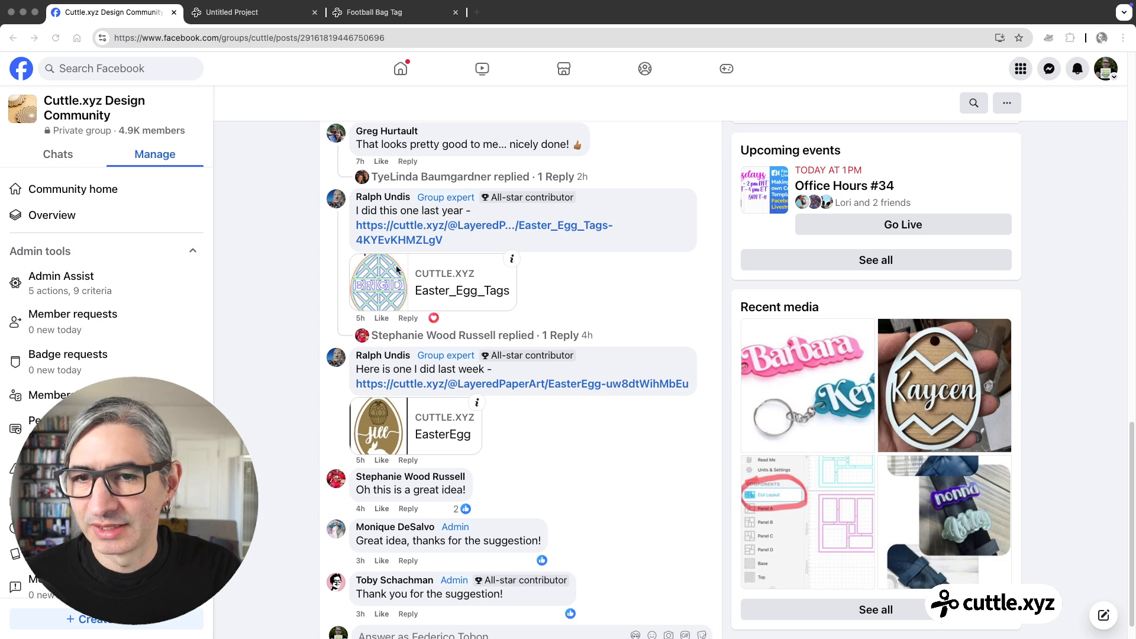
scroll(394, 284, "down", 1)
scroll(412, 220, "down", 1)
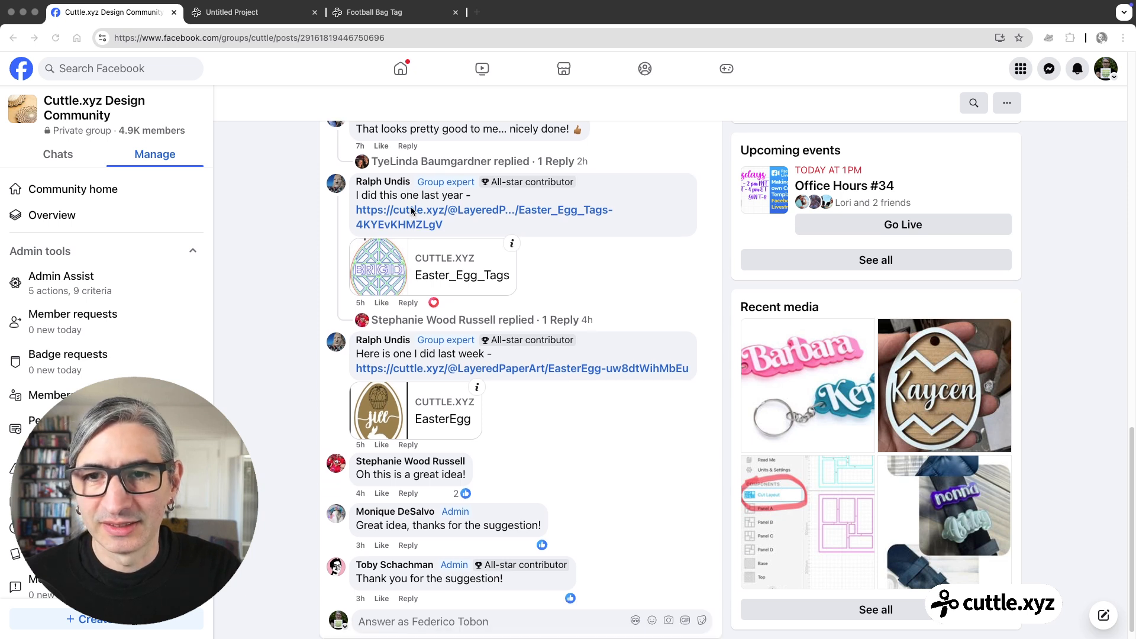
scroll(407, 306, "down", 2)
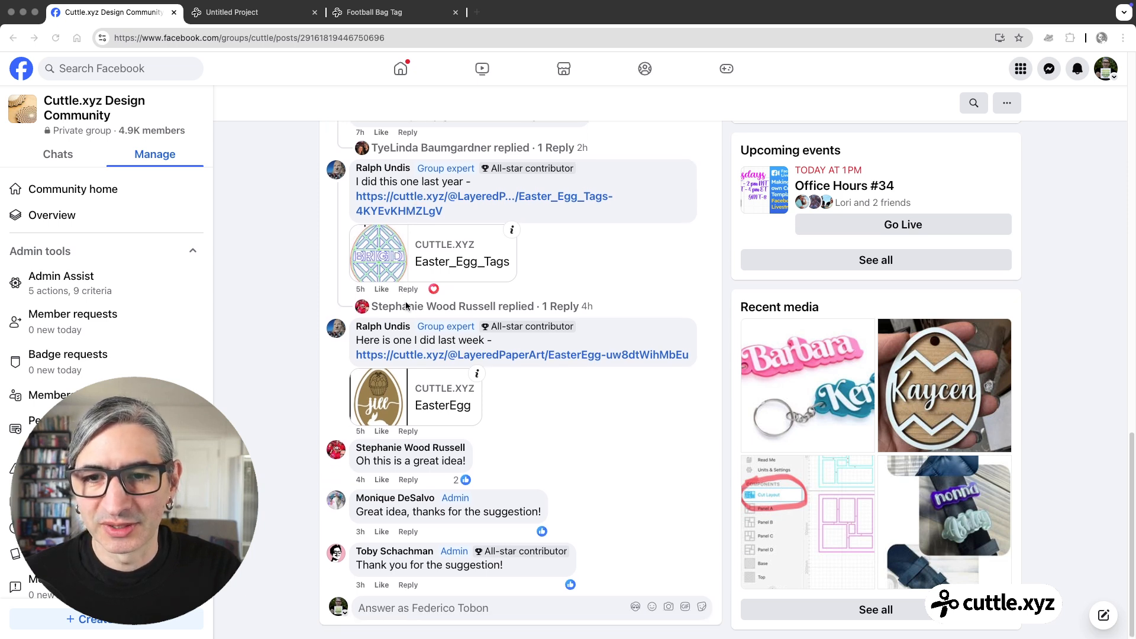
left_click(387, 389)
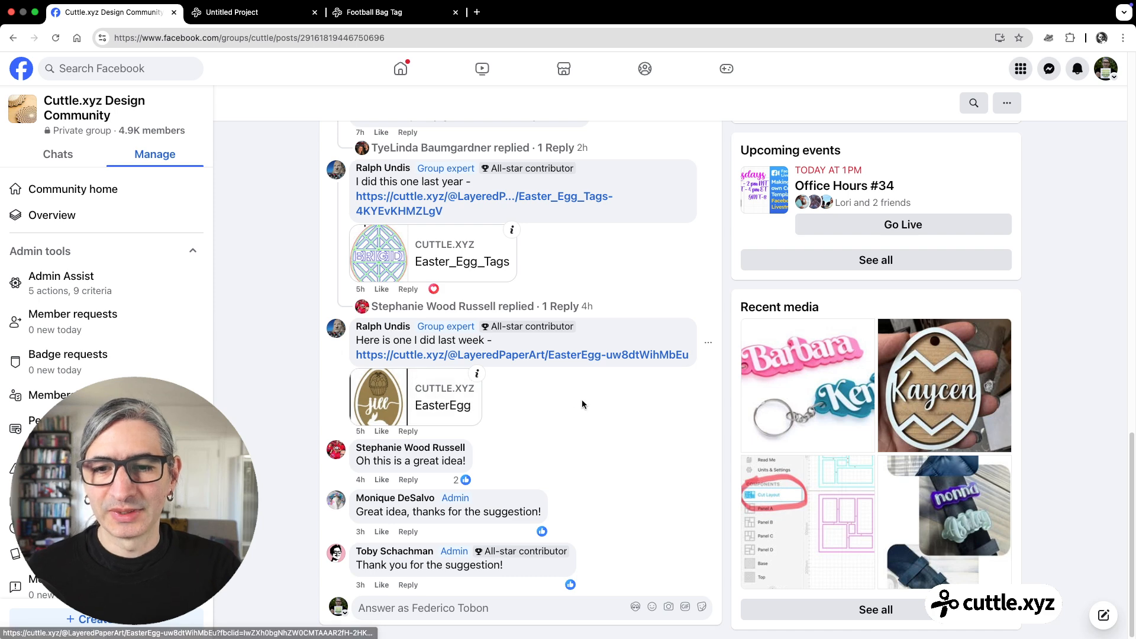
scroll(582, 399, "up", 5)
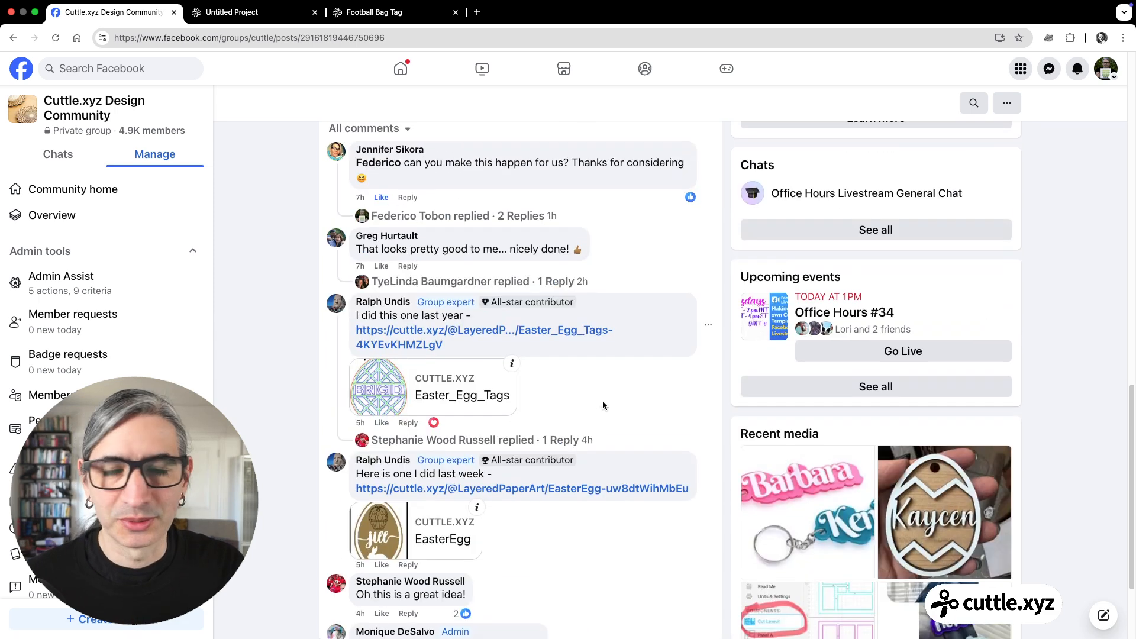
scroll(603, 400, "up", 10)
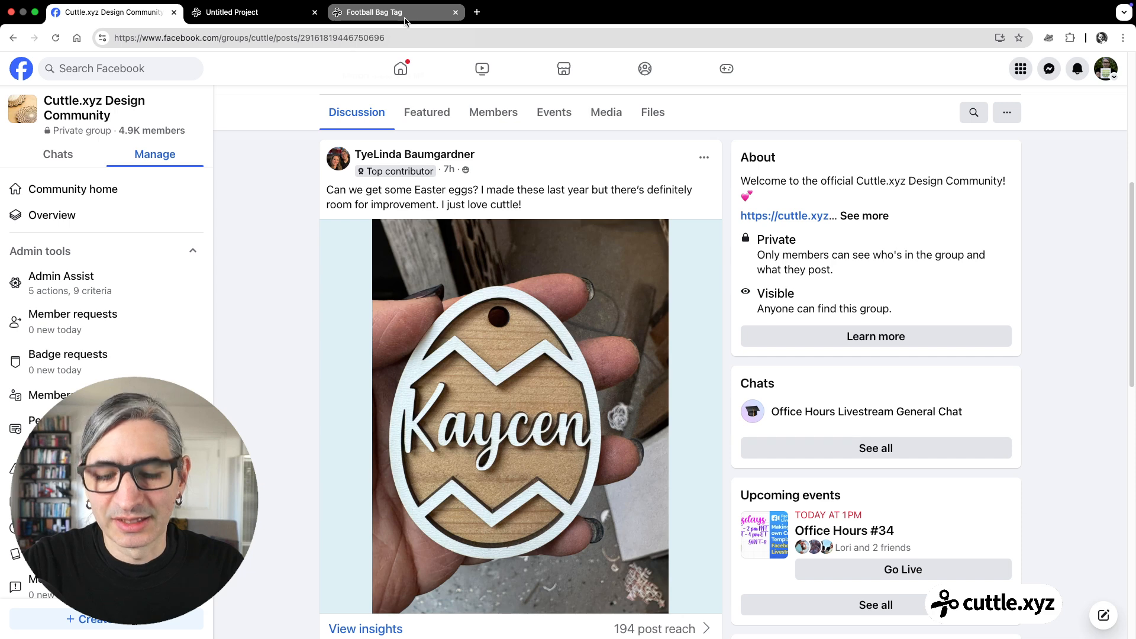
Open the cuttle.xyz/templates page in a new browser tab.
key("super+t")
type("cu")
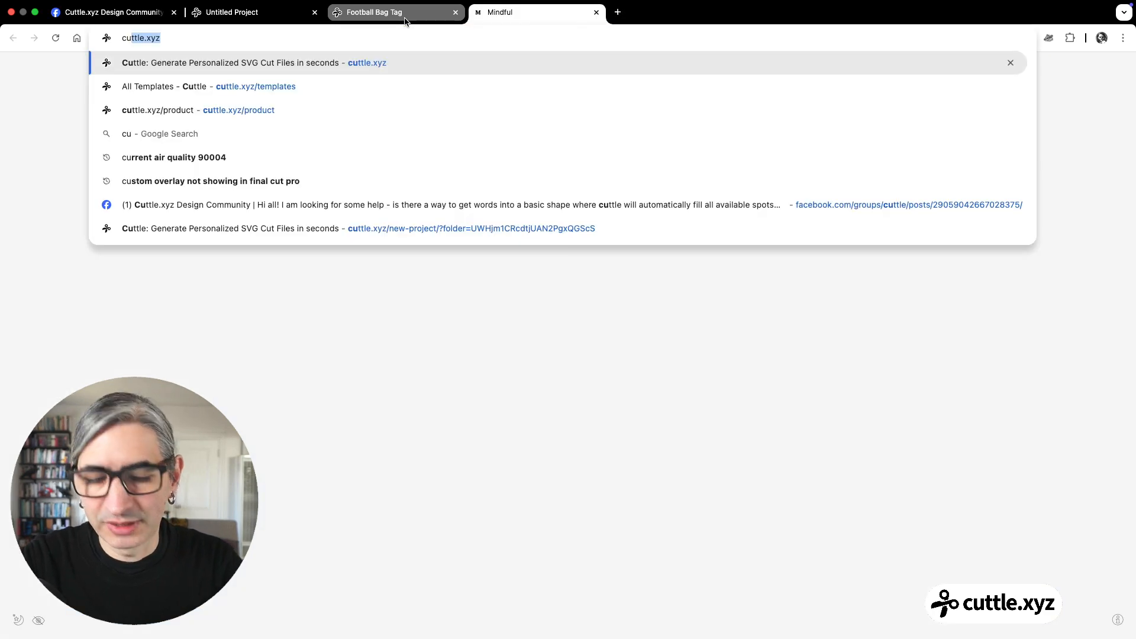
type("ttle.xyz/t")
key("Return")
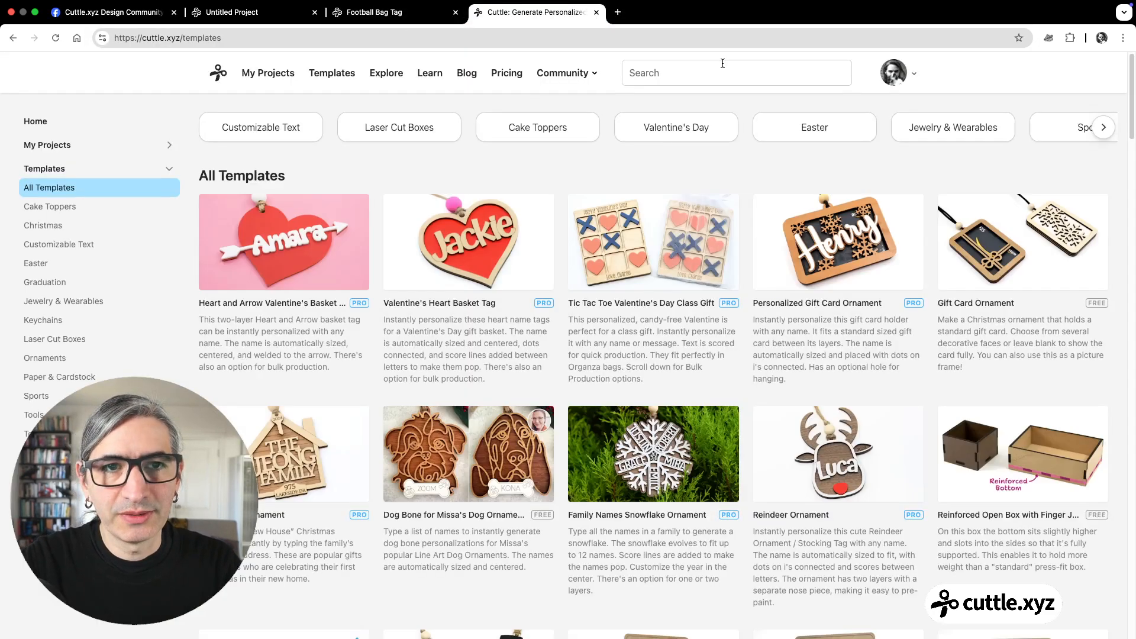
Search Cuttle for "easter", review the matching templates and community projects, and close that browser tab.
left_click(723, 65)
type("easter")
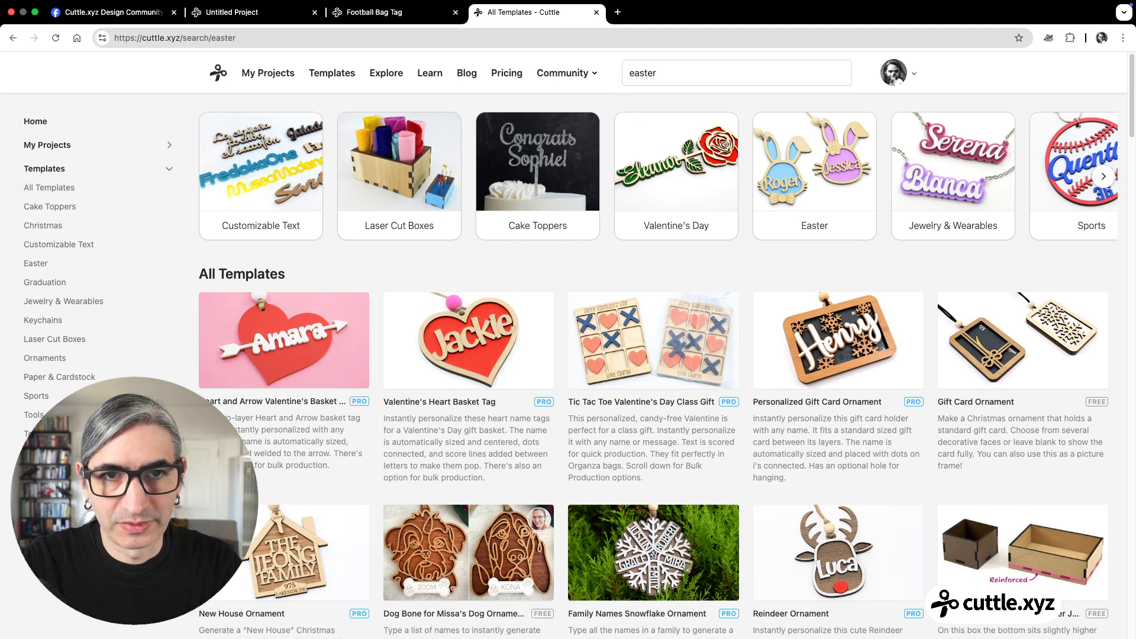
key("Return")
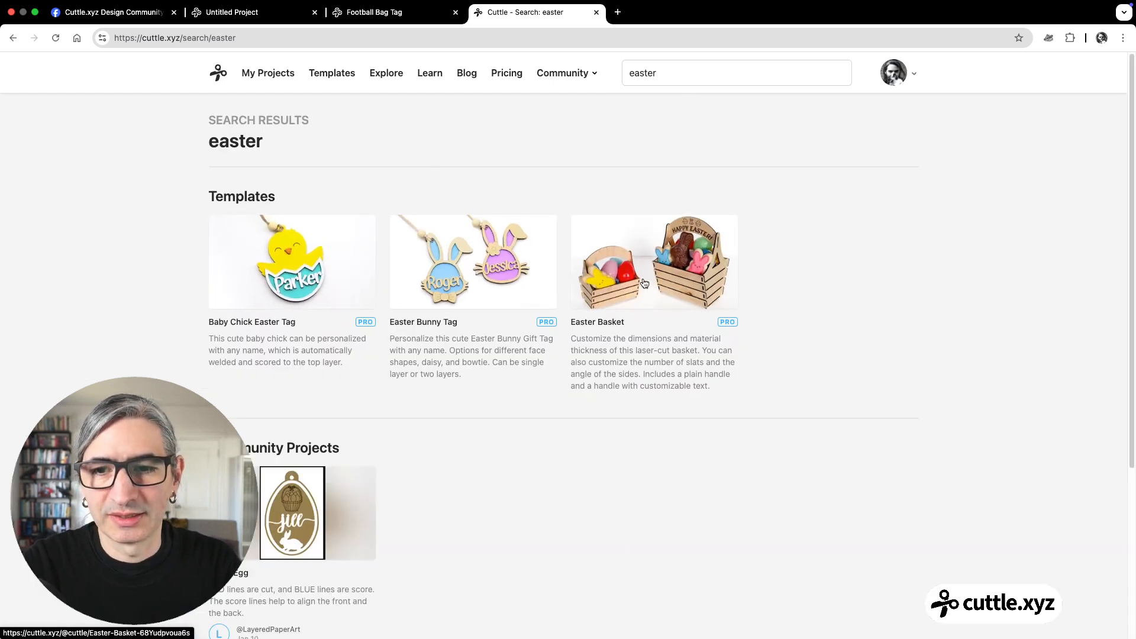
scroll(591, 360, "down", 2)
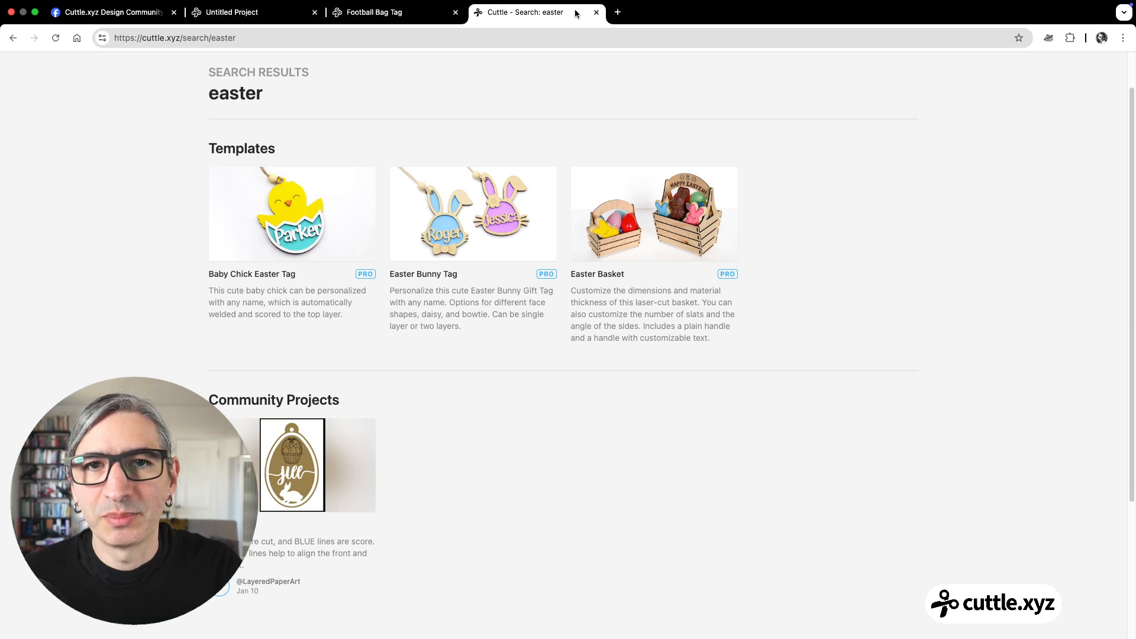
left_click(596, 12)
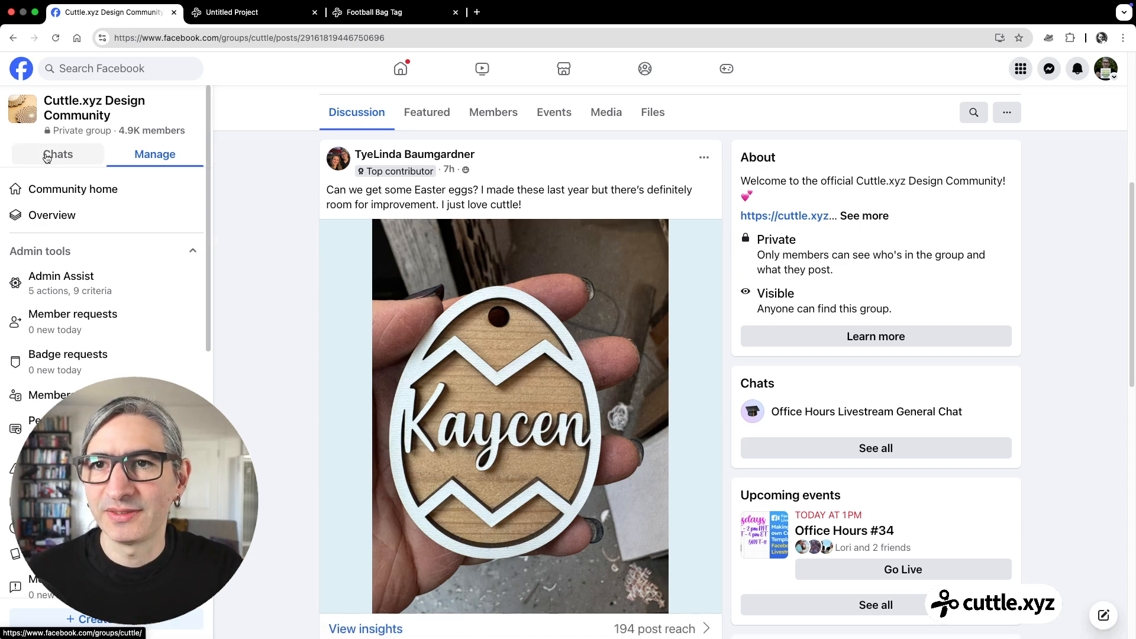
Switch to the untitled Cuttle project and rename it "Easter Egg Ornament".
left_click(264, 17)
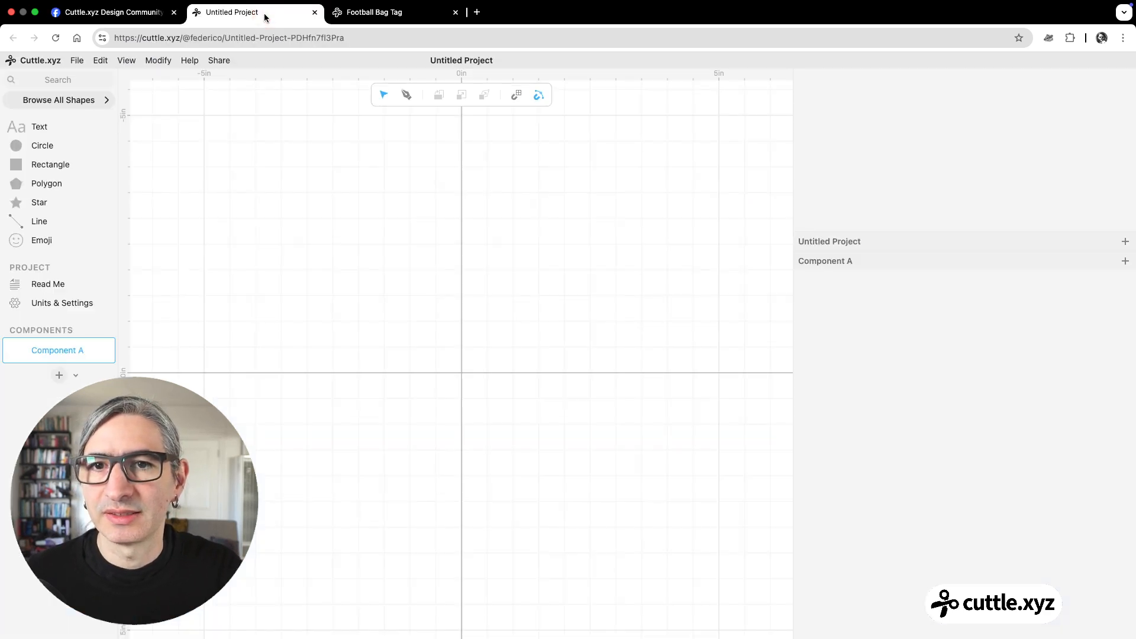
left_click(451, 61)
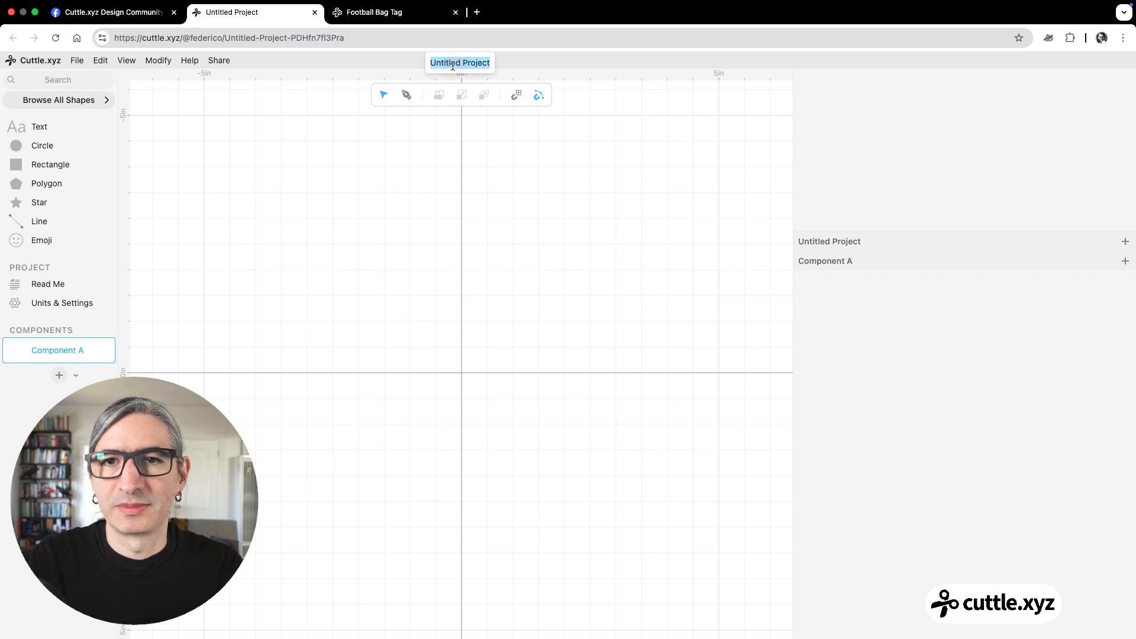
type("Easter Egg")
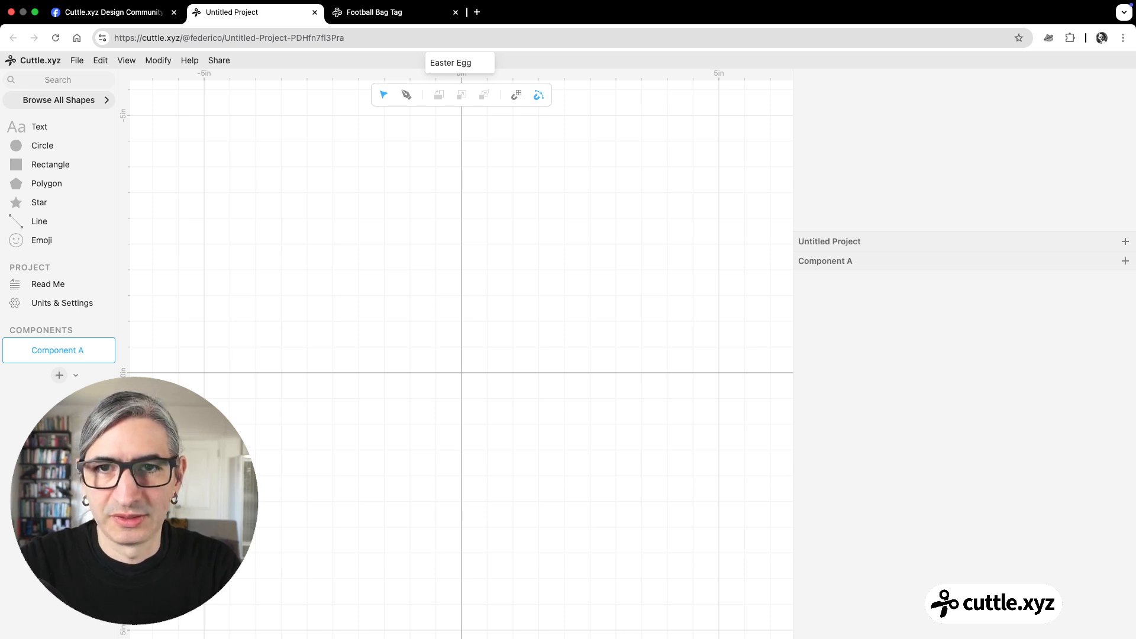
type("nament")
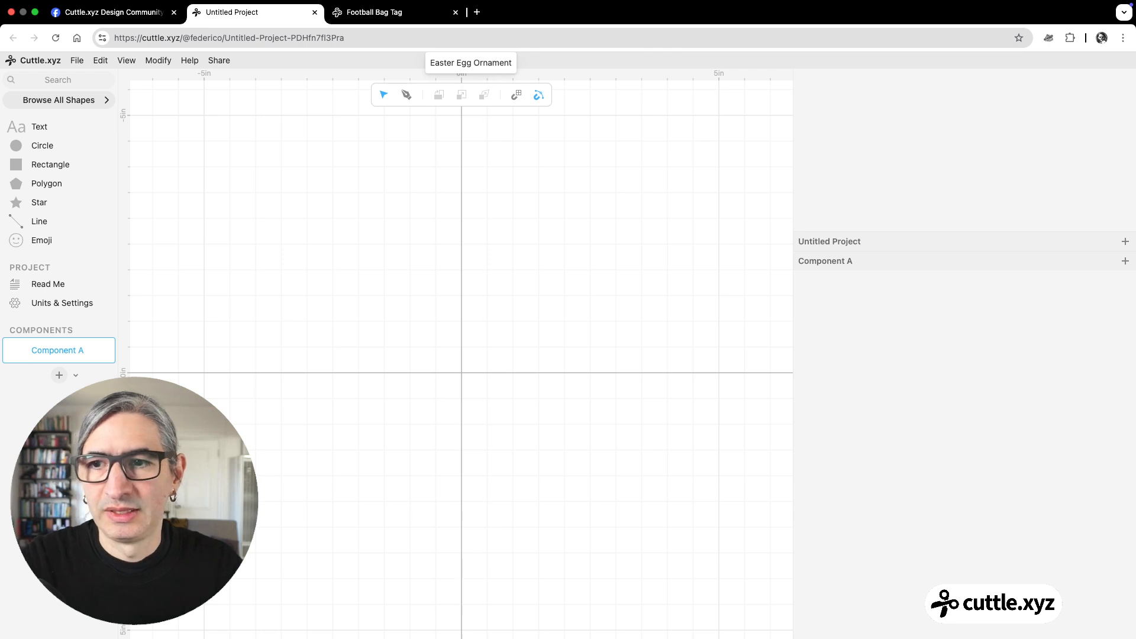
left_click(468, 308)
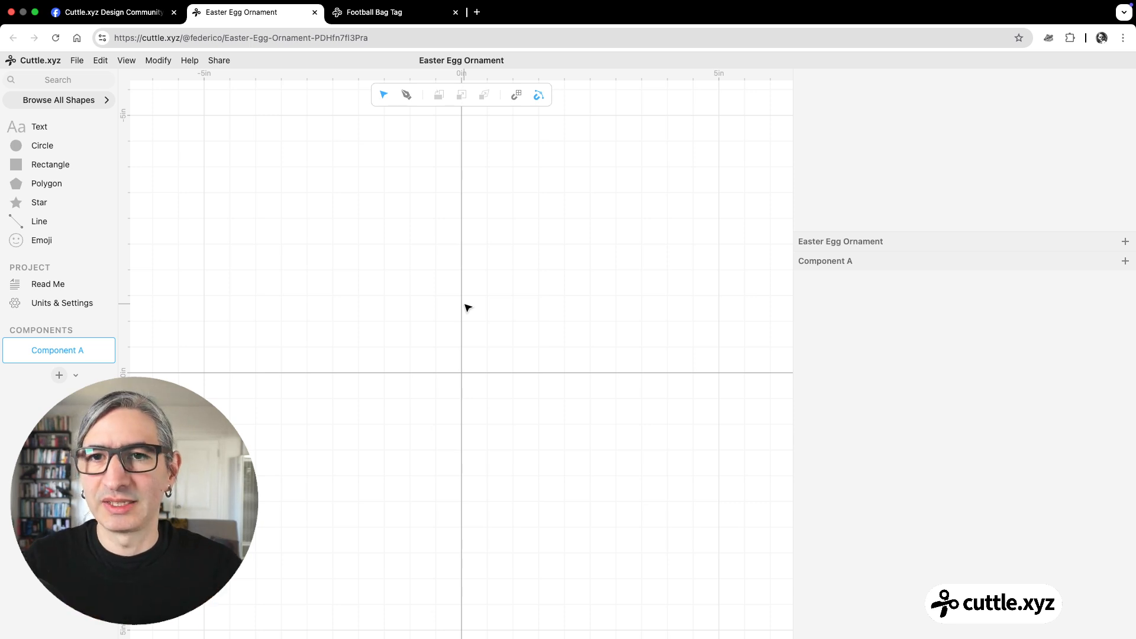
Add an Emoji shape to Component A, snapped to the canvas origin at position 0, 0.
scroll(484, 381, "up", 5)
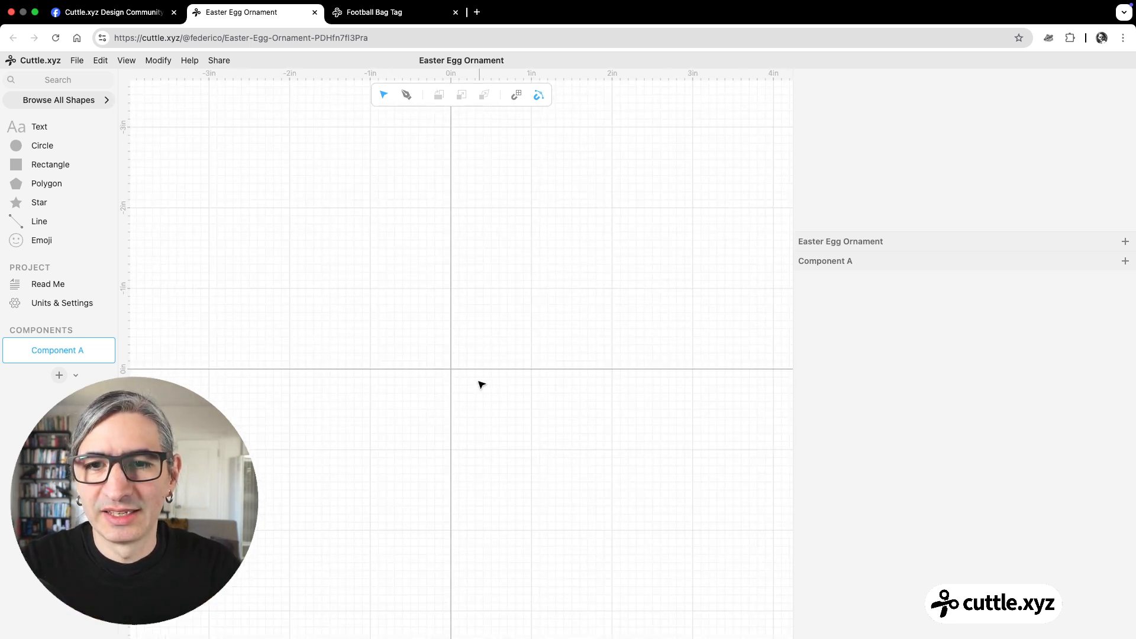
left_click_drag(477, 380, 497, 350)
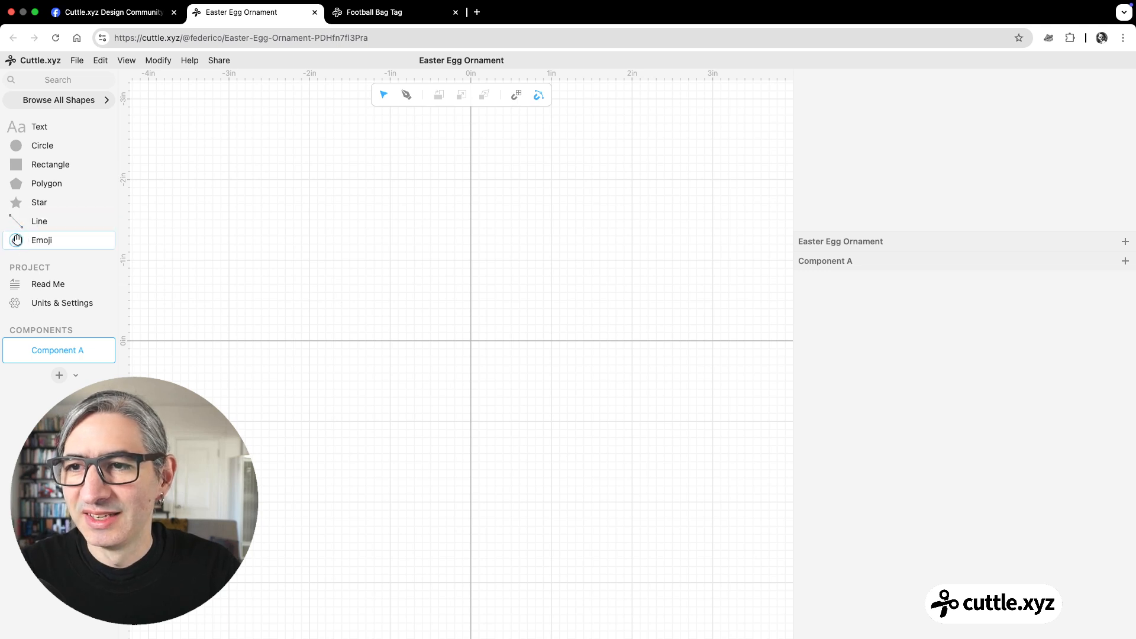
left_click_drag(15, 240, 472, 350)
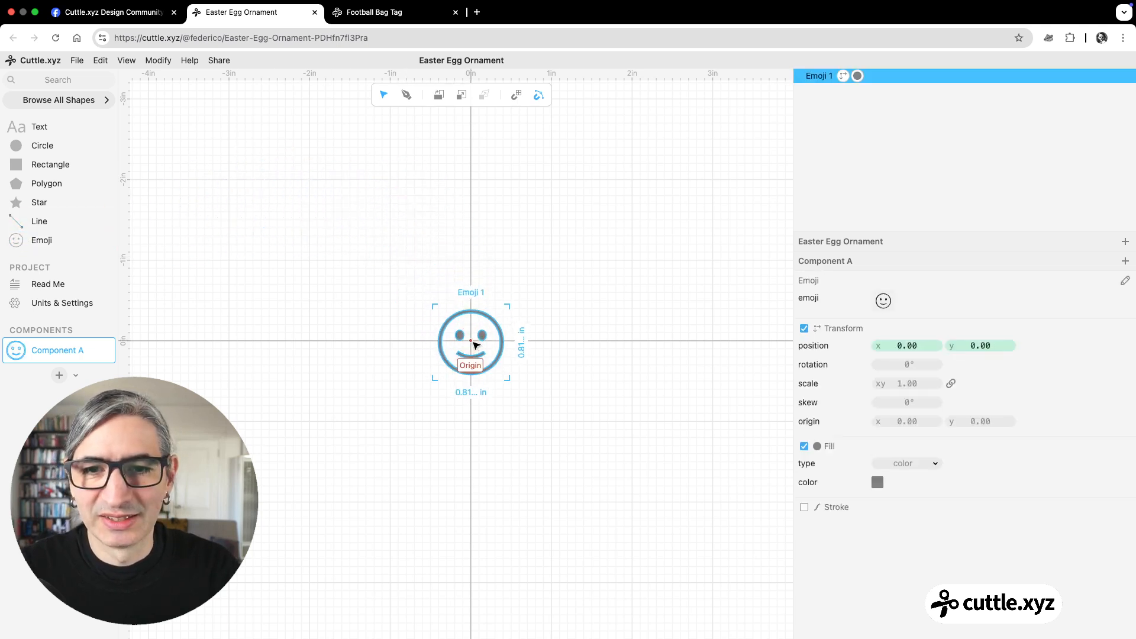
Find the plain egg symbol by searching for "egg", swap the smiley emoji for it, and deselect the shape.
scroll(472, 351, "up", 5)
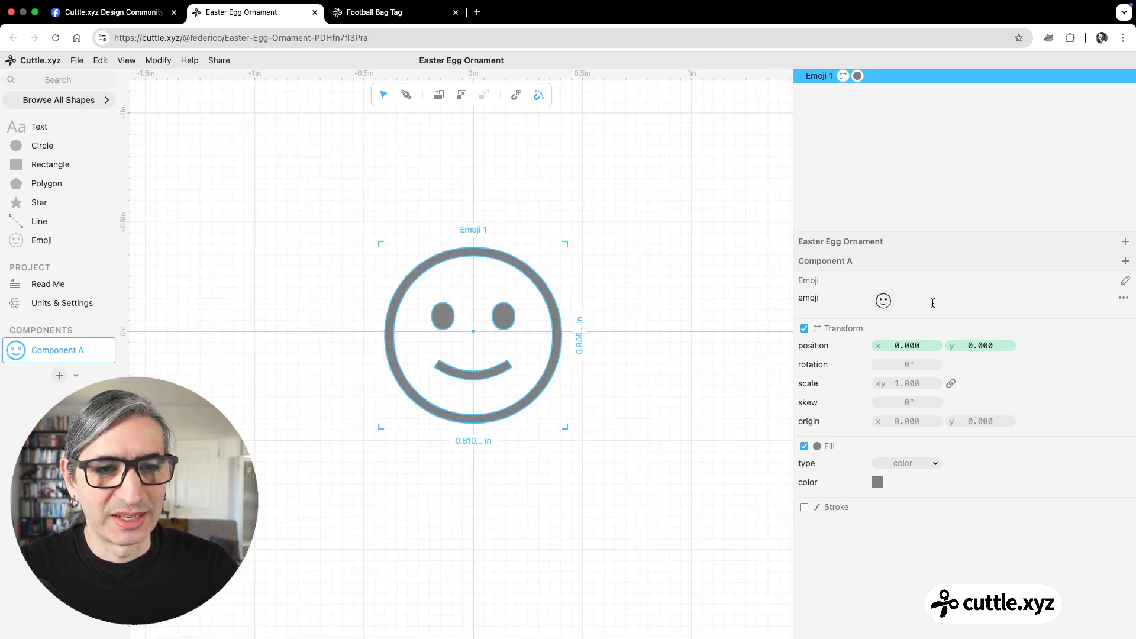
left_click(884, 303)
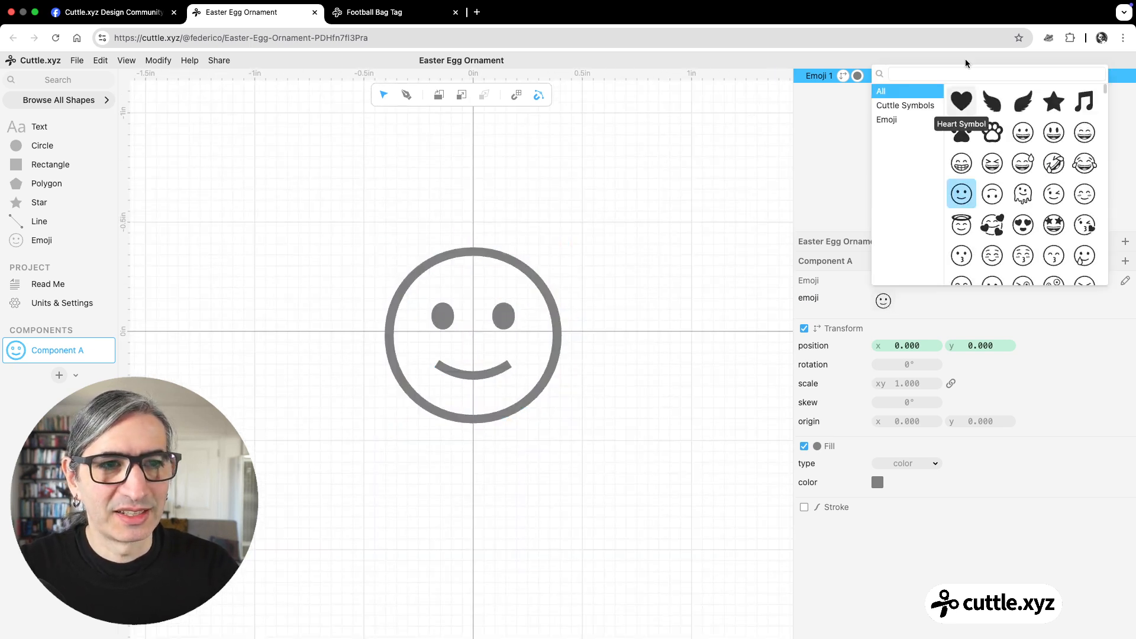
left_click(963, 68)
type("egg")
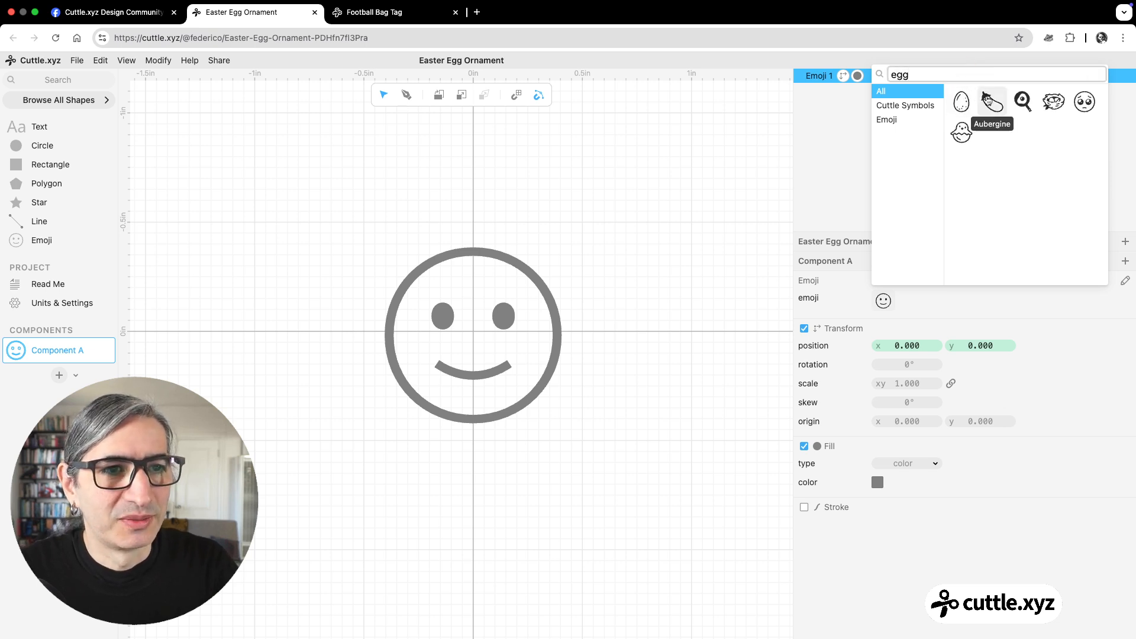
left_click(961, 101)
left_click(597, 335)
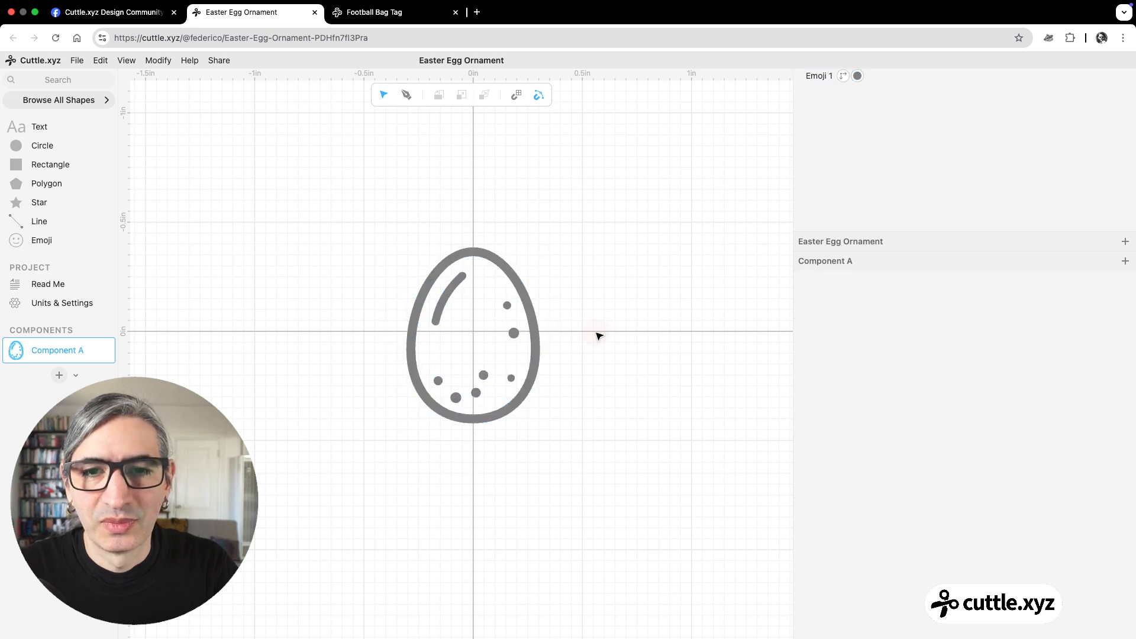
Select the egg emoji and apply the Remove Holes modifier to it.
scroll(597, 335, "up", 1)
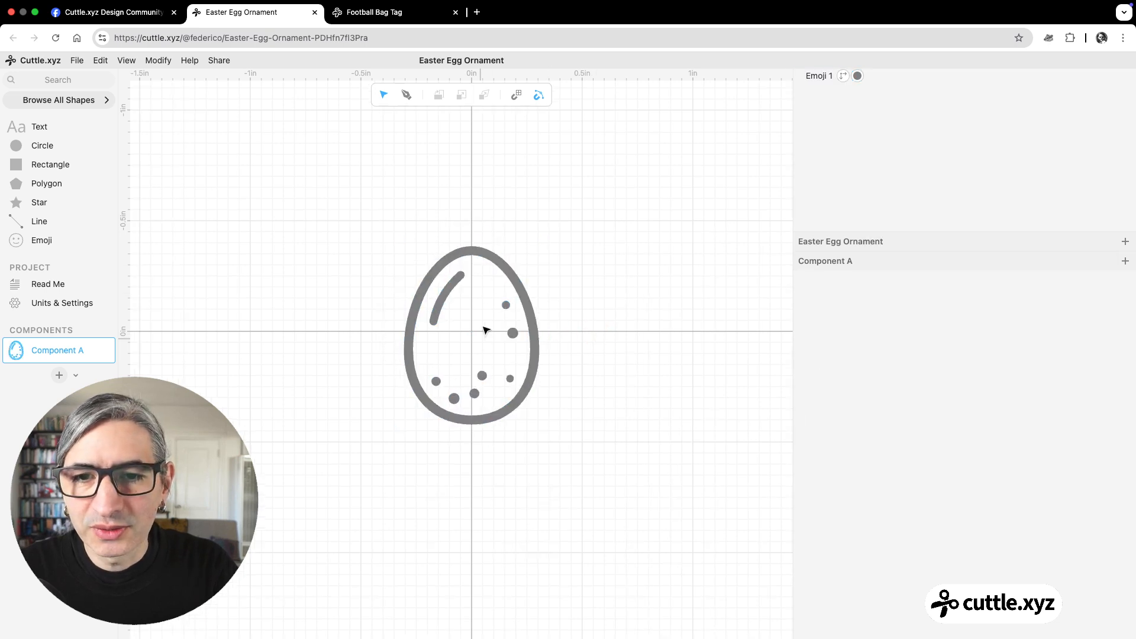
left_click(511, 337)
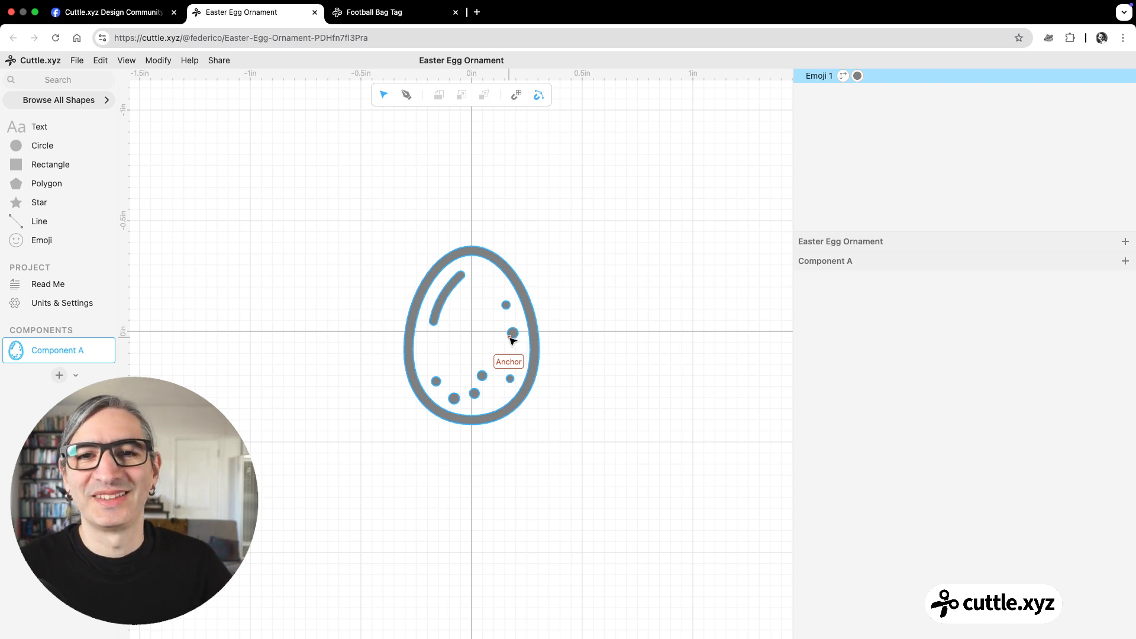
left_click(427, 248)
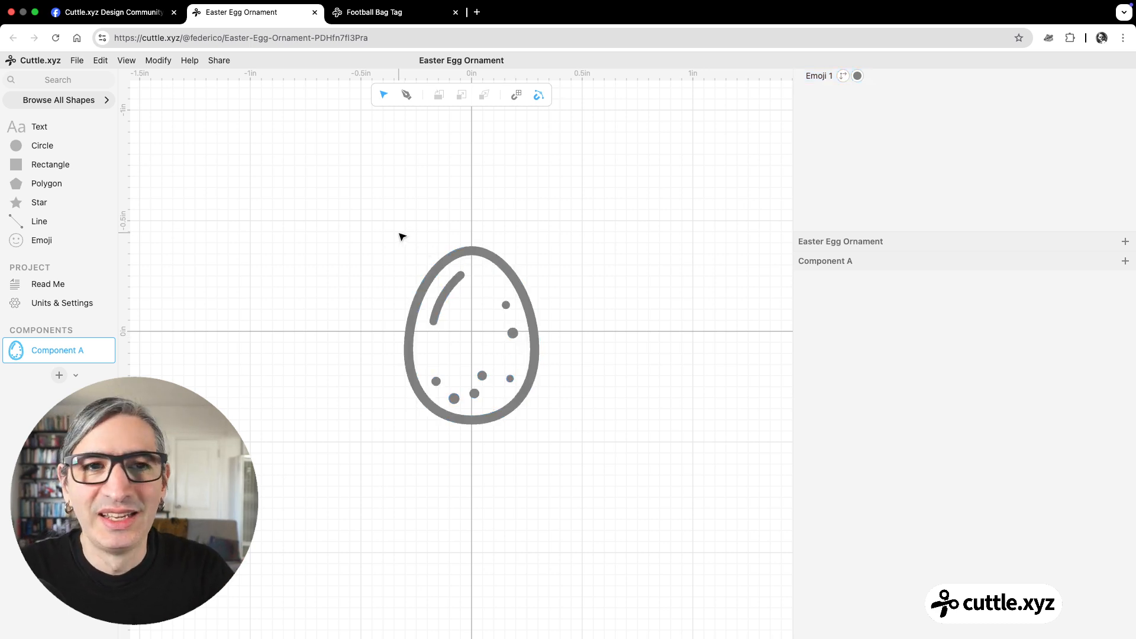
left_click_drag(386, 226, 557, 440)
scroll(543, 417, "up", 3)
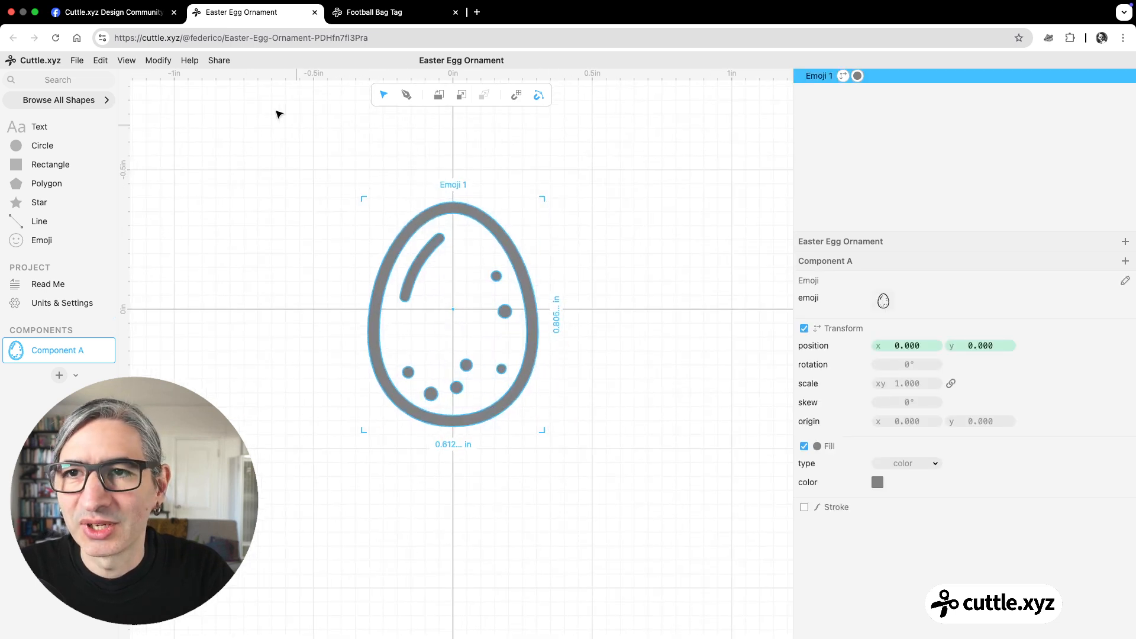
left_click(163, 59)
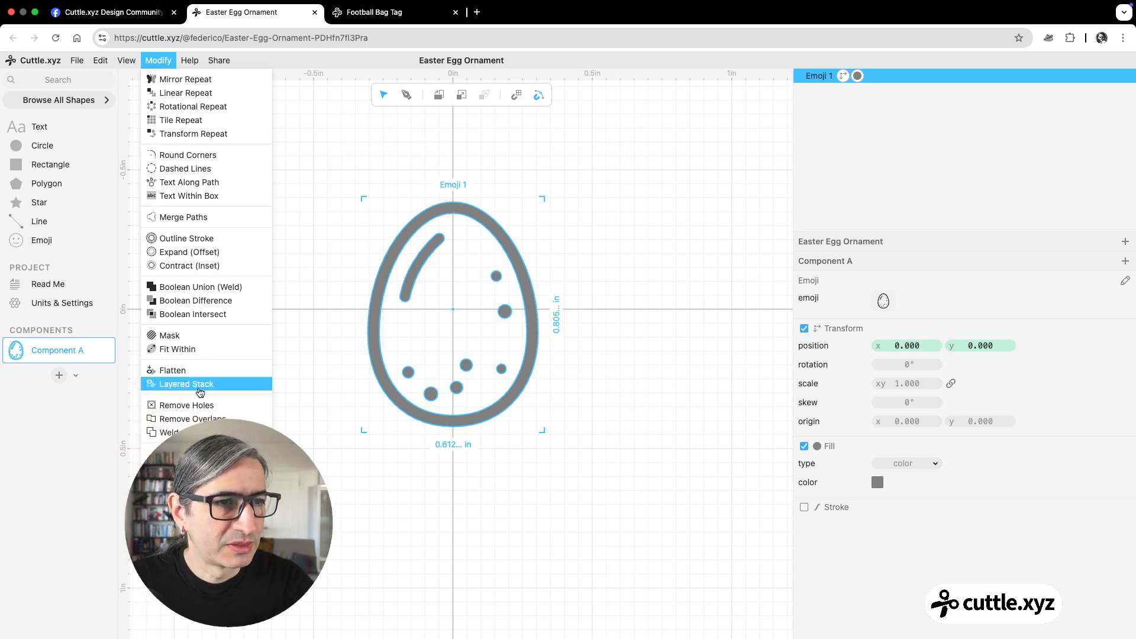
left_click(200, 405)
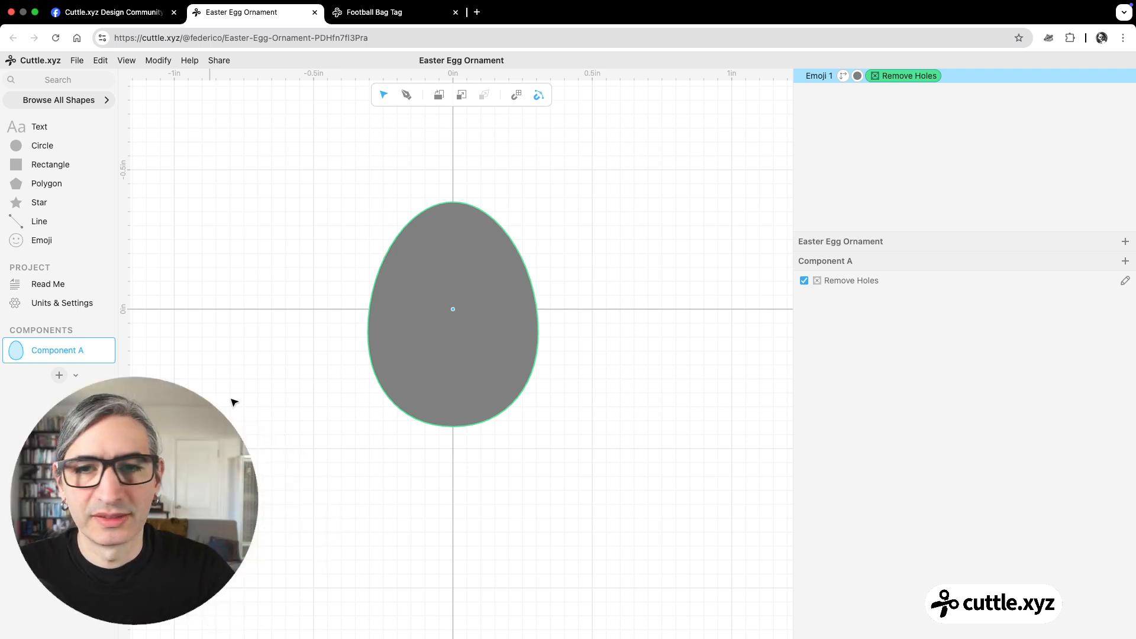
left_click(527, 426)
Set the egg's height to 3 inches and deselect it.
scroll(535, 411, "up", 1)
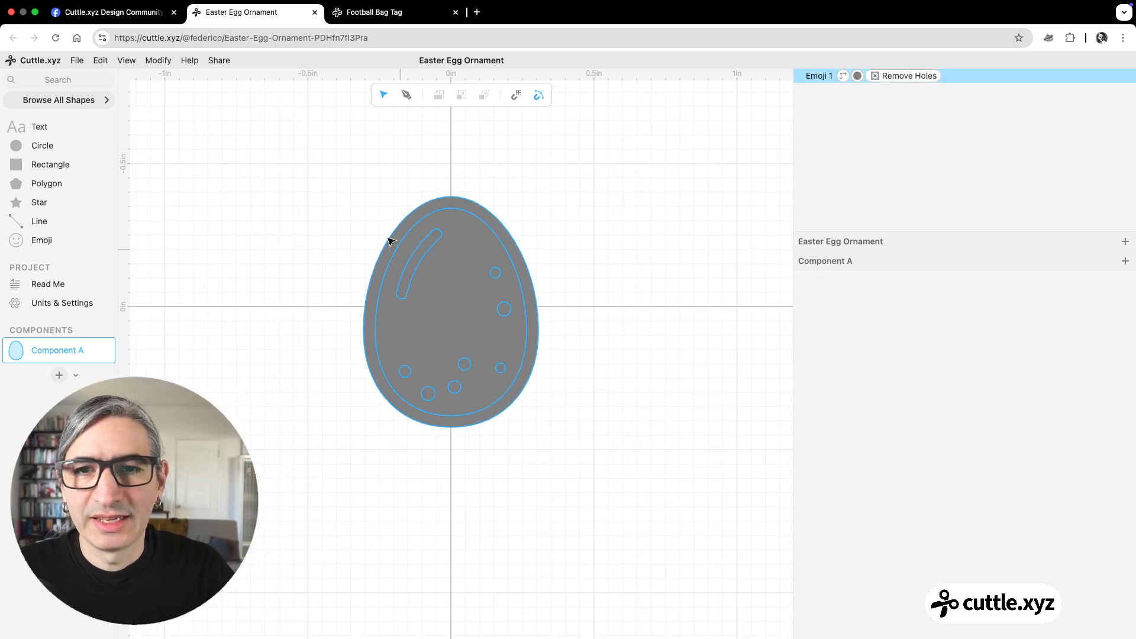
left_click(500, 393)
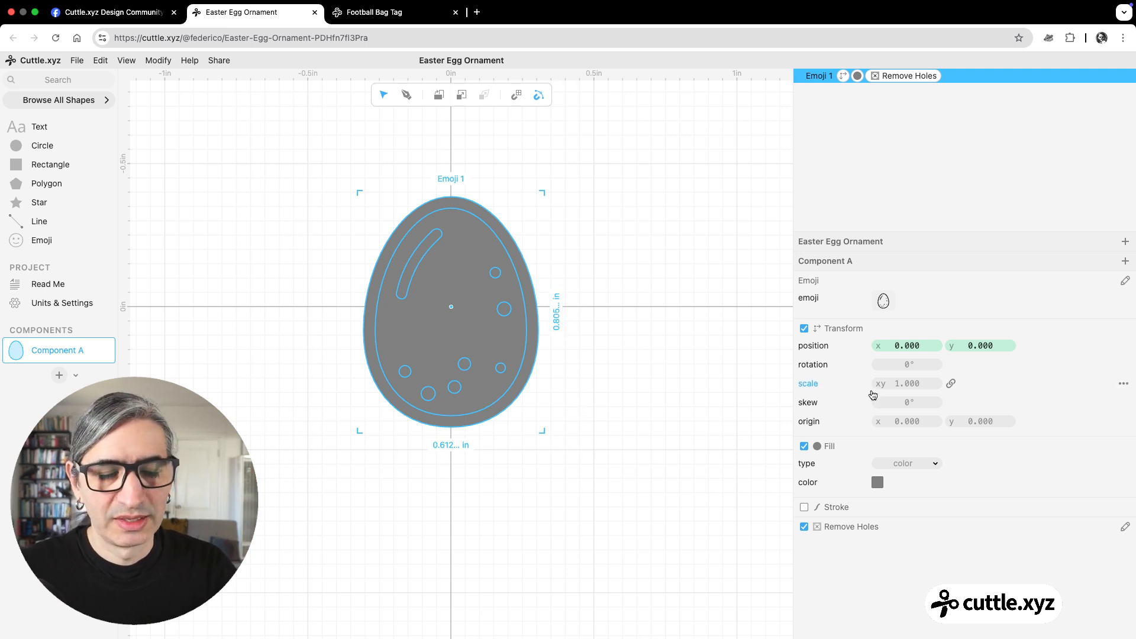
left_click(556, 311)
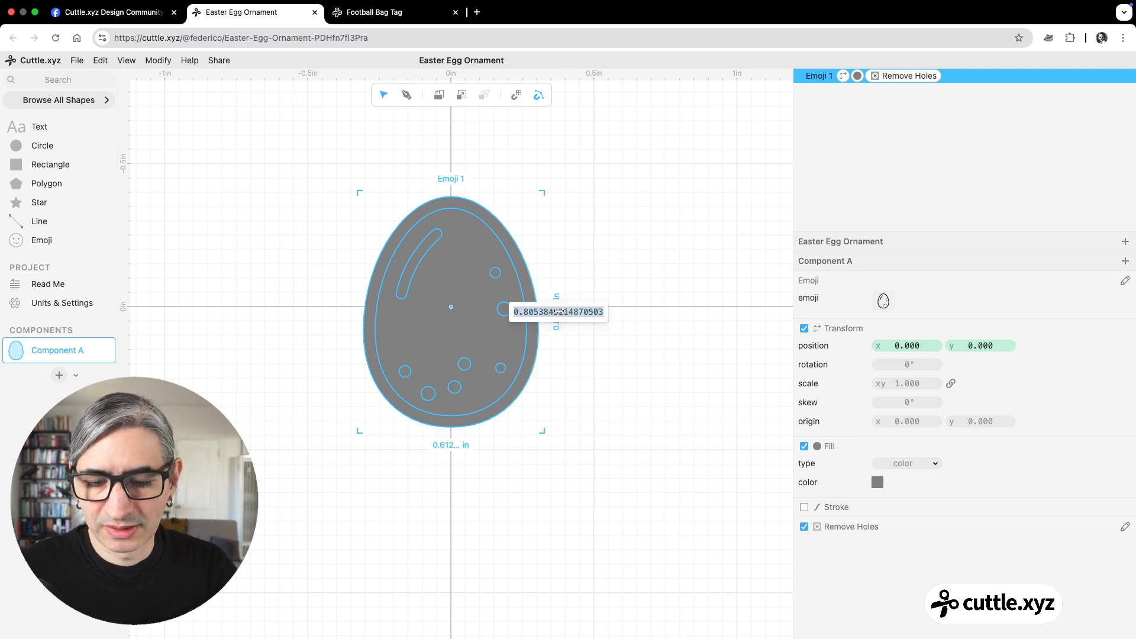
type("3")
key("Return")
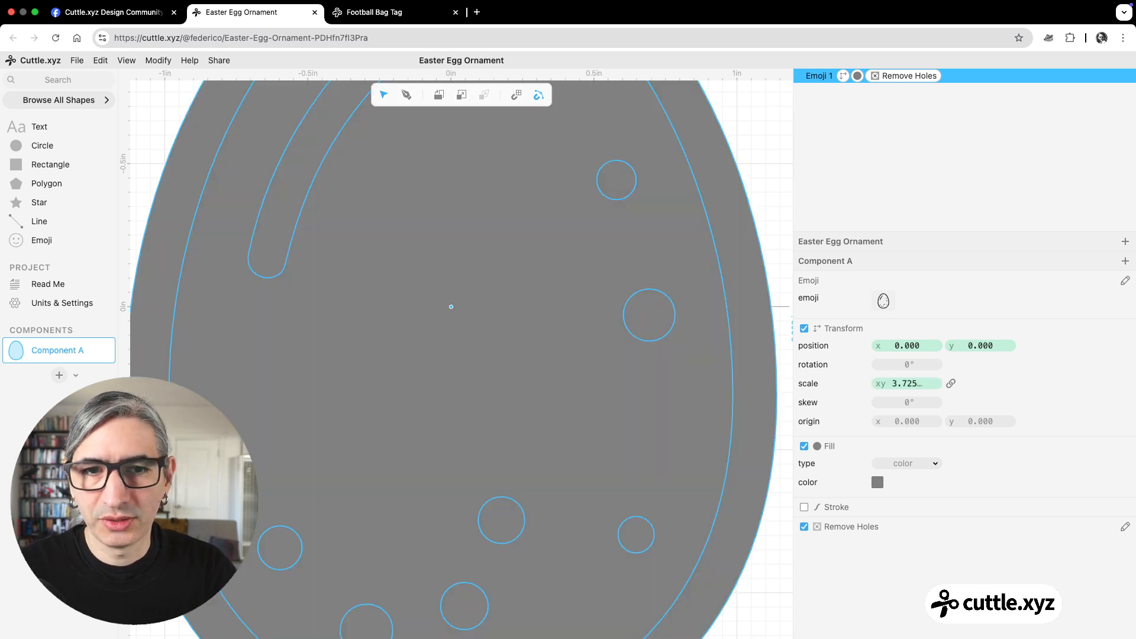
scroll(530, 299, "down", 6)
left_click(649, 227)
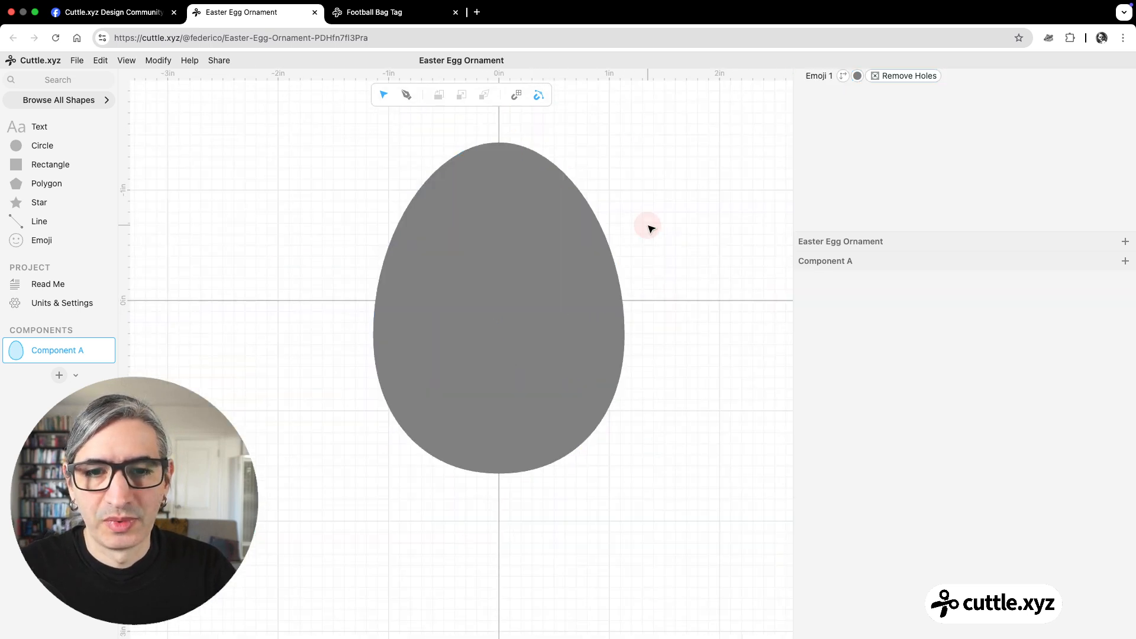
scroll(651, 229, "up", 2)
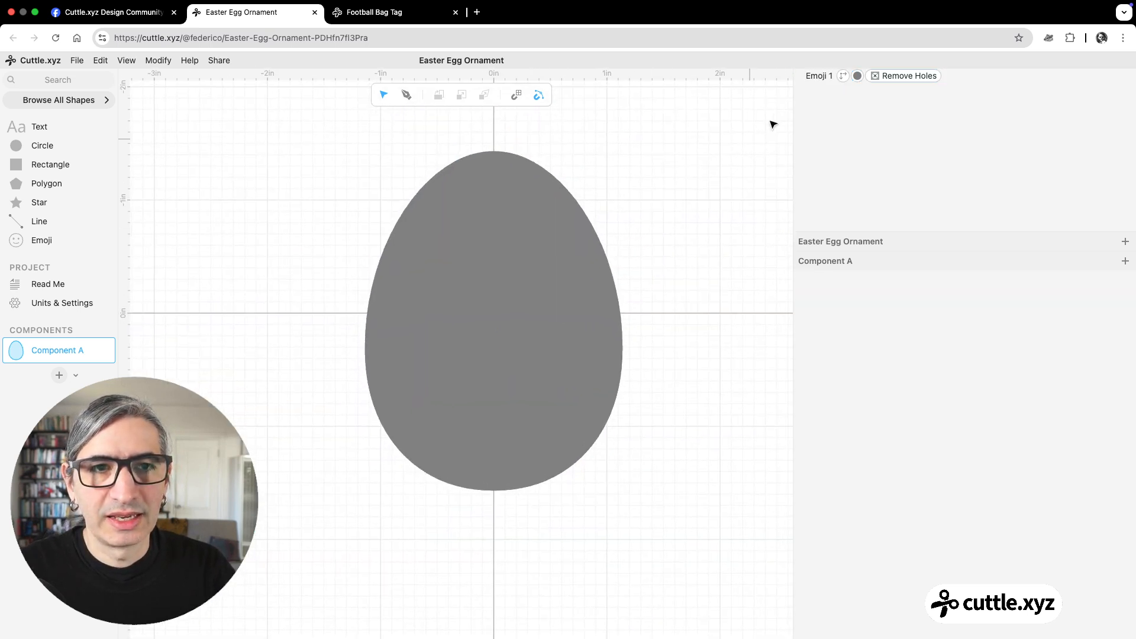
Try the Meat On Bone symbol in place of the egg emoji.
left_click(818, 76)
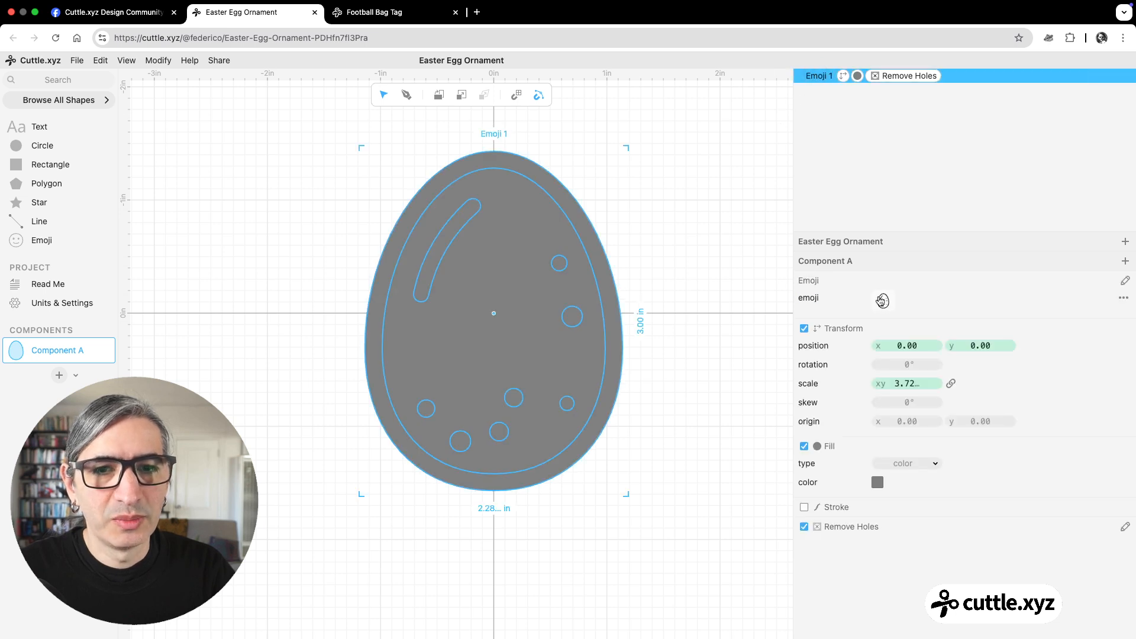
left_click(883, 302)
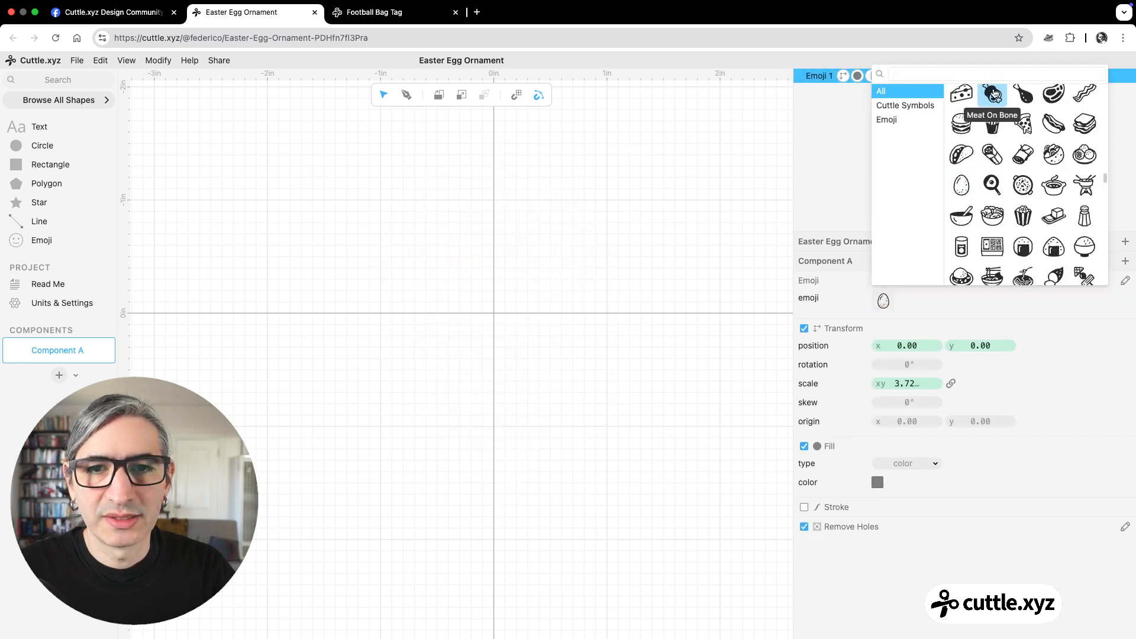
left_click(994, 94)
Search the symbols for "egg" and swap the Meat On Bone symbol back to Egg.
scroll(974, 119, "up", 5)
scroll(972, 112, "up", 5)
left_click(974, 75)
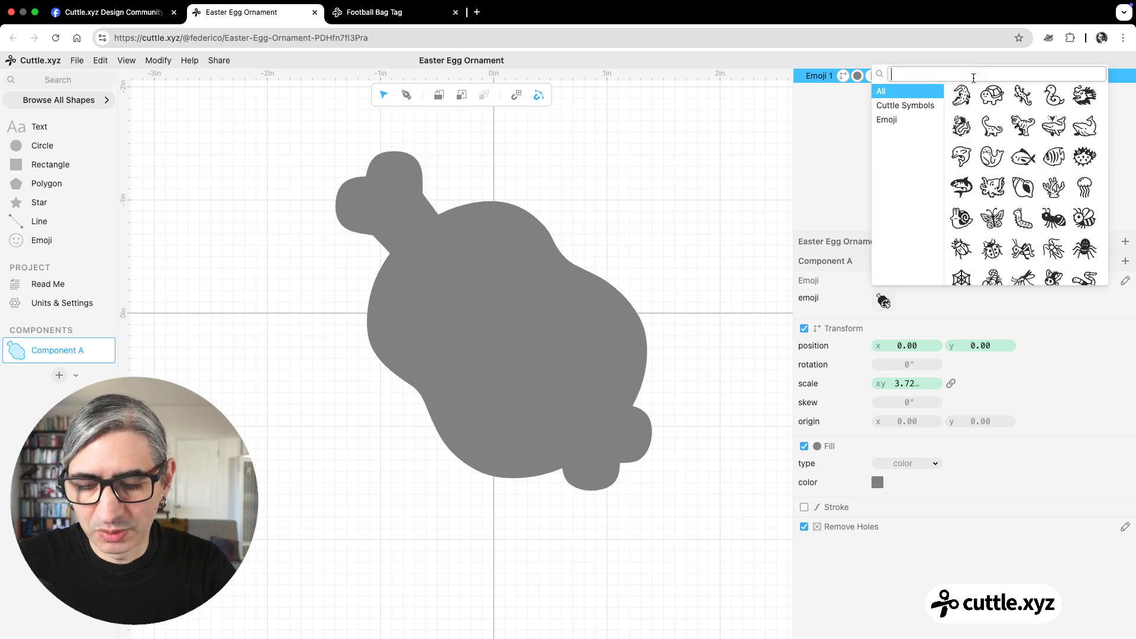
type("egg")
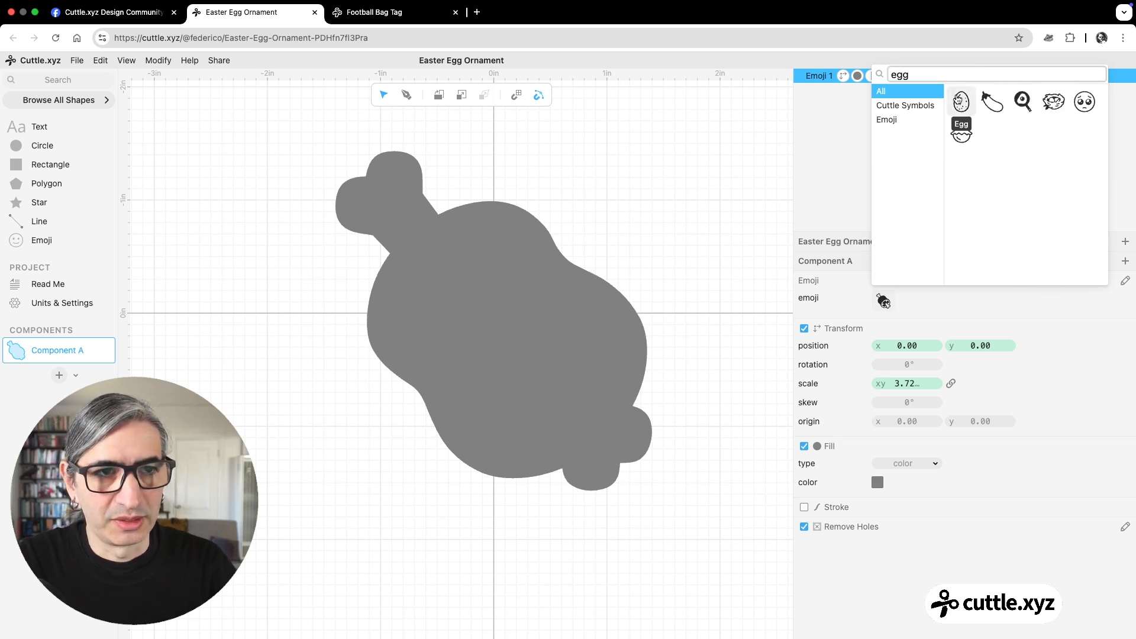
left_click(962, 102)
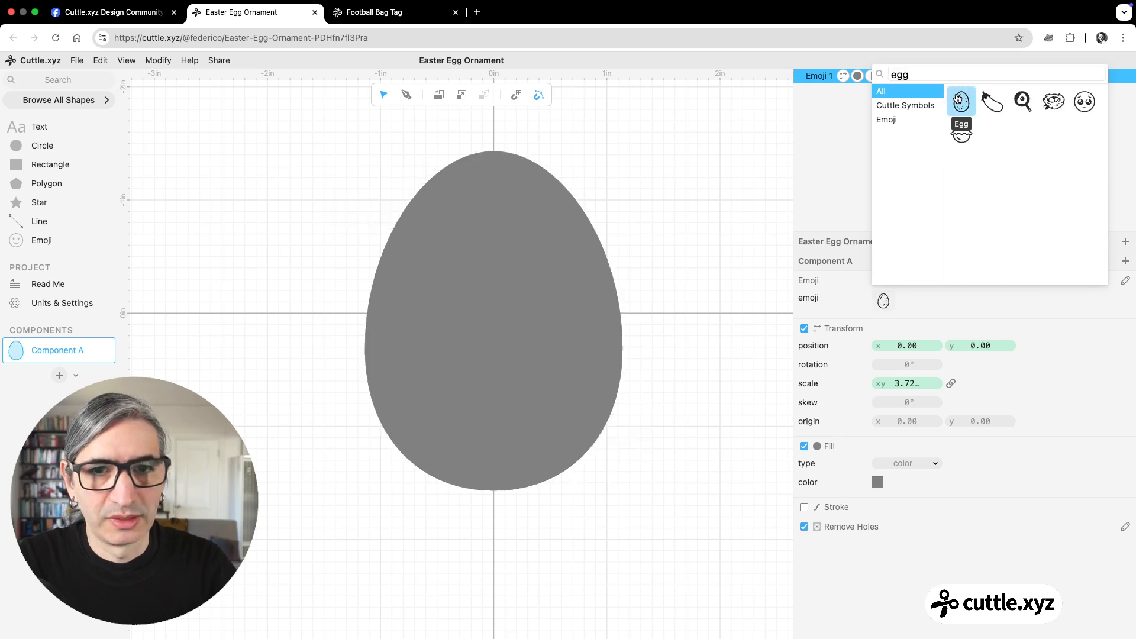
left_click(700, 310)
Select the solid egg shape and convert it to paths.
left_click(462, 228)
left_click(386, 160)
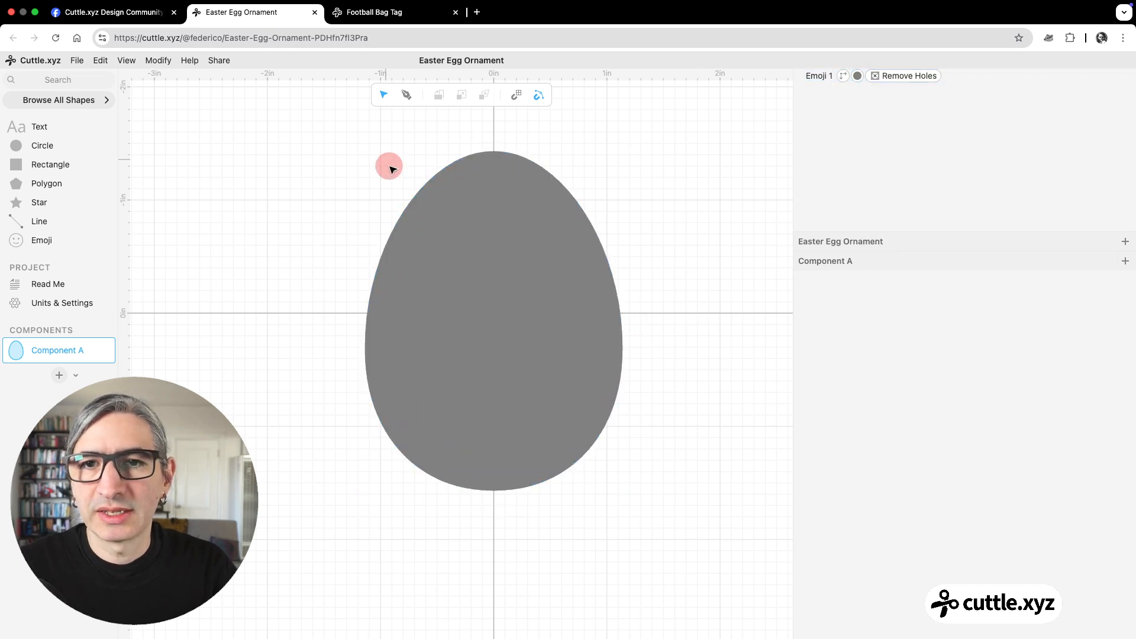
left_click(531, 319)
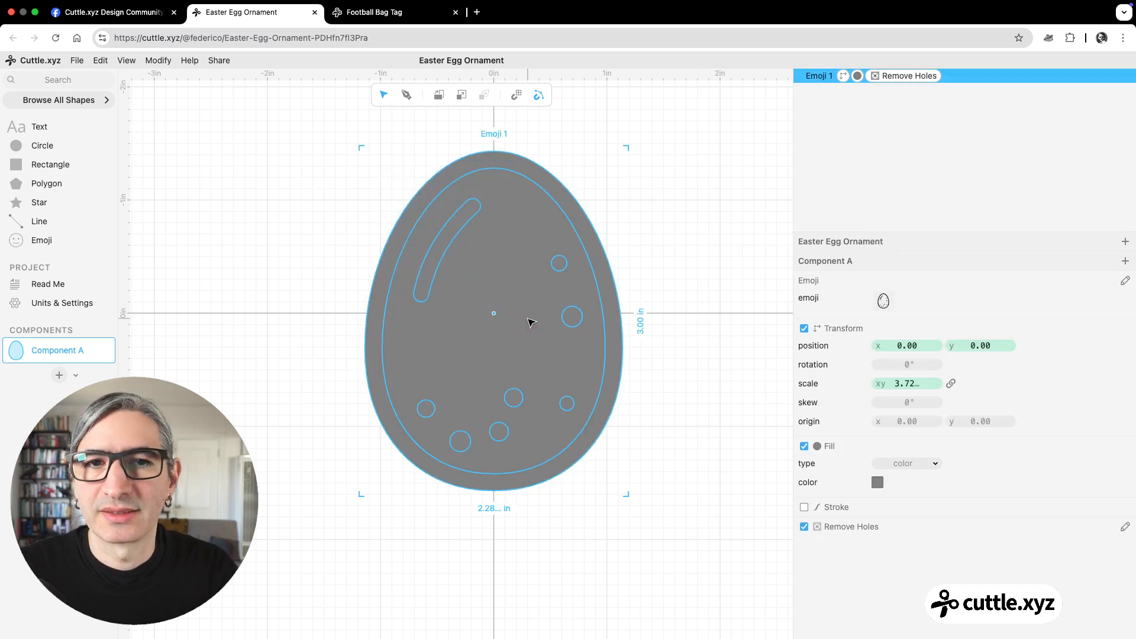
left_click(99, 61)
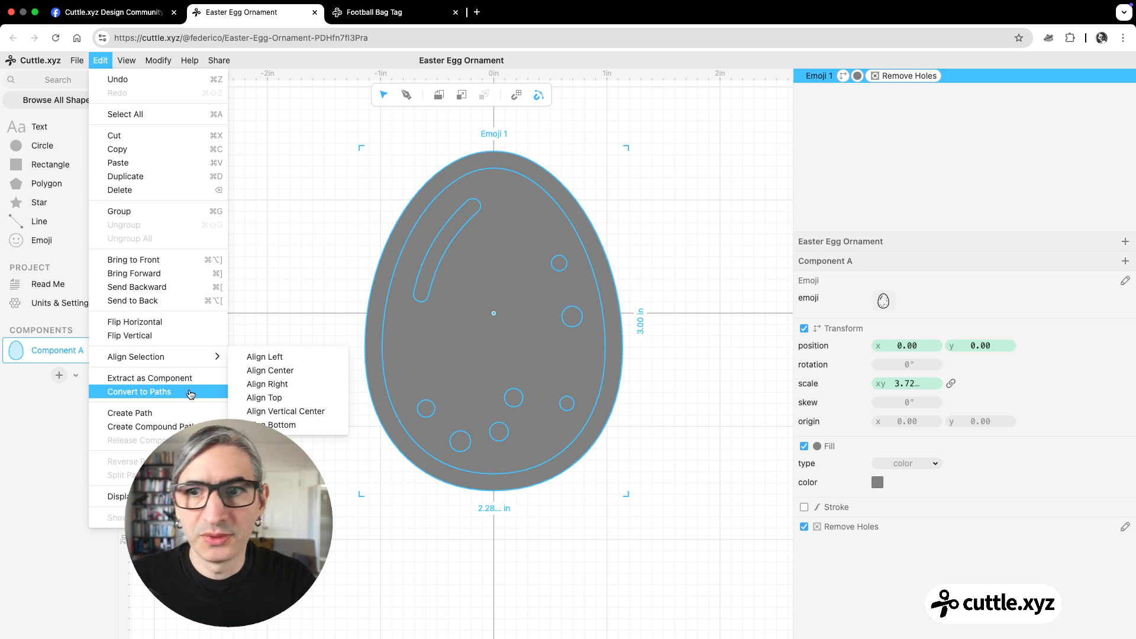
left_click(160, 391)
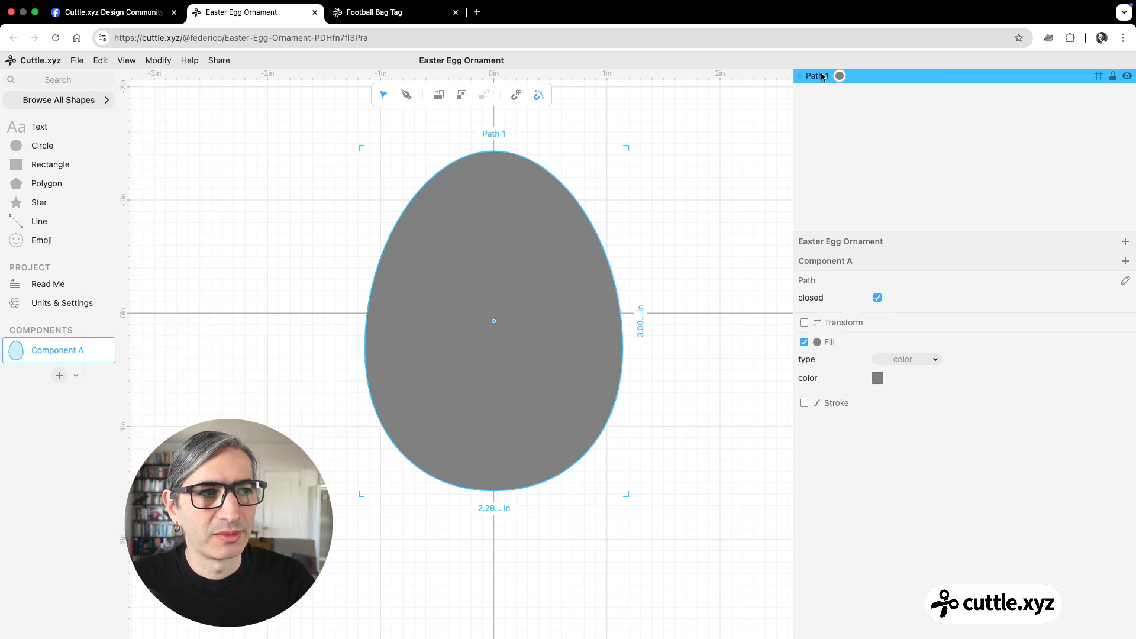
Expand the converted egg path to examine its anchor points, and collapse it again.
left_click(802, 77)
left_click(802, 77)
left_click(802, 77)
left_click(700, 157)
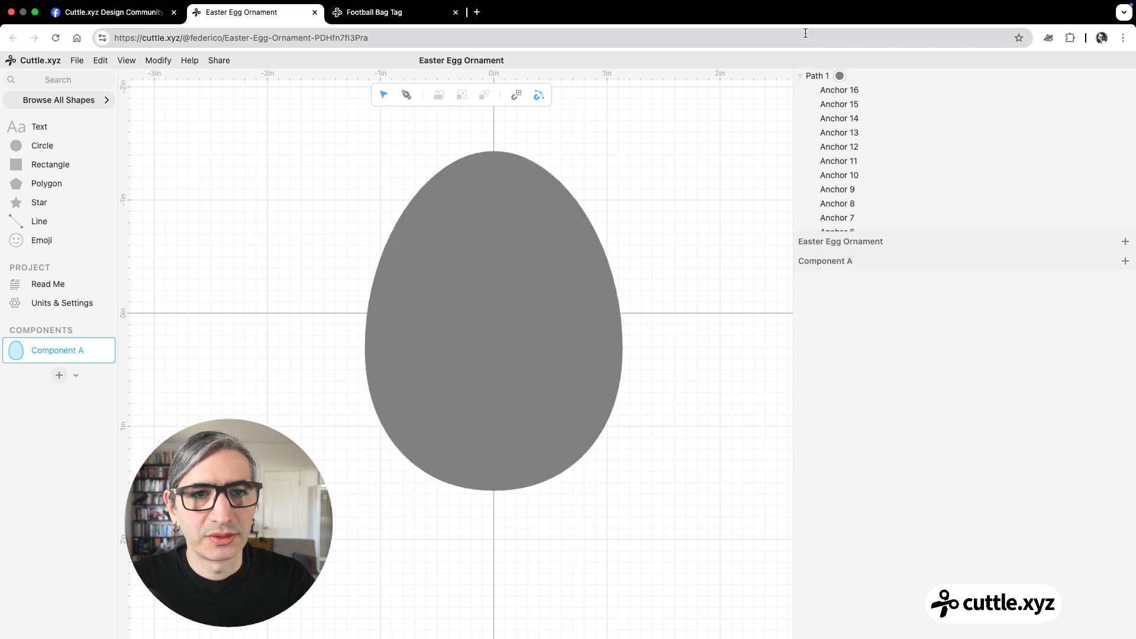
left_click(801, 77)
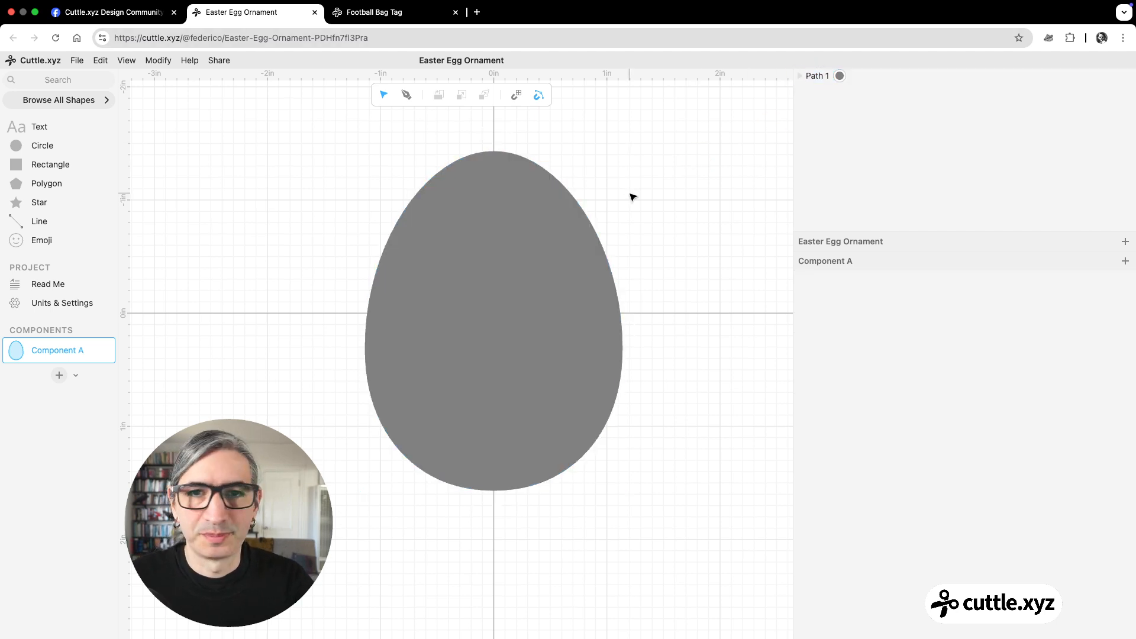
Remove the egg path's fill, give it a red hairline stroke, and deselect it.
scroll(630, 193, "up", 1)
left_click_drag(629, 194, 630, 215)
left_click(568, 255)
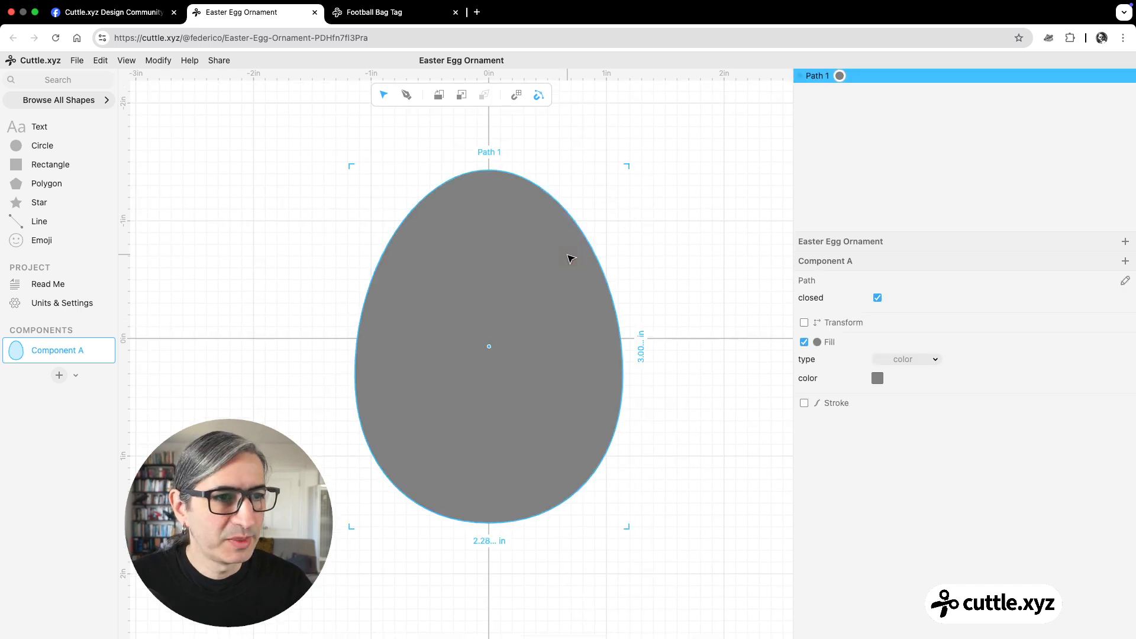
left_click(804, 342)
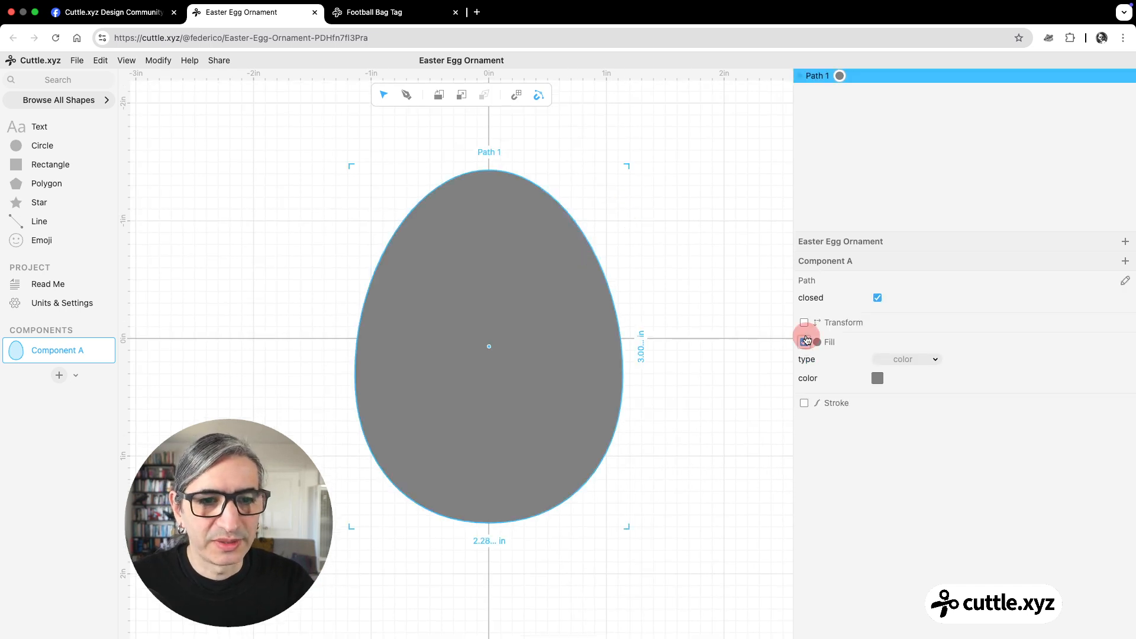
left_click(805, 361)
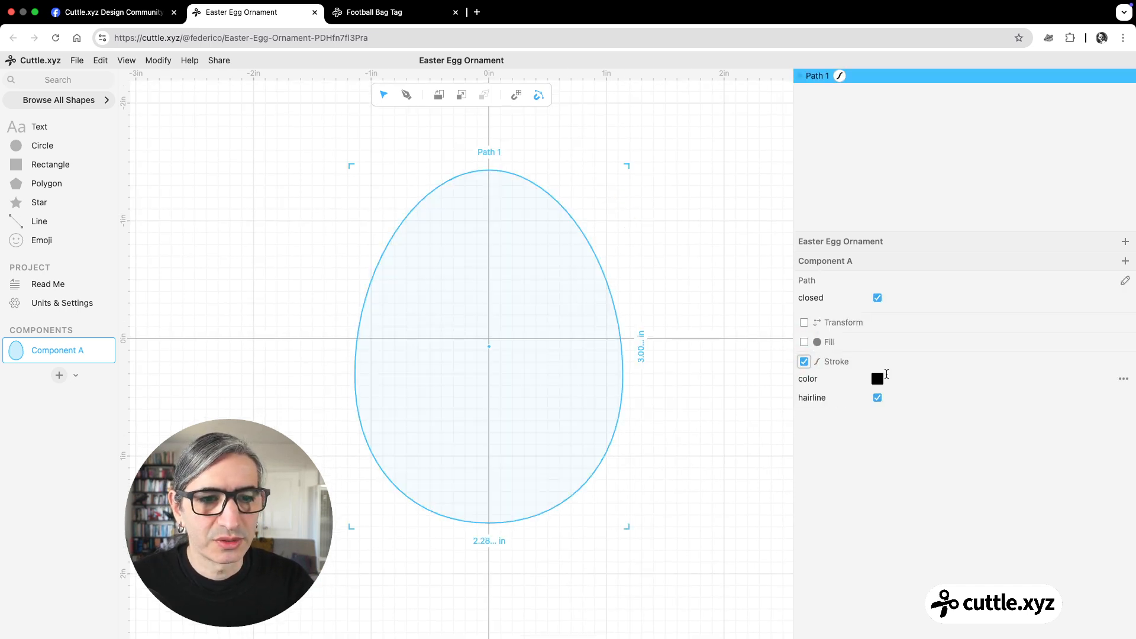
left_click(879, 379)
left_click(968, 357)
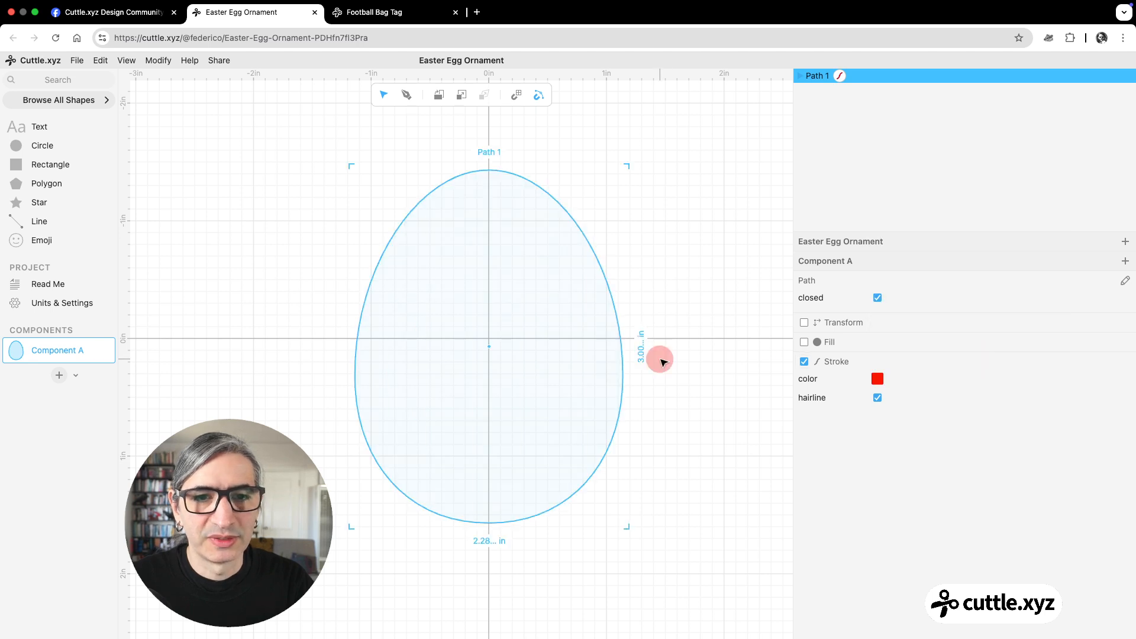
left_click(680, 358)
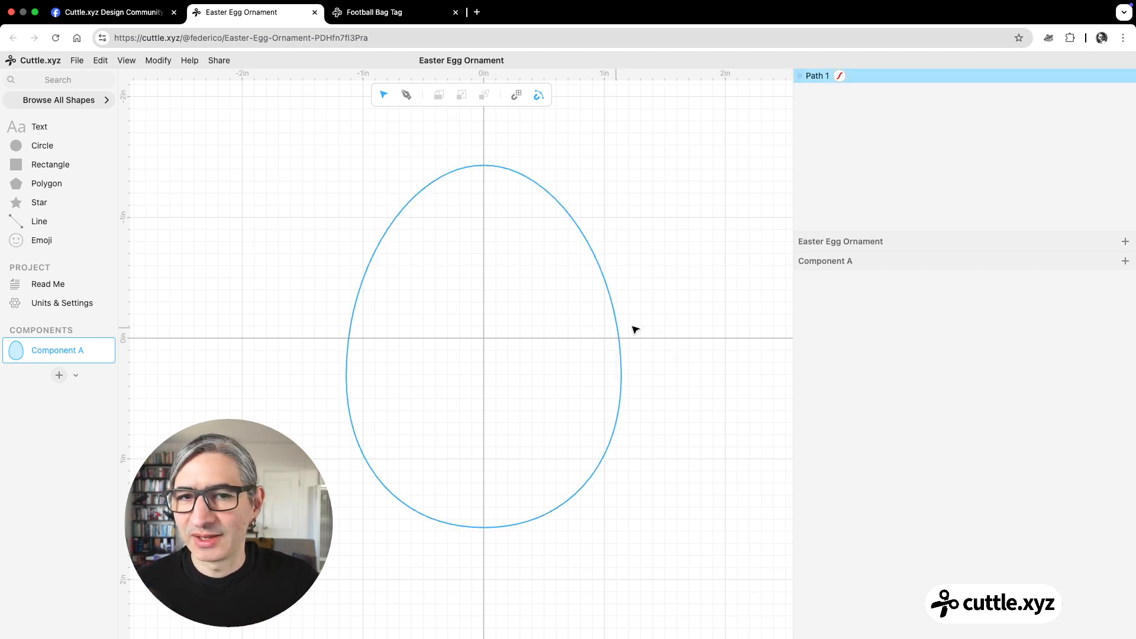
Rename Component A to "Shape".
left_click(45, 353)
double_click(45, 353)
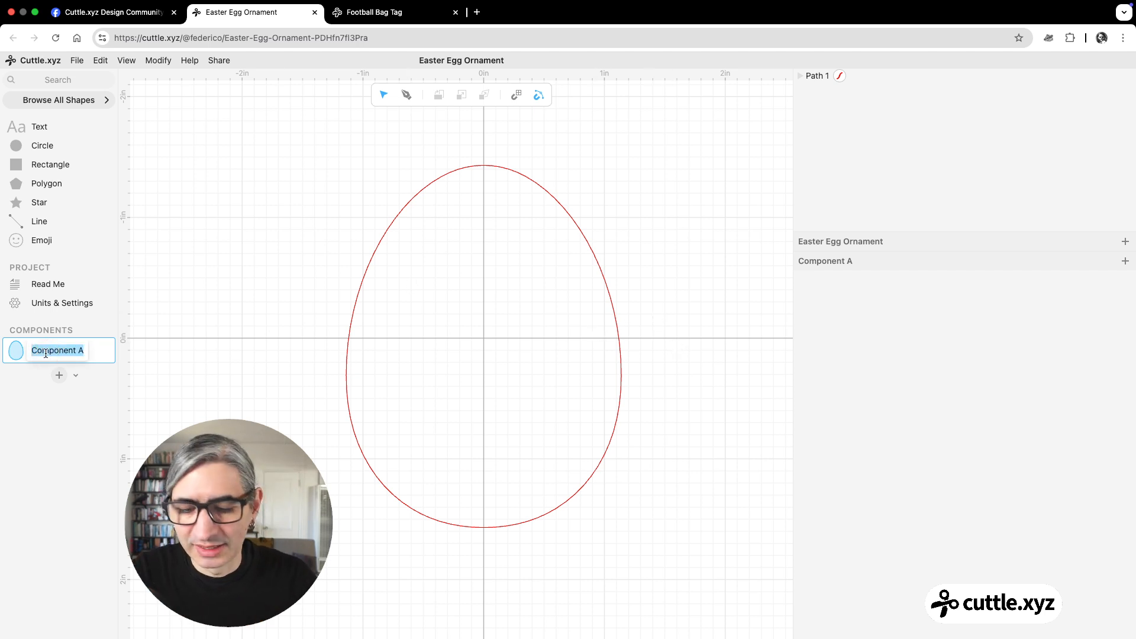
type("Shape")
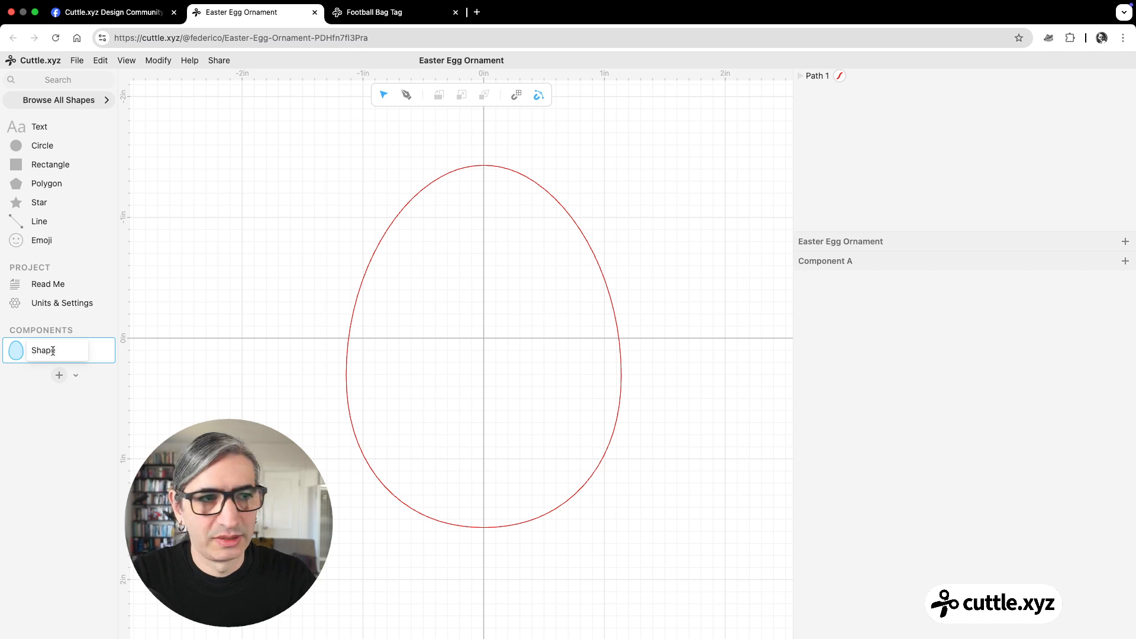
key("Return")
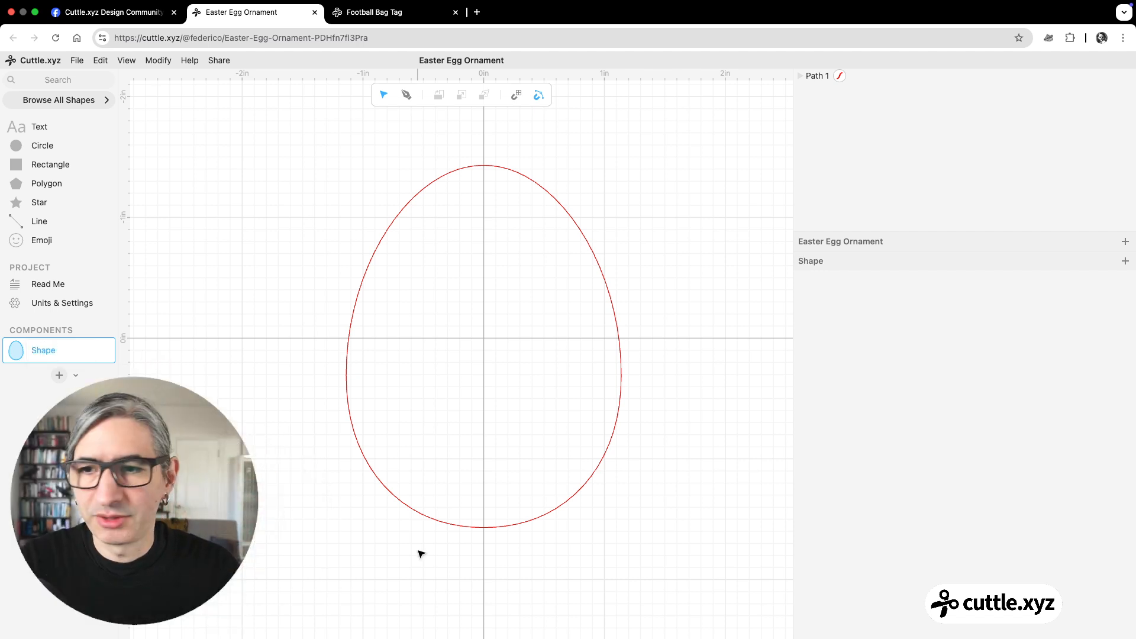
Add a new component, check the ornament photo in the Facebook community post, and name the component "Back".
left_click(59, 375)
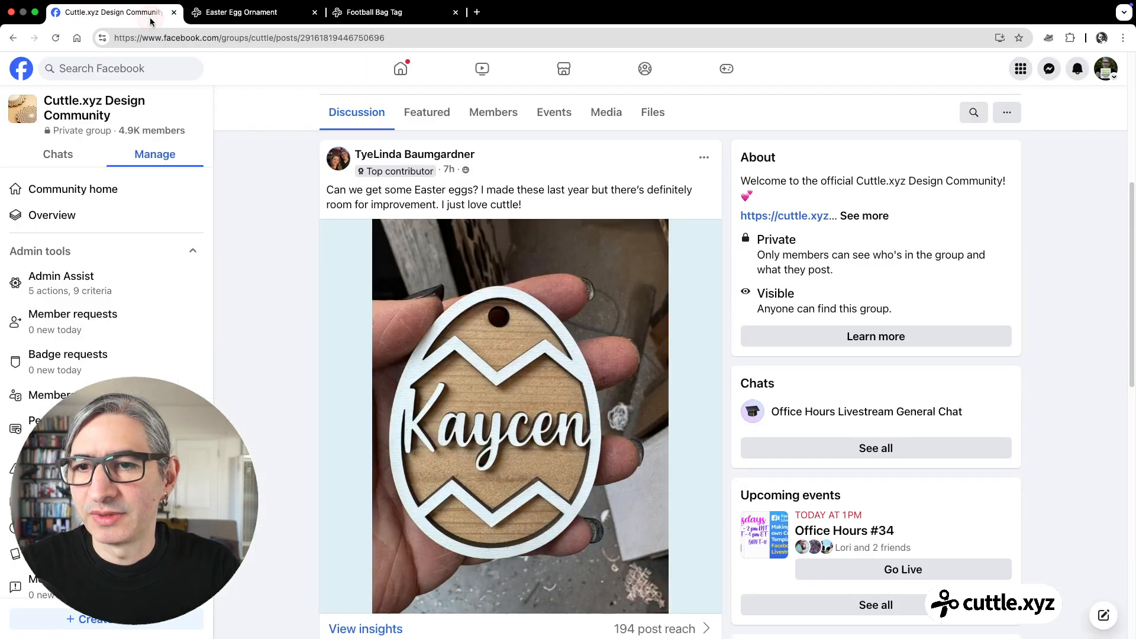
left_click(152, 19)
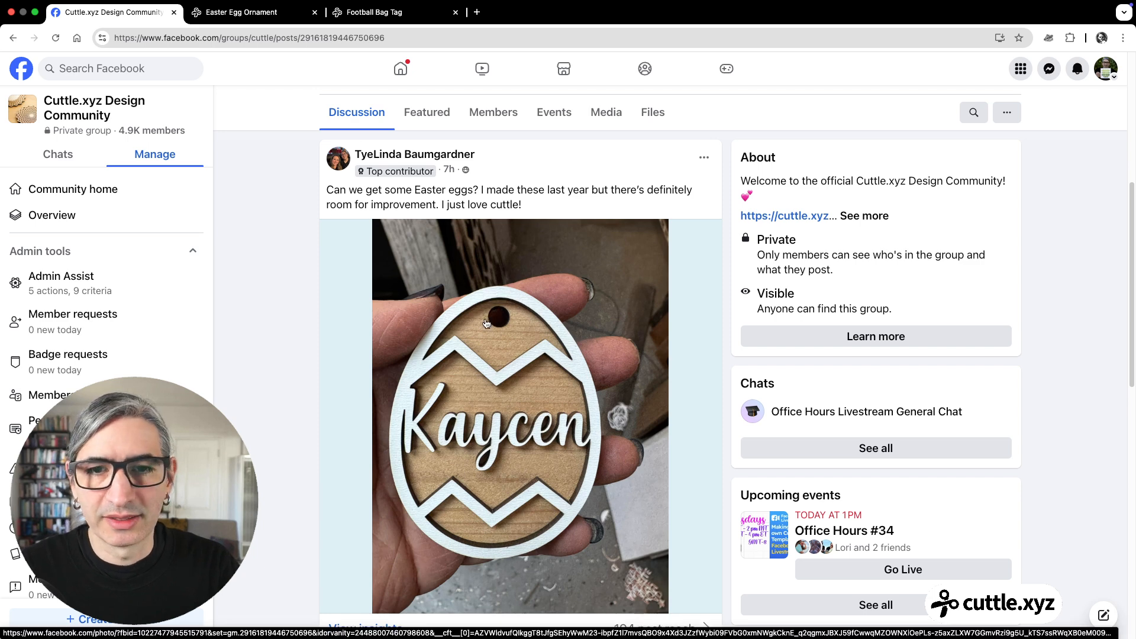
left_click(267, 13)
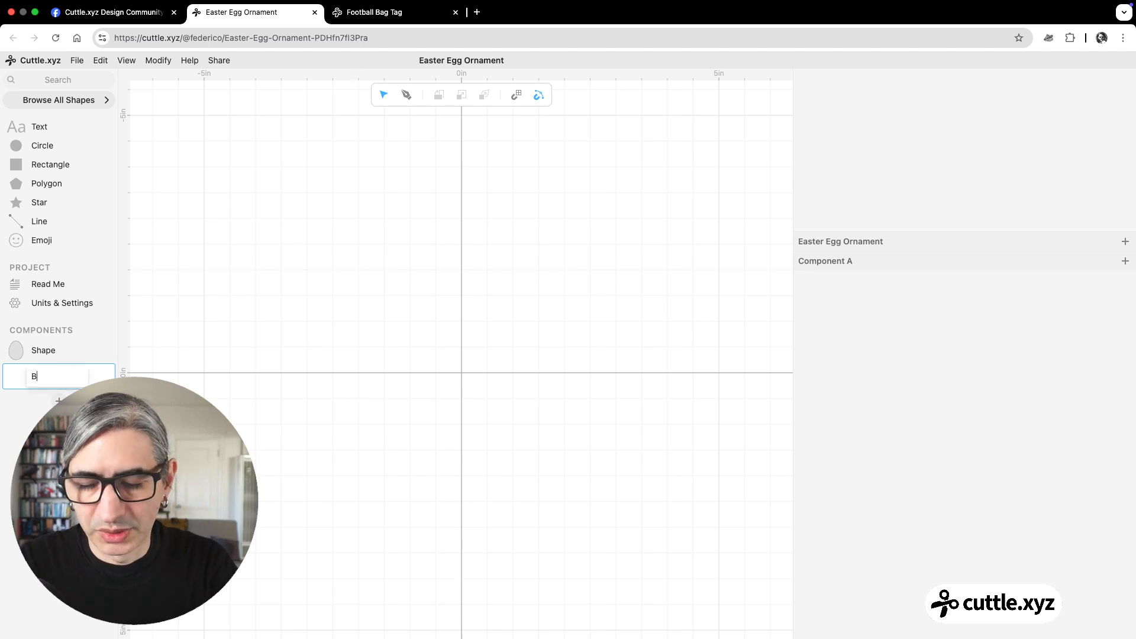
left_click(393, 385)
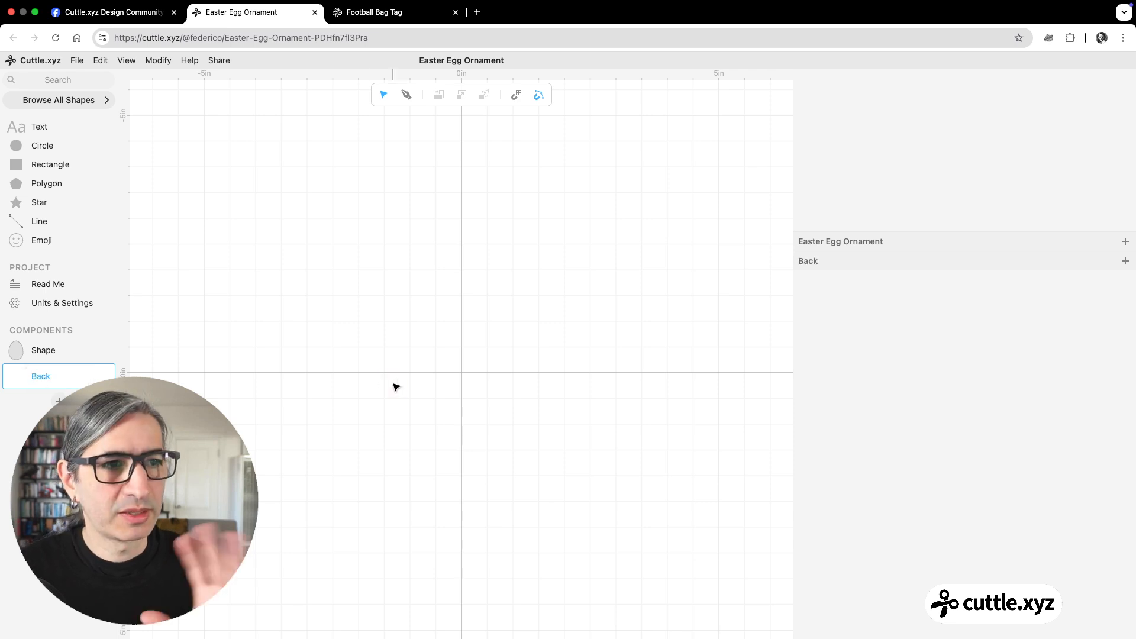
Place the Shape component at the origin of the Back component.
left_click_drag(19, 350, 467, 374)
scroll(468, 375, "up", 5)
scroll(480, 362, "down", 2)
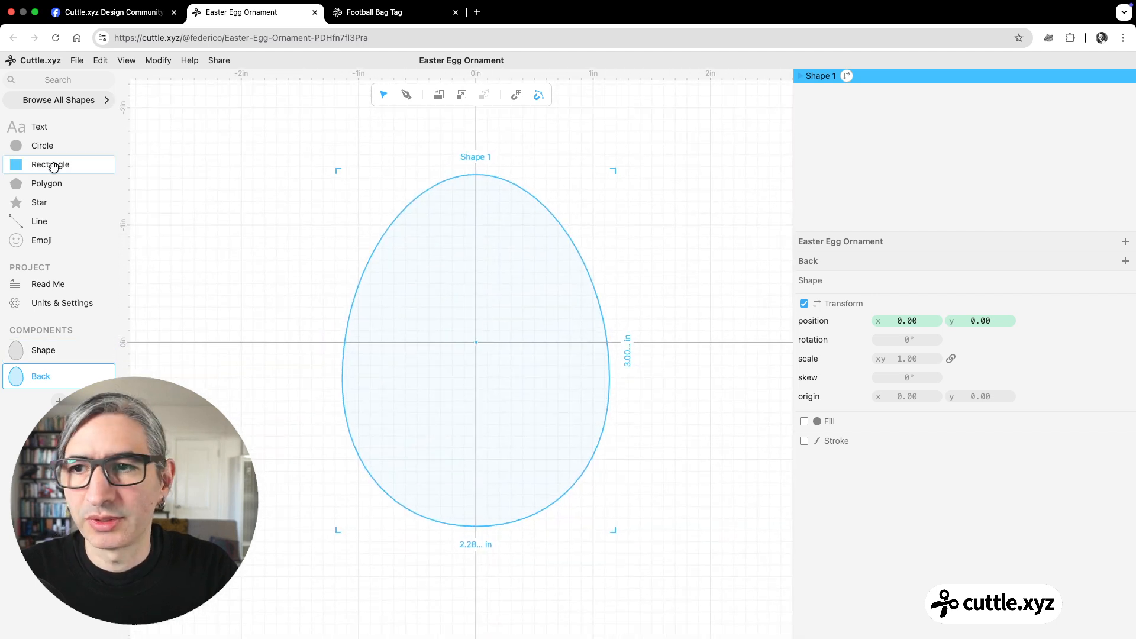
Add a circle on the vertical centerline in the egg's upper part, with its scale set to 0.19.
mouse_move(13, 145)
left_mouse_down()
mouse_move(314, 175)
mouse_move(476, 239)
left_mouse_up()
left_click(909, 359)
type("0")
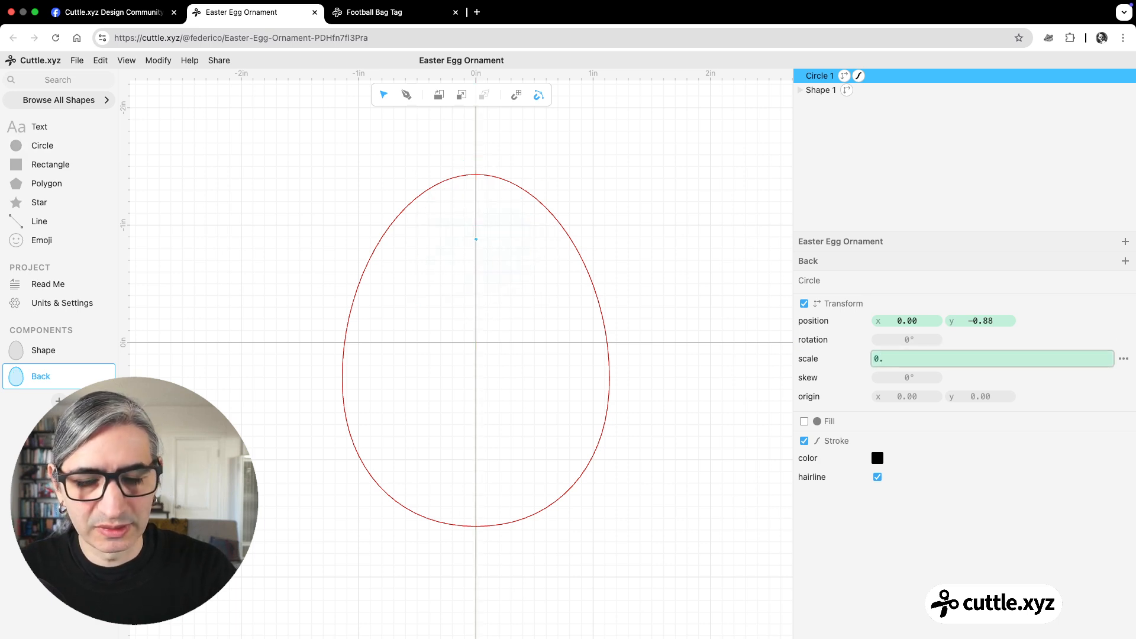
type(".1")
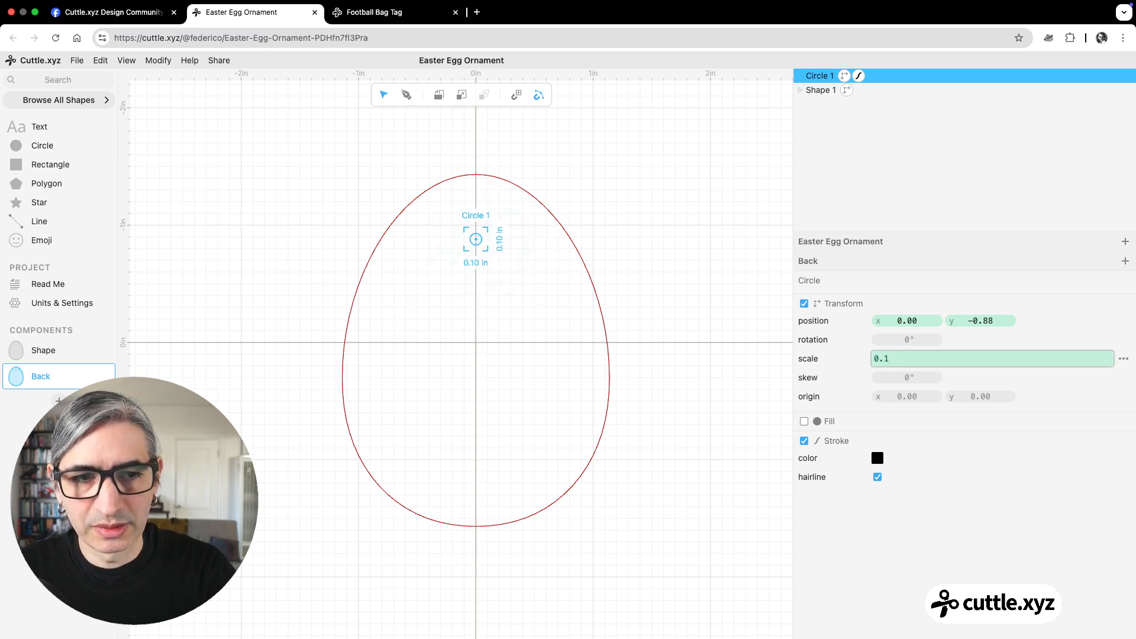
type("9")
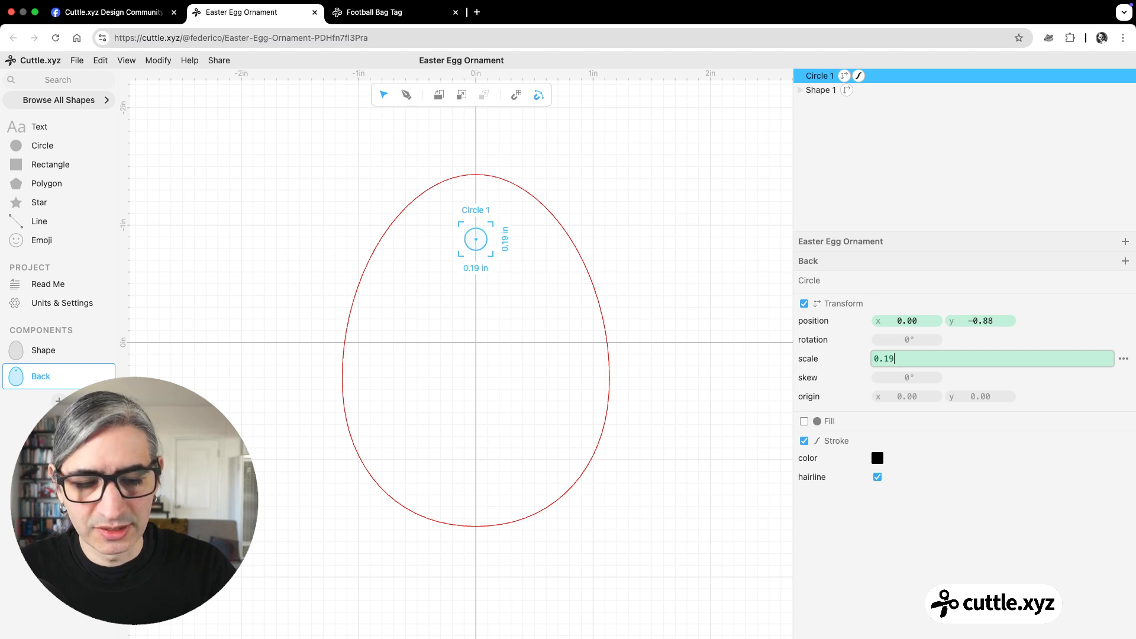
left_click(644, 234)
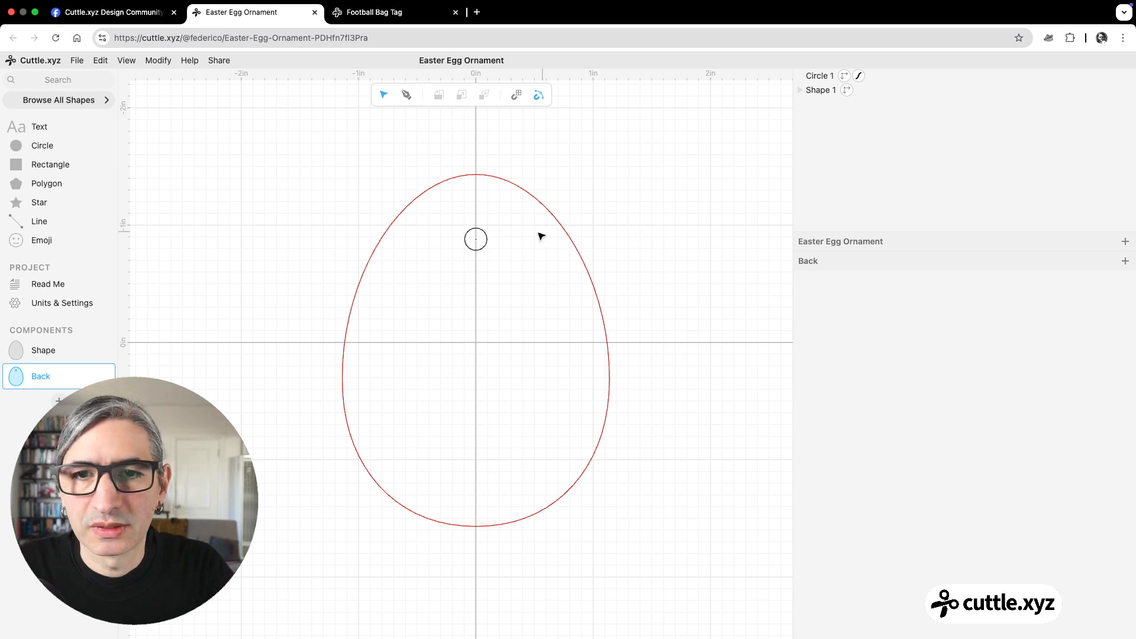
Move the hole circle up along the centerline to about y -1.12, near the egg's upper edge, and deselect it.
left_click(487, 239)
left_click_drag(479, 242, 477, 213)
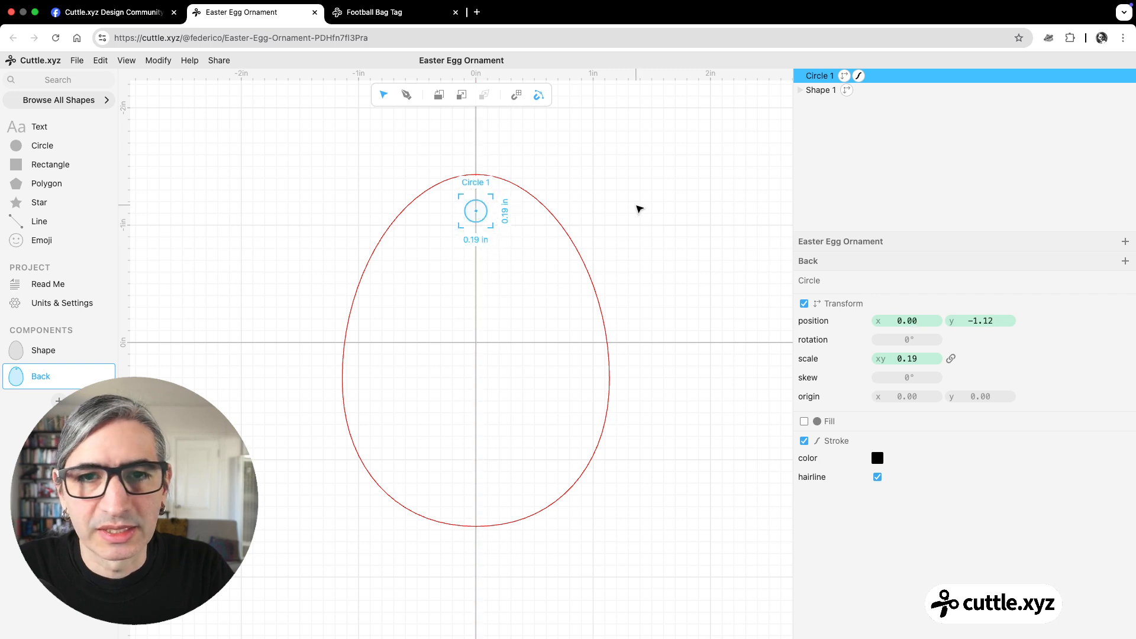
left_click(637, 208)
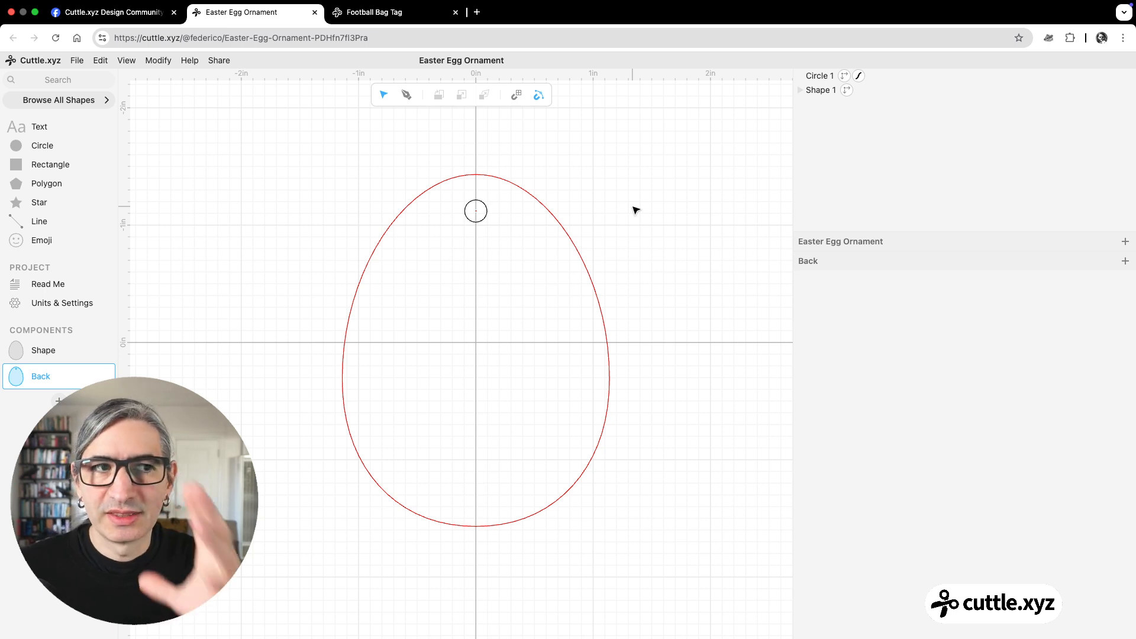
Check the ornament photo in the Facebook community post, and add a new component named "Decoration" to the egg project.
left_click(135, 8)
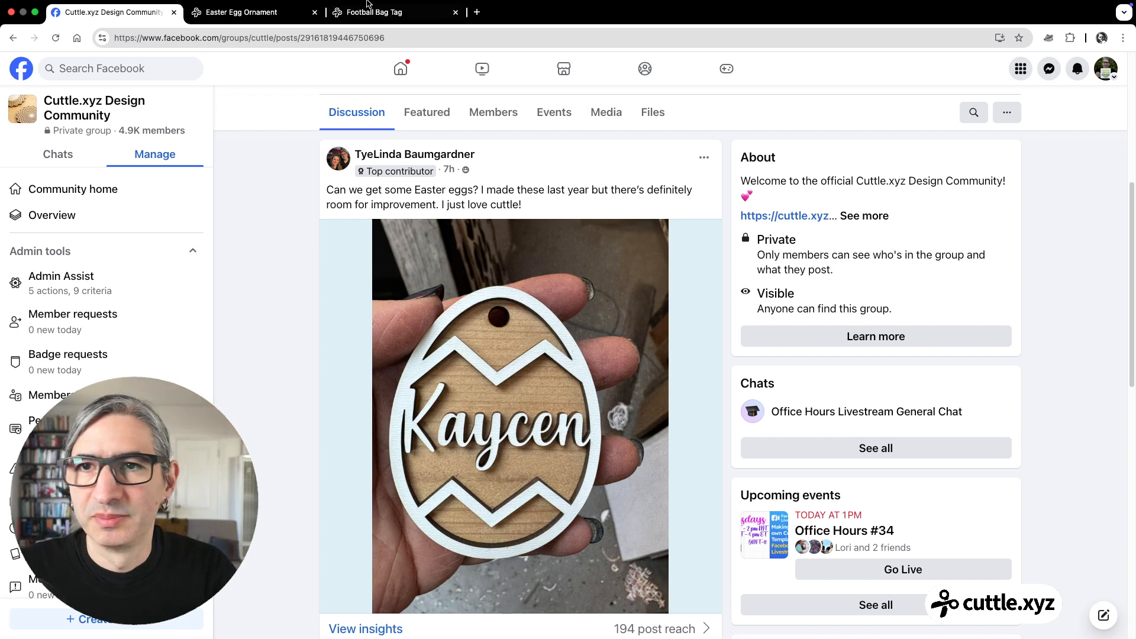
left_click(274, 29)
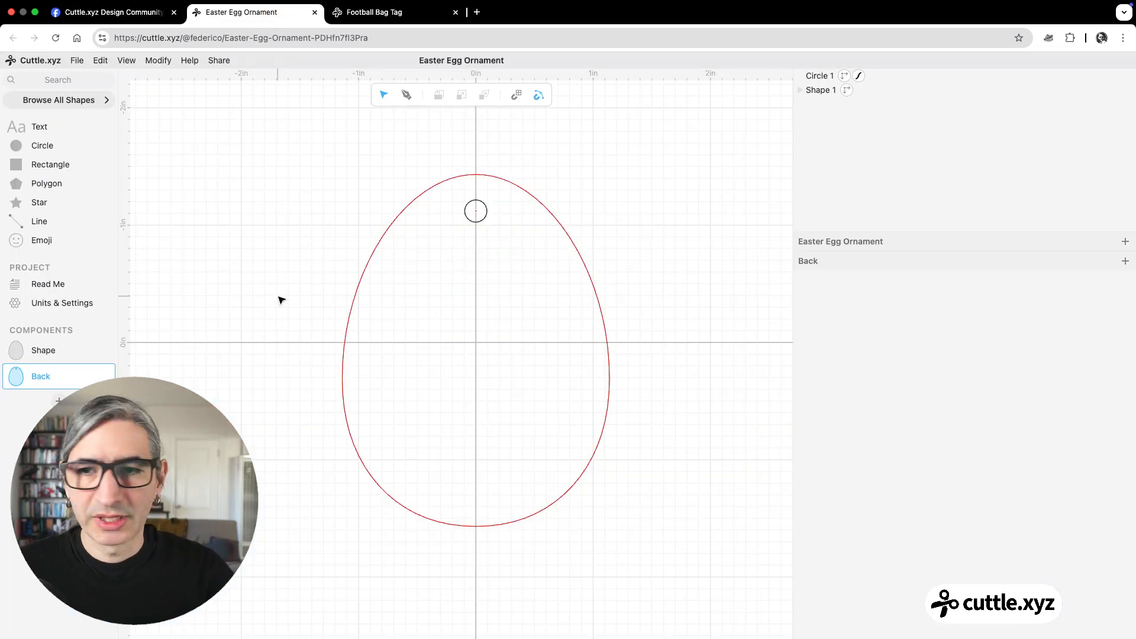
left_click(59, 401)
type("Decoration")
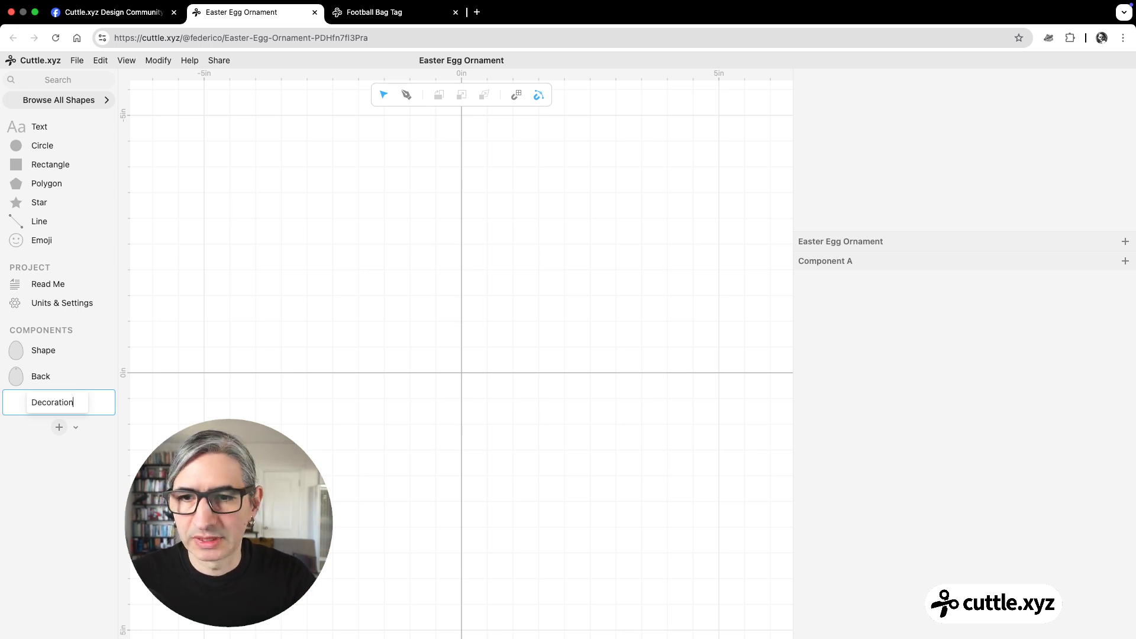
left_click(408, 392)
scroll(419, 395, "up", 1)
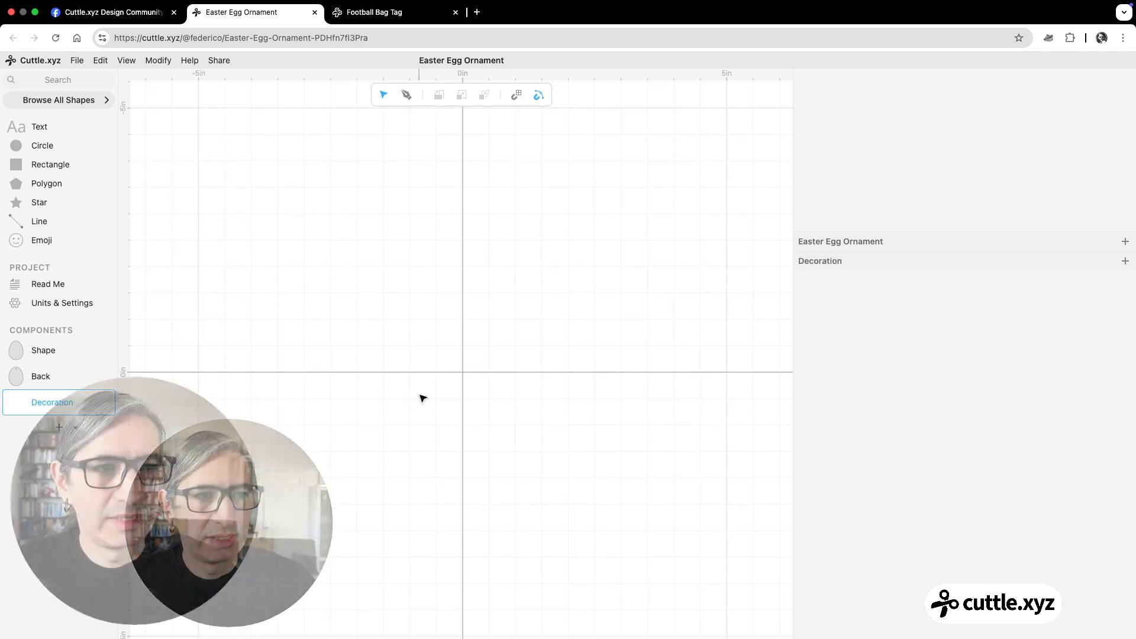
Place the Shape component at the origin of the Decoration component.
left_click_drag(27, 352, 474, 345)
scroll(464, 374, "up", 3)
scroll(474, 345, "down", 1)
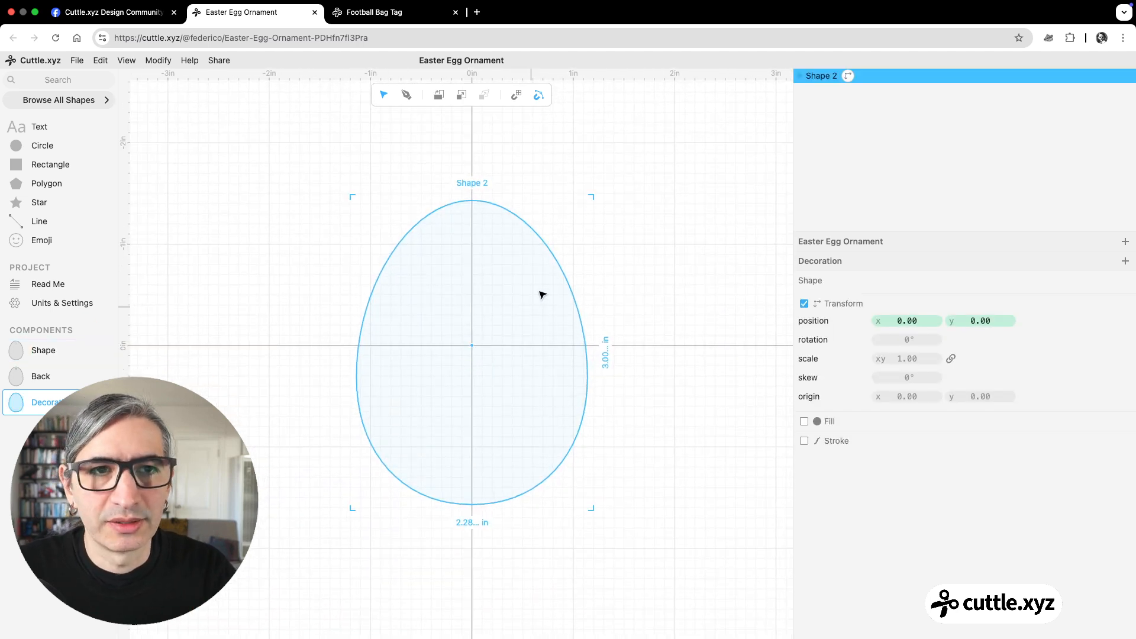
Give the egg shape a non-hairline stroke 0.15 in wide.
left_click(805, 442)
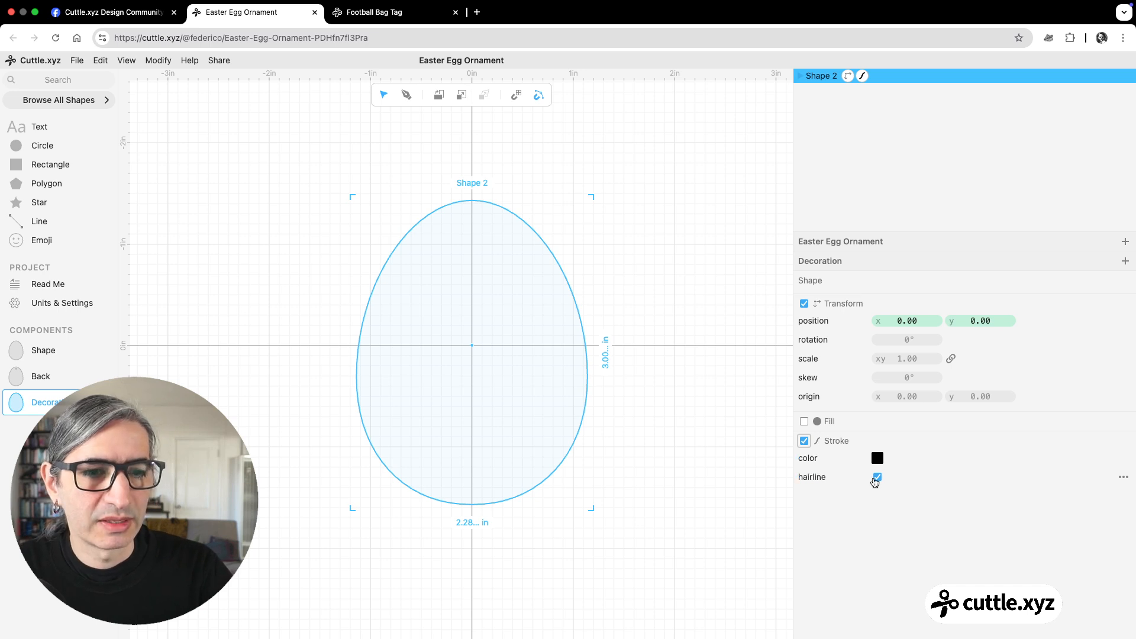
left_click(878, 478)
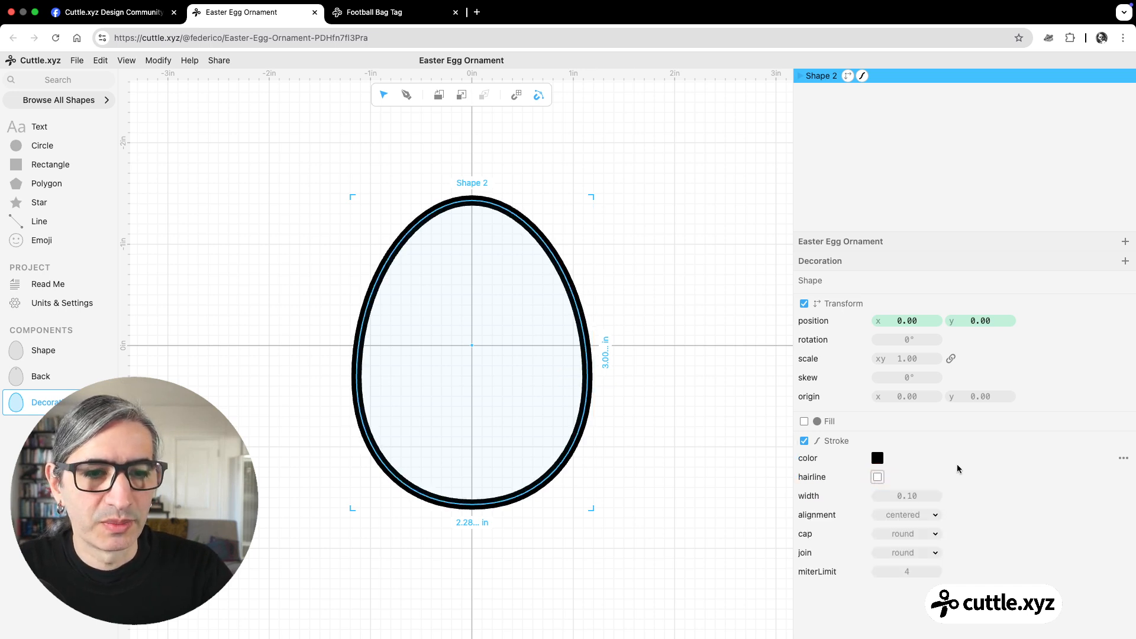
left_click_drag(906, 495, 917, 496)
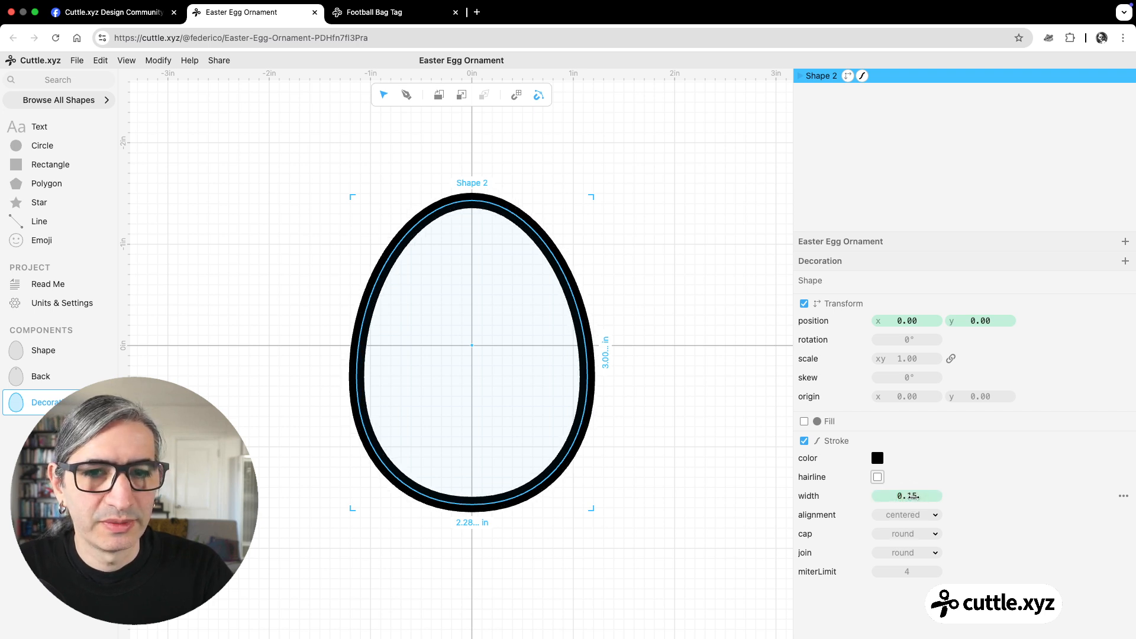
left_click(693, 438)
scroll(663, 391, "up", 3)
left_click_drag(633, 355, 673, 369)
left_click(538, 201)
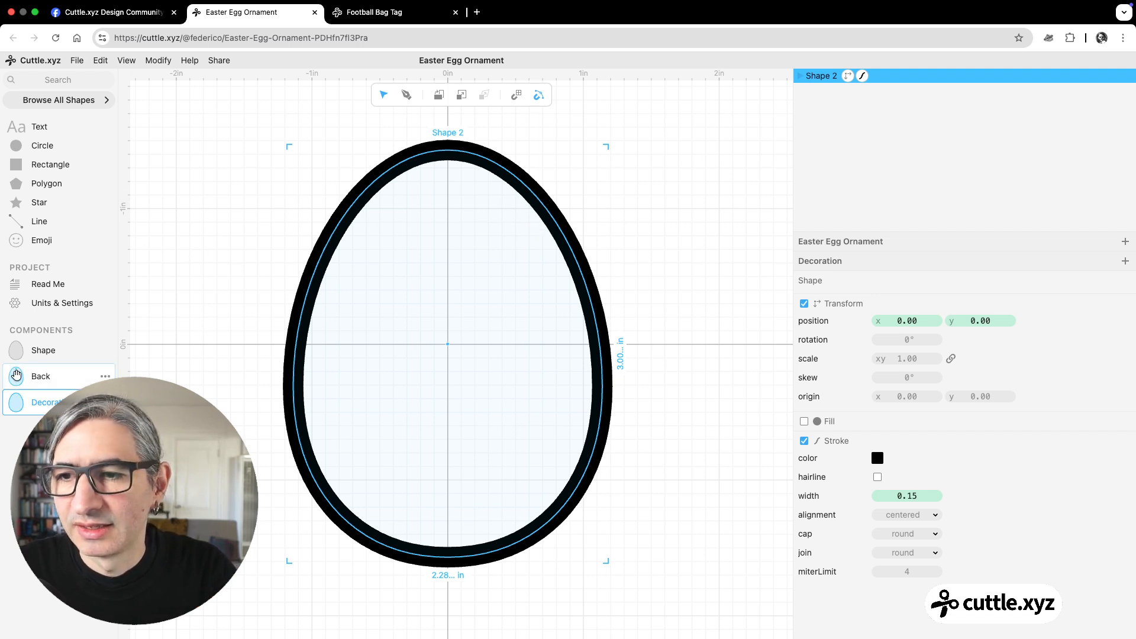
Place the Back component at the origin over the stroked egg to compare the border with the hole.
left_click(18, 379)
left_click_drag(17, 379, 449, 347)
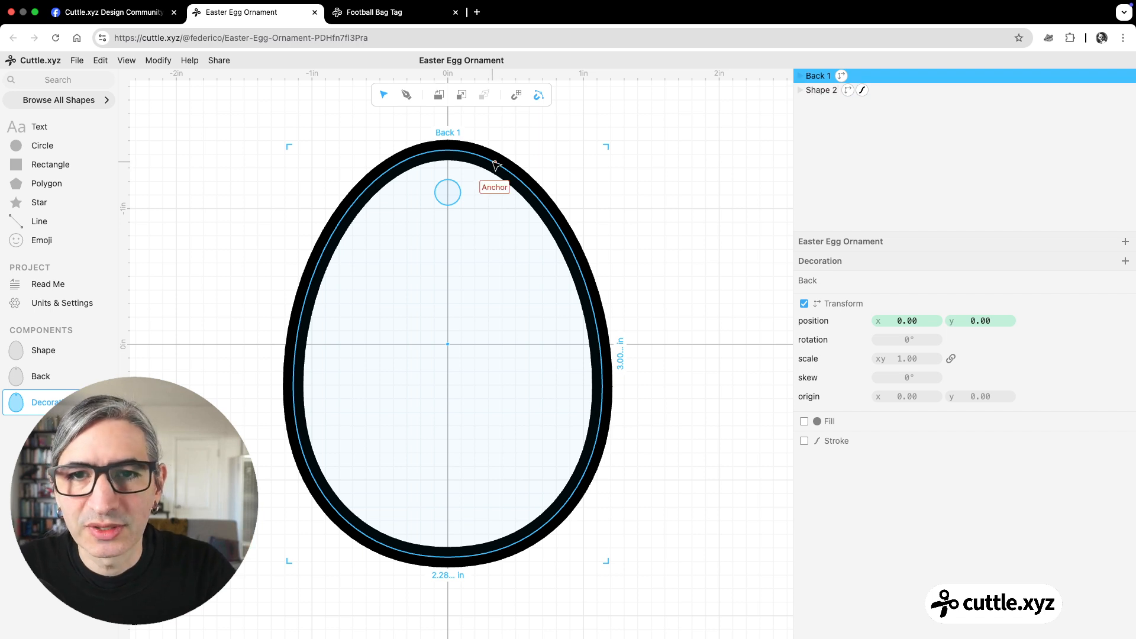
left_click(555, 175)
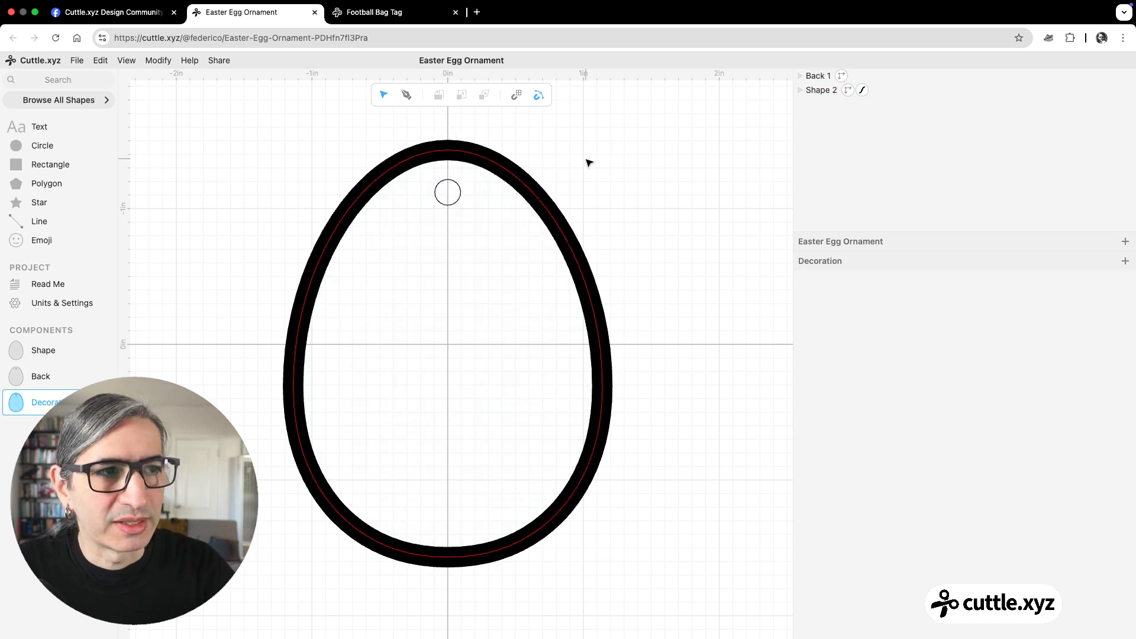
Set the stroke alignment of the thick egg outline to inner, and deselect it.
left_click(833, 89)
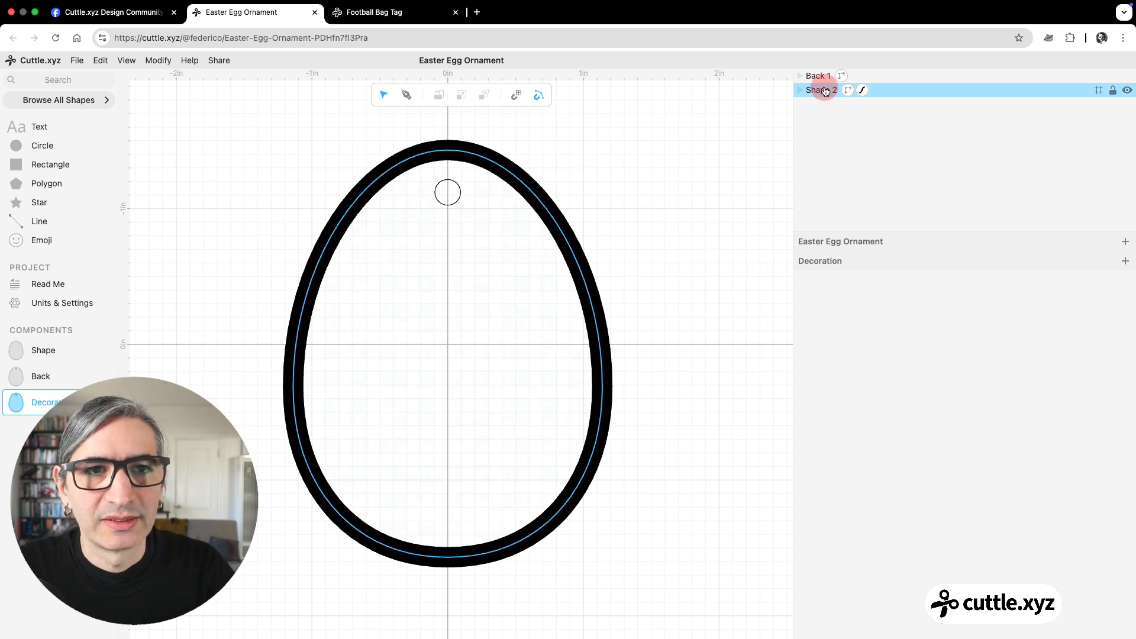
left_click(826, 91)
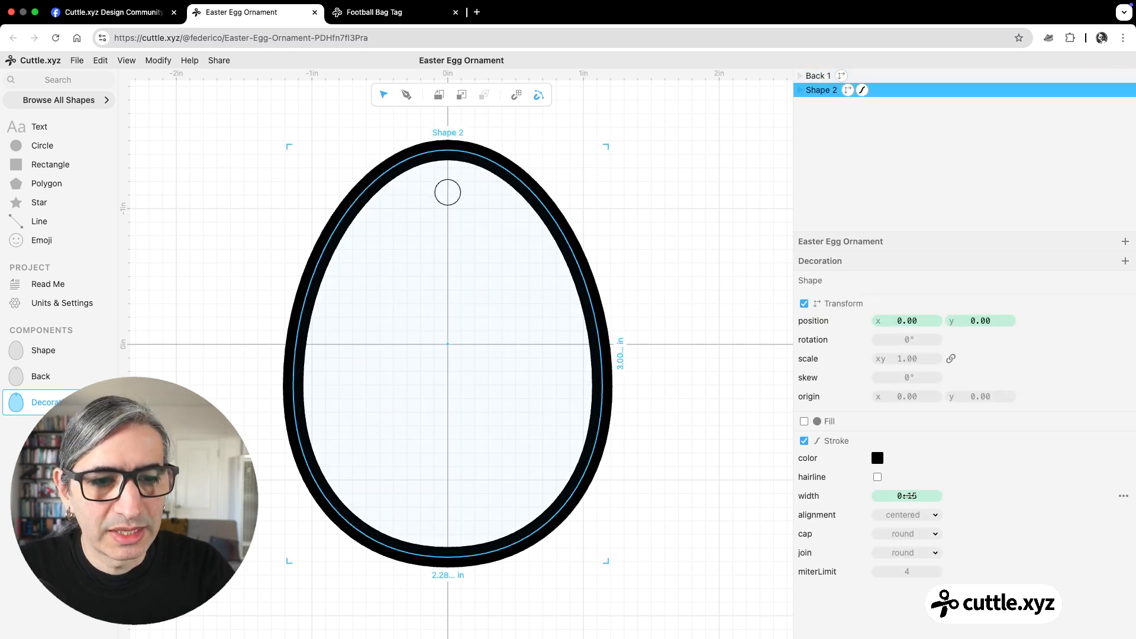
left_click(918, 518)
left_click(905, 532)
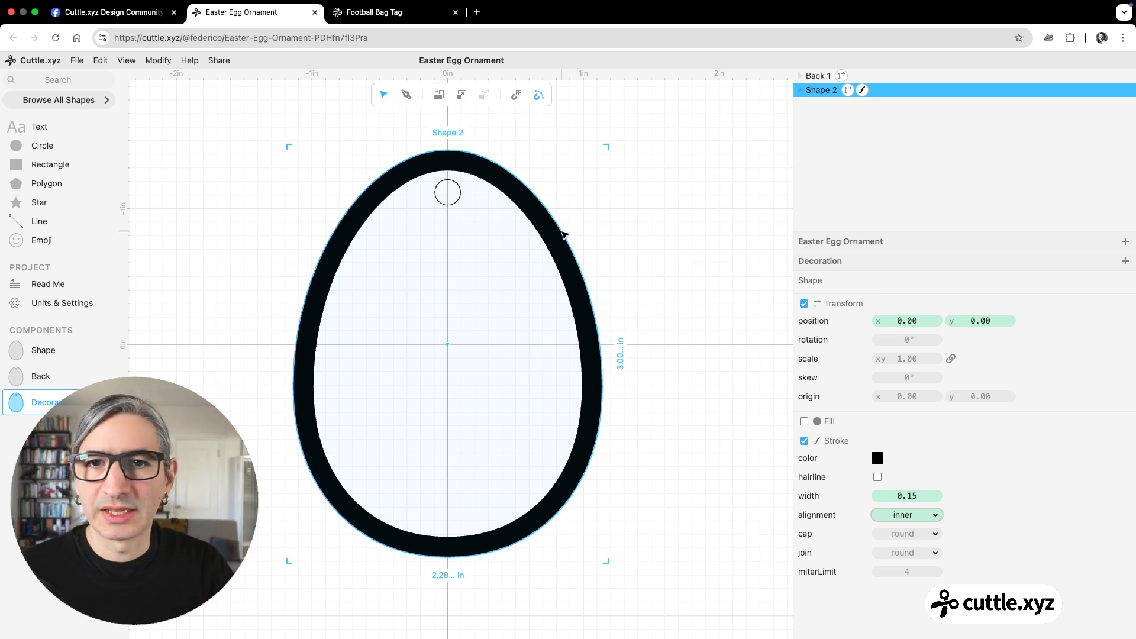
left_click(706, 313)
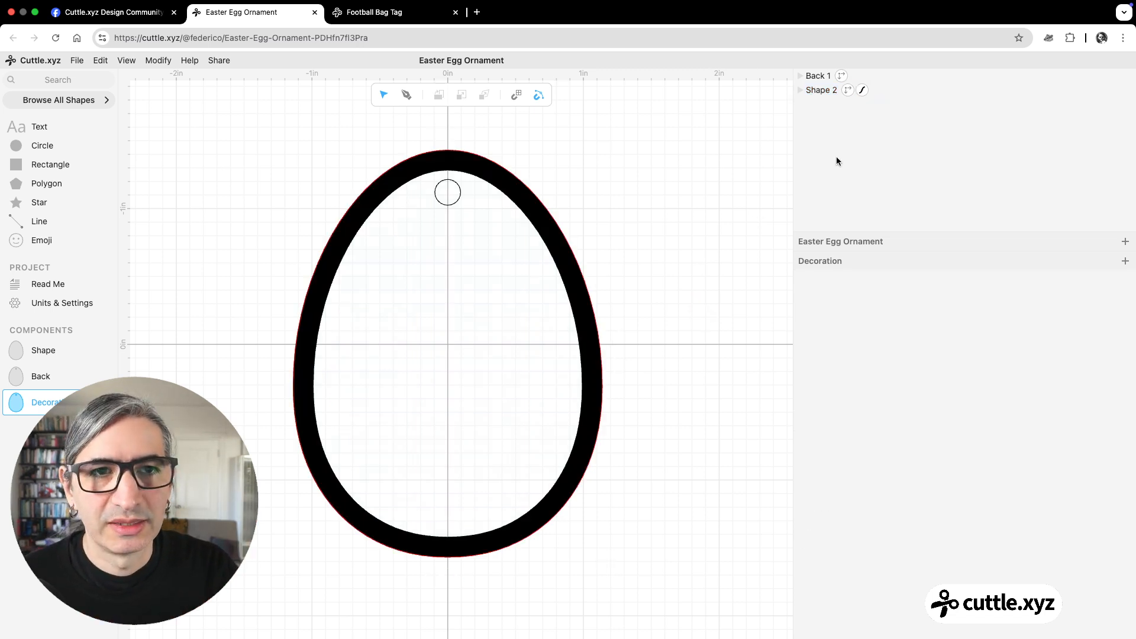
Delete the Back instance from the Decoration component.
left_click(461, 197)
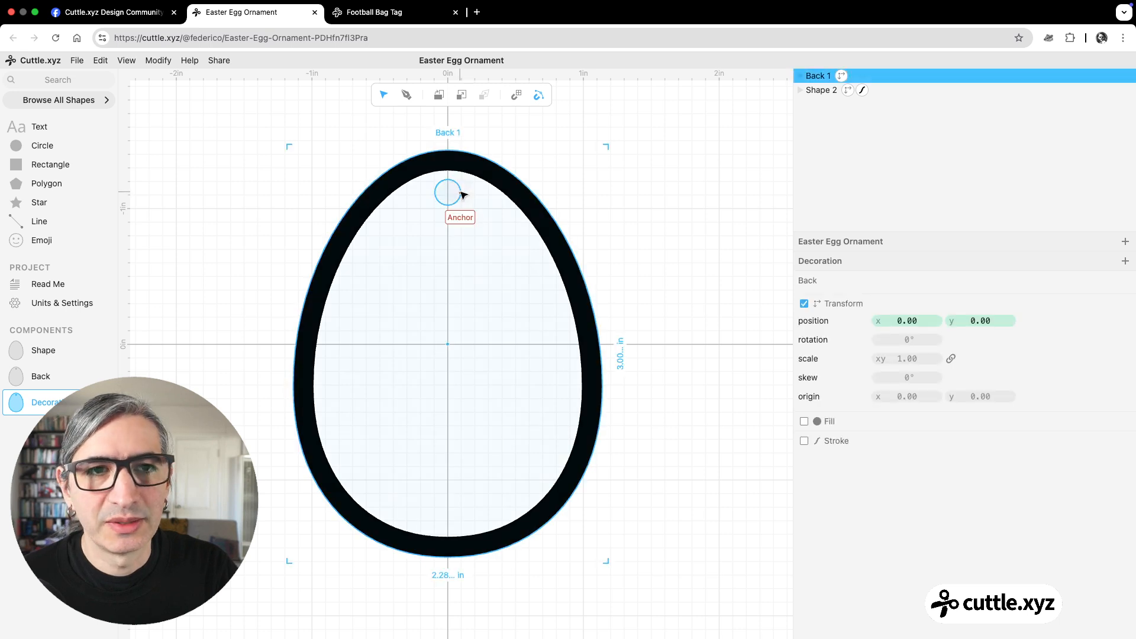
key("Delete")
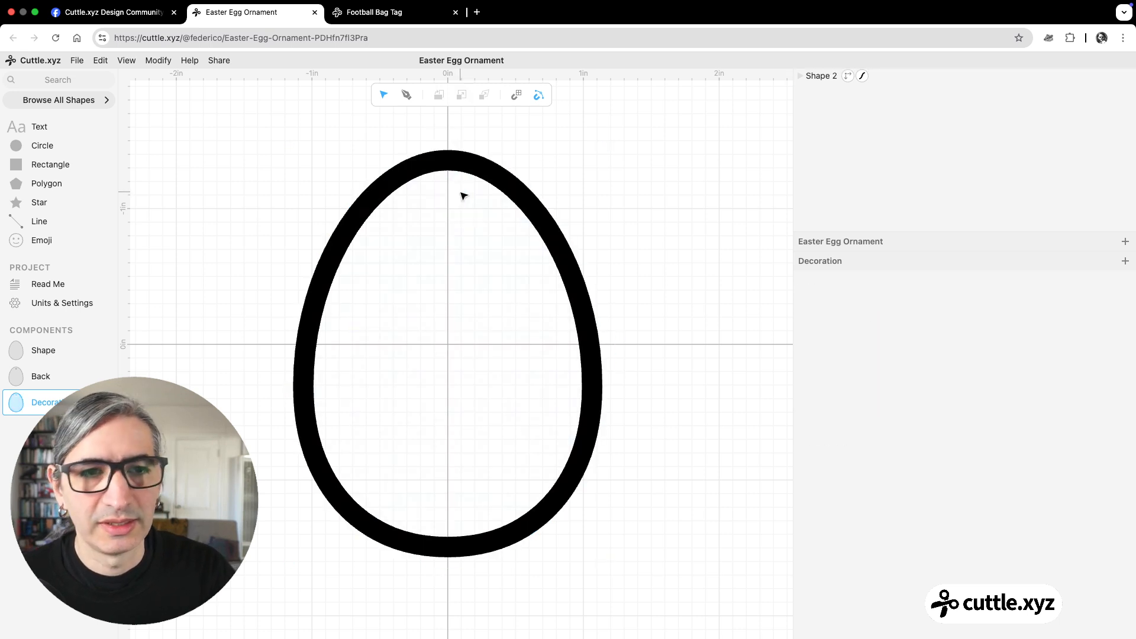
Change the egg outline's stroke color to red.
scroll(675, 210, "up", 1)
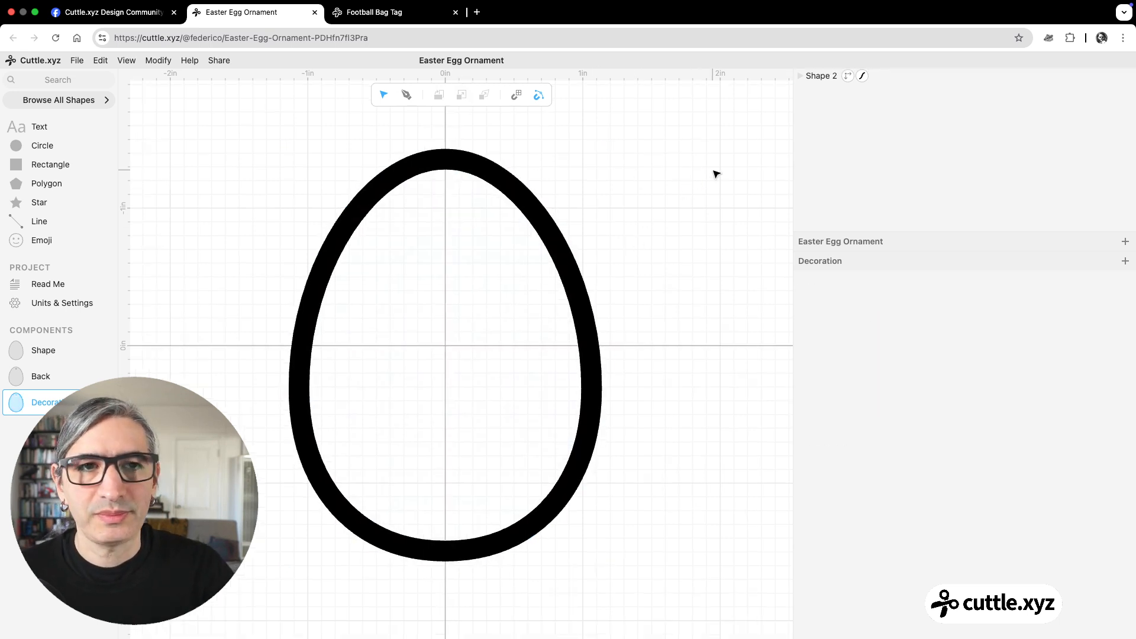
left_click(862, 76)
left_click(878, 297)
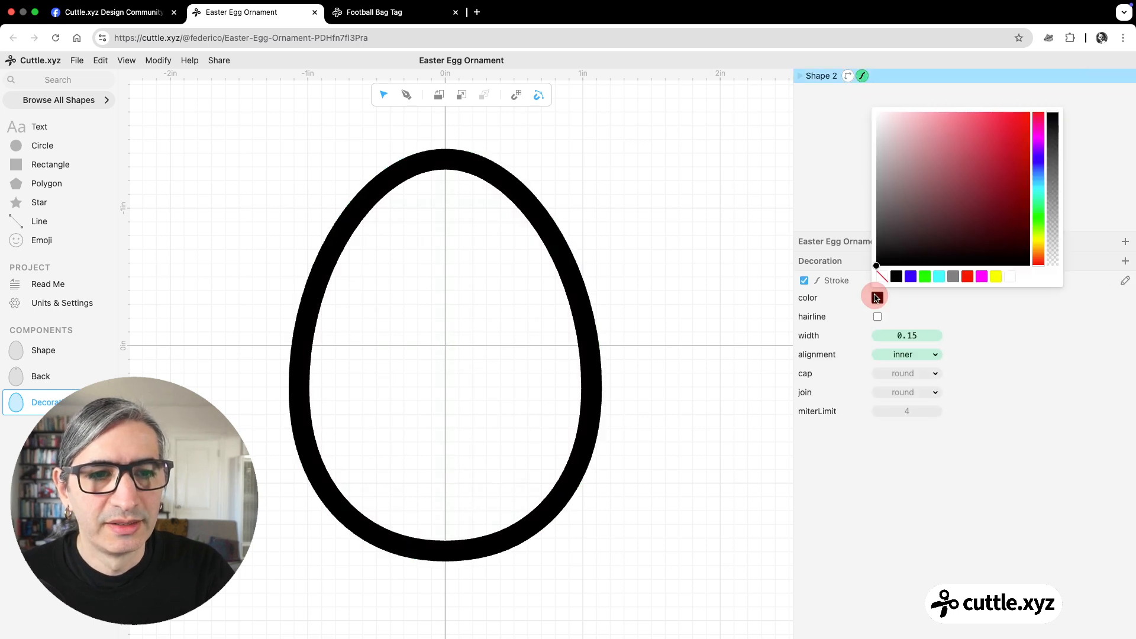
left_click(967, 276)
left_click(653, 295)
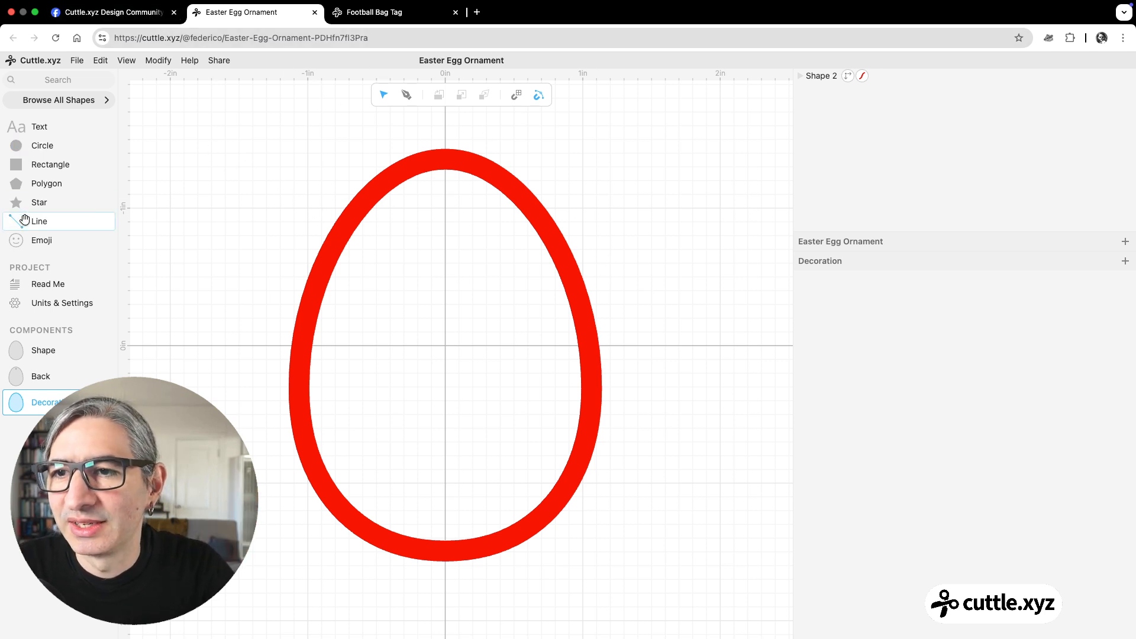
Add a horizontal line across the upper part of the egg, centered from about (-0.75, -0.78) to (0.75, -0.78).
left_click_drag(15, 222, 345, 237)
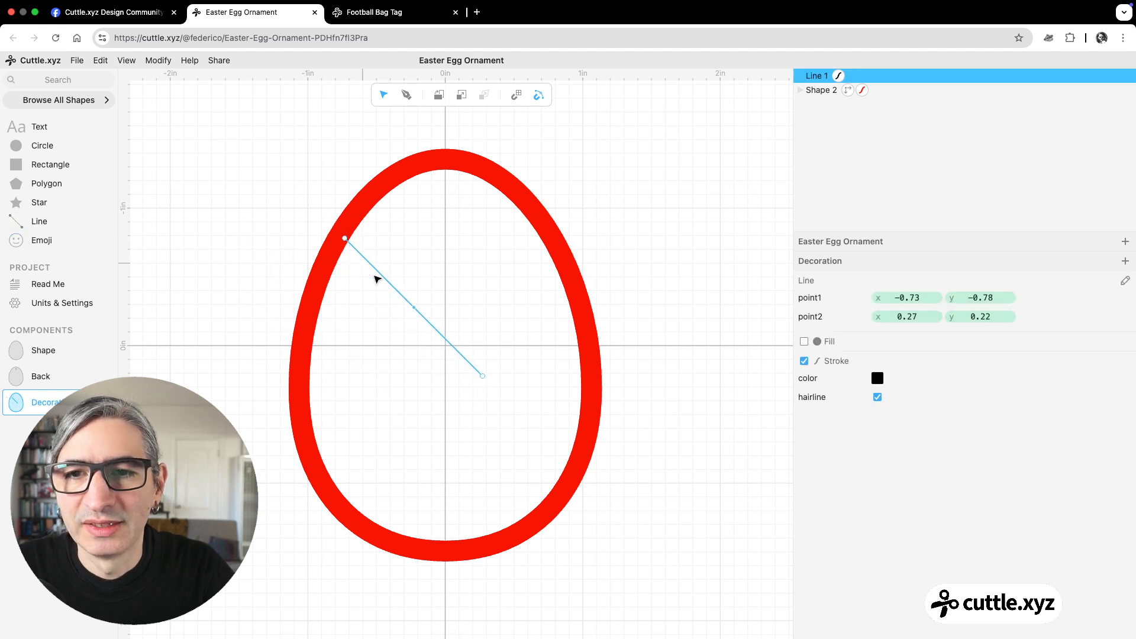
left_click_drag(483, 377, 551, 239)
left_click(533, 287)
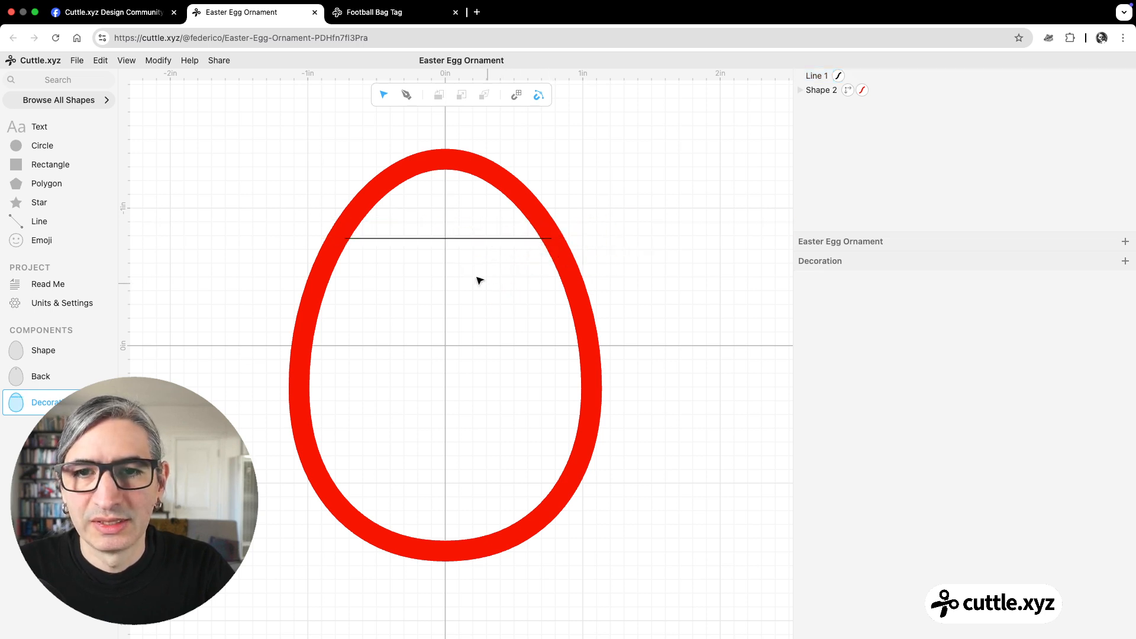
left_click(445, 239)
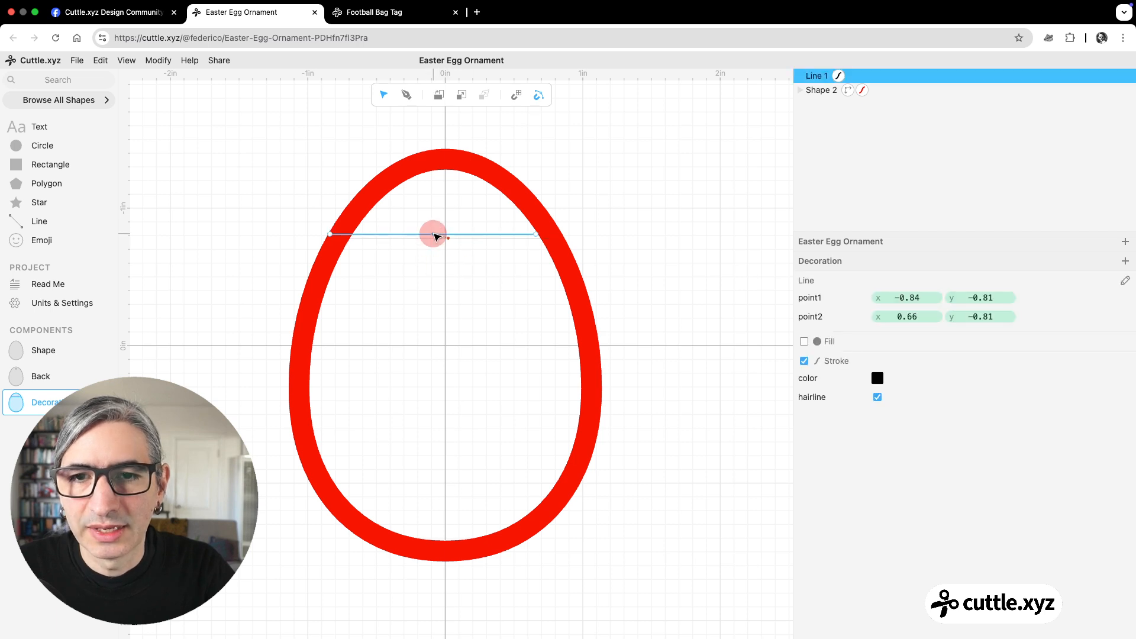
left_click(469, 323)
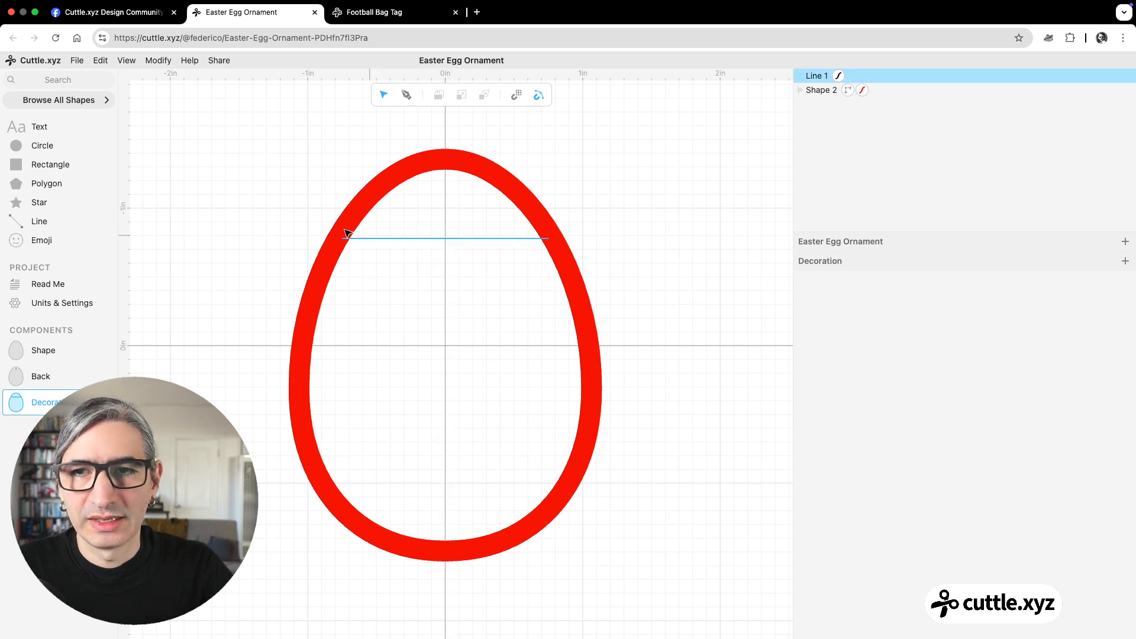
Add a second horizontal line across the lower part of the egg, ending on the border at both sides.
left_click_drag(16, 221, 308, 443)
left_click_drag(446, 582, 589, 448)
left_click(626, 492)
Turn off the upper line's hairline stroke, set its width to 0.15, and color it red.
left_click(464, 239)
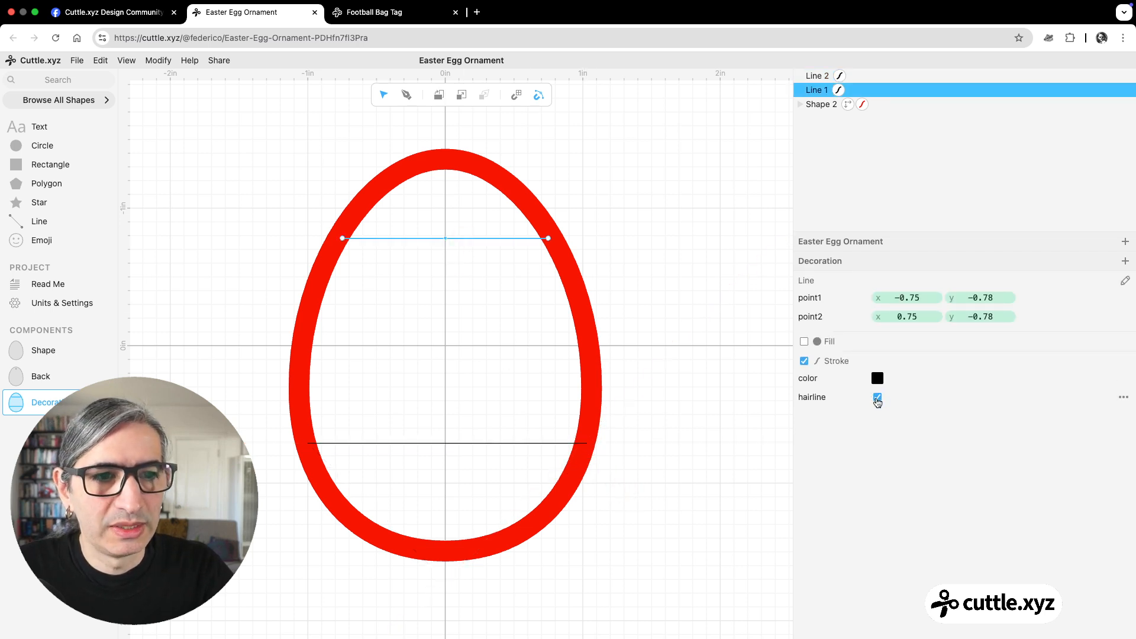
left_click(877, 398)
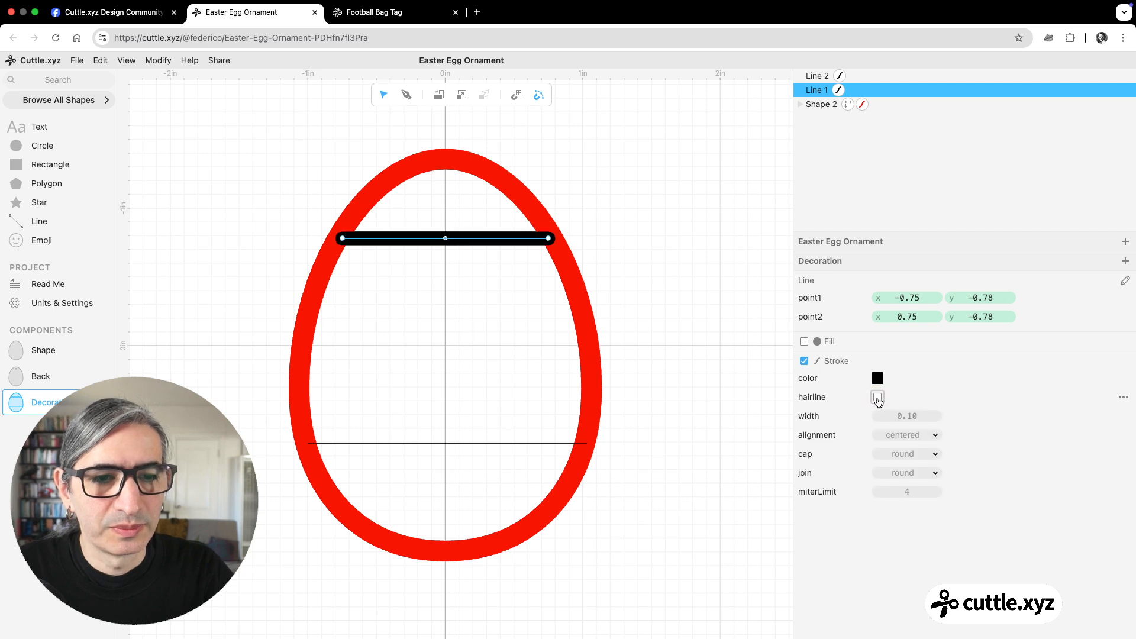
left_click_drag(902, 417, 914, 419)
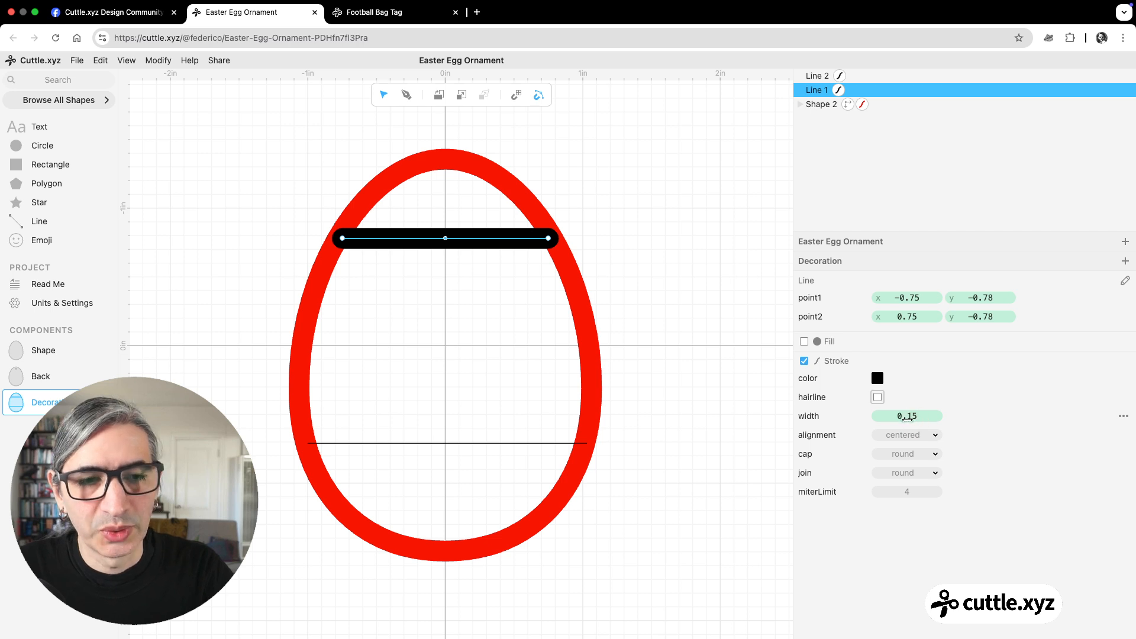
left_click(876, 378)
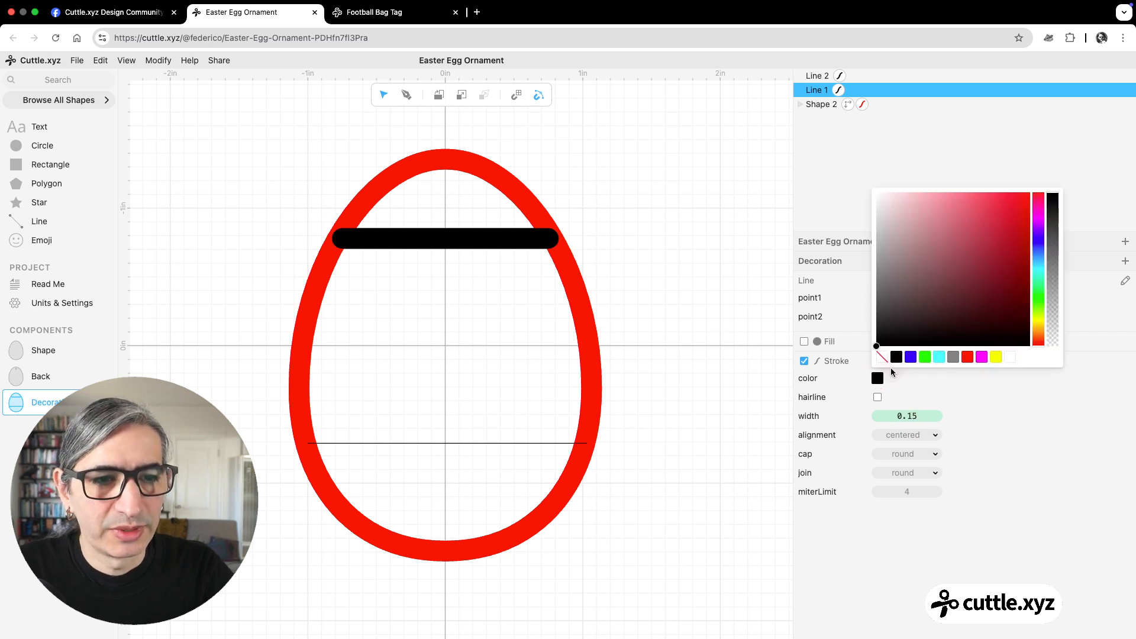
left_click(968, 357)
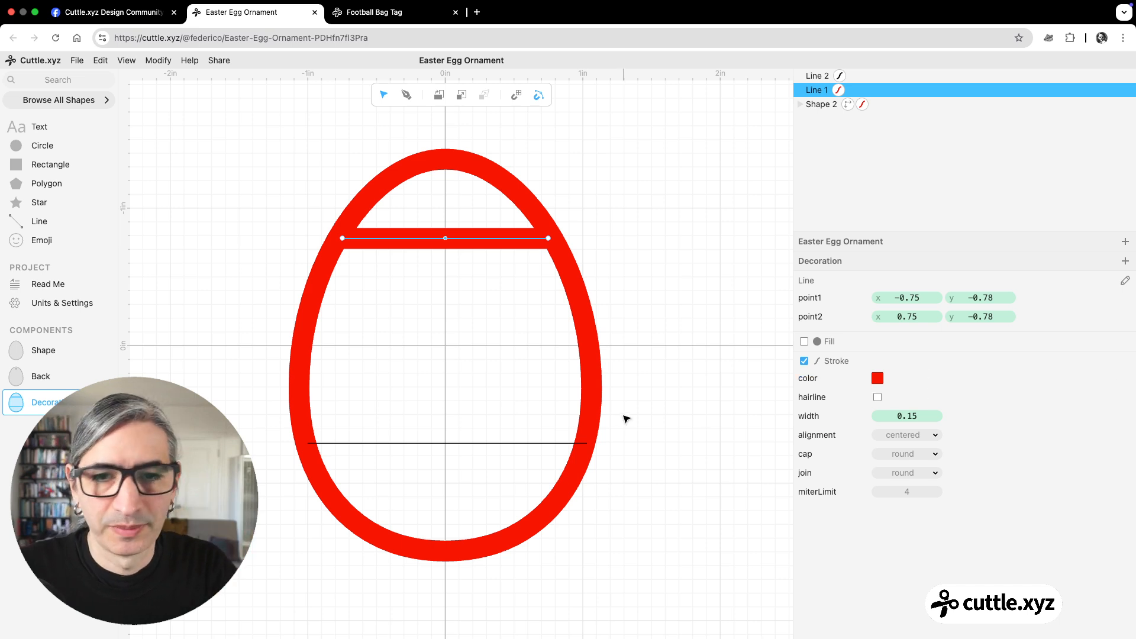
Give the lower line a non-hairline red stroke with a width of 0.15.
left_click(456, 443)
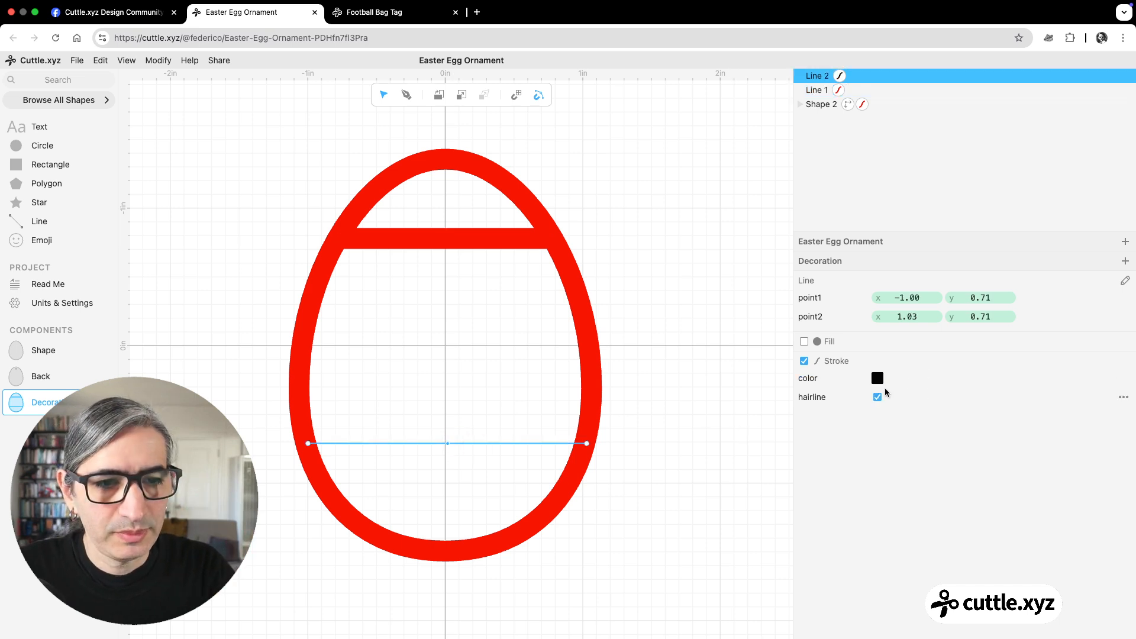
left_click(878, 397)
left_click(878, 378)
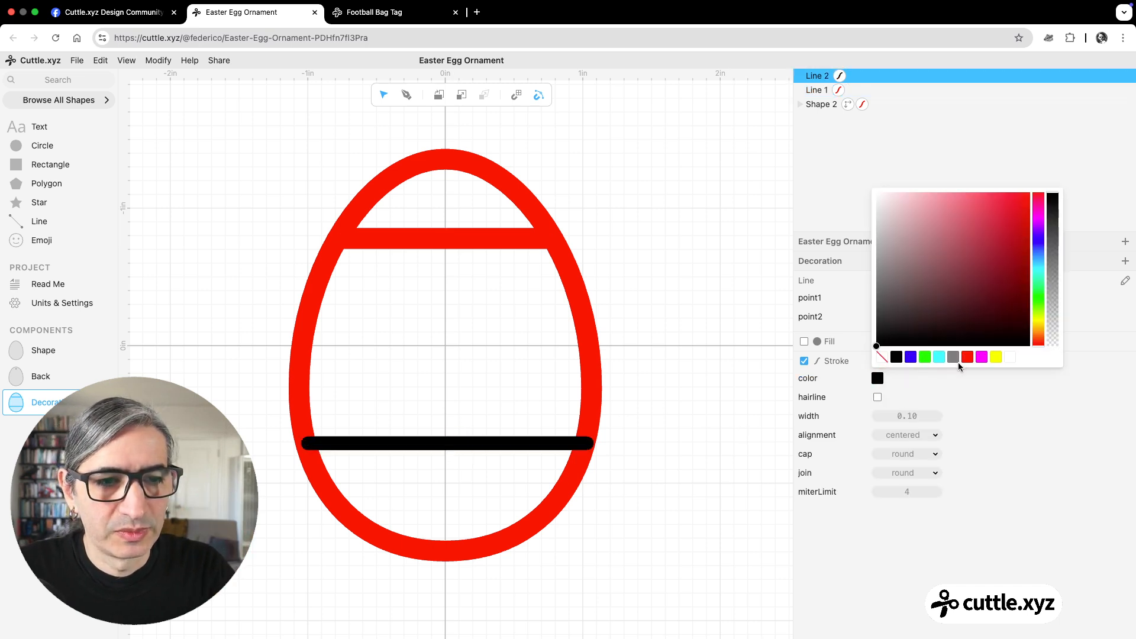
left_click(967, 357)
left_click_drag(928, 415, 926, 418)
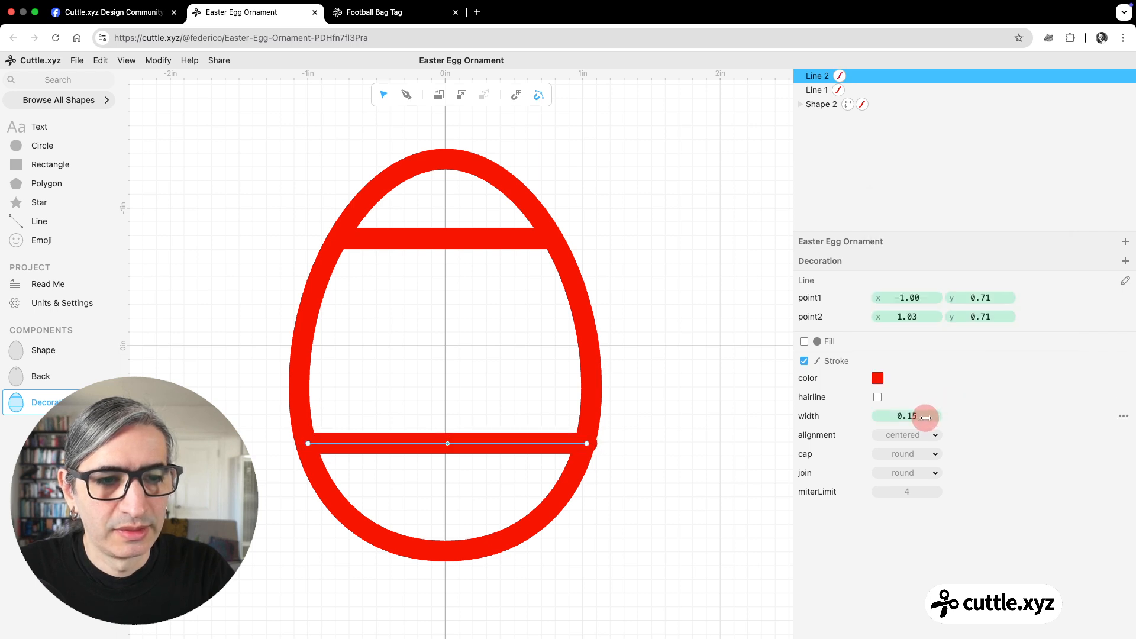
left_click(988, 419)
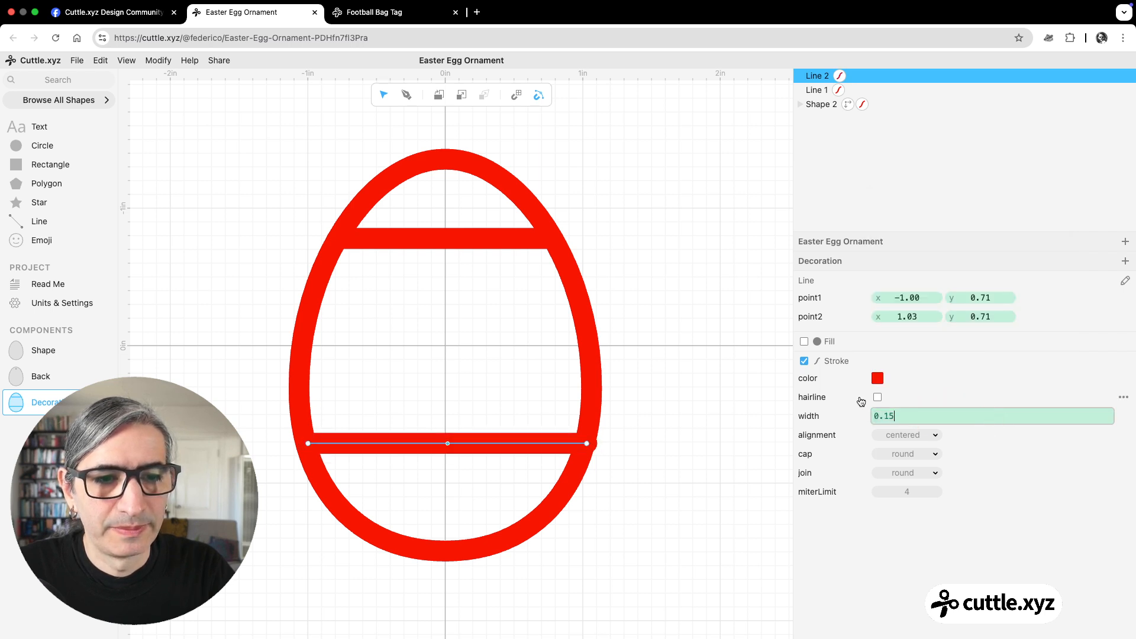
left_click(702, 398)
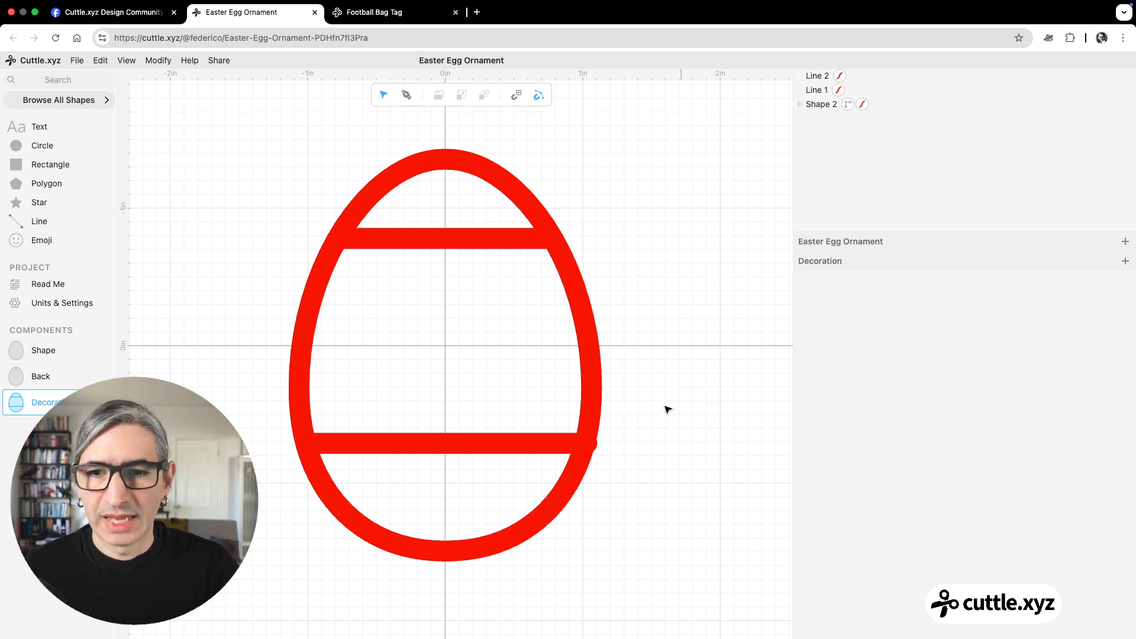
Move the lower line's right endpoint slightly inward so its rounded end stays within the egg border.
left_click(535, 449)
left_click_drag(586, 443, 585, 449)
left_click(680, 518)
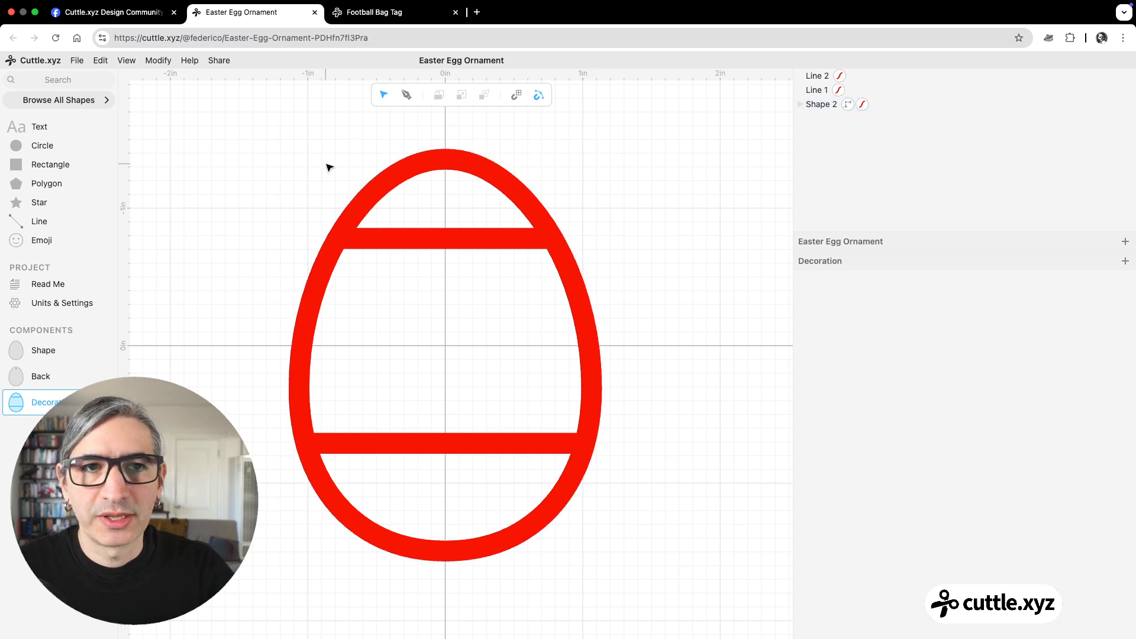
Flatten the egg outline and both lines together, with strokeResult enabled to produce outlines instead of fills.
scroll(335, 172, "down", 1)
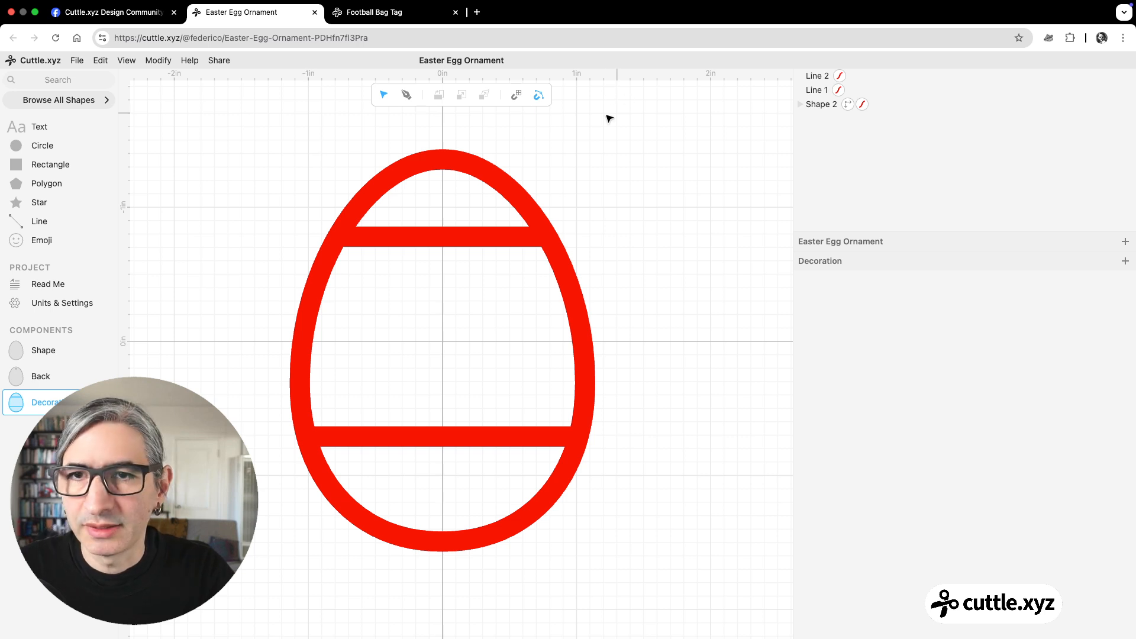
mouse_move(255, 130)
left_mouse_down()
mouse_move(604, 442)
mouse_move(677, 535)
mouse_move(673, 579)
left_mouse_up()
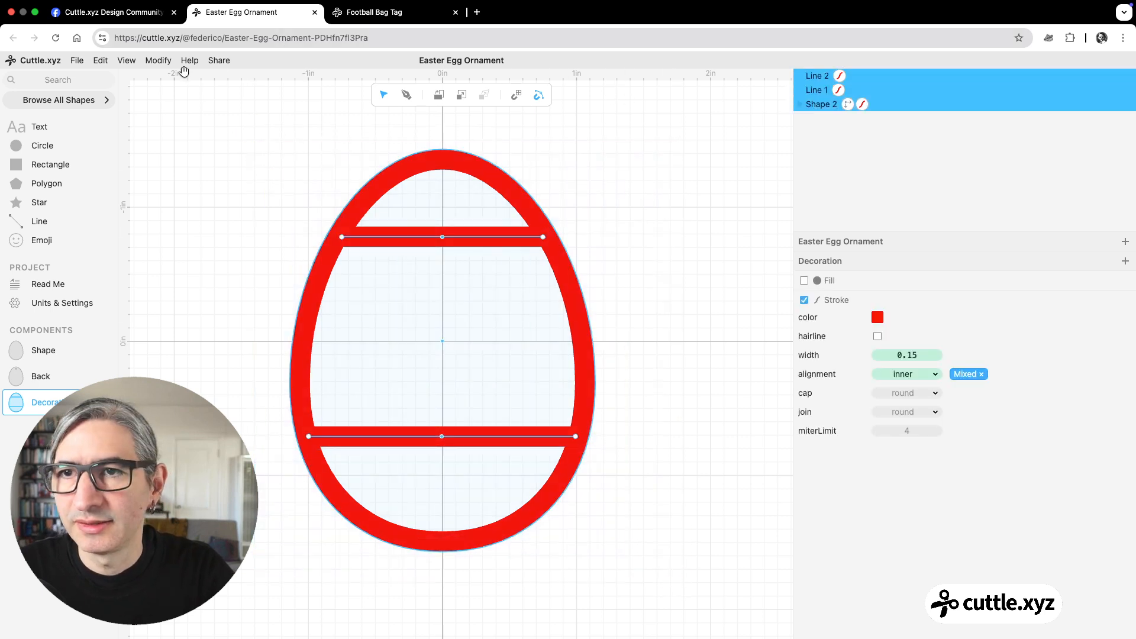
left_click(159, 61)
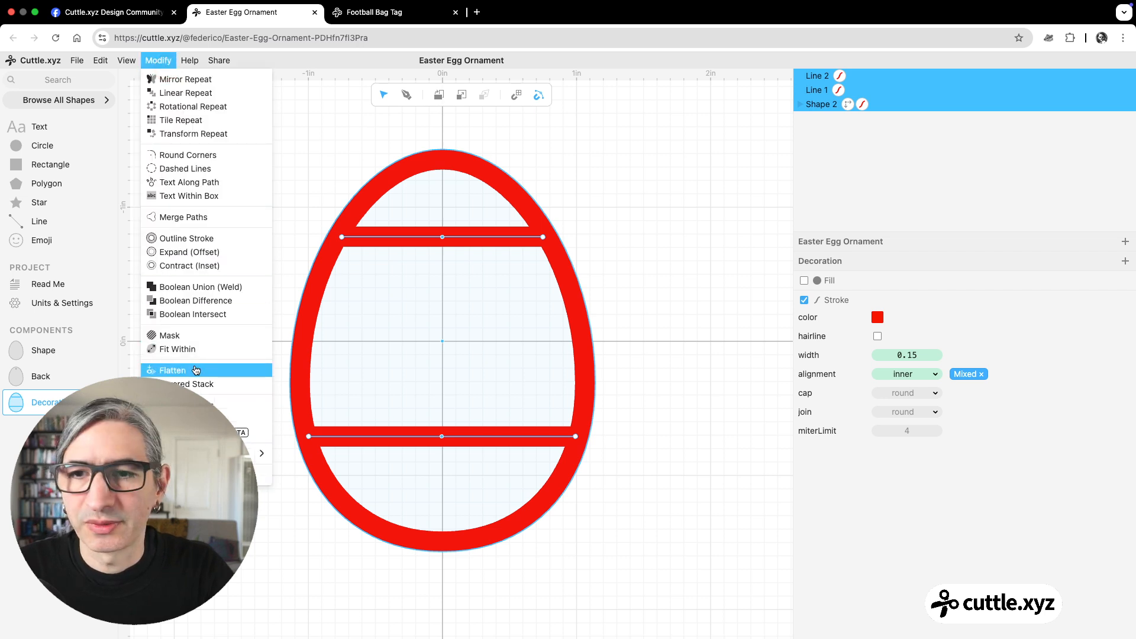
left_click(196, 371)
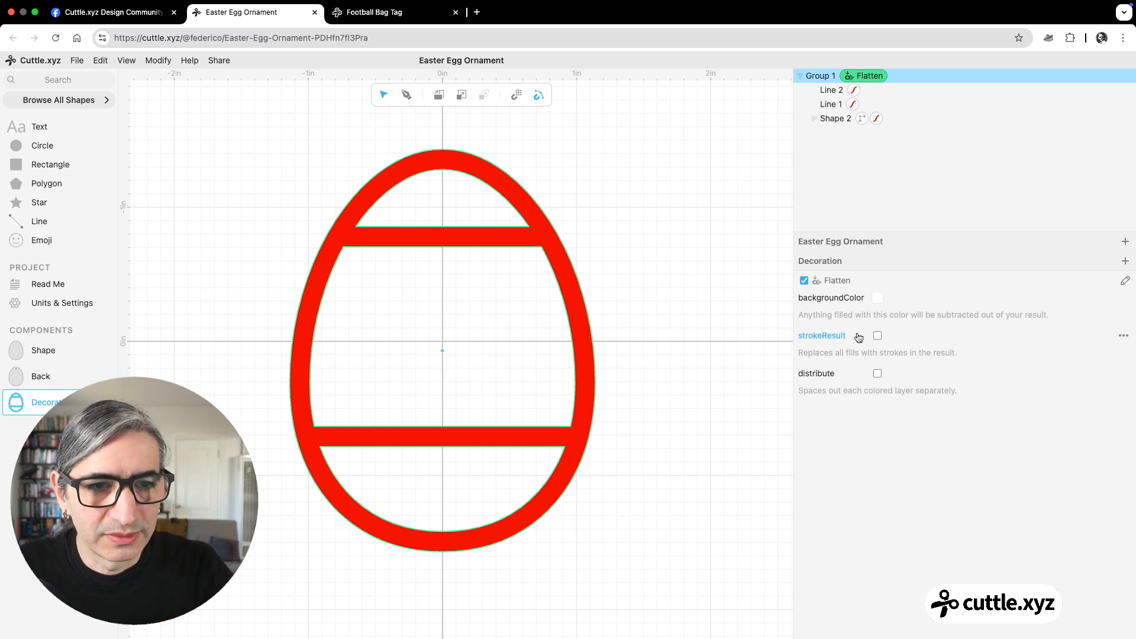
left_click(877, 335)
left_click(715, 332)
left_click_drag(682, 303, 703, 292)
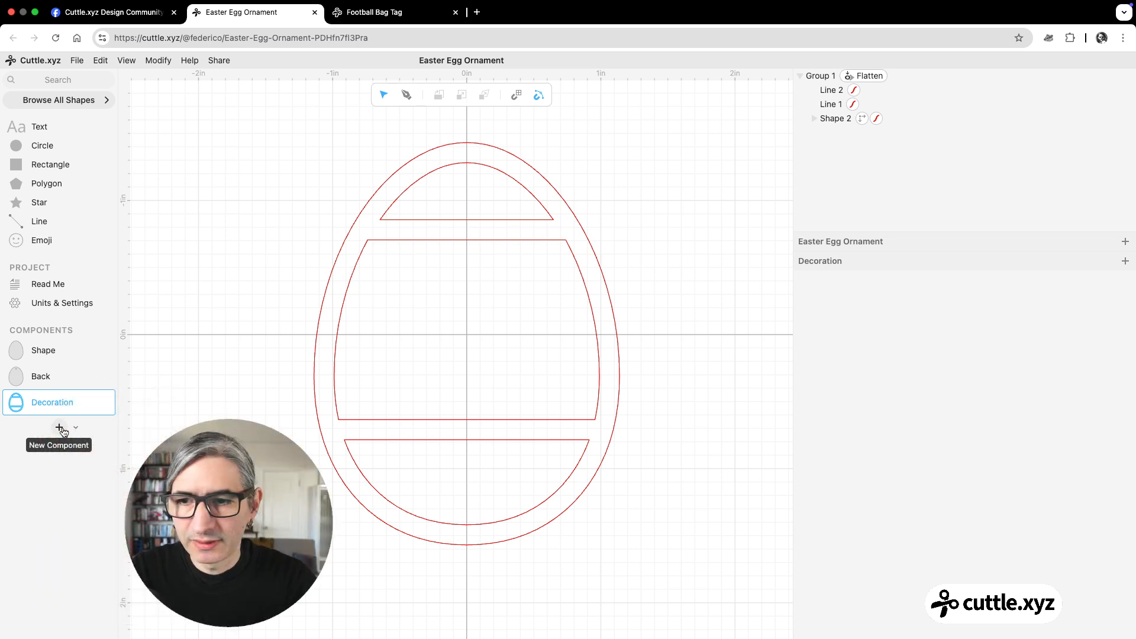
Create a new component named "Front Layer".
left_click(59, 428)
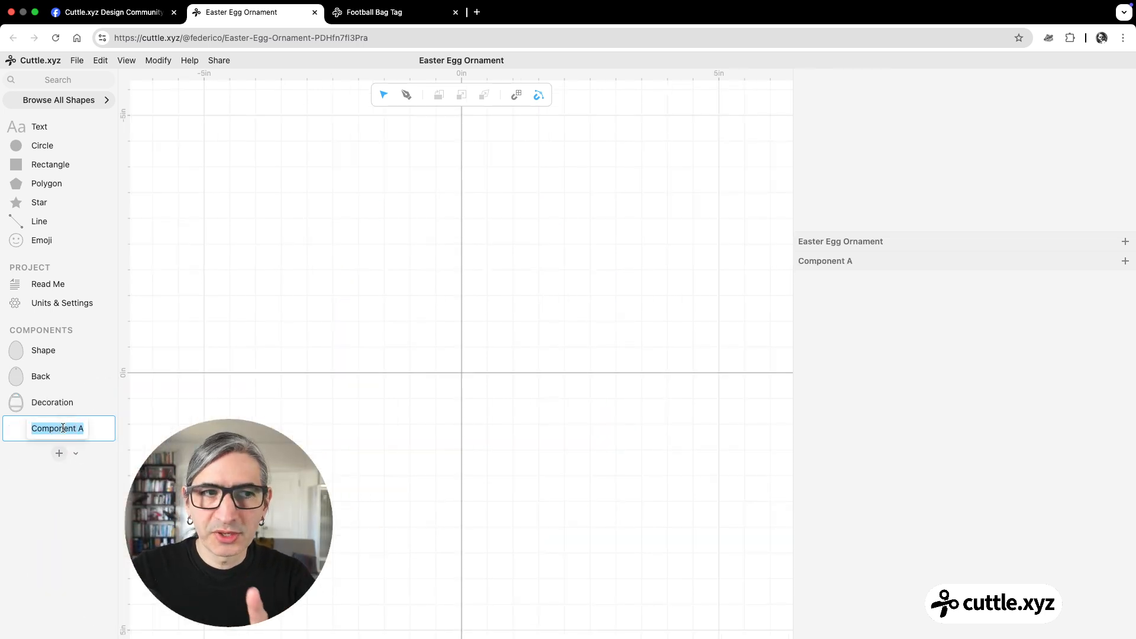
type("Frront")
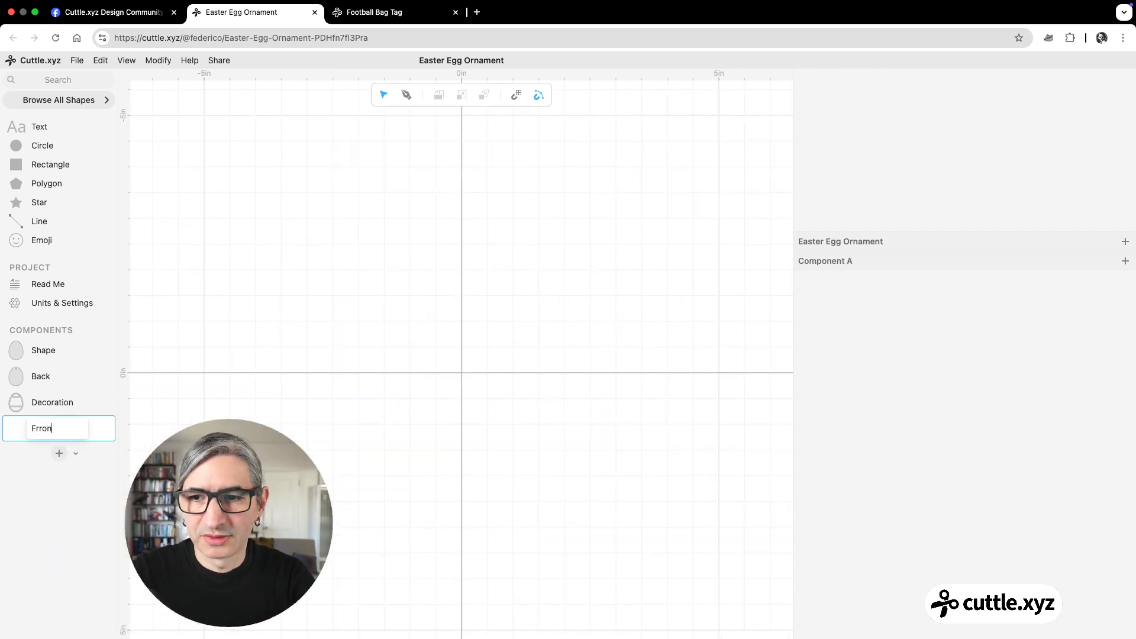
key("BackSpace")
key("BackSpace")
key("BackSpace")
key("BackSpace")
type("o")
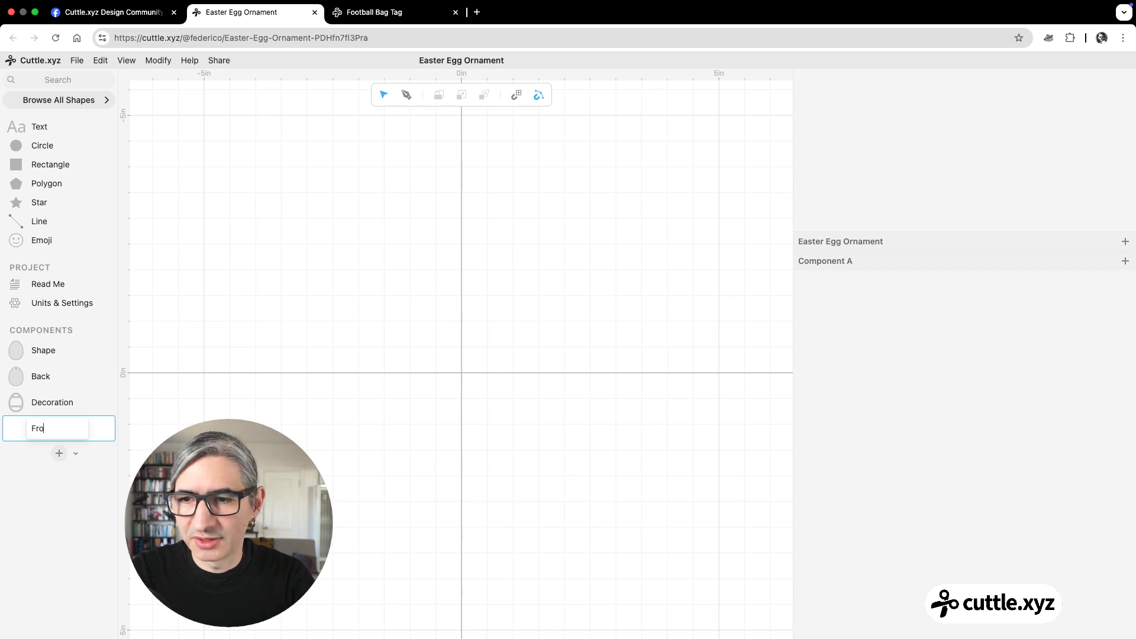
type("nt Layer")
key("Return")
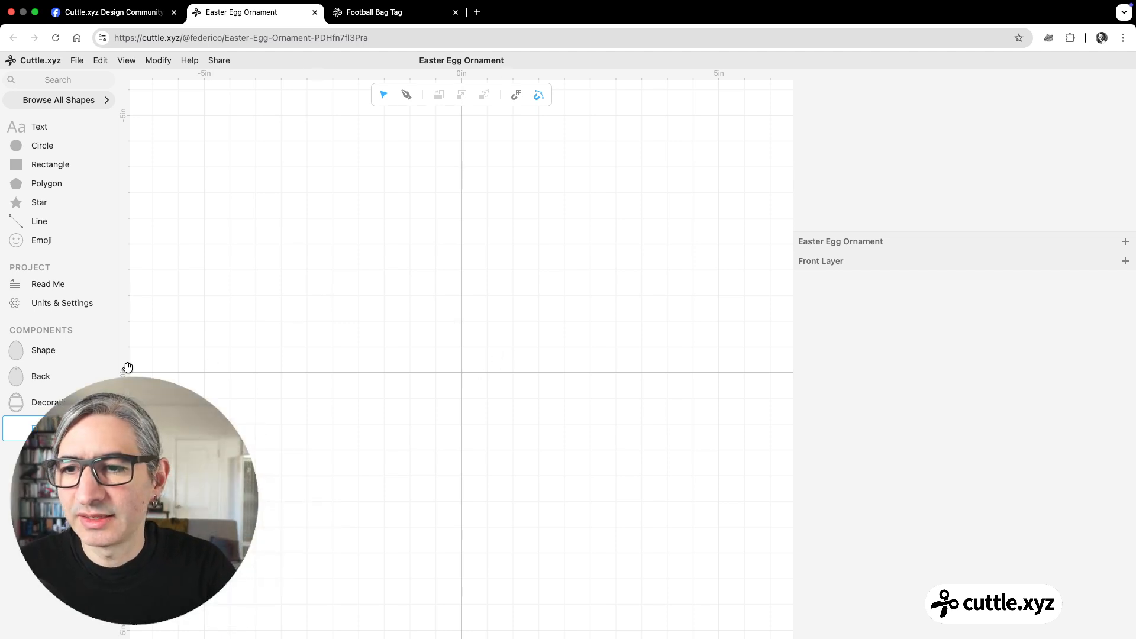
Place an instance of the Decoration component in Front Layer at position (0, 0).
left_click_drag(16, 402, 474, 381)
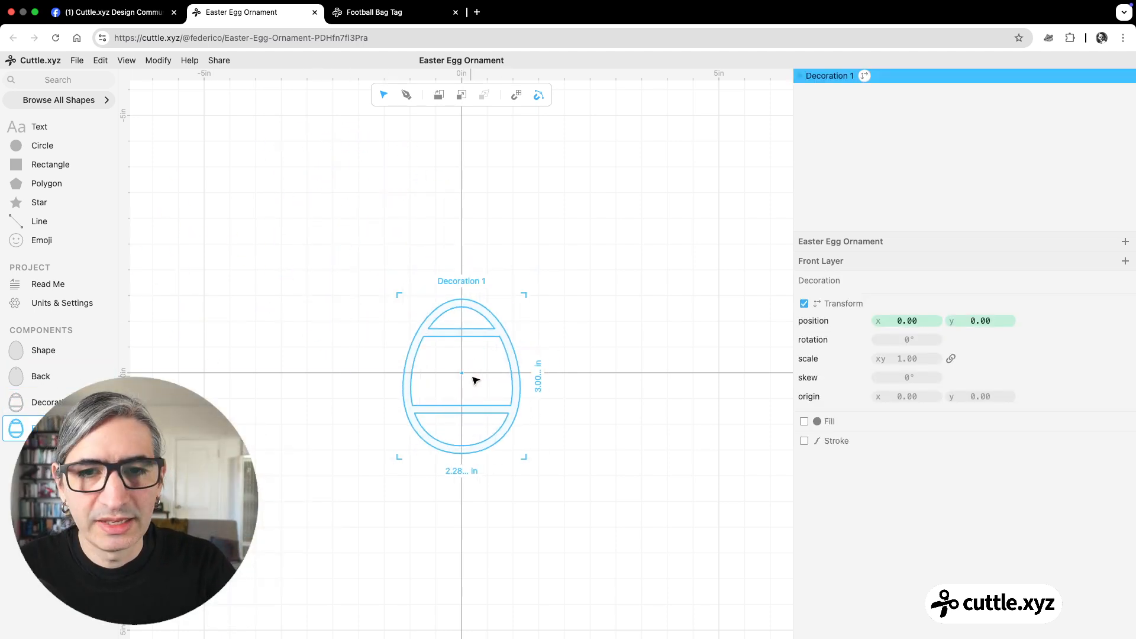
scroll(473, 379, "up", 5)
left_click(606, 325)
left_click_drag(604, 310, 632, 283)
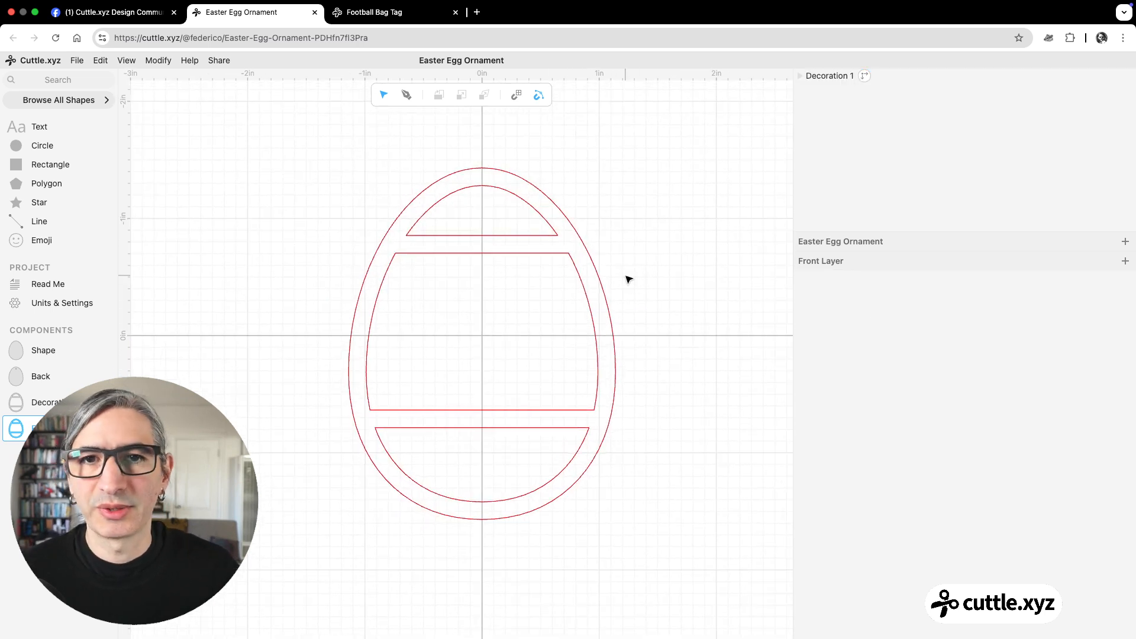
Consult the reference egg photo in the Facebook post, and add a Connected Text shape at (0, 0) in Cuttle's Front Layer.
left_click(99, 13)
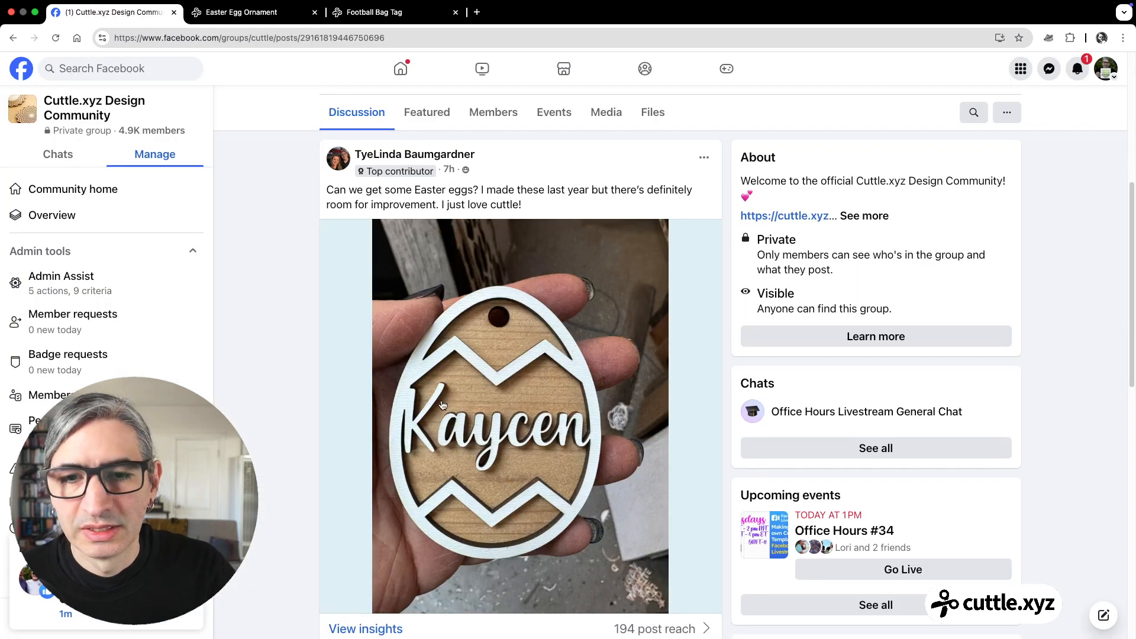
left_click(254, 12)
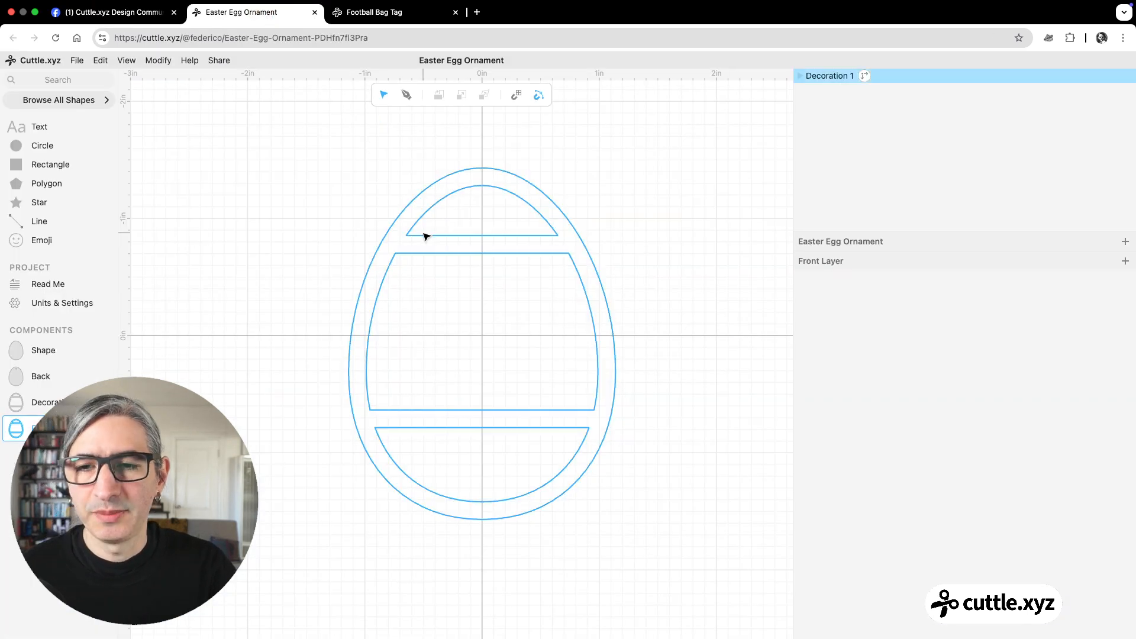
left_click(62, 80)
type("conn")
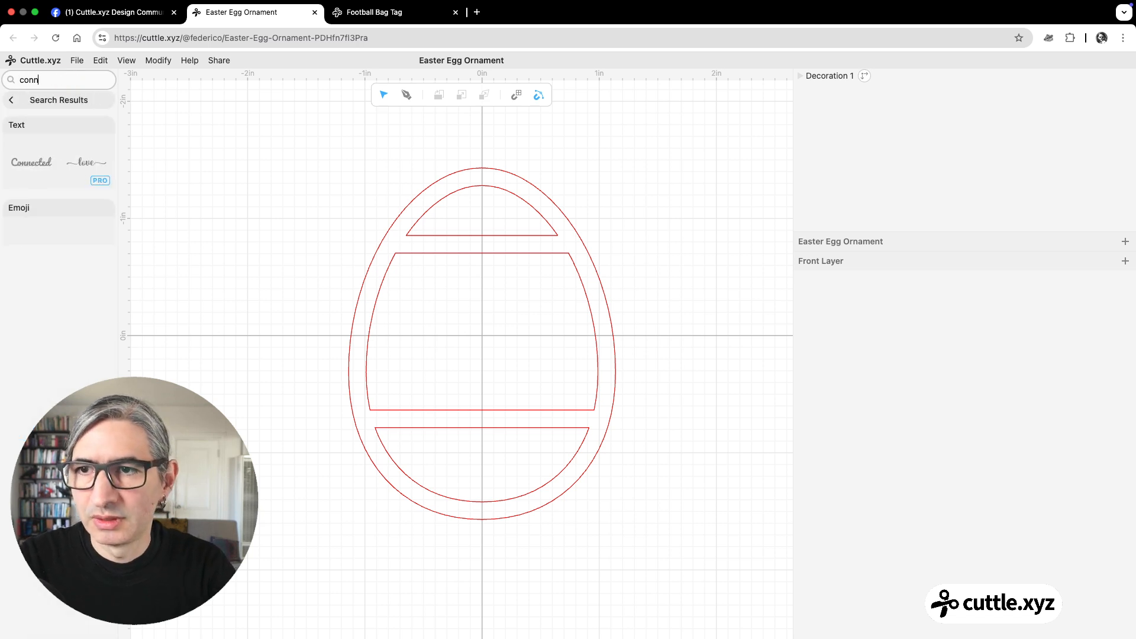
left_click_drag(28, 159, 481, 333)
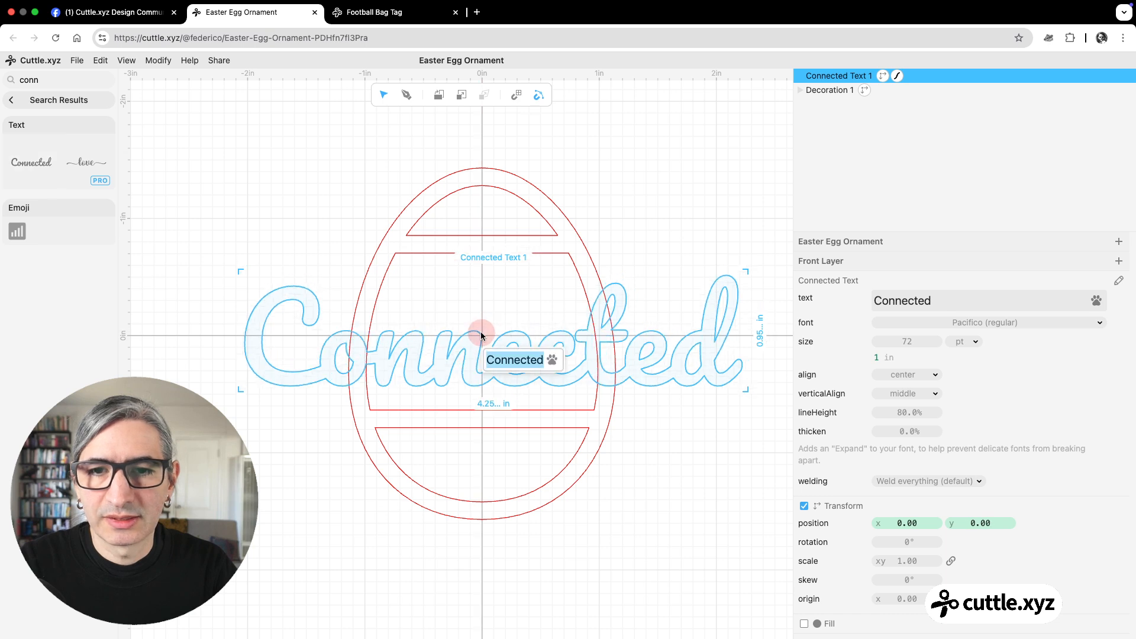
left_click(26, 98)
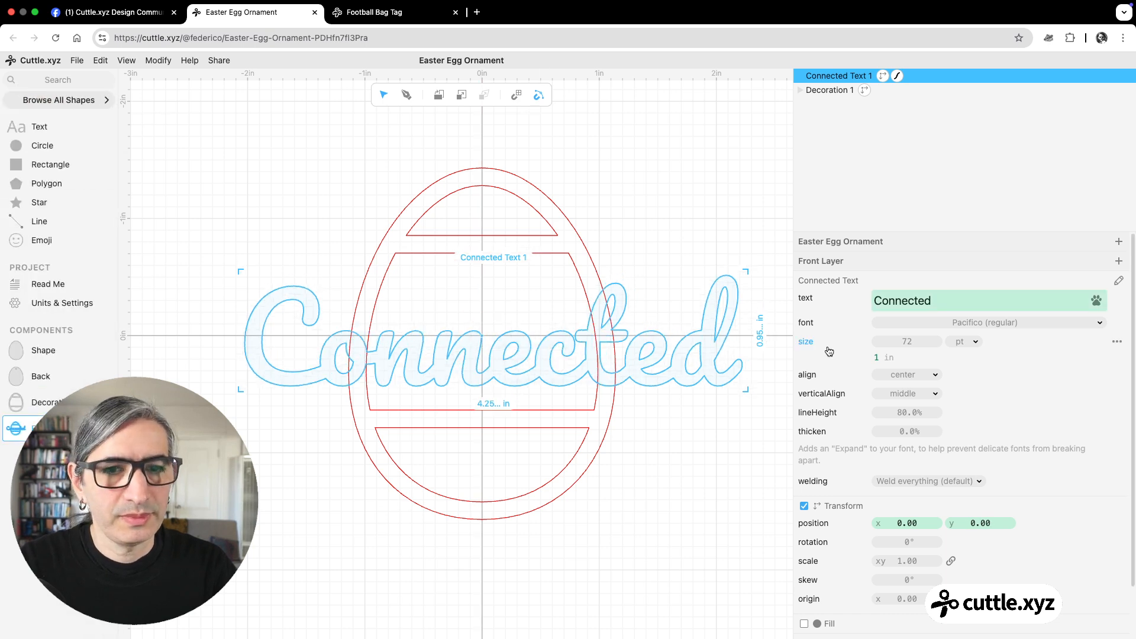
Replace the connected text with the recipient's first name and set its size to 54 pt.
triple_click(929, 305)
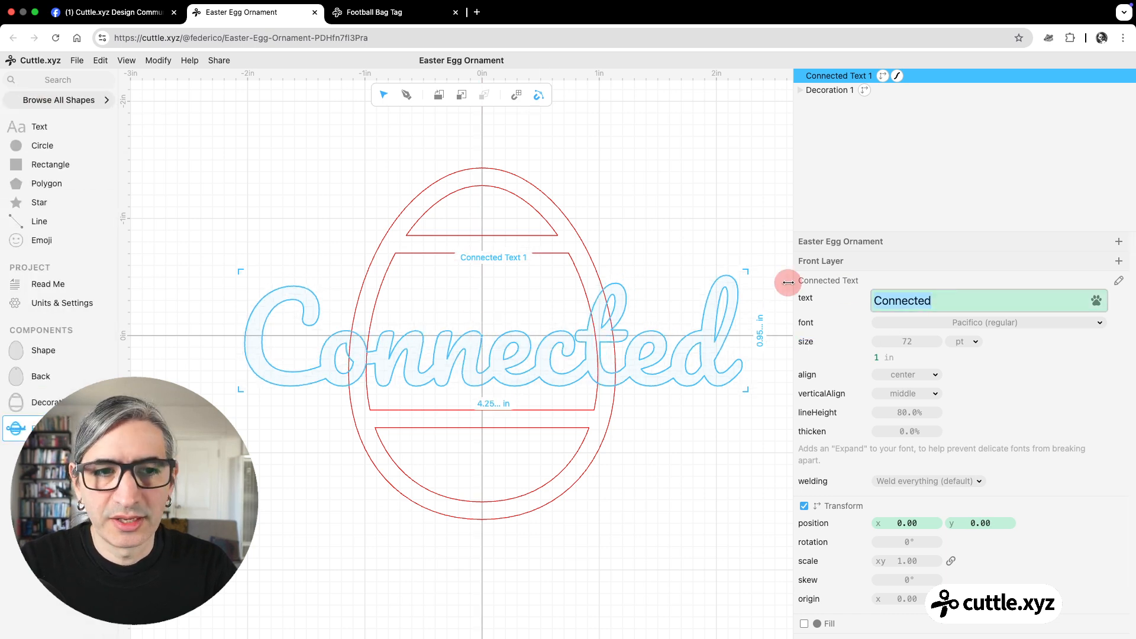
type("Lai")
key("BackSpace")
key("BackSpace")
type("iam")
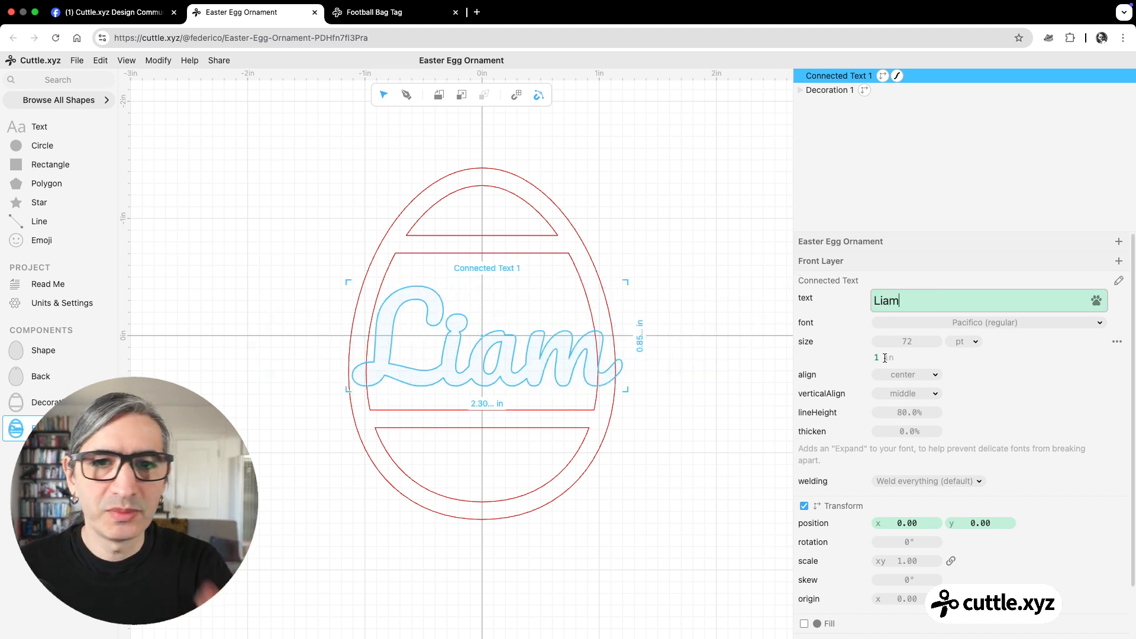
left_click_drag(917, 340, 870, 339)
left_click(666, 385)
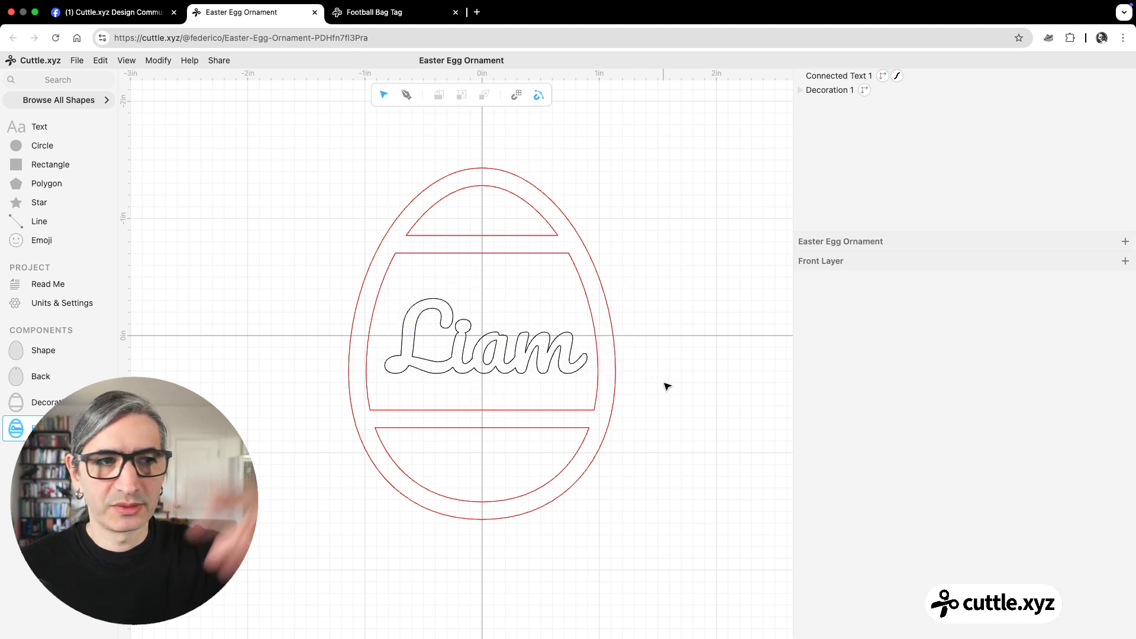
Change the connected name text's stroke color to red.
left_click(528, 336)
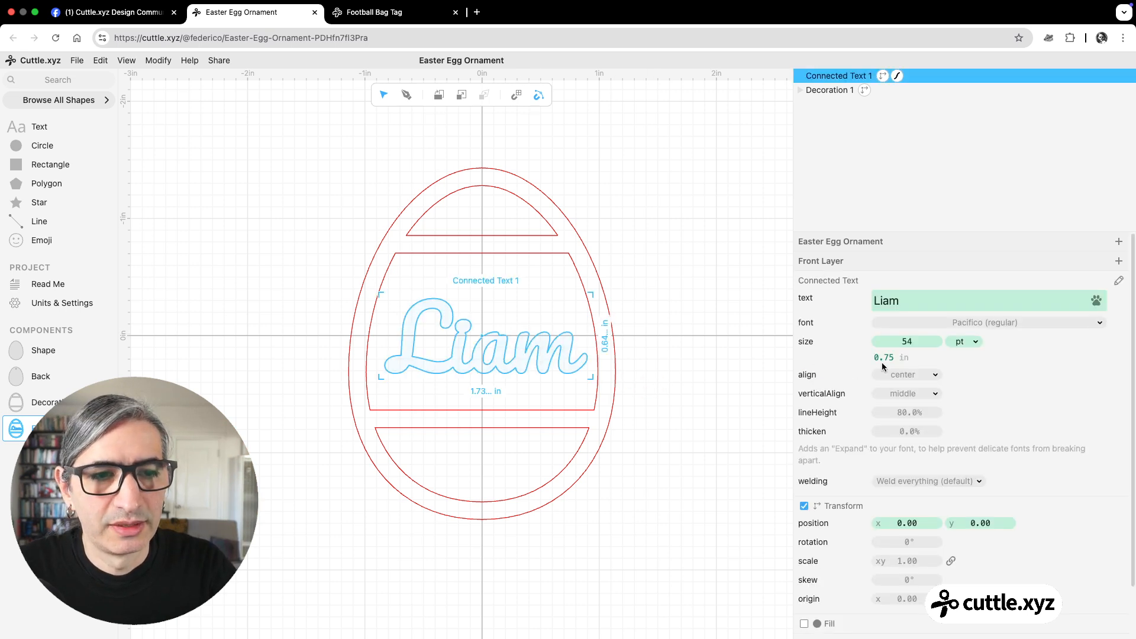
scroll(928, 466, "down", 2)
left_click(877, 602)
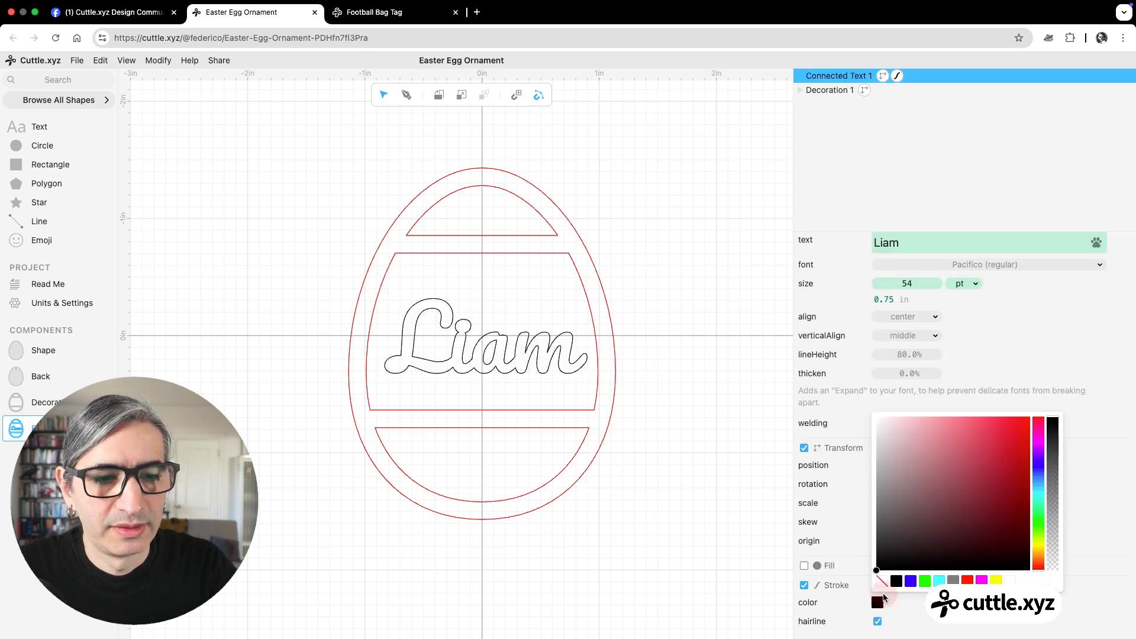
left_click(968, 581)
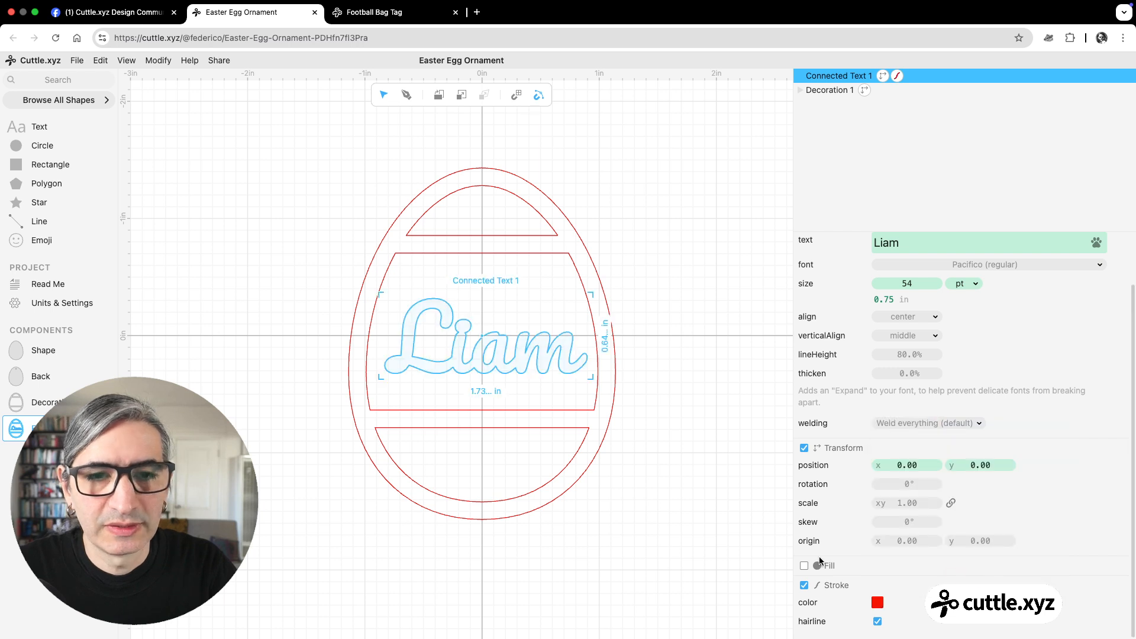
left_click(728, 526)
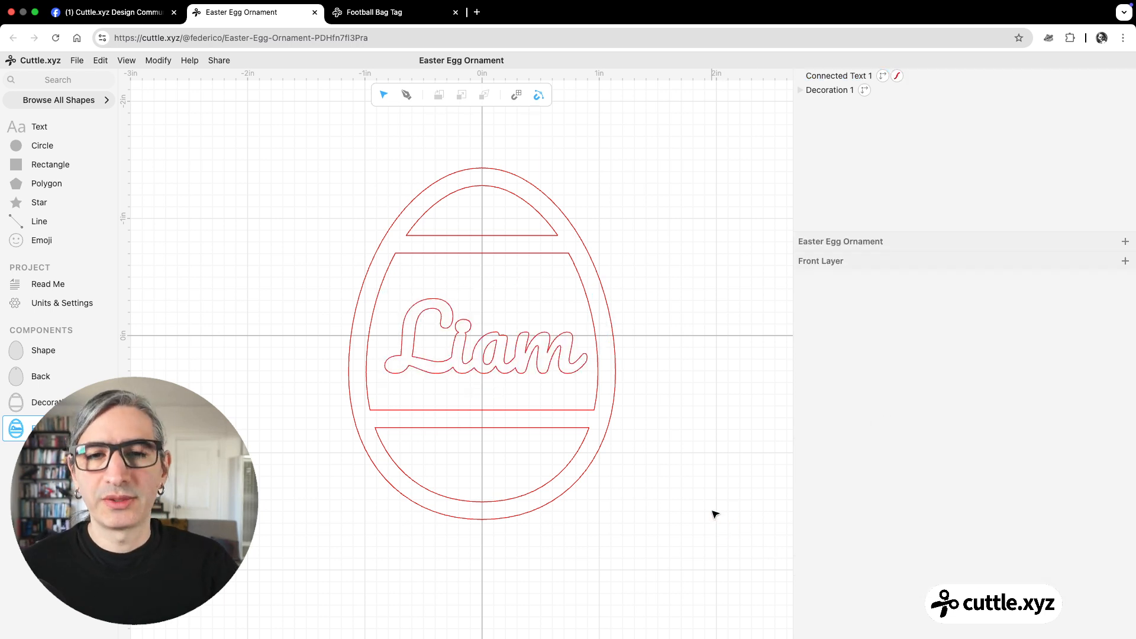
Try a longer first name in the connected text on the front layer.
left_click(531, 369)
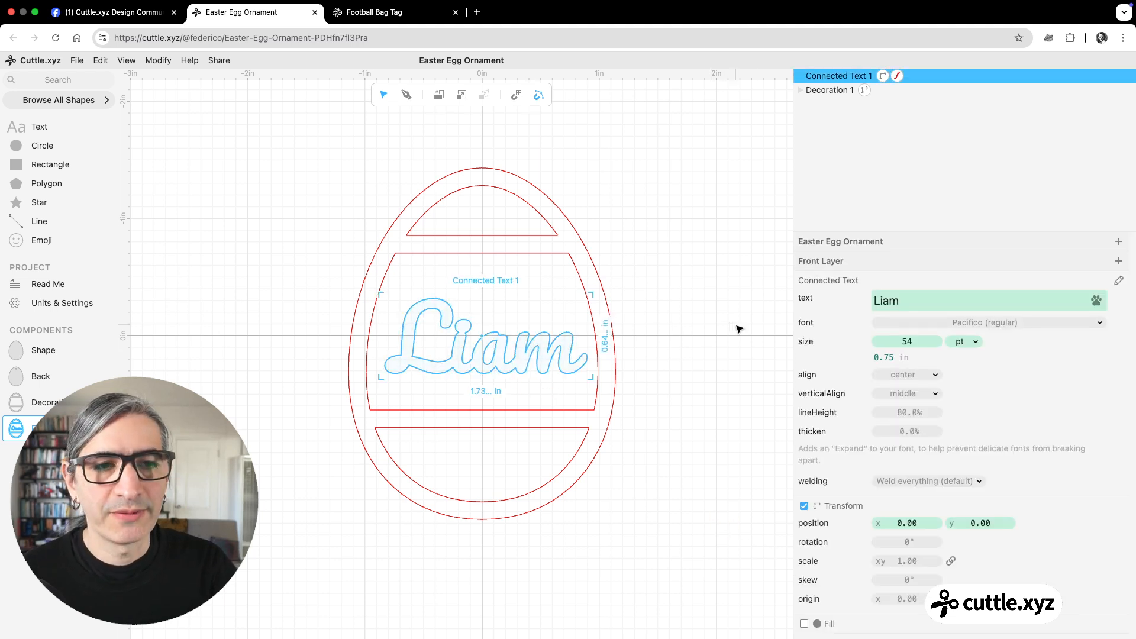
left_click(921, 294)
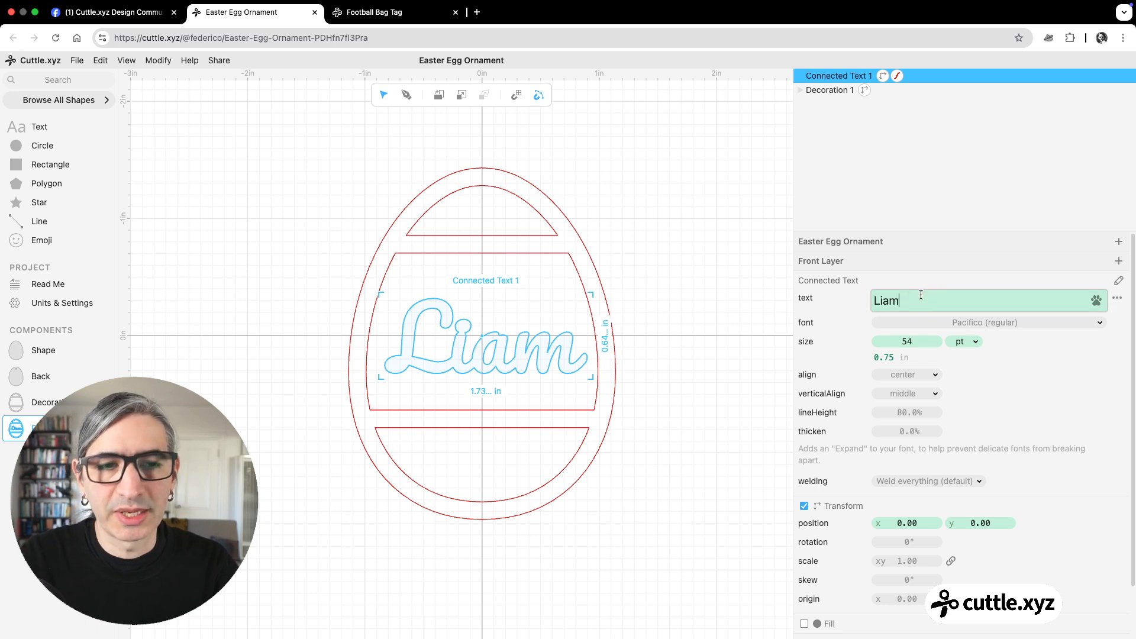
key("BackSpace")
key("BackSpace")
key("BackSpace")
key("BackSpace")
type("F")
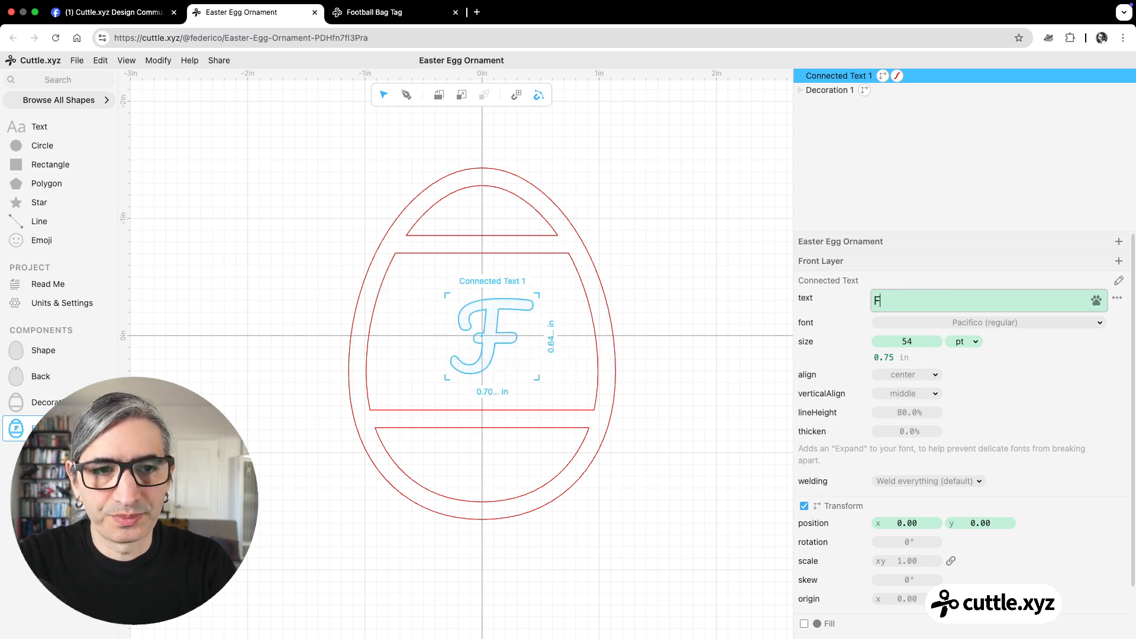
type("ederico")
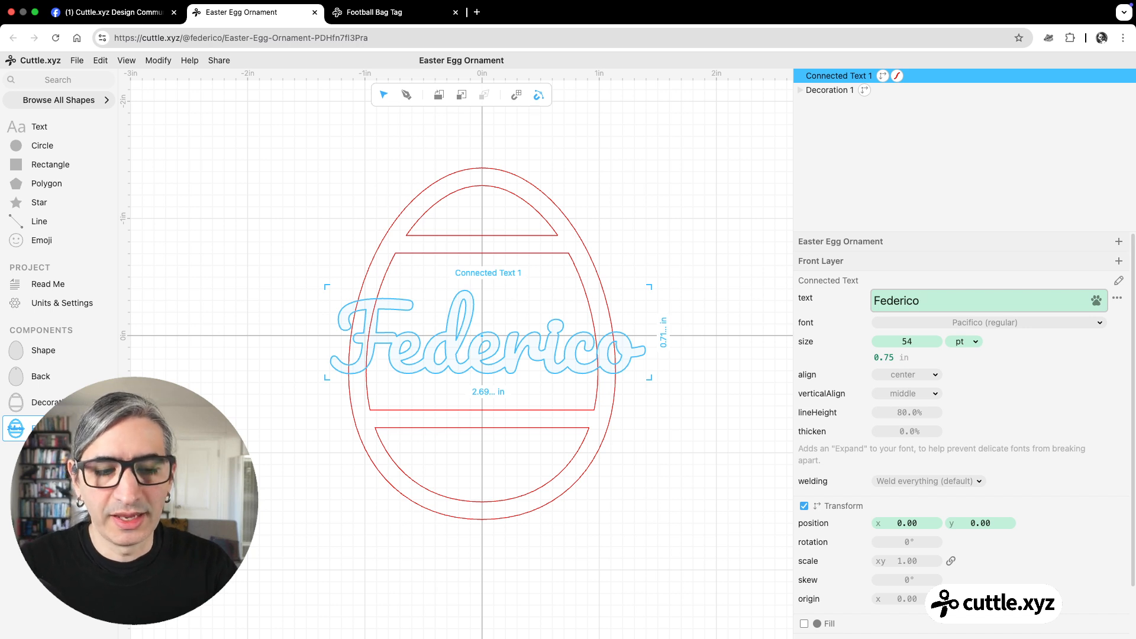
Restore the shorter first name in the connected text.
key("BackSpace")
key("BackSpace")
key("BackSpace")
key("BackSpace")
key("BackSpace")
key("BackSpace")
key("BackSpace")
key("BackSpace")
type("Lai")
key("BackSpace")
key("BackSpace")
type("a")
key("BackSpace")
type("iam")
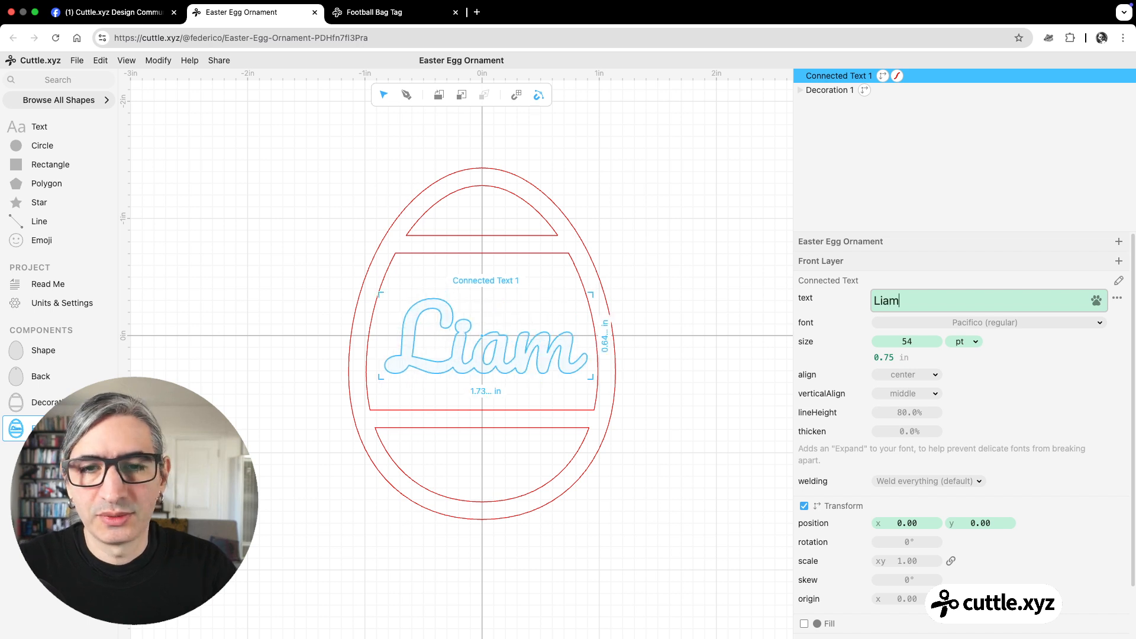
Apply a Fit Within modifier to the connected name text and the Decoration component together.
left_click(692, 264)
left_click_drag(329, 164, 661, 514)
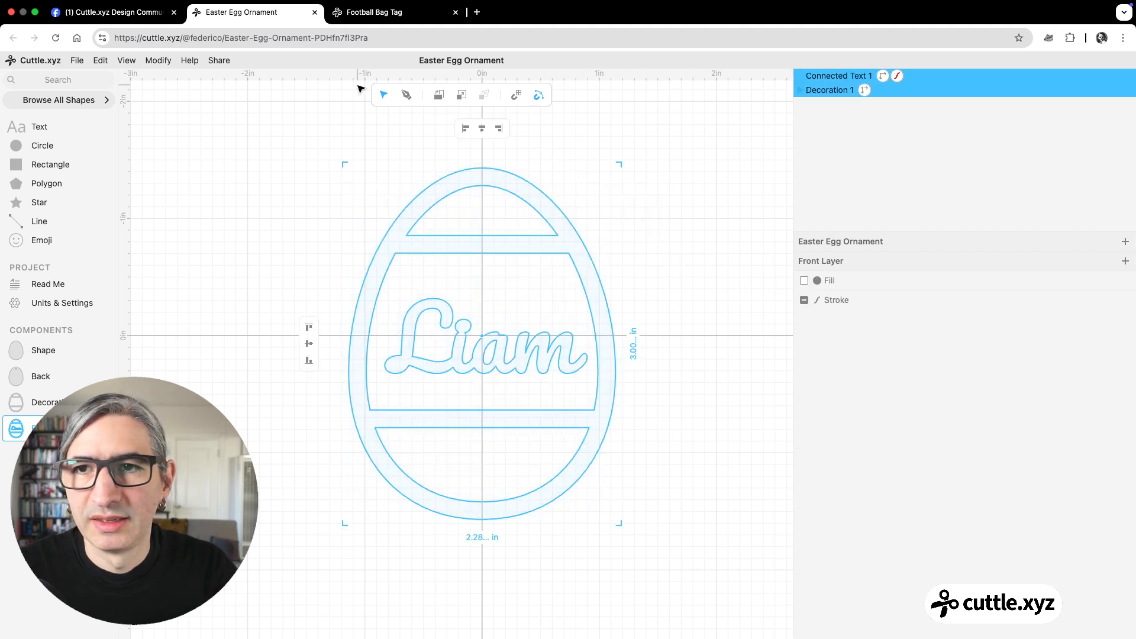
left_click(166, 62)
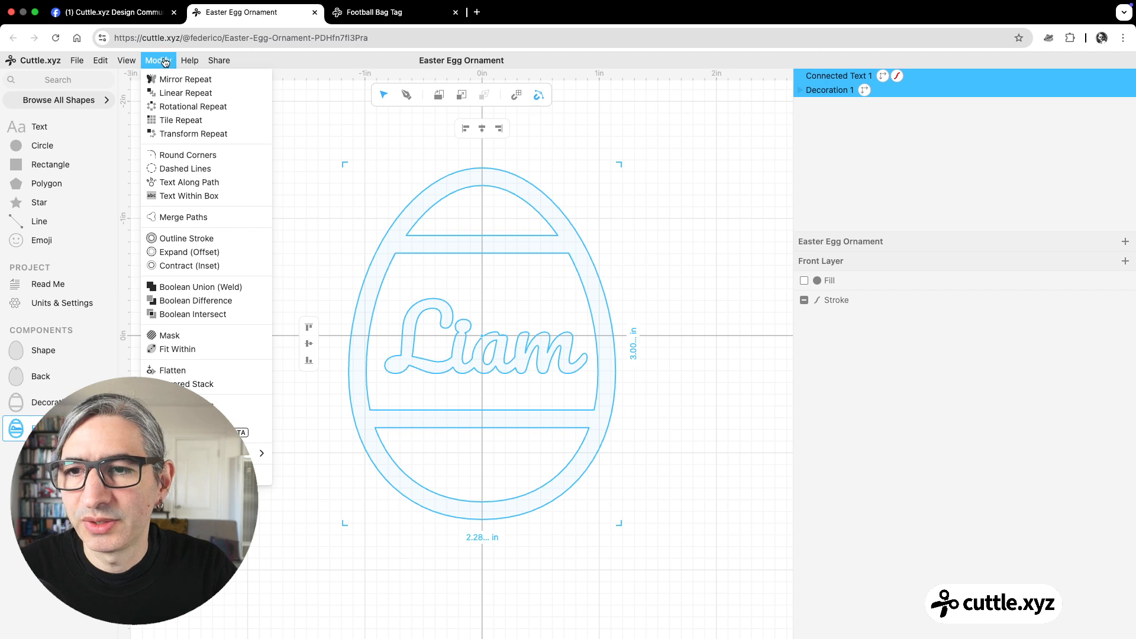
left_click(199, 350)
left_click(642, 211)
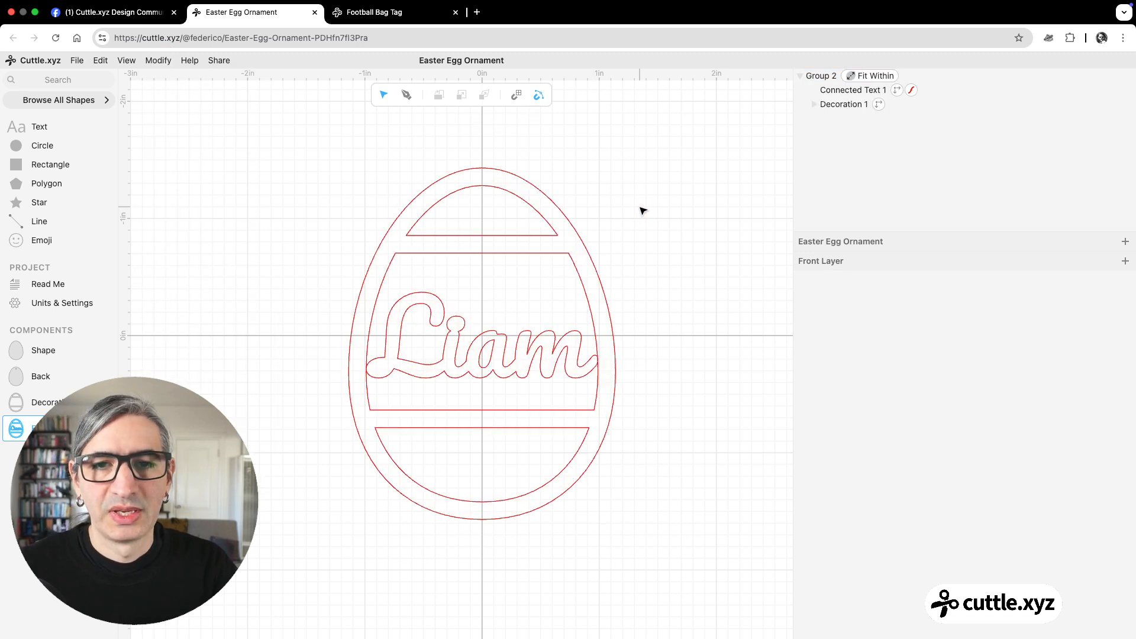
Replace the connected text inside the Fit Within group with a longer first name.
left_click(846, 95)
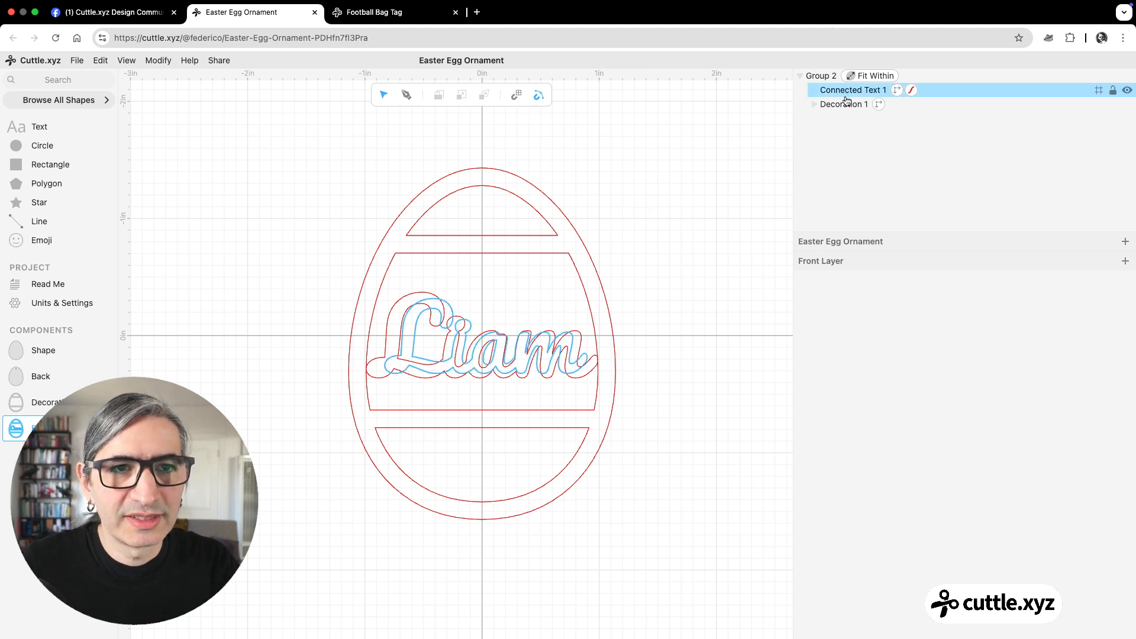
left_click_drag(908, 300, 870, 304)
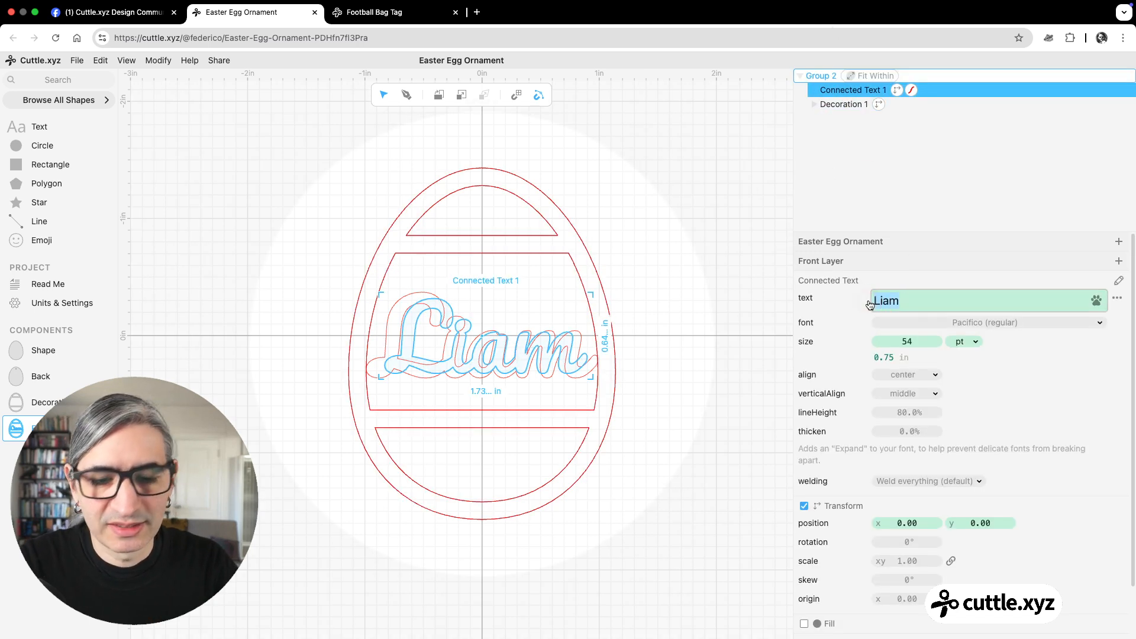
type("Federico")
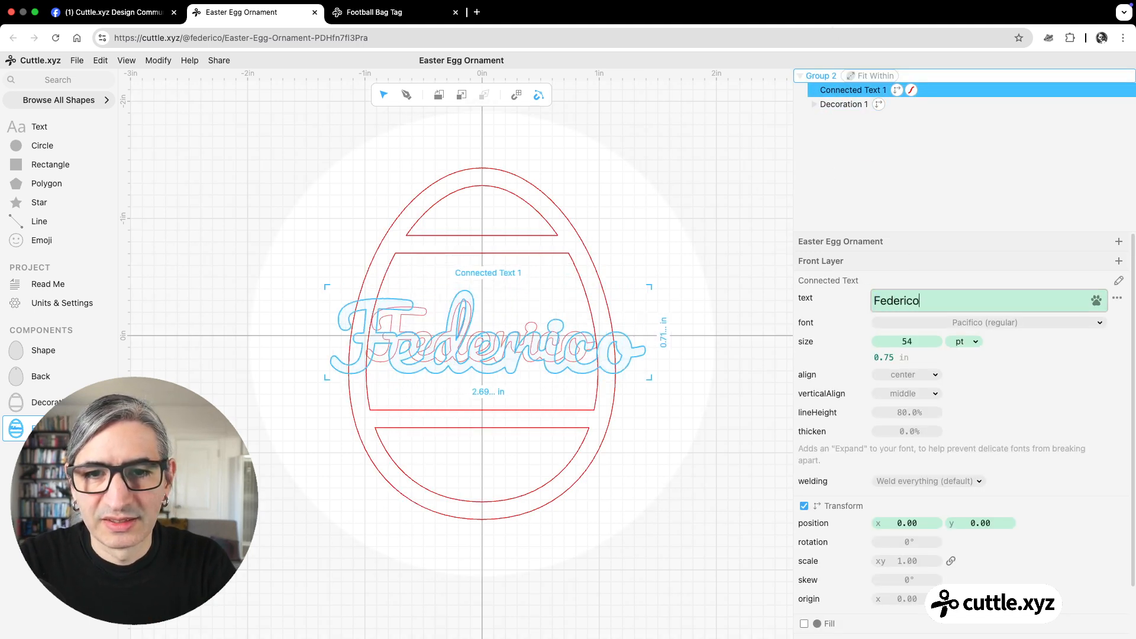
left_click(696, 447)
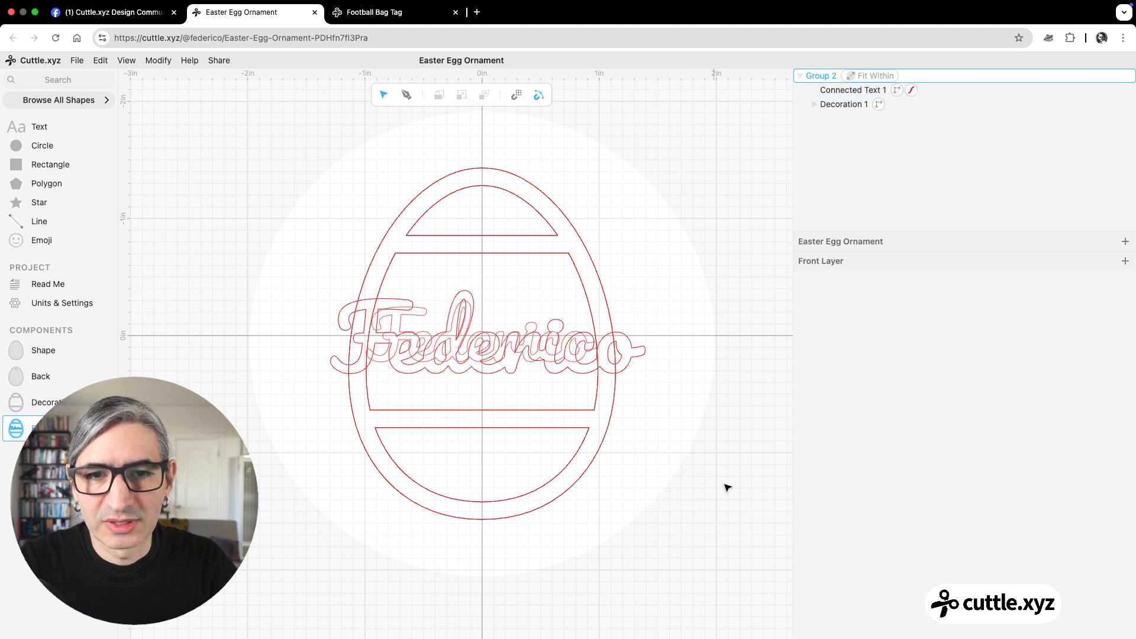
left_click(696, 146)
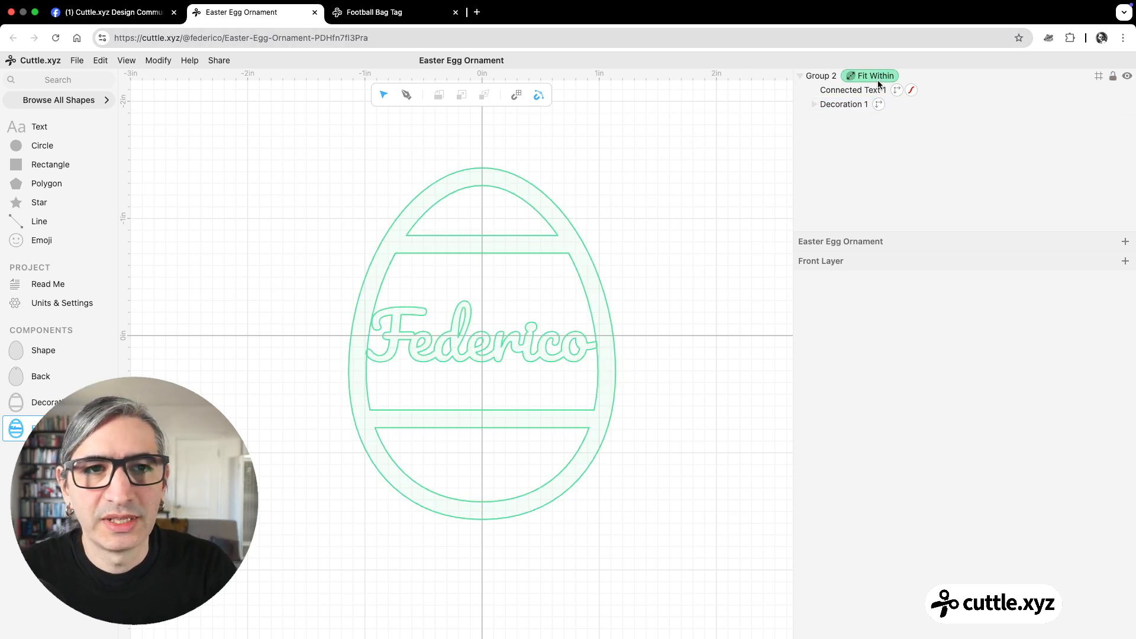
Change the connected name text's font to Cookie (regular).
left_click(867, 91)
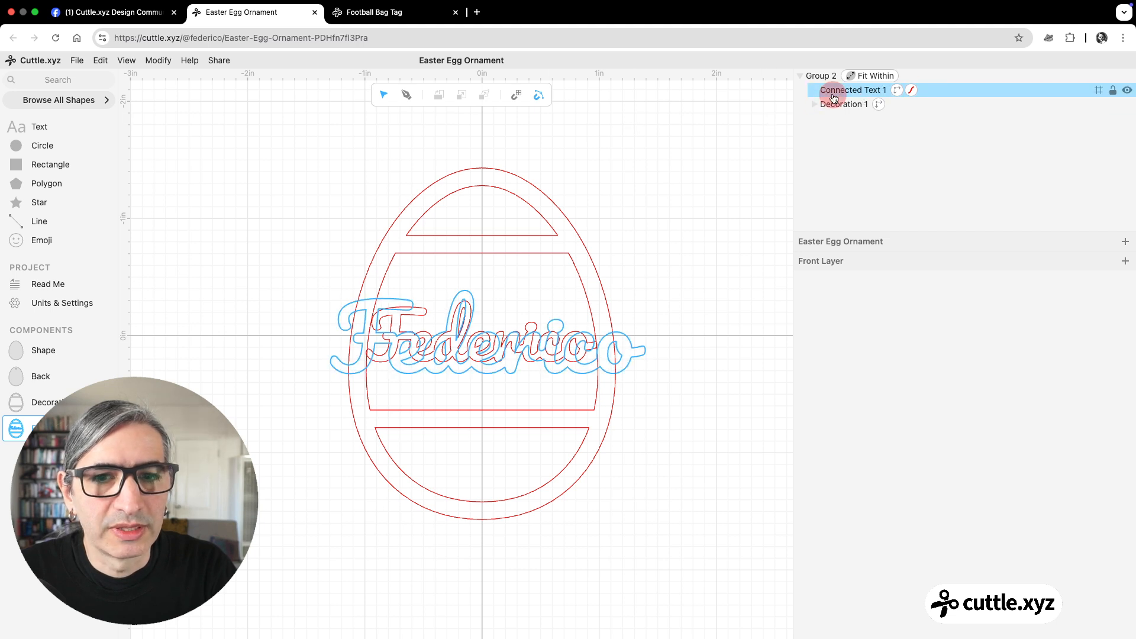
left_click(855, 90)
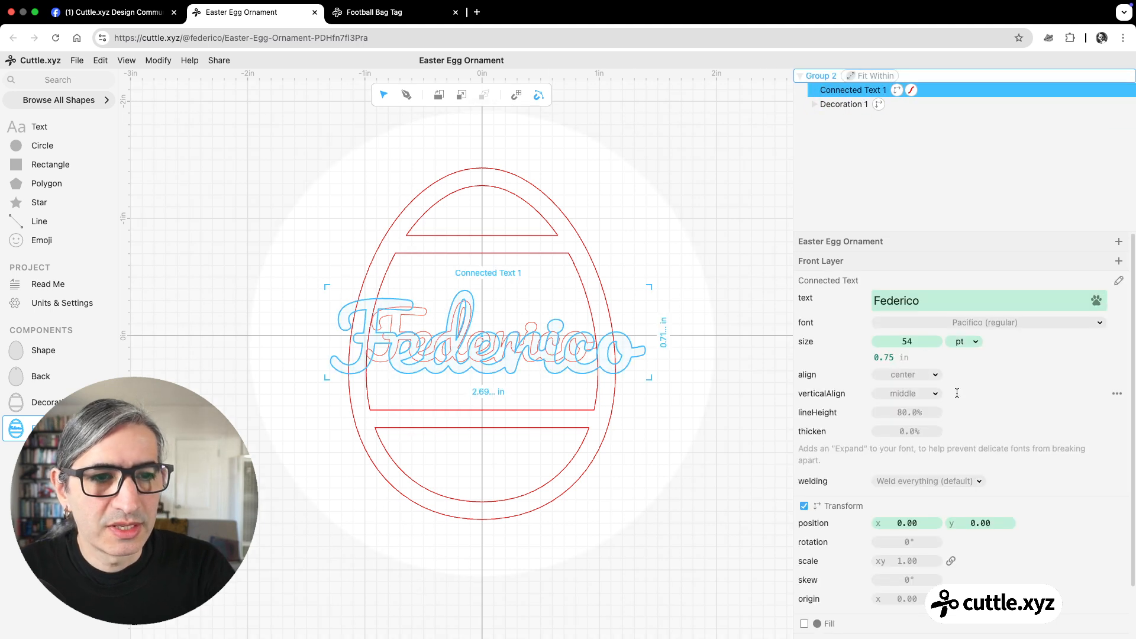
left_click(999, 324)
type("co")
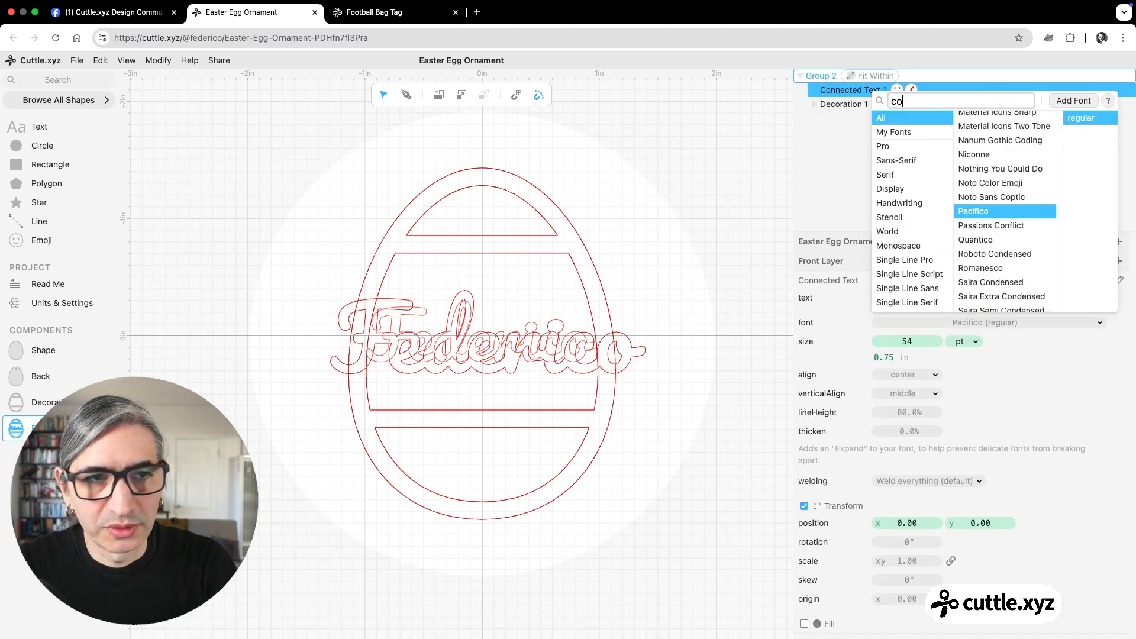
type("o")
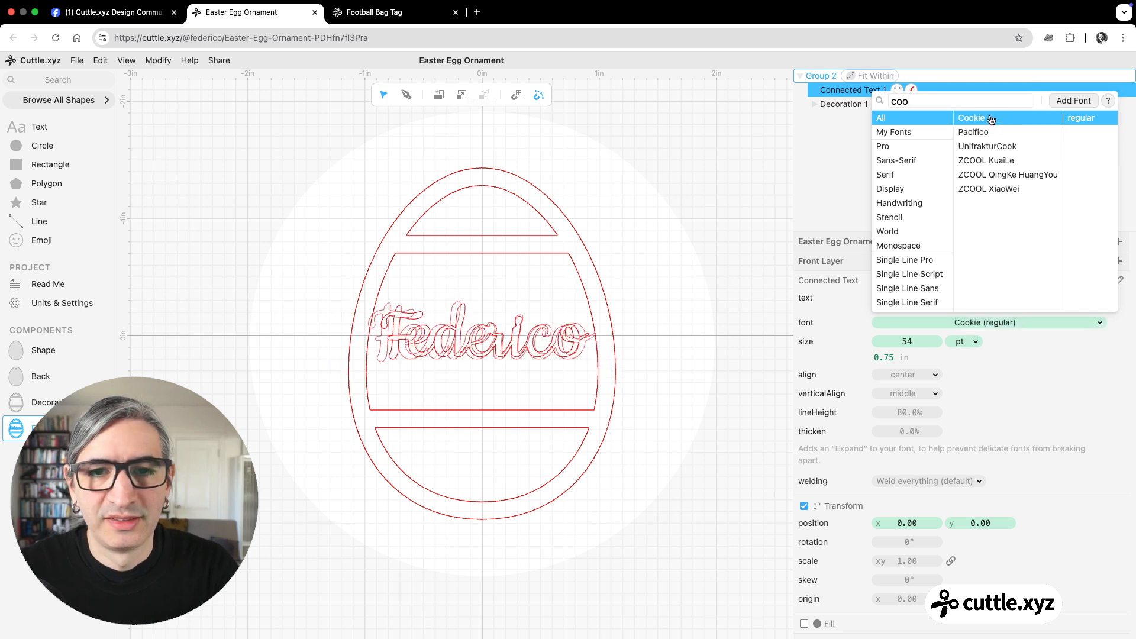
left_click(995, 120)
left_click(712, 303)
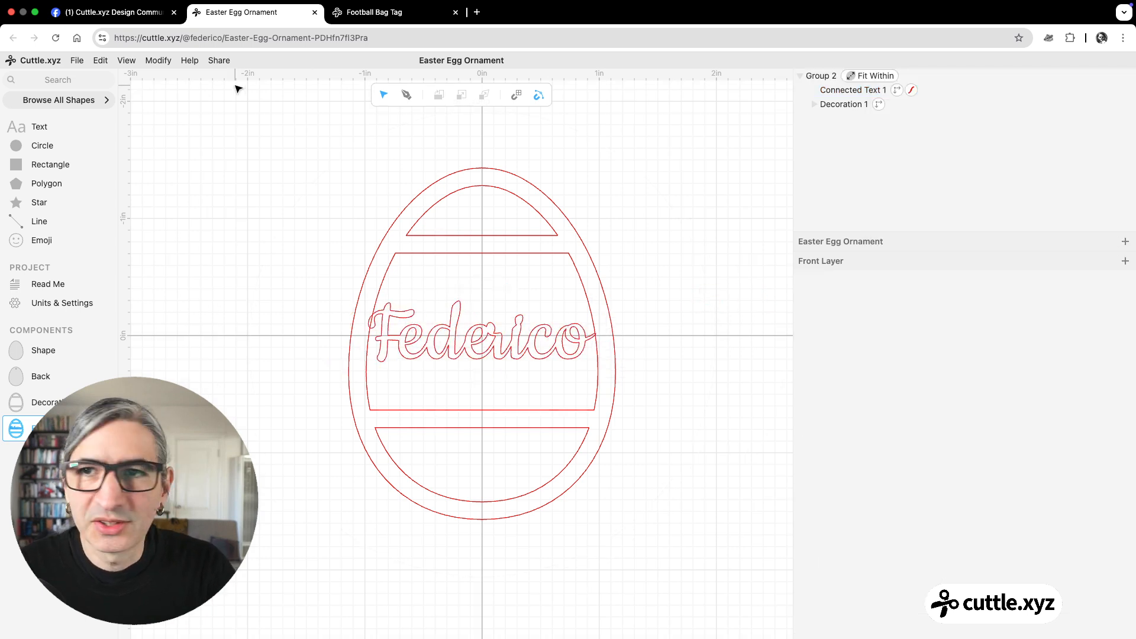
Consult the reference egg photo in the Facebook post, and slightly increase Cuttle's Fit Within scale so the name overlaps the frame on both sides.
left_click(141, 18)
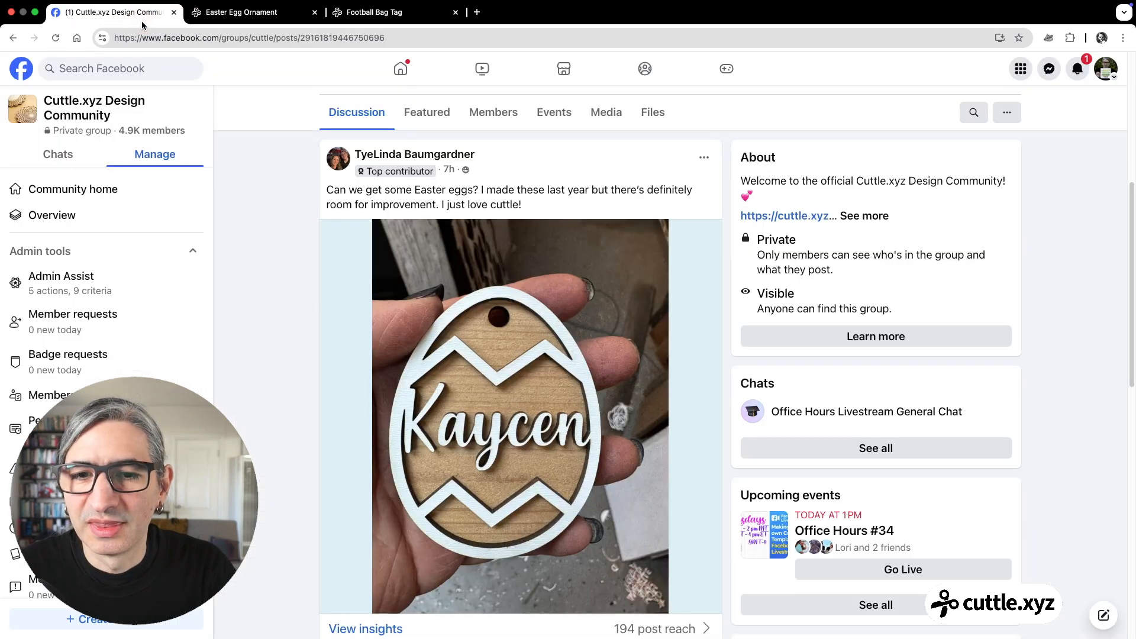
left_click(240, 13)
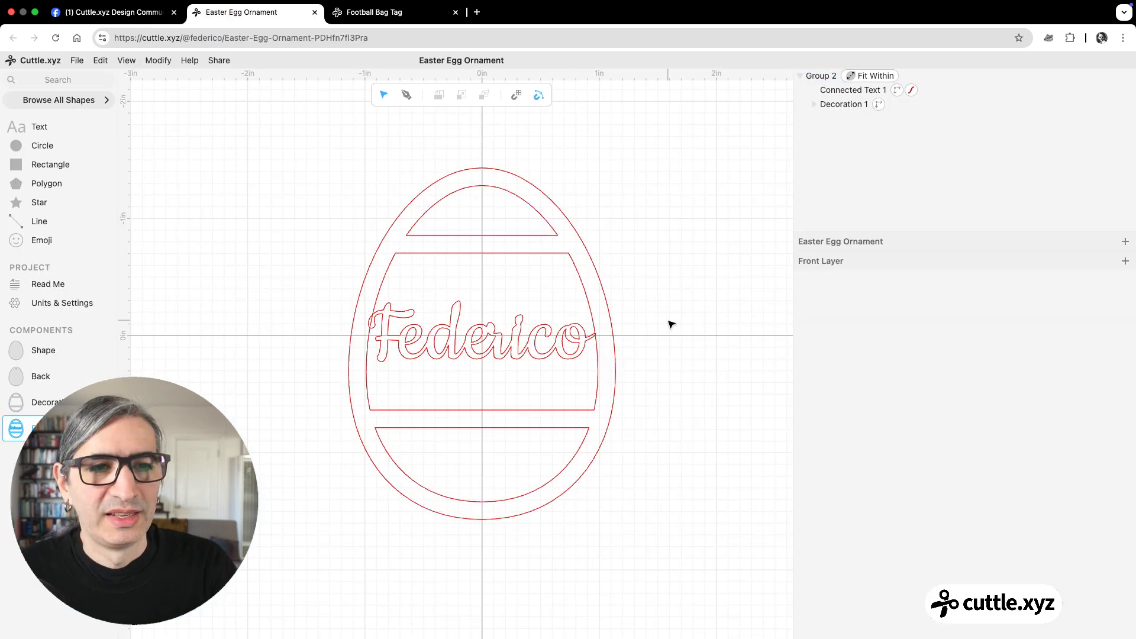
left_click(873, 86)
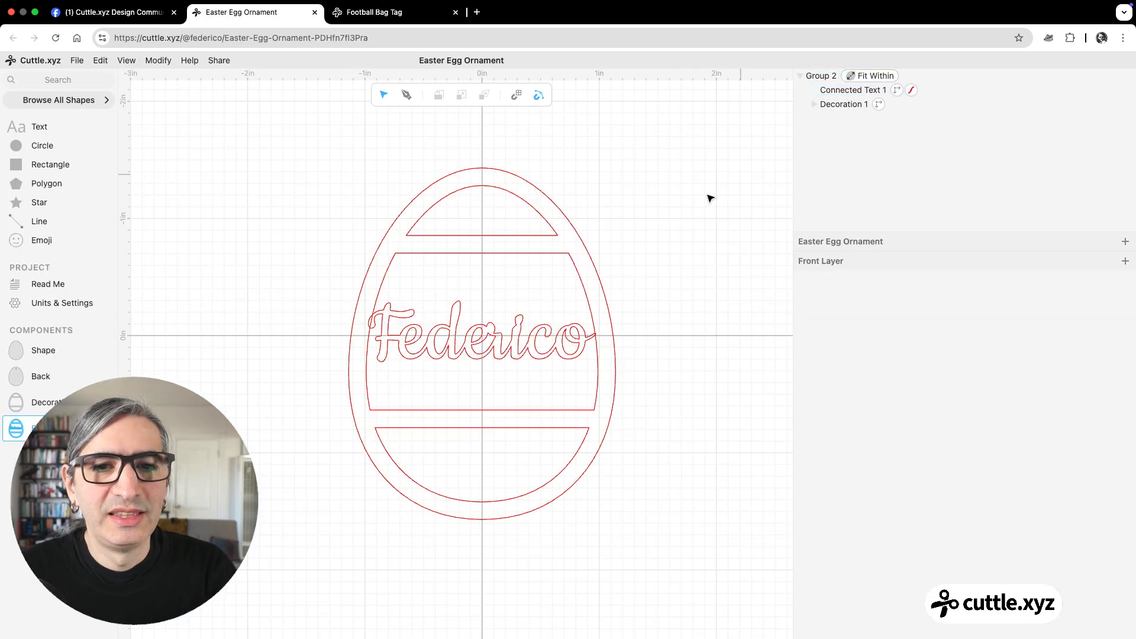
left_click(865, 80)
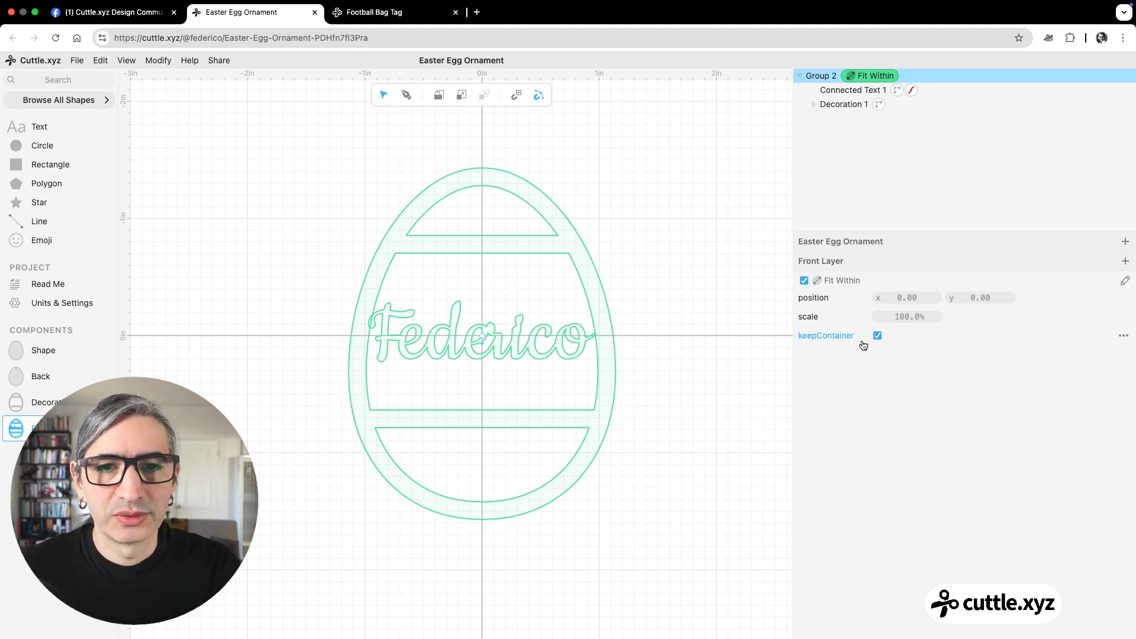
scroll(675, 403, "up", 3)
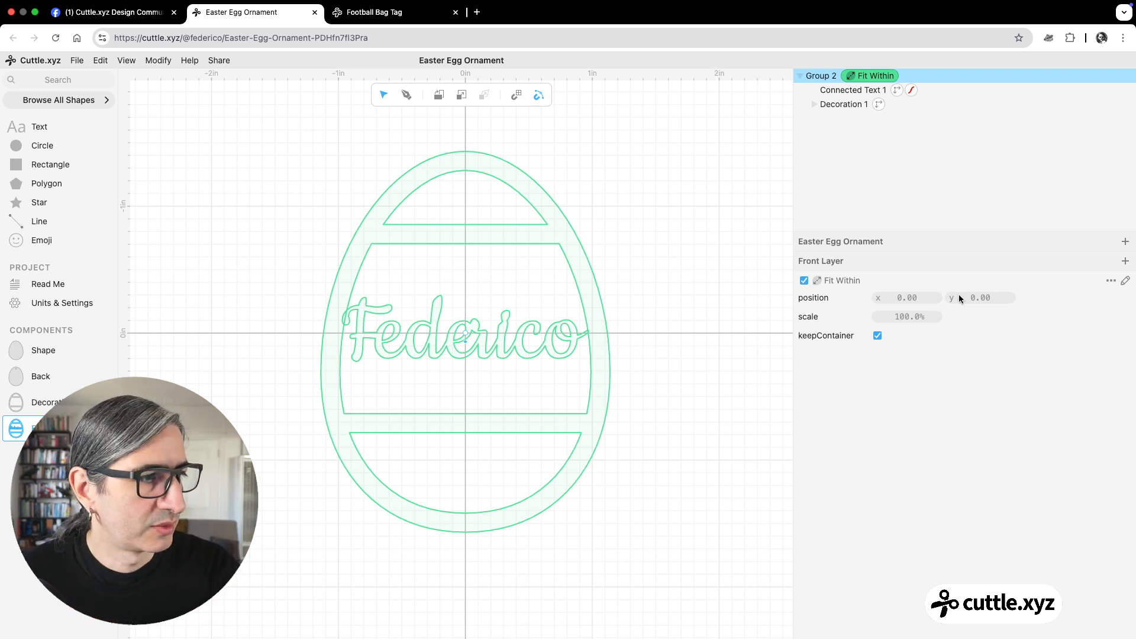
left_click_drag(892, 320, 972, 332)
left_click(677, 316)
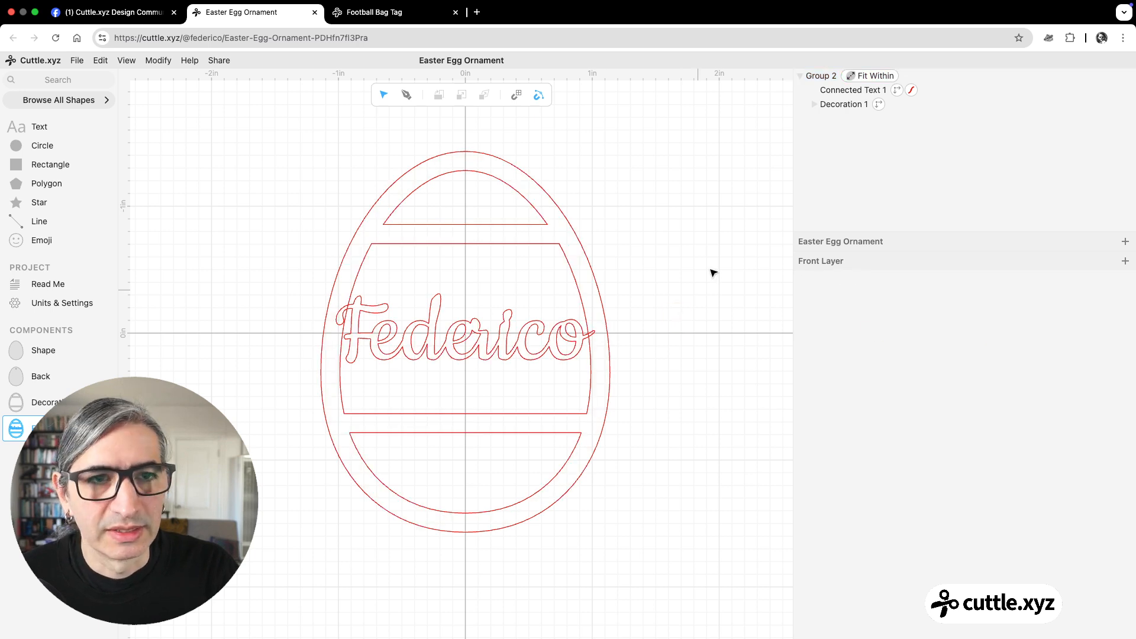
Thicken the connected name text by 0.5%.
left_click(852, 90)
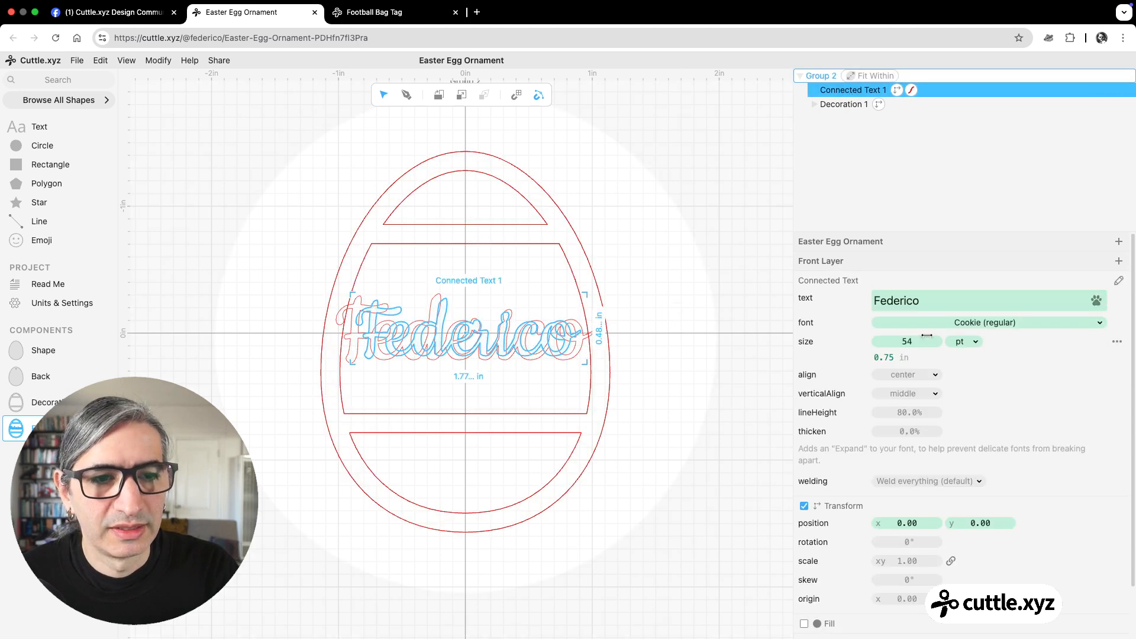
left_click_drag(906, 434, 920, 431)
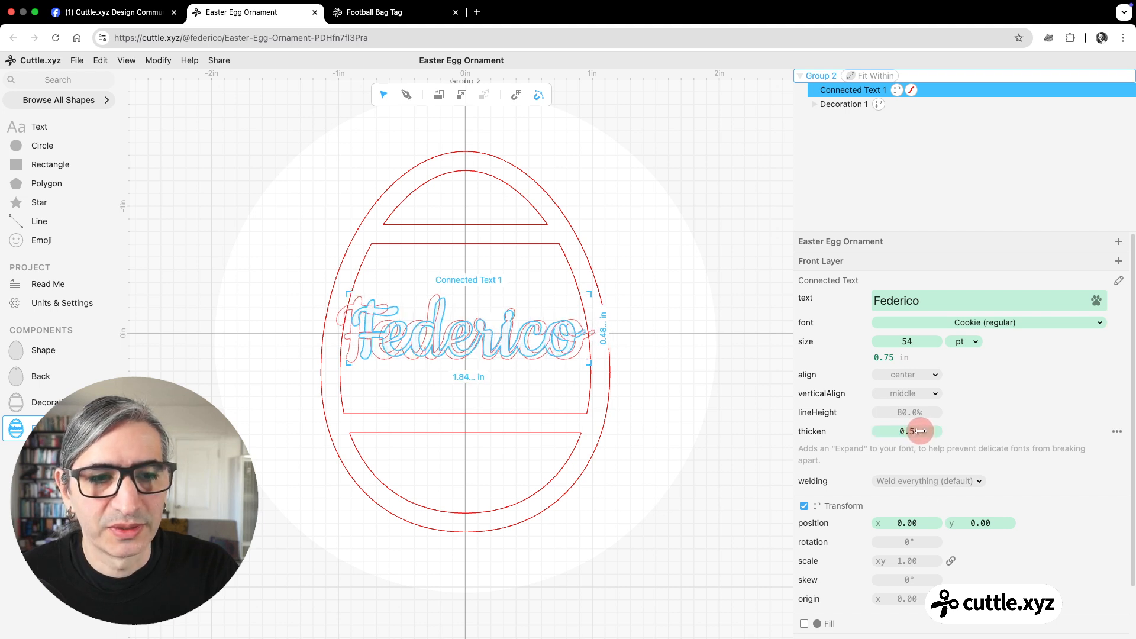
left_click(647, 332)
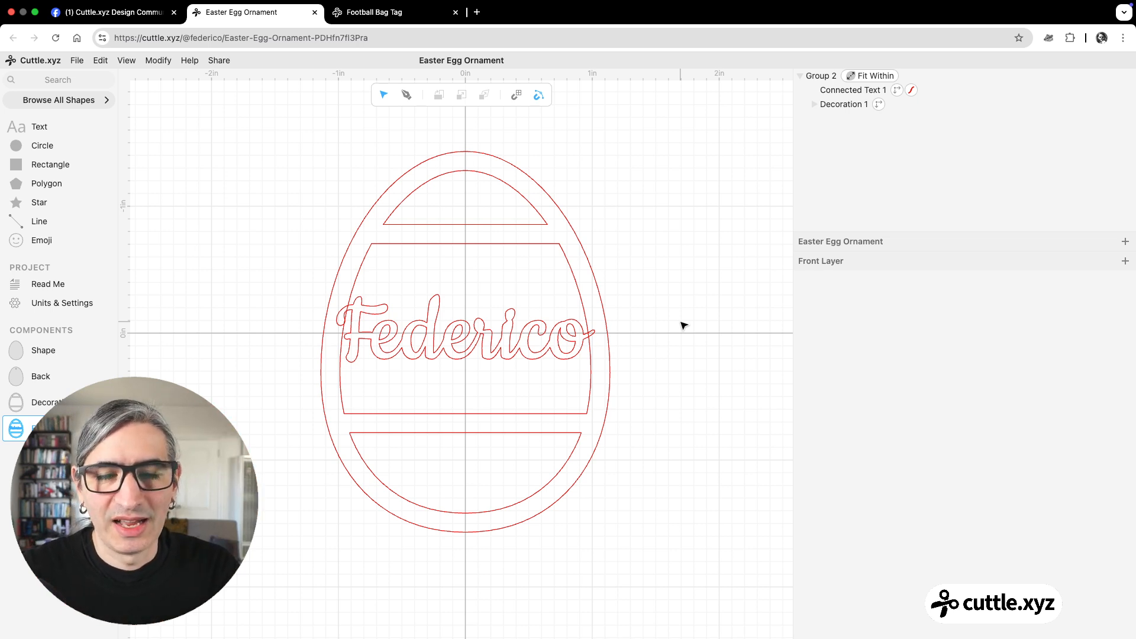
Extract the connected text's text value as a parameter and move that parameter to the project level.
left_click(855, 90)
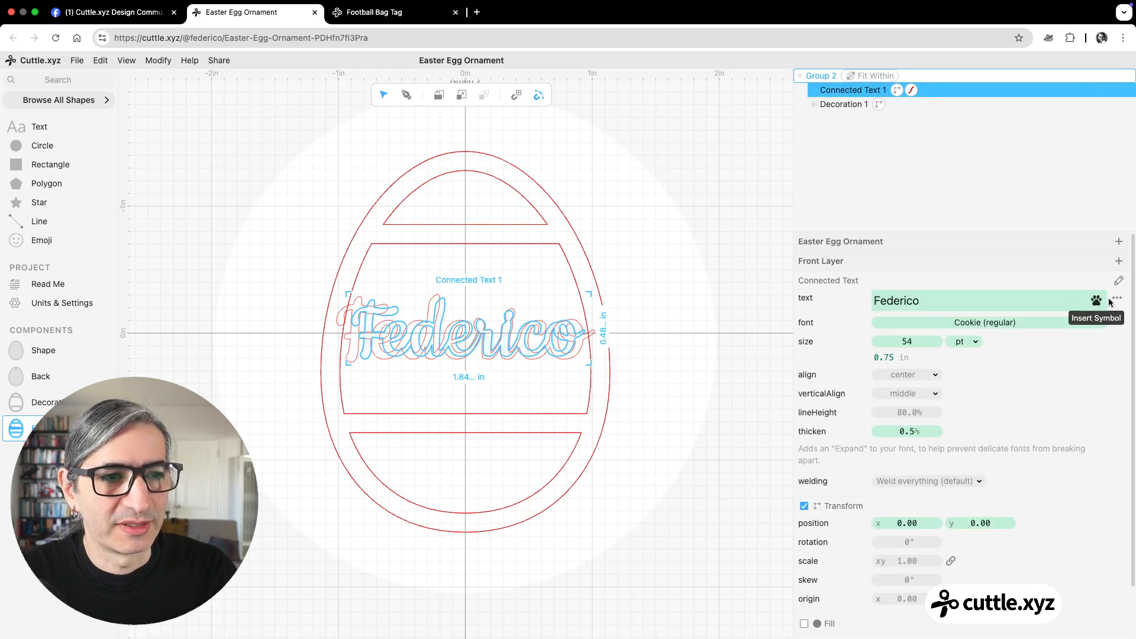
left_click(1115, 302)
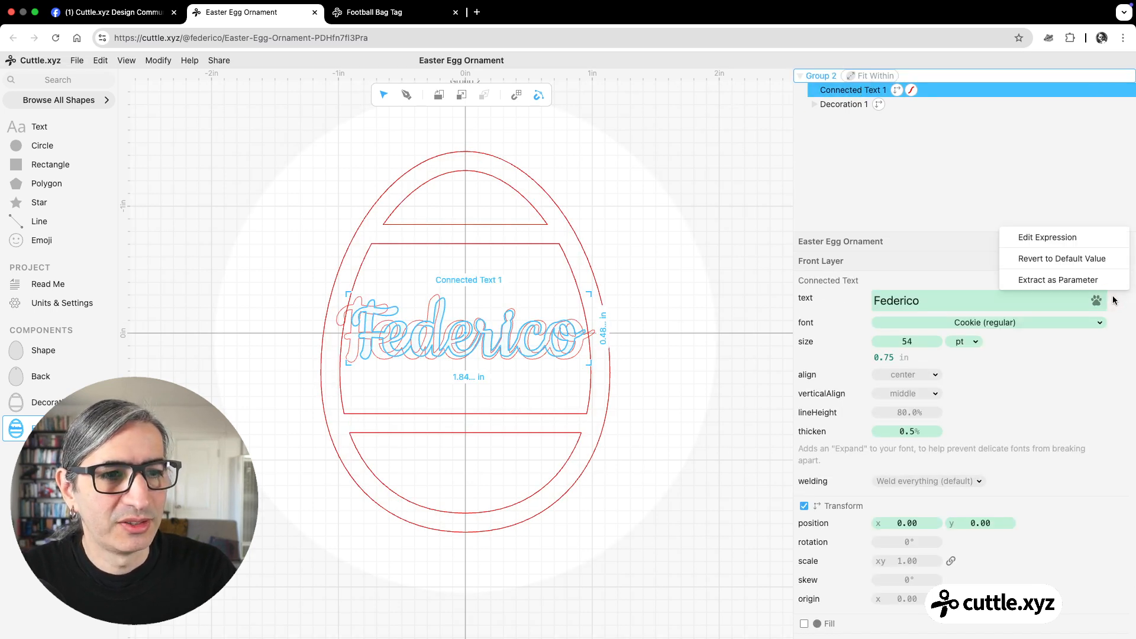
left_click(1094, 285)
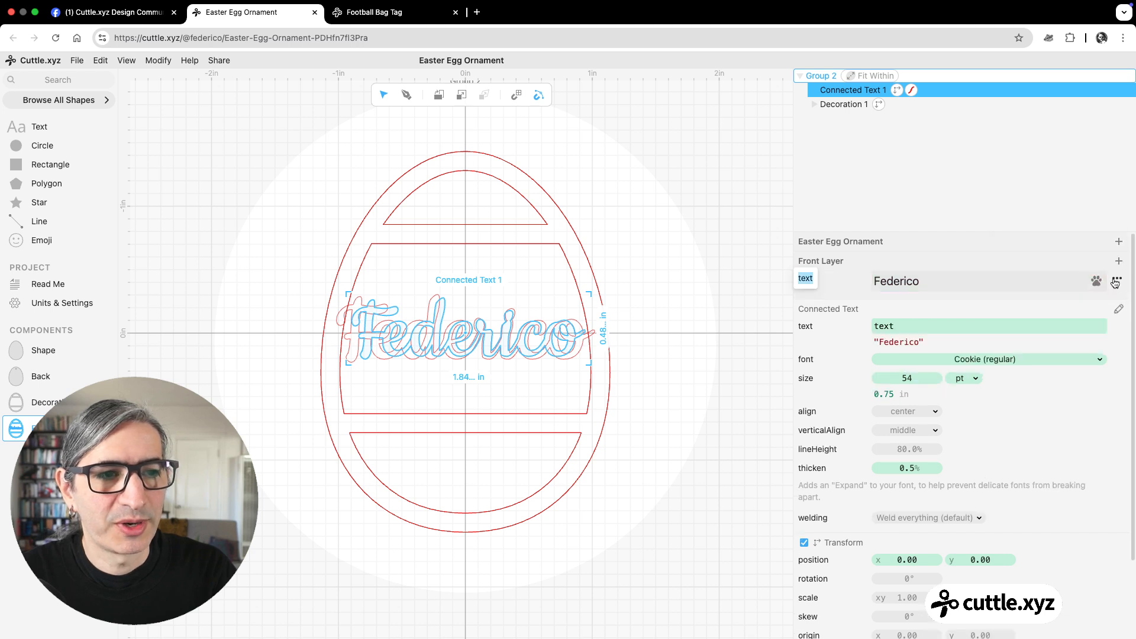
left_click(1116, 282)
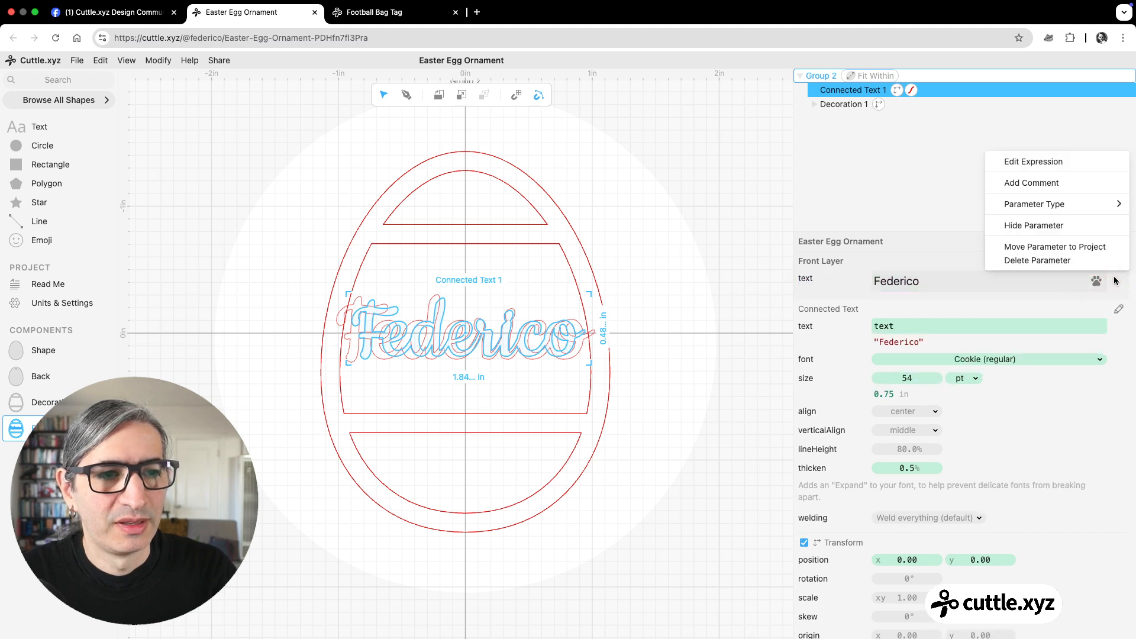
left_click(1068, 247)
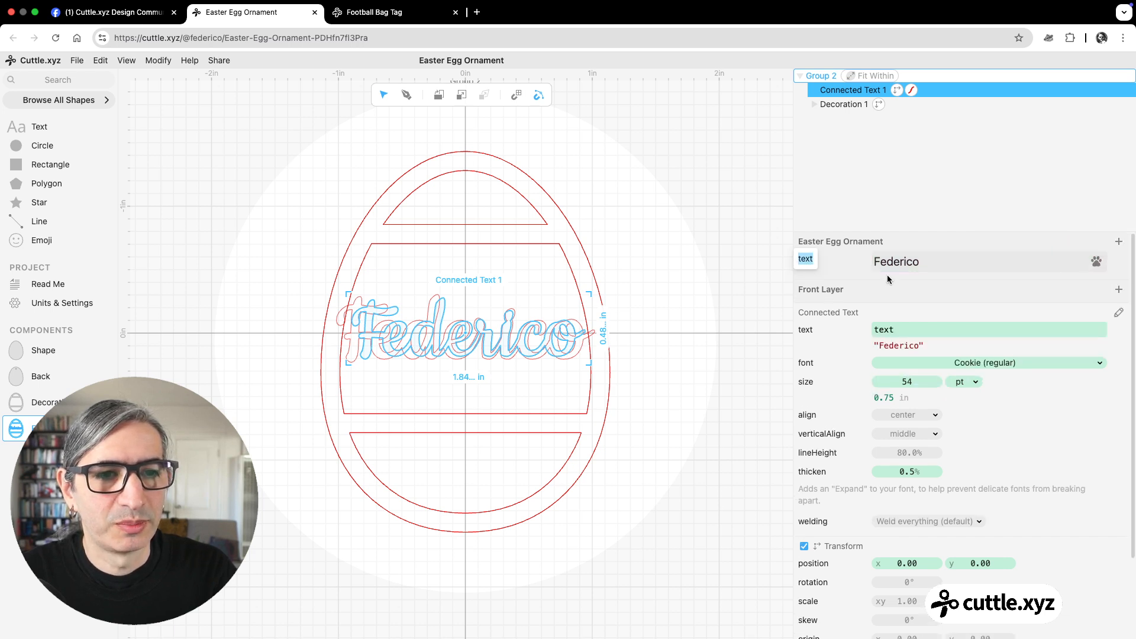
left_click(714, 290)
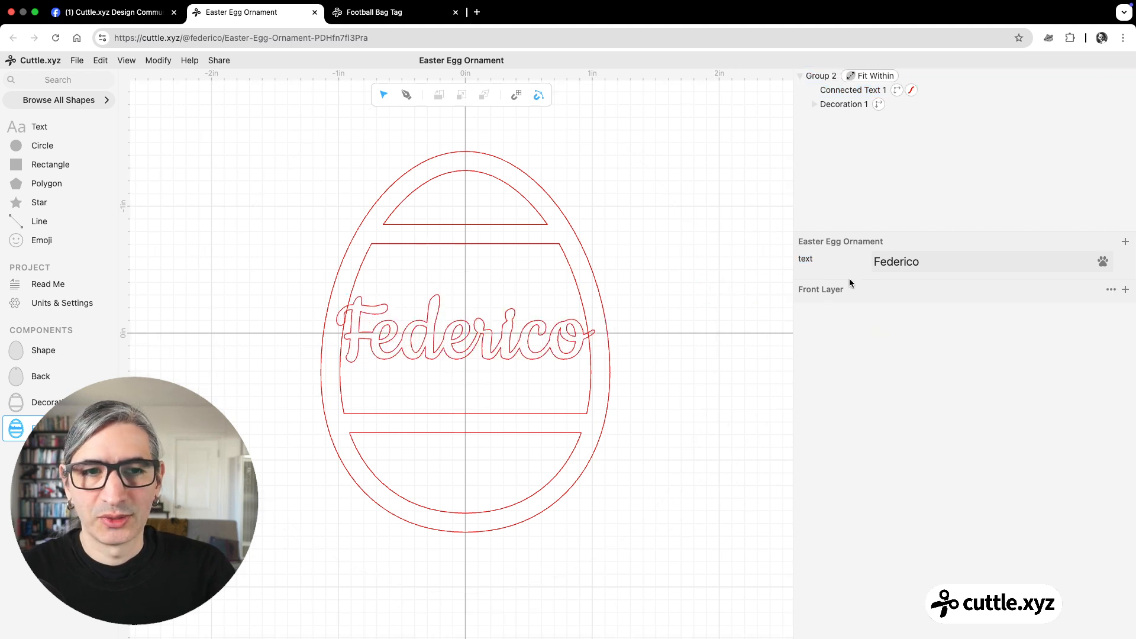
Test the project-level text parameter with several short first names, leaving a five-letter name in place.
left_click(931, 261)
type("Liam")
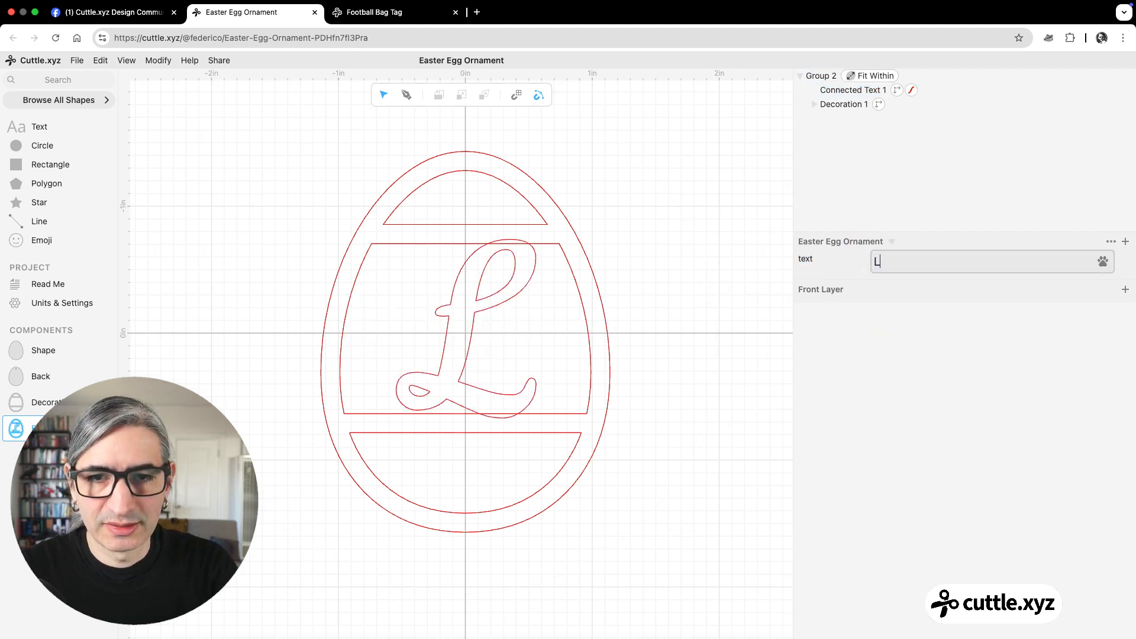
key("BackSpace")
key("BackSpace")
key("BackSpace")
key("BackSpace")
type("Lina")
key("BackSpace")
key("BackSpace")
key("BackSpace")
key("BackSpace")
type("Shiro")
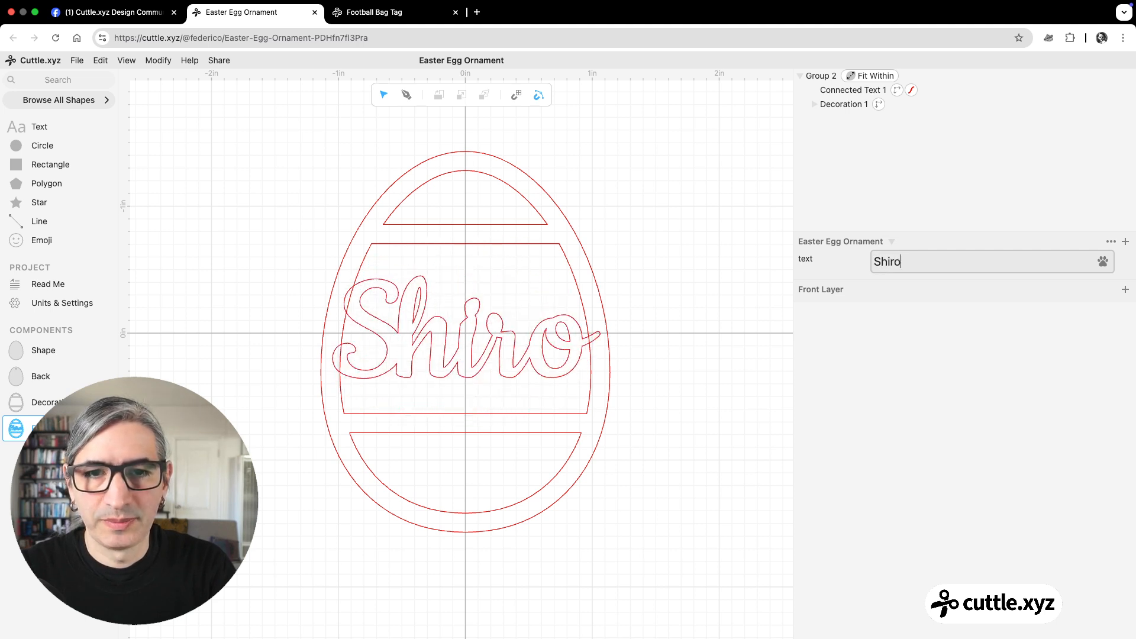
Apply the Weld And Score modifier to the Front Layer group that holds the name and the striped egg frame.
left_click(752, 261)
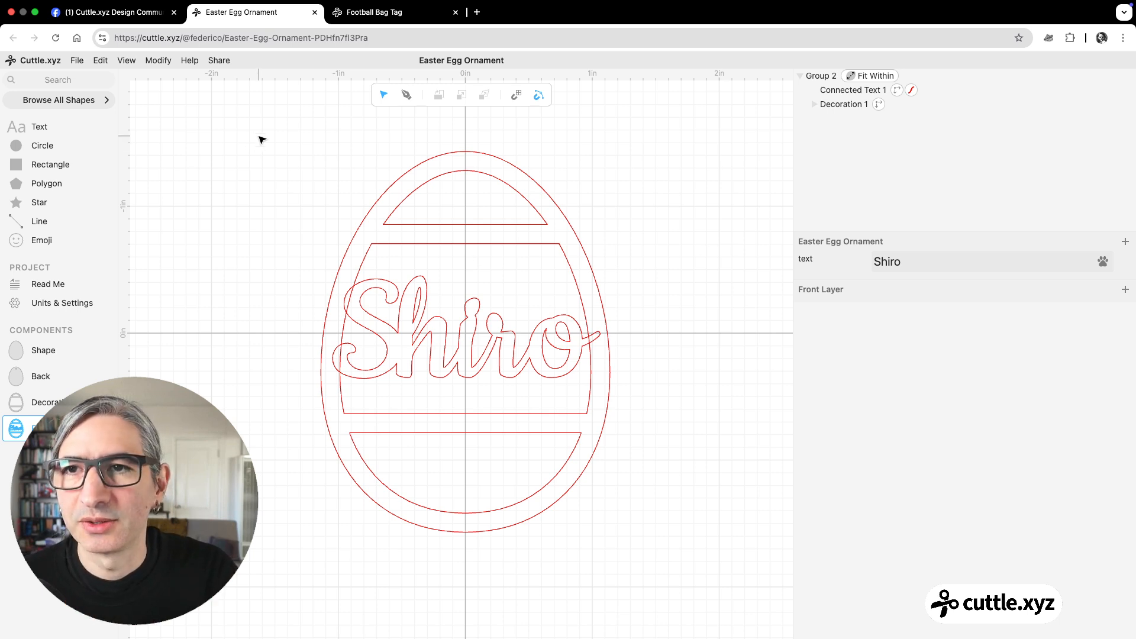
left_click_drag(263, 139, 664, 545)
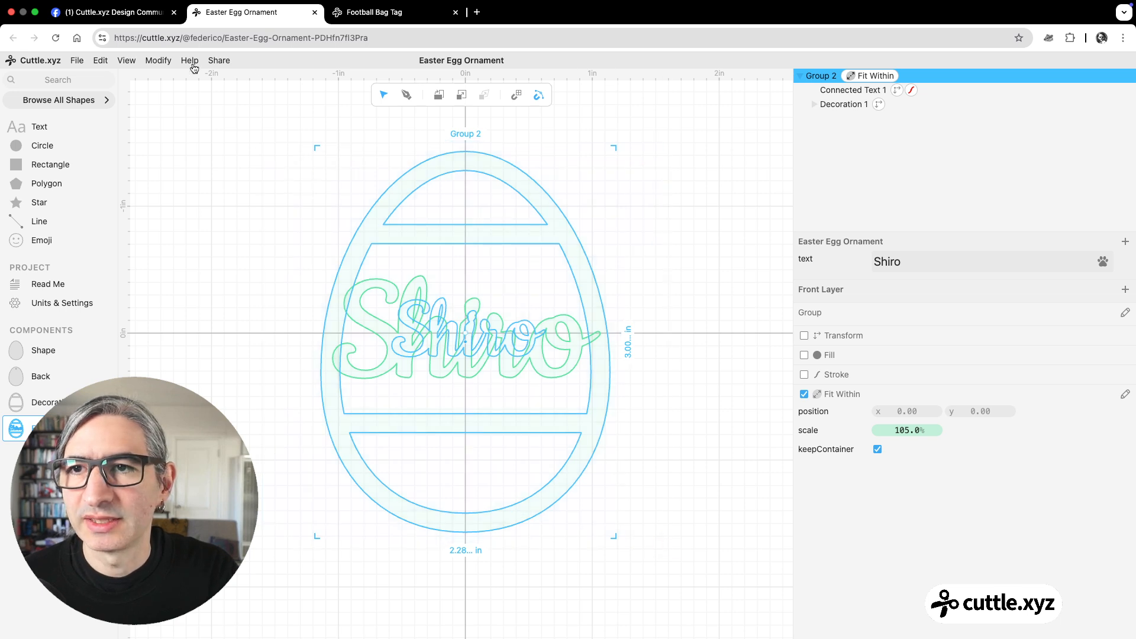
left_click(168, 62)
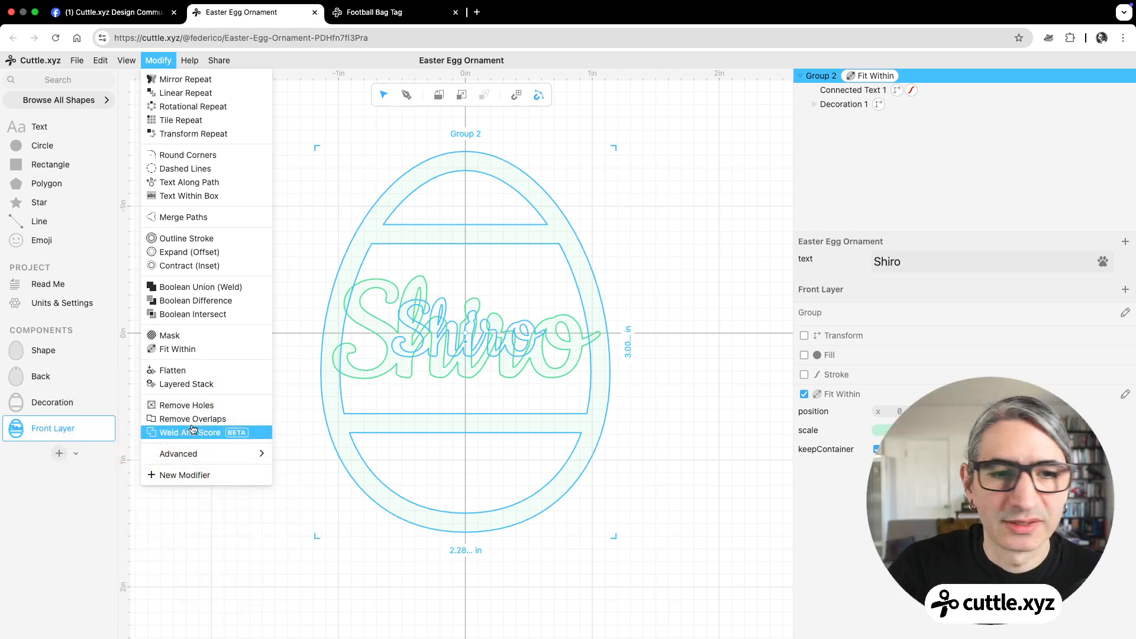
left_click(190, 428)
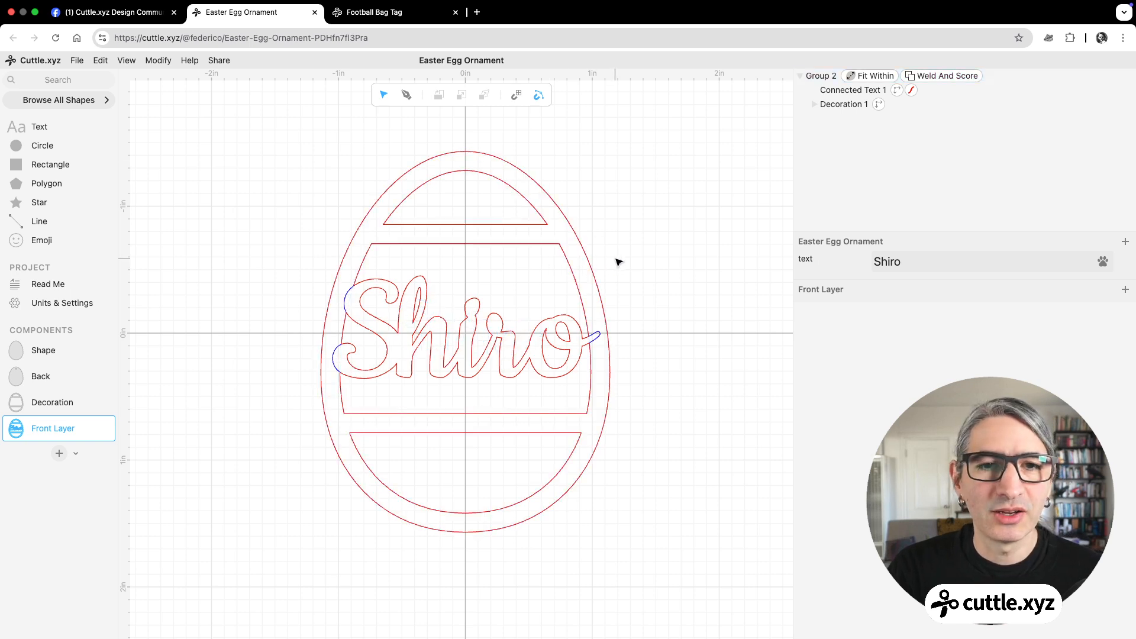
scroll(614, 261, "up", 1)
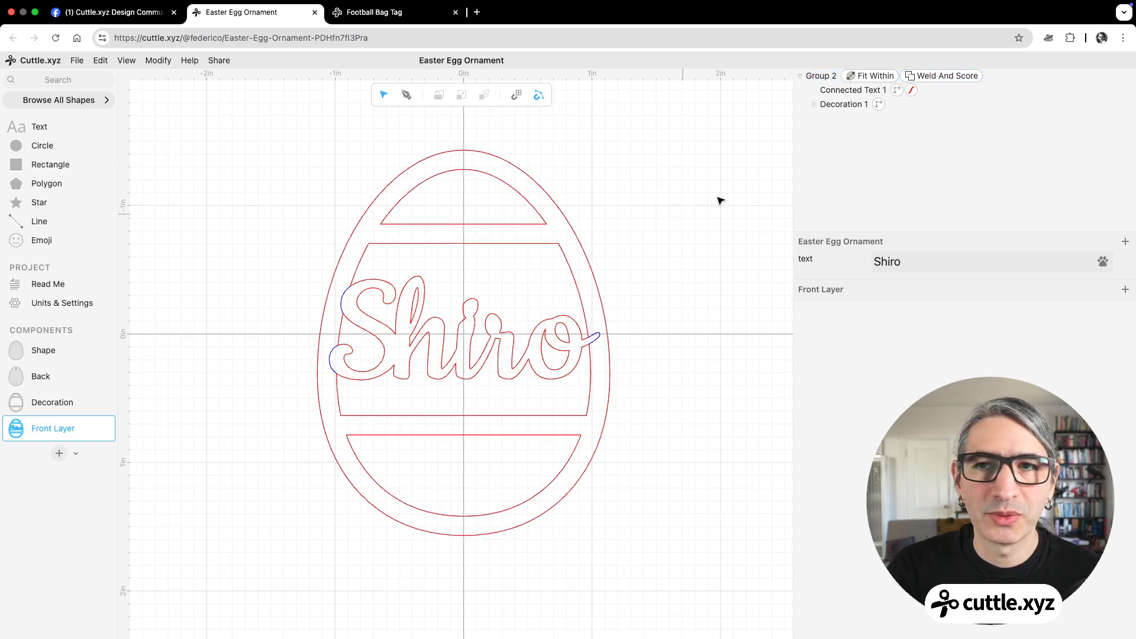
left_click(962, 81)
Consult the egg photo in the Facebook post, and review the Football Bag Tag template's sample photo, design preview and treatment descriptions.
left_click(147, 11)
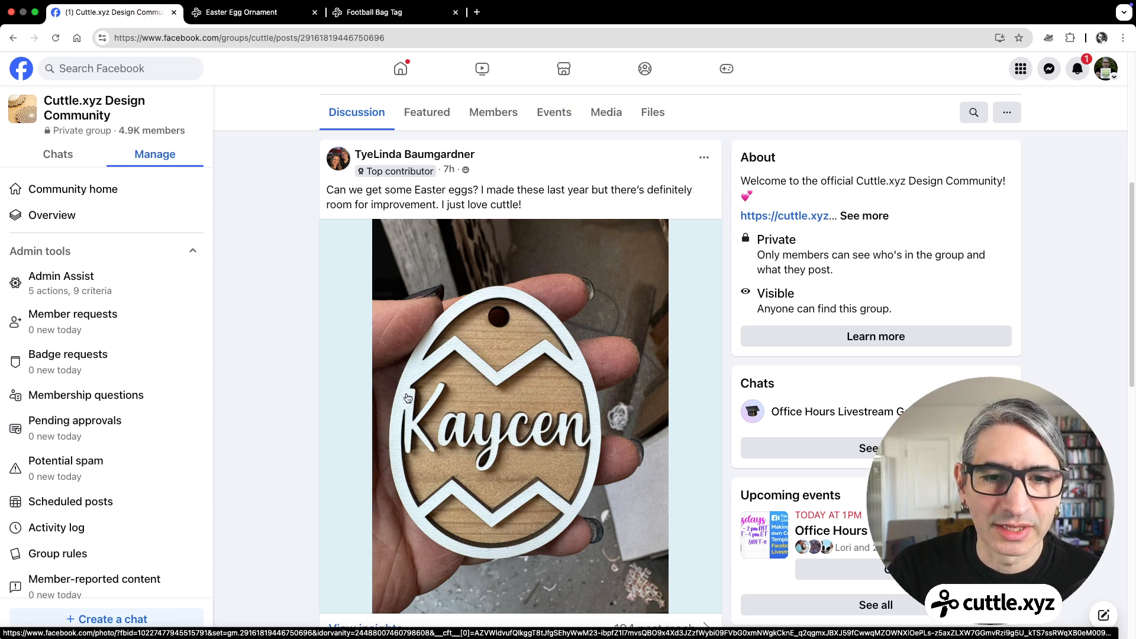
left_click(396, 12)
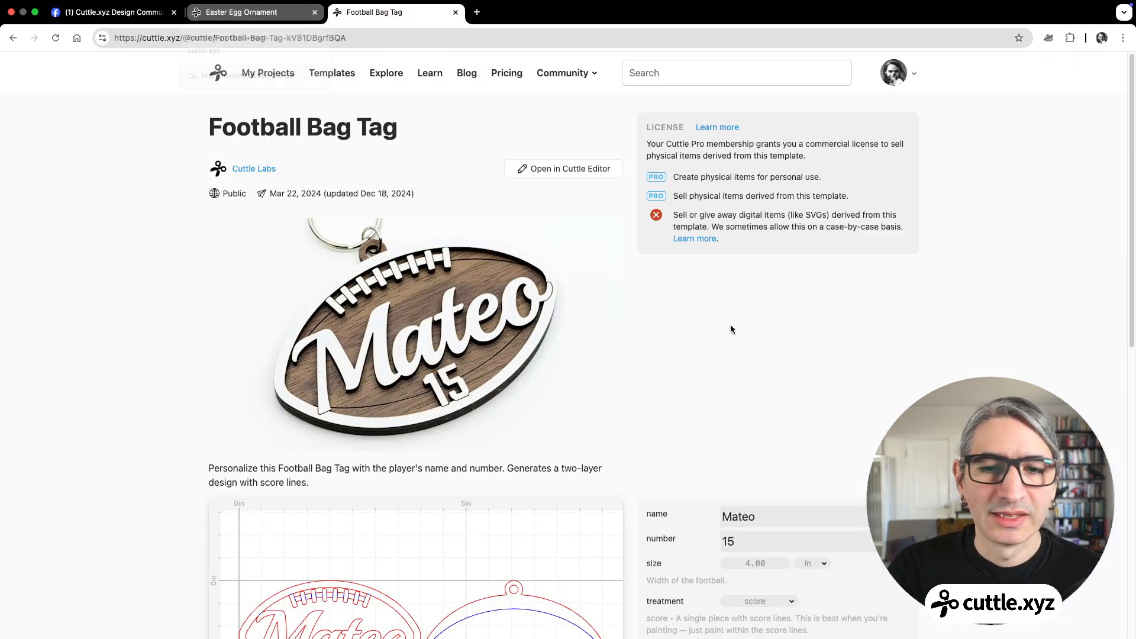
scroll(826, 392, "down", 7)
scroll(826, 392, "up", 1)
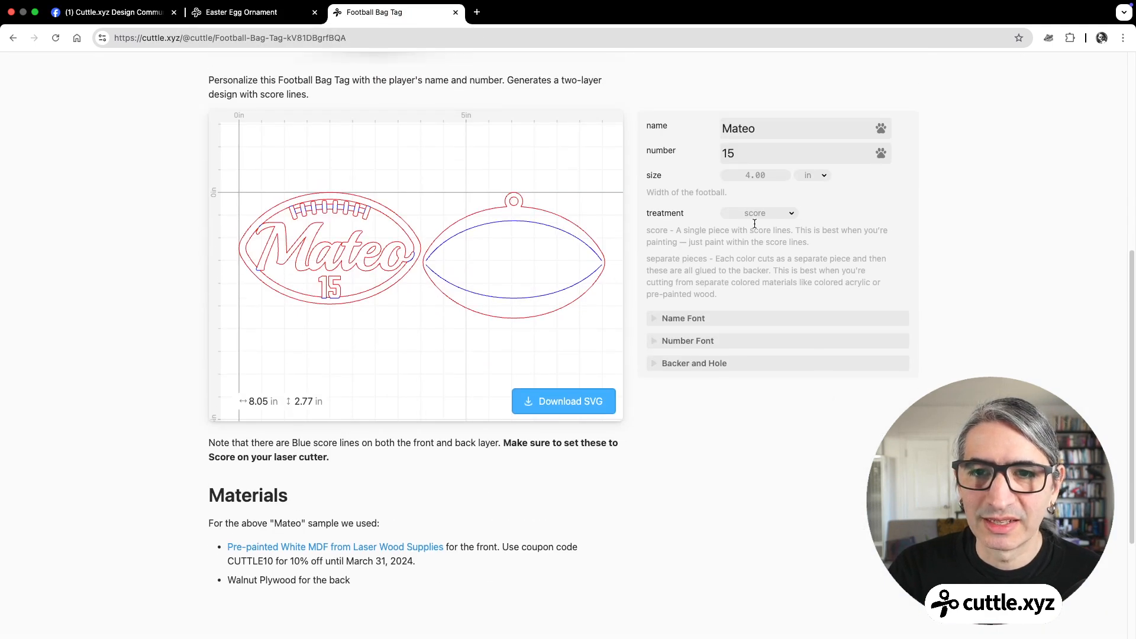
scroll(647, 135, "up", 2)
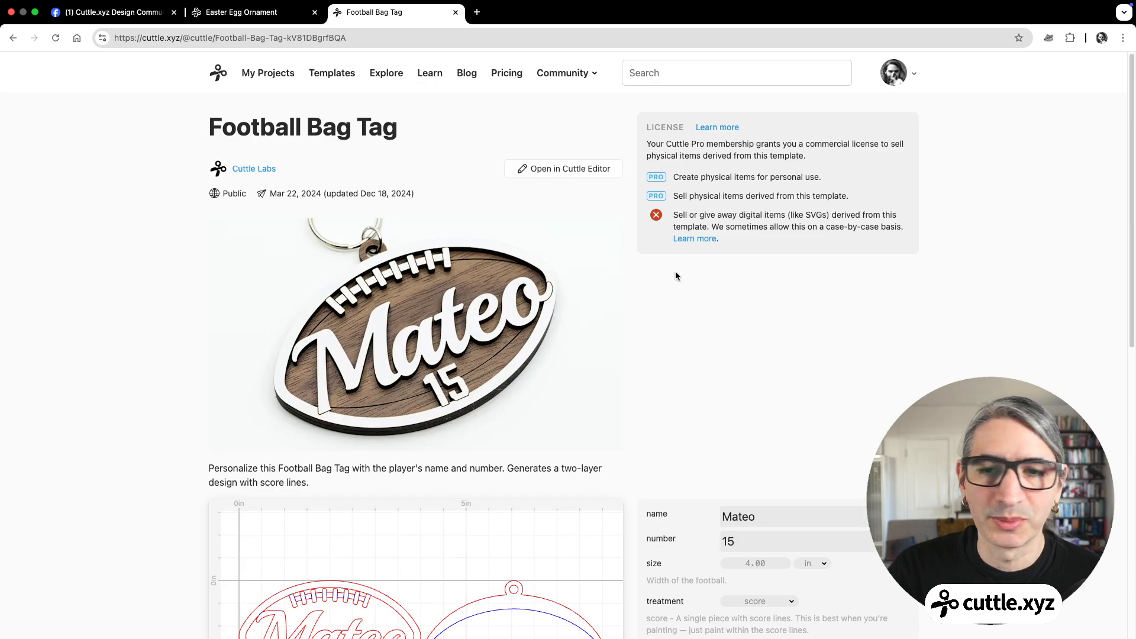
scroll(675, 274, "down", 6)
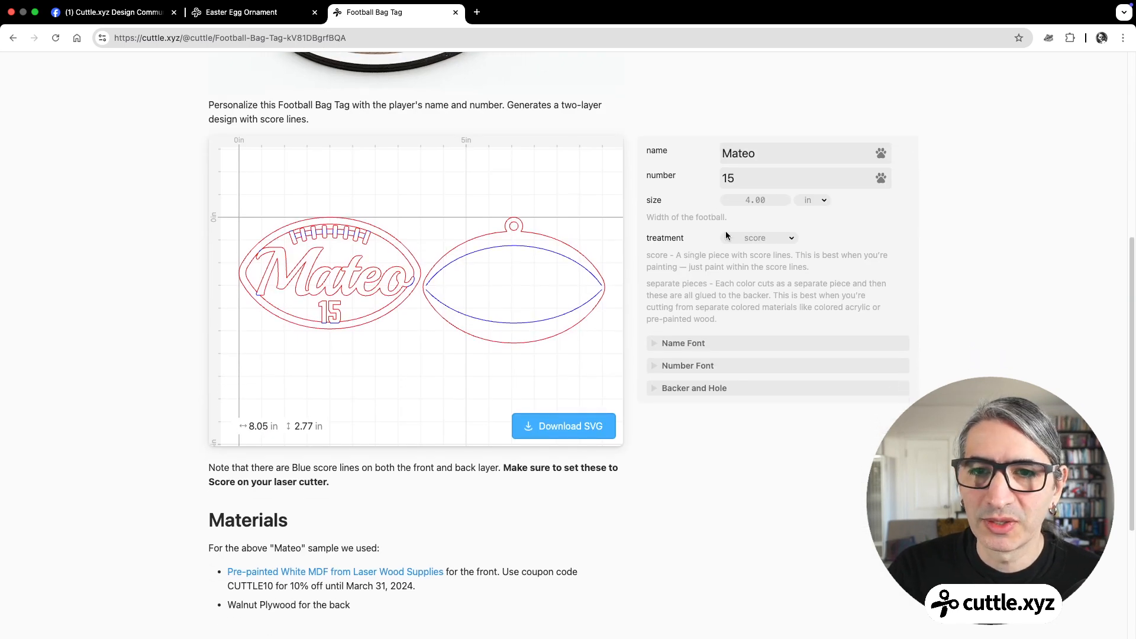
Preview the Football Bag Tag with the treatment set to separate pieces, and reset the treatment to its default.
left_click(773, 243)
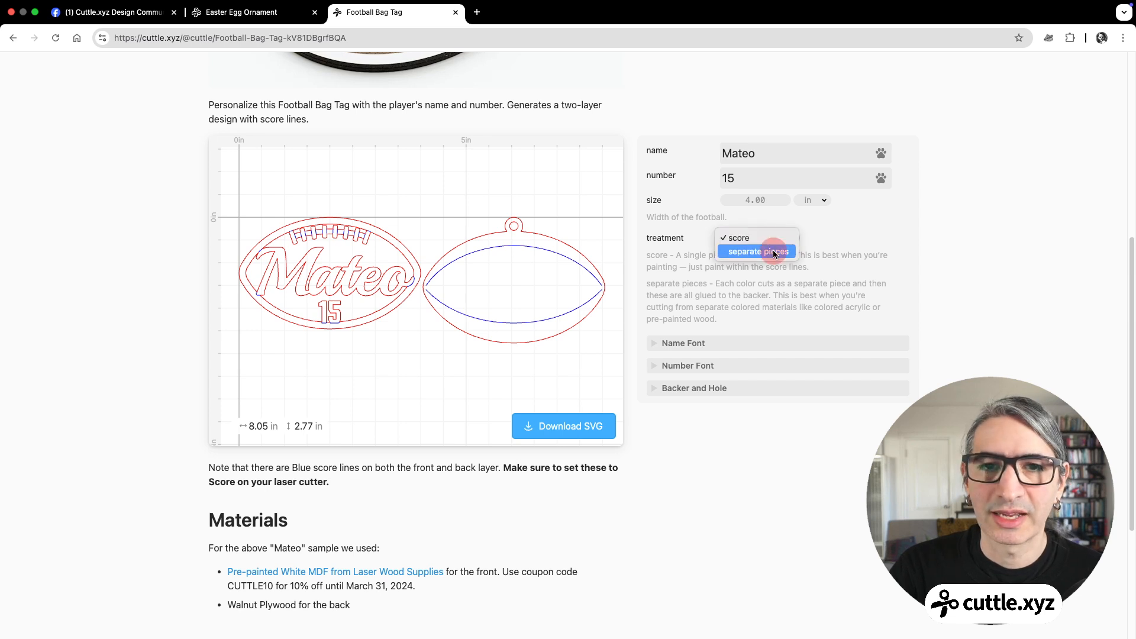
key("Escape")
left_click(773, 251)
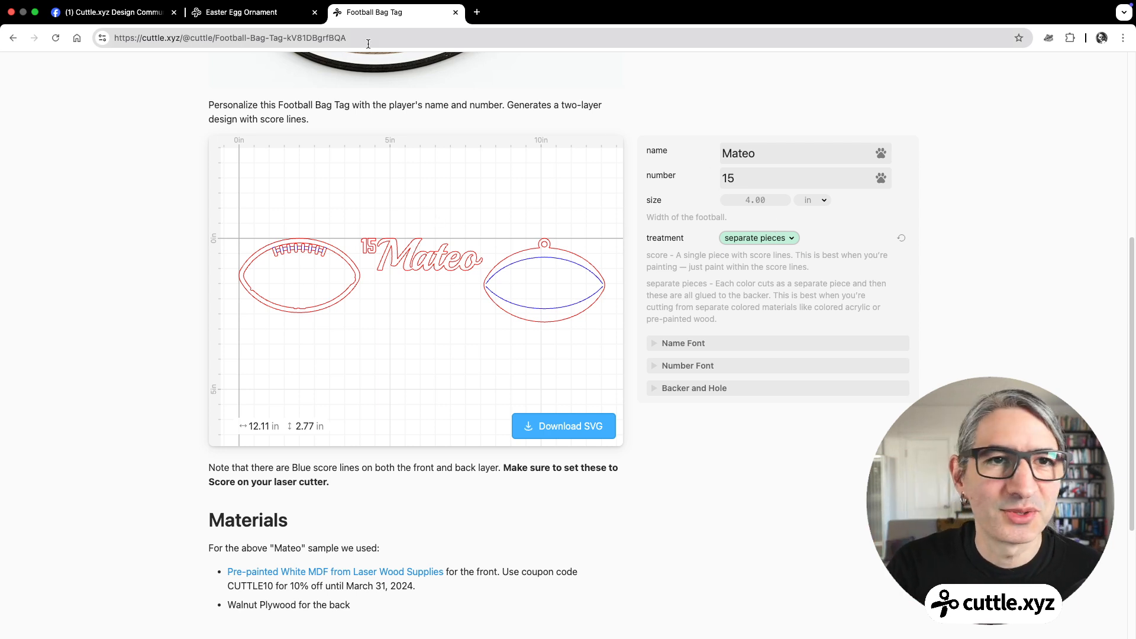
left_click(282, 17)
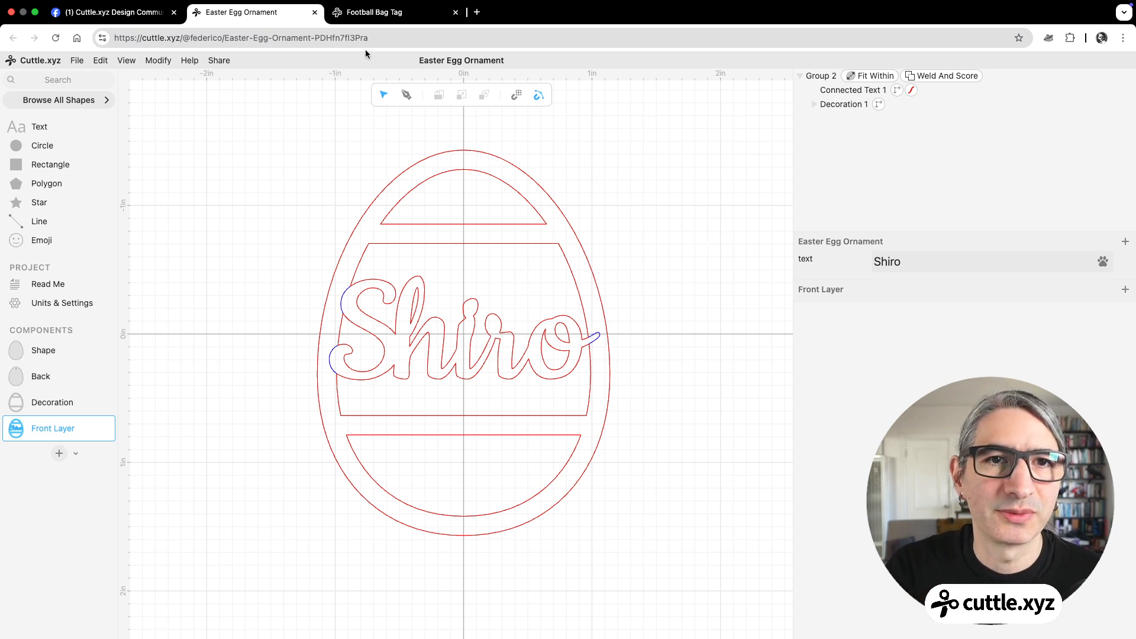
left_click(374, 13)
double_click(650, 91)
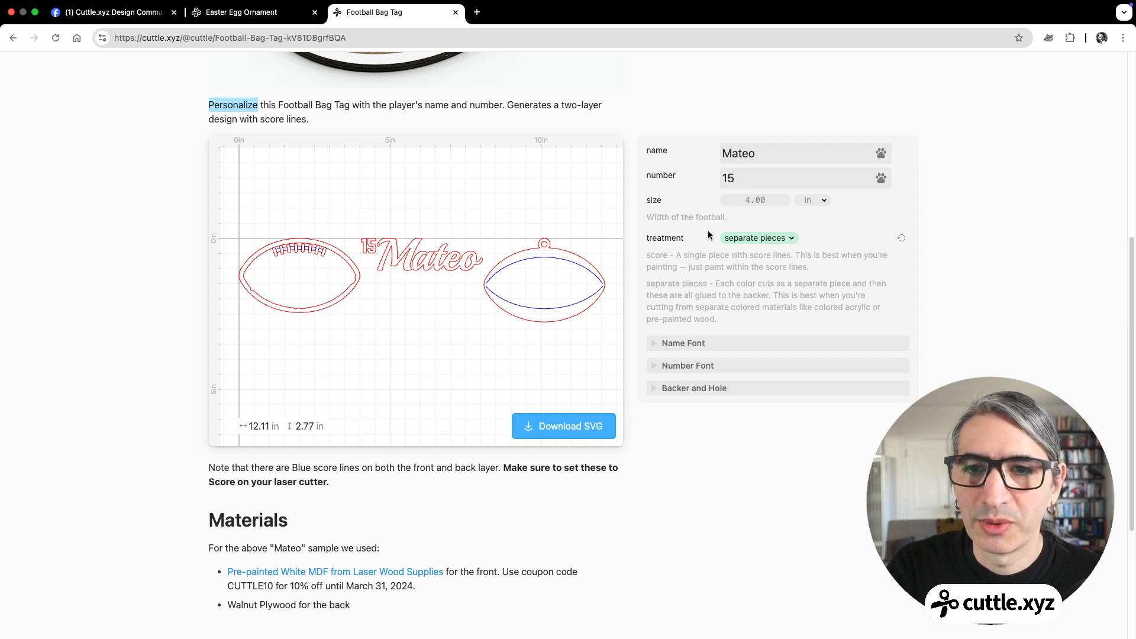
left_click(901, 237)
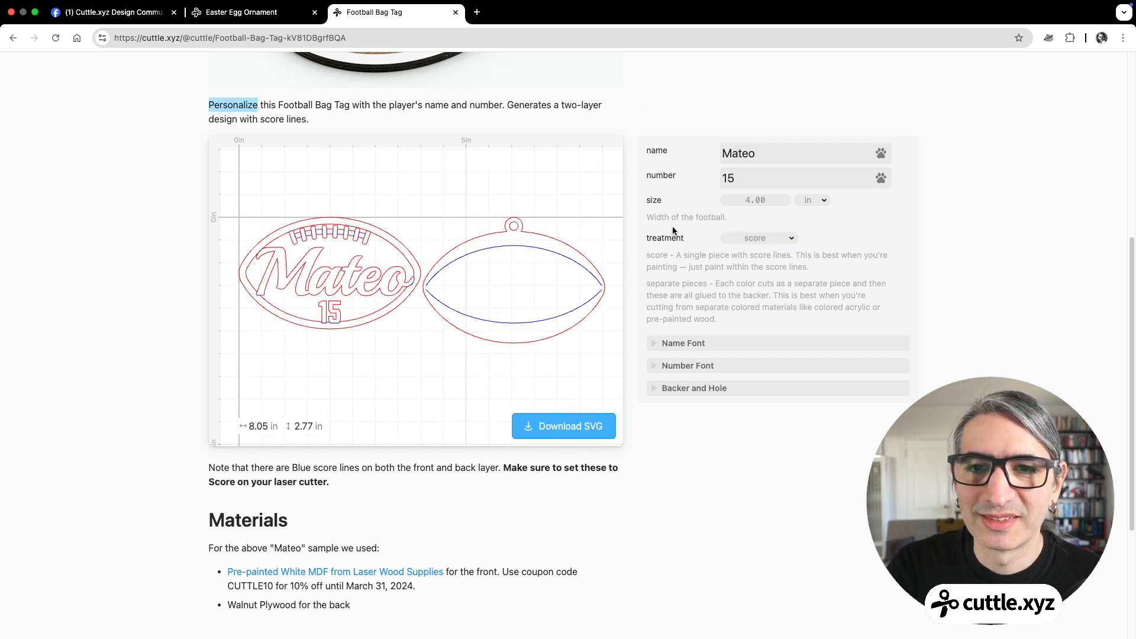
Open the Football Bag Tag template in the Cuttle Editor and locate its custom Use Treatment modifier with the layout selected.
scroll(604, 96, "up", 6)
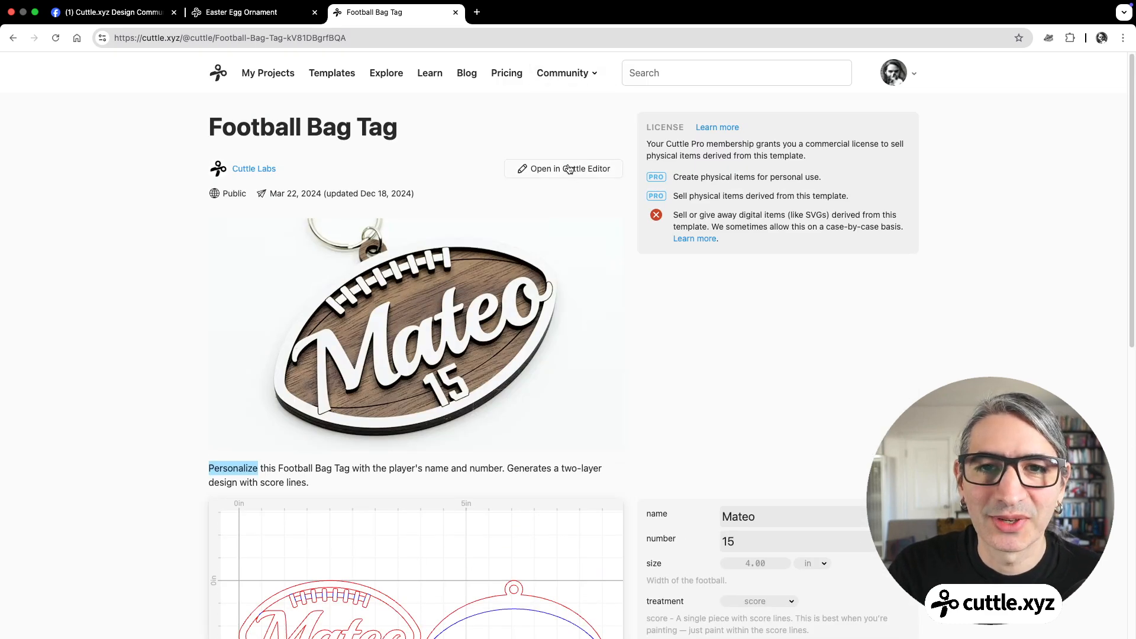
left_click(568, 170)
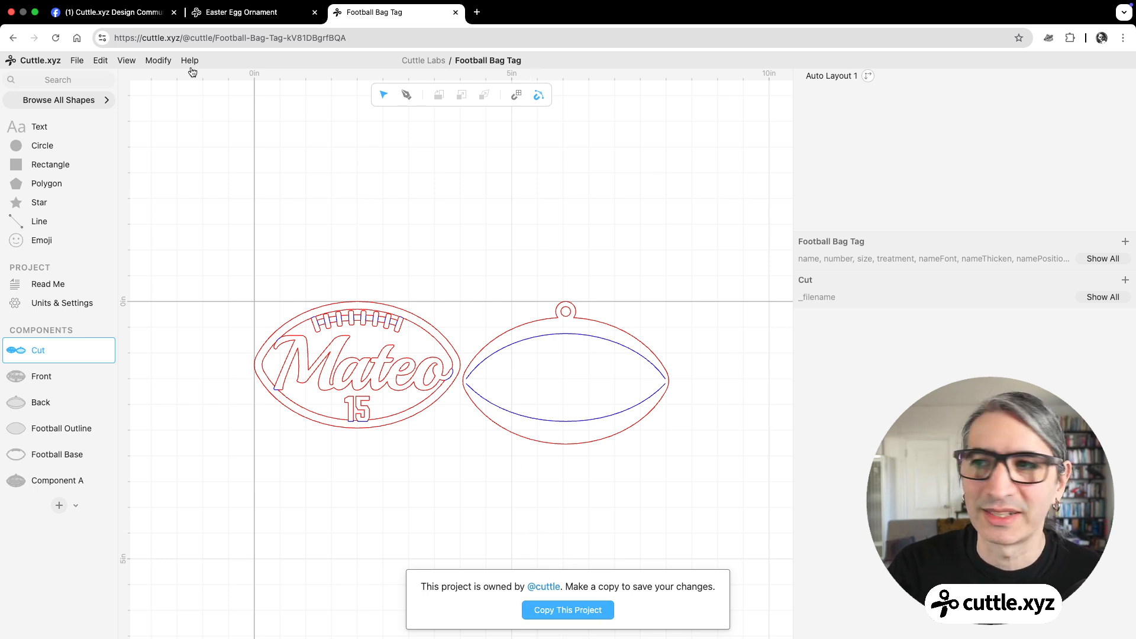
left_click(158, 60)
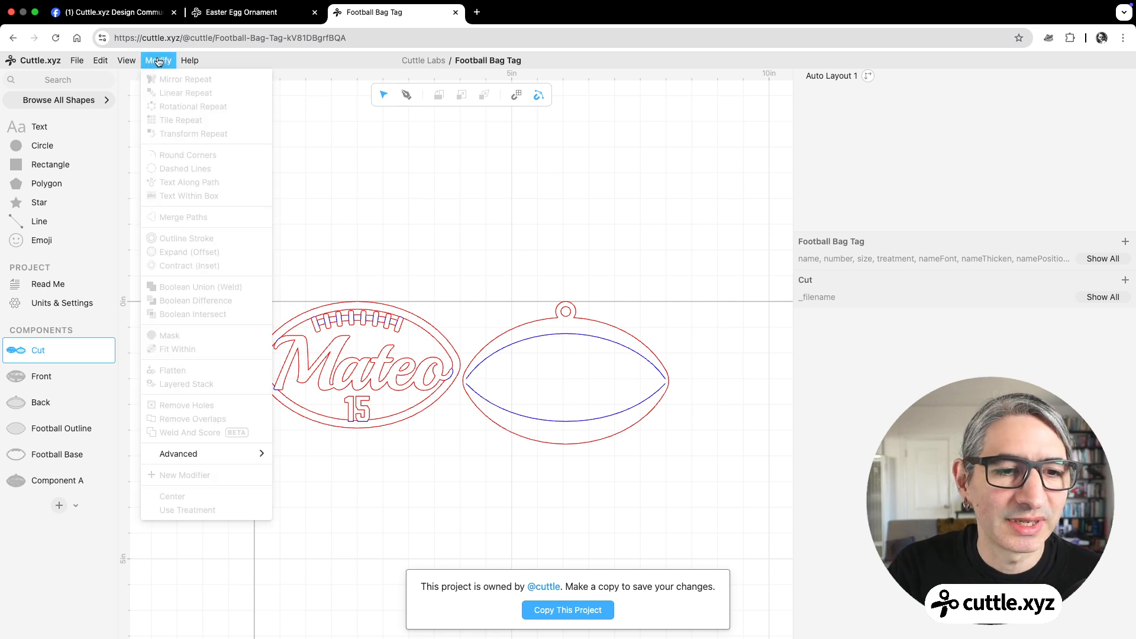
left_click(320, 143)
left_click(461, 395)
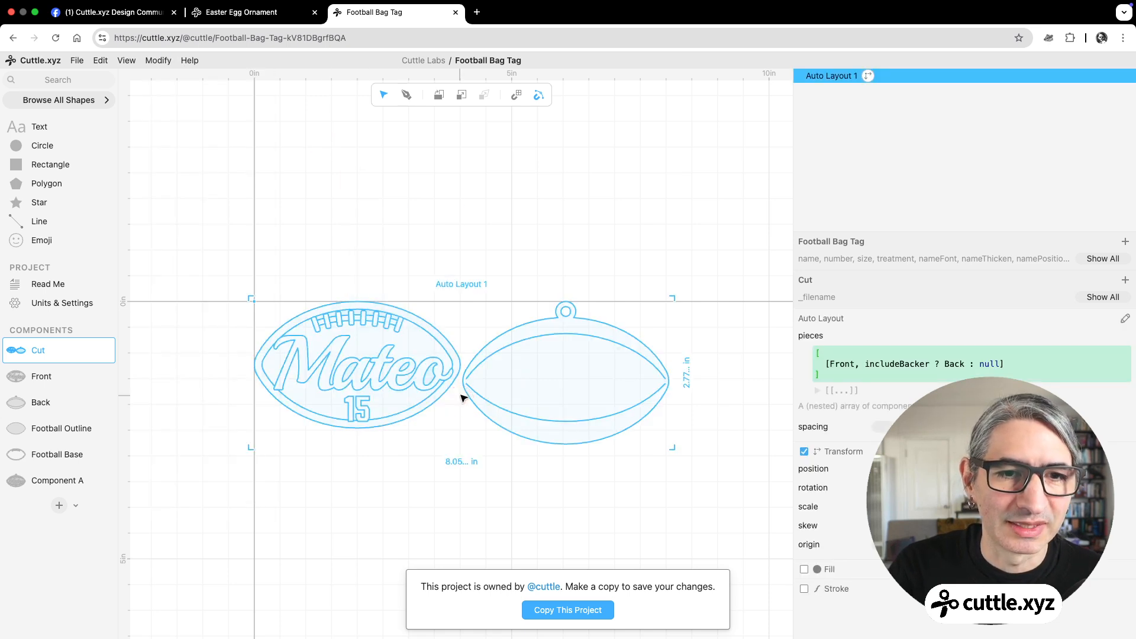
left_click(158, 60)
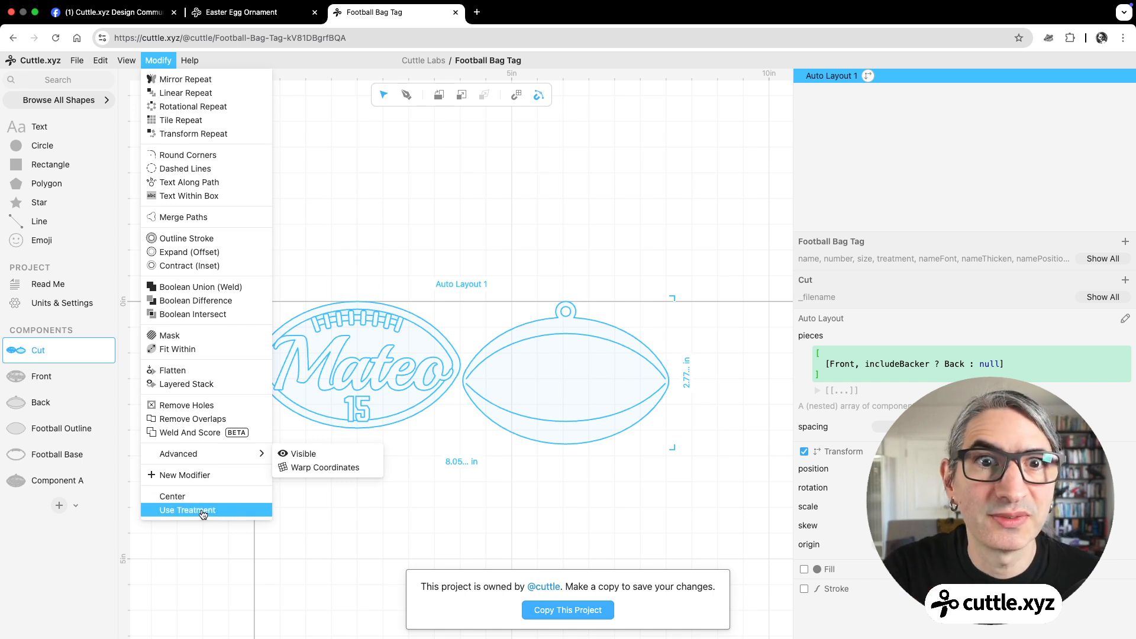
Return to the Easter Egg Ornament project and check which modifiers are available for the Front Layer's egg group.
left_click(219, 12)
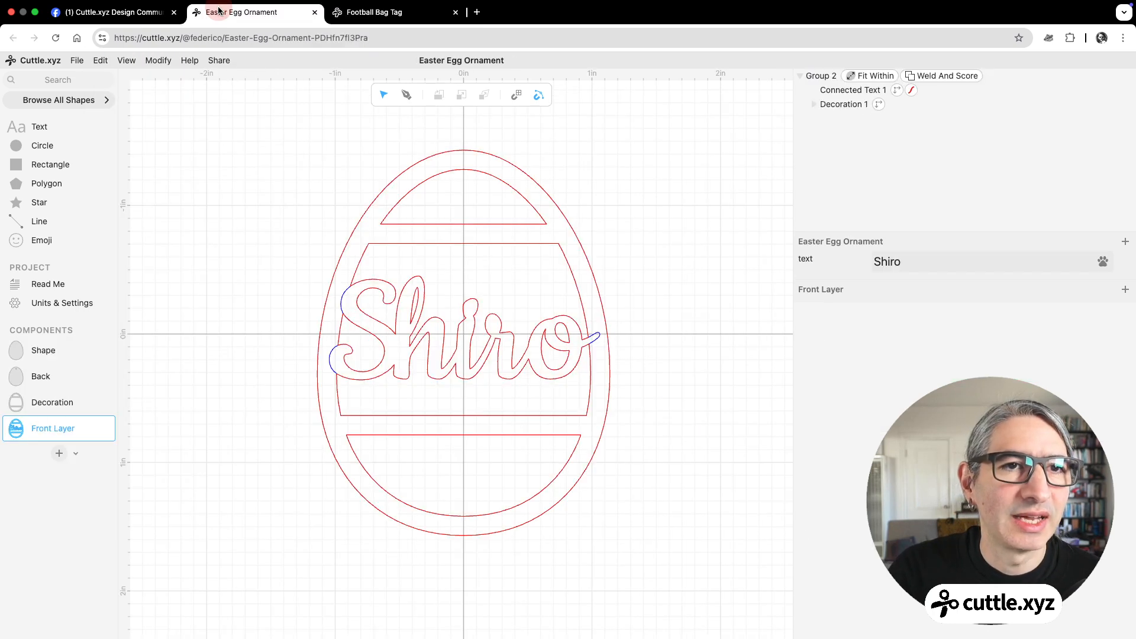
left_click(157, 61)
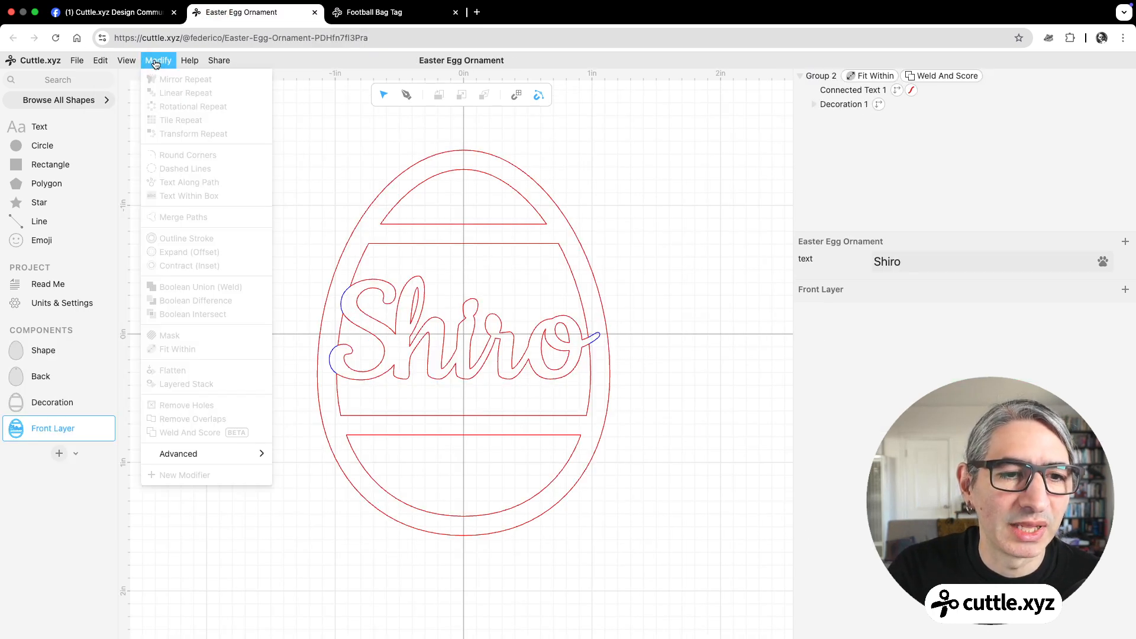
left_click(417, 175)
left_click(428, 225)
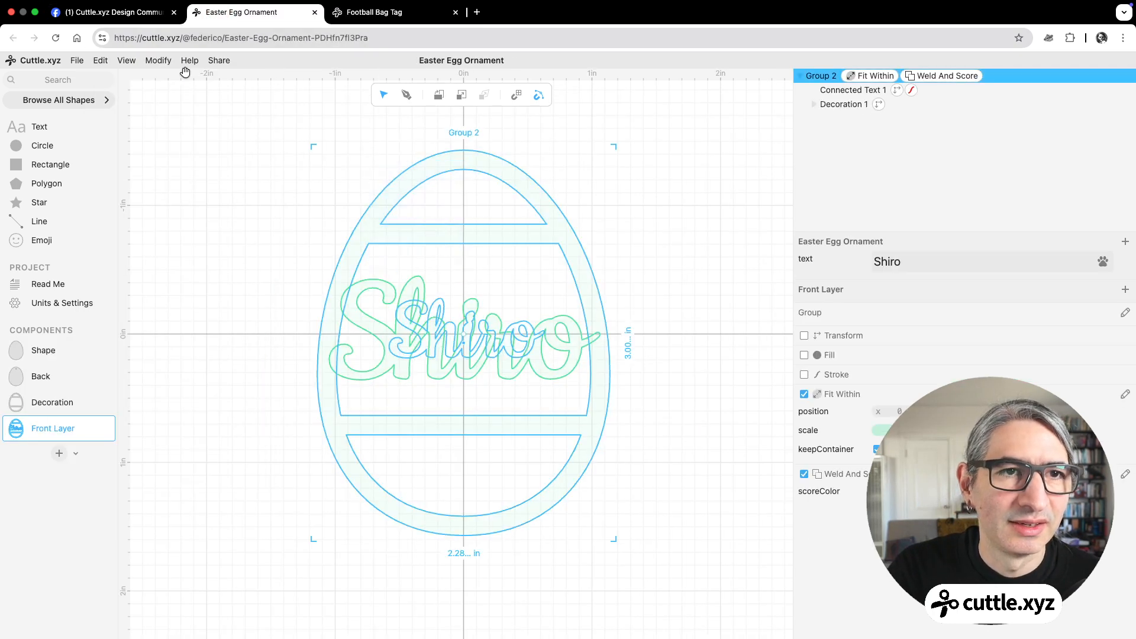
left_click(158, 61)
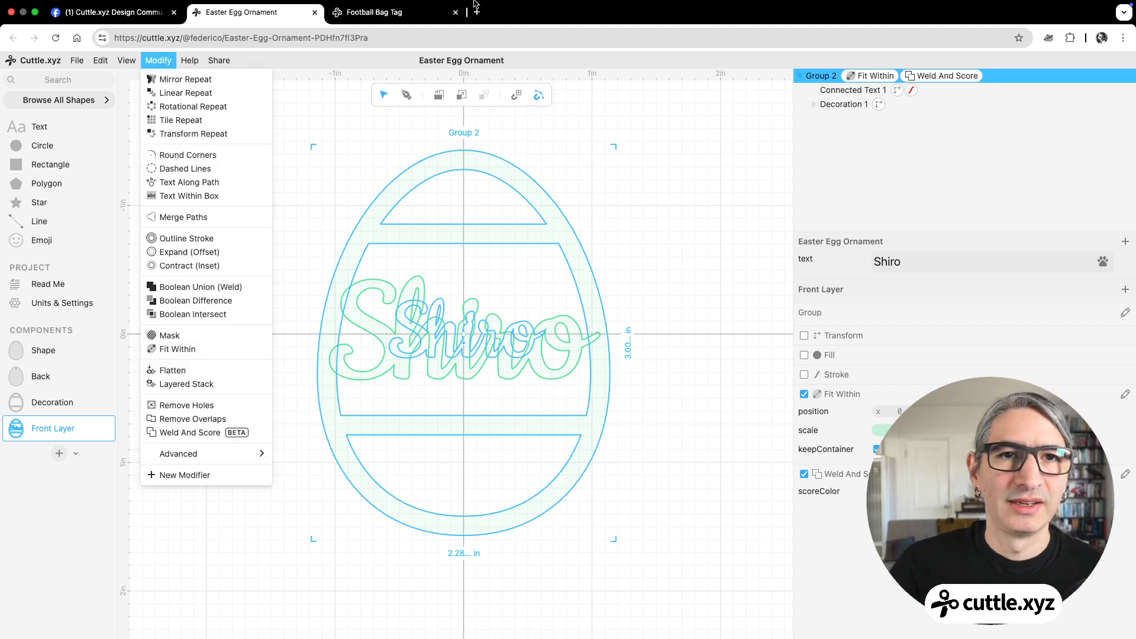
Examine how the Football Bag Tag's Front component uses Fit Within and Use Treatment, and show all of its project parameters.
left_click(385, 12)
left_click(467, 216)
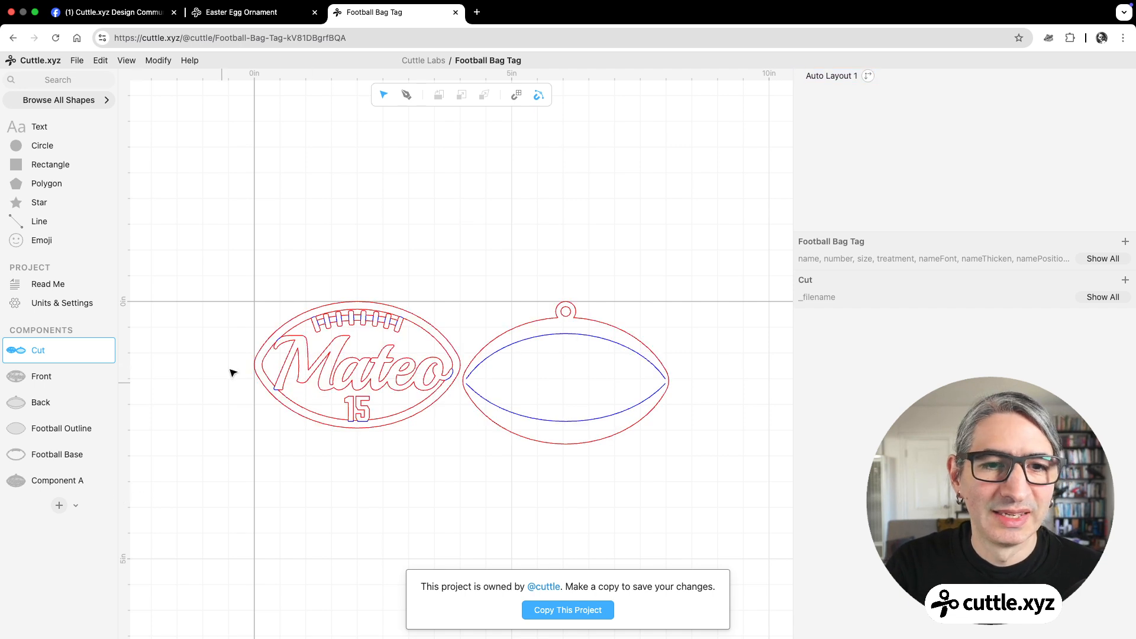
left_click(76, 377)
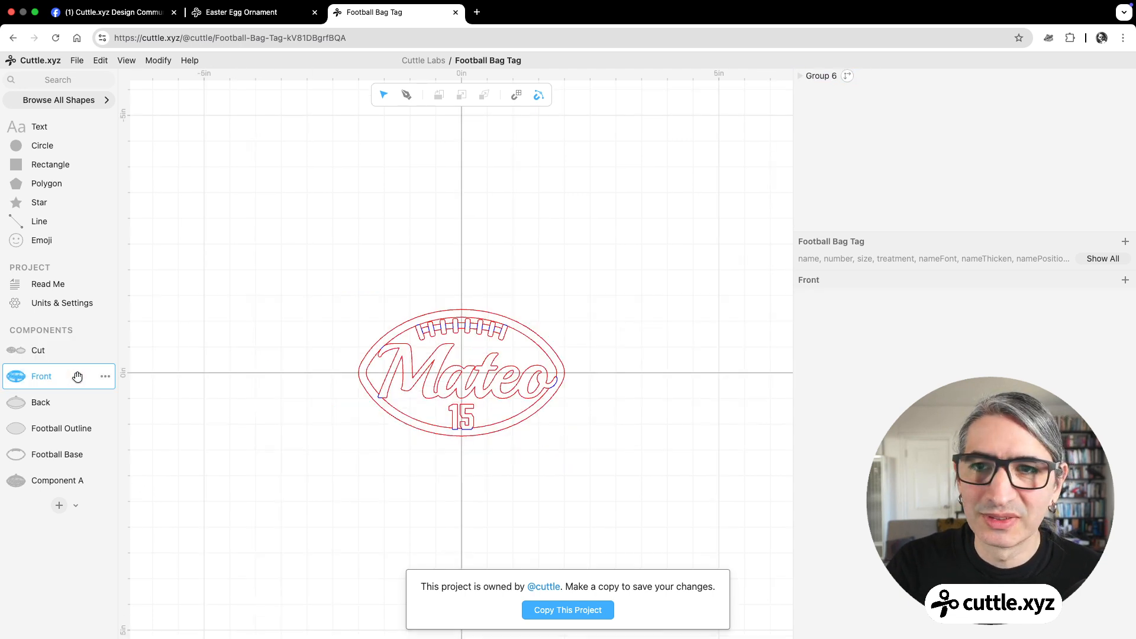
left_click(852, 77)
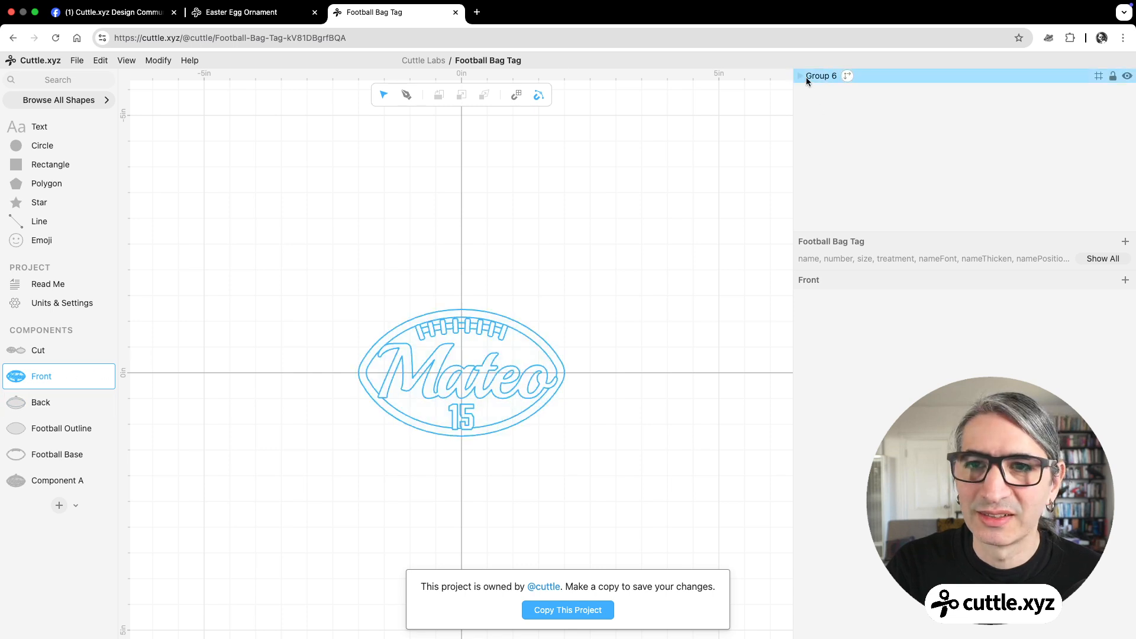
left_click(800, 75)
left_click(930, 90)
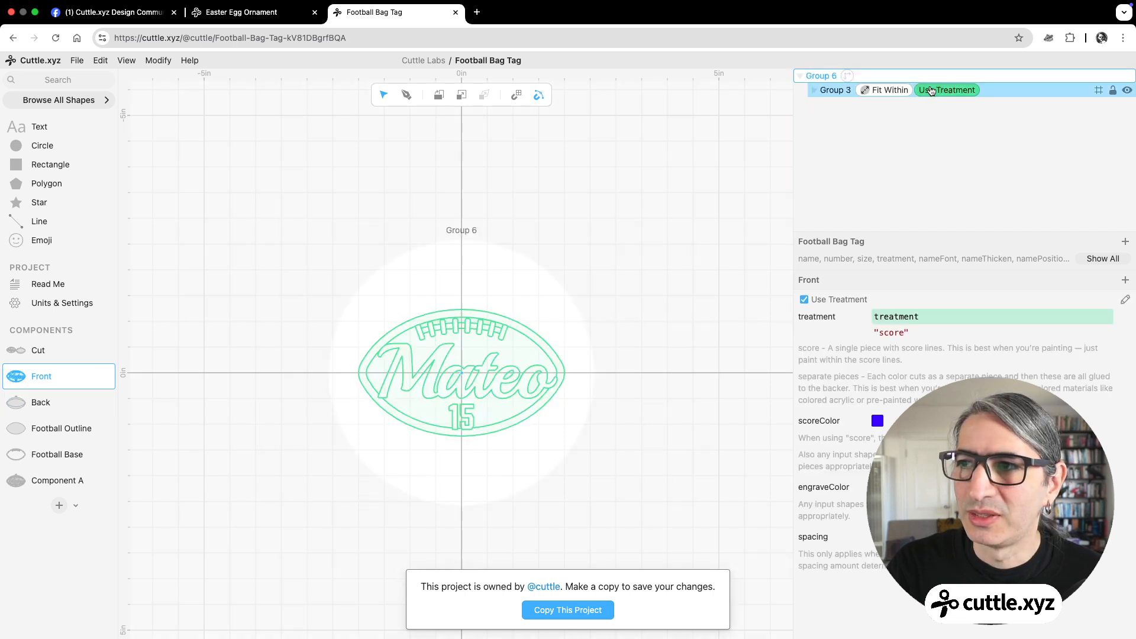
left_click(708, 152)
left_click(530, 408)
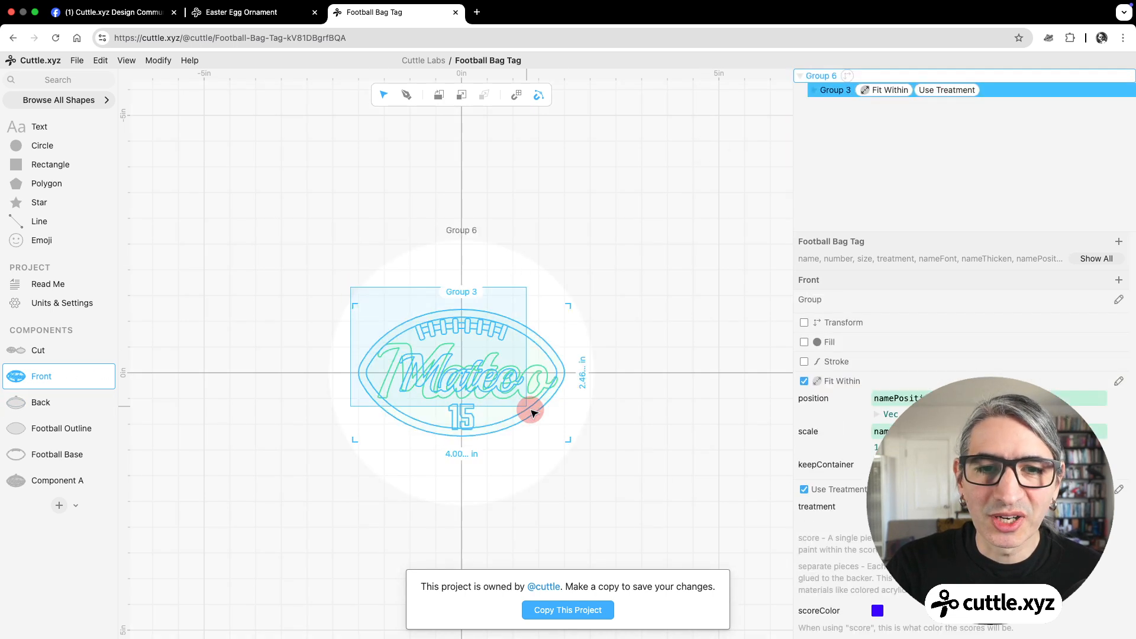
left_click(1097, 259)
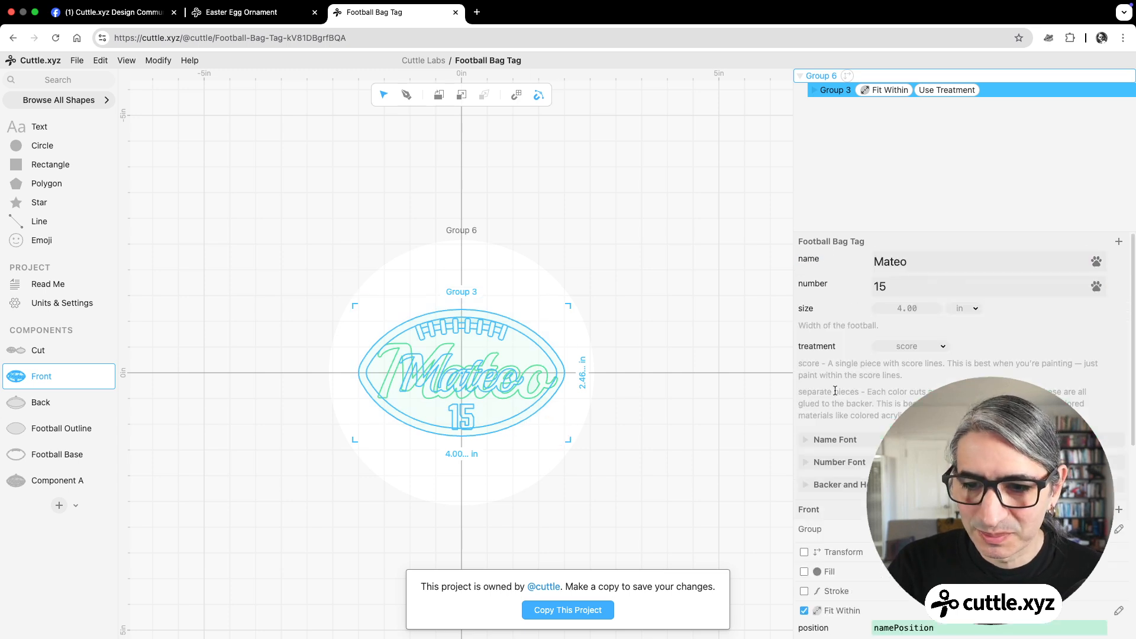
left_click(518, 218)
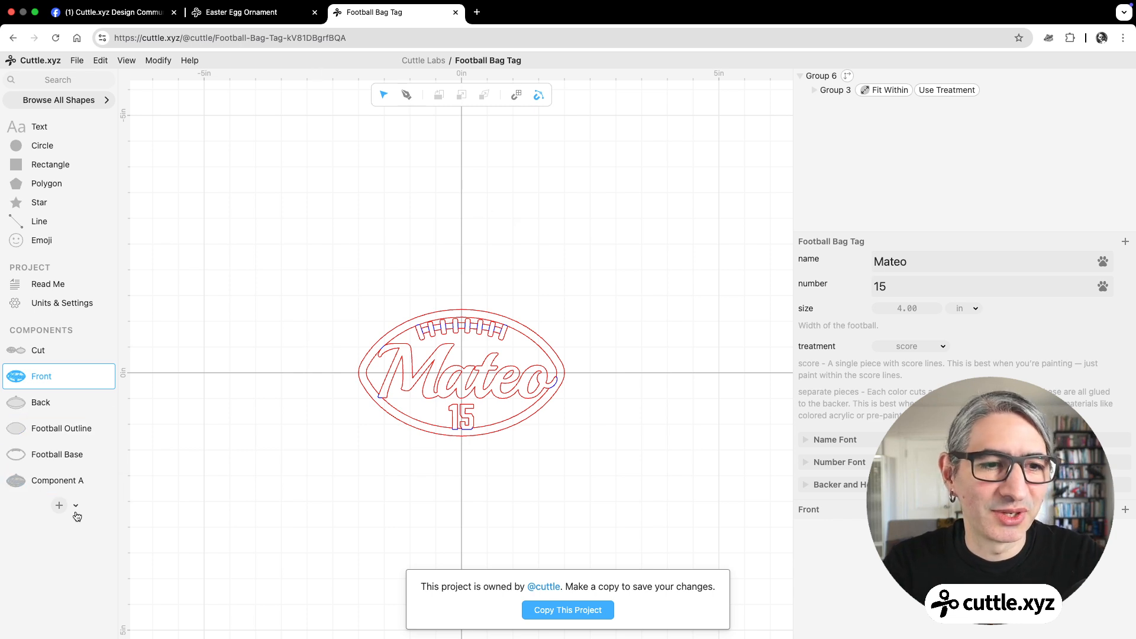
Create a new component in the Football Bag Tag project with a 1 in circle at the origin, and apply Use Treatment to it.
left_click(59, 508)
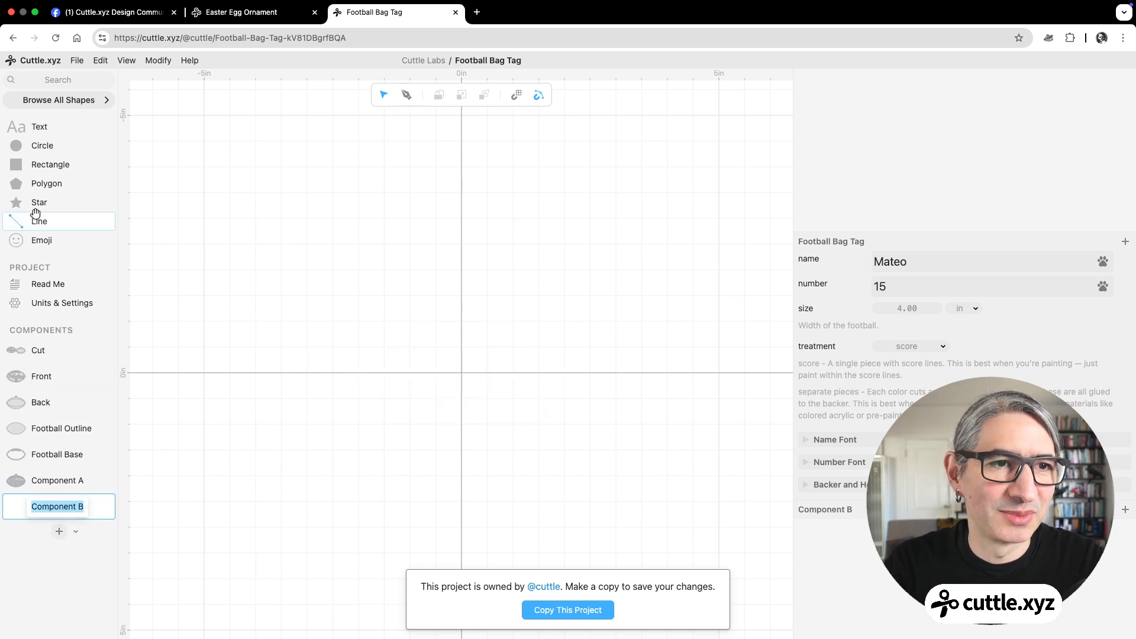
left_click_drag(14, 146, 462, 373)
left_click(158, 60)
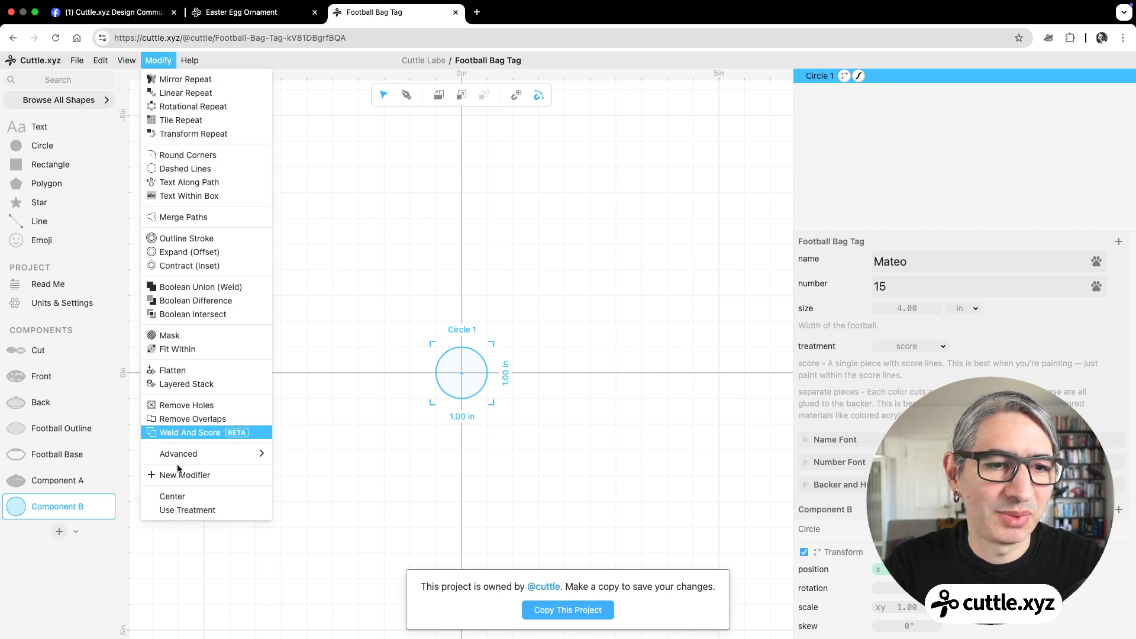
left_click(192, 511)
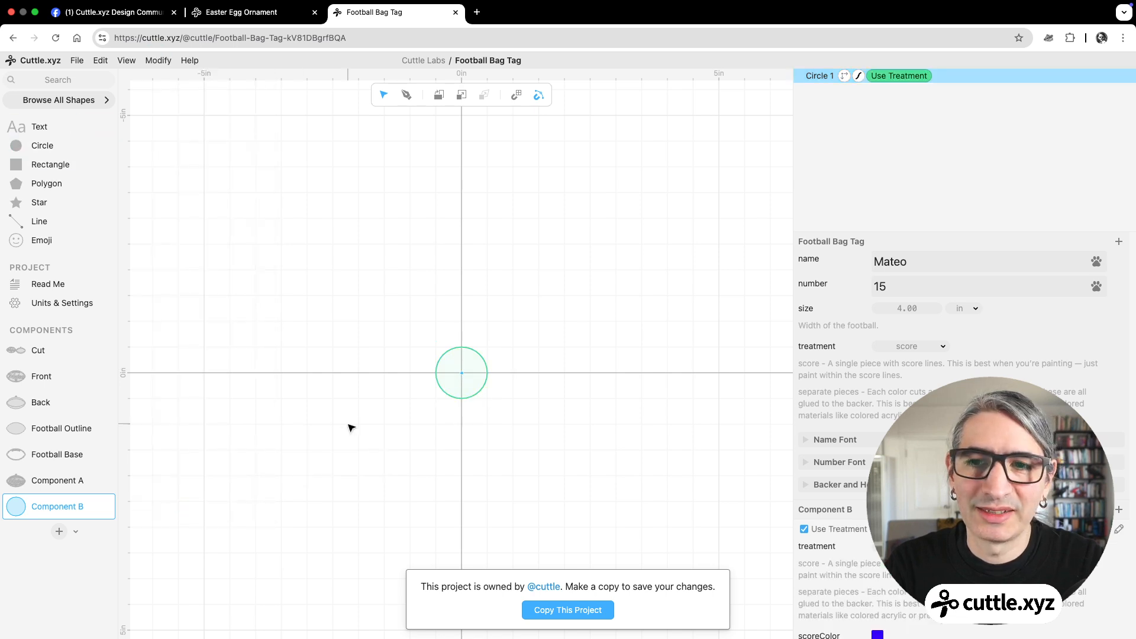
left_click_drag(385, 299, 535, 419)
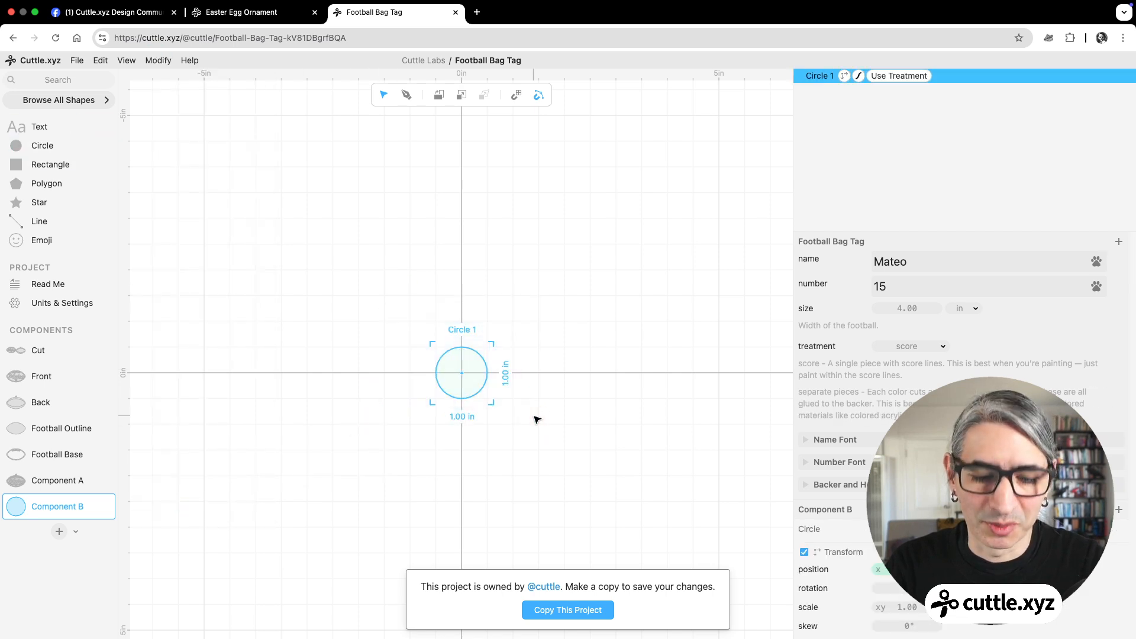
Copy the circle carrying the Use Treatment modifier and return to the Easter Egg Ornament project.
left_click(101, 61)
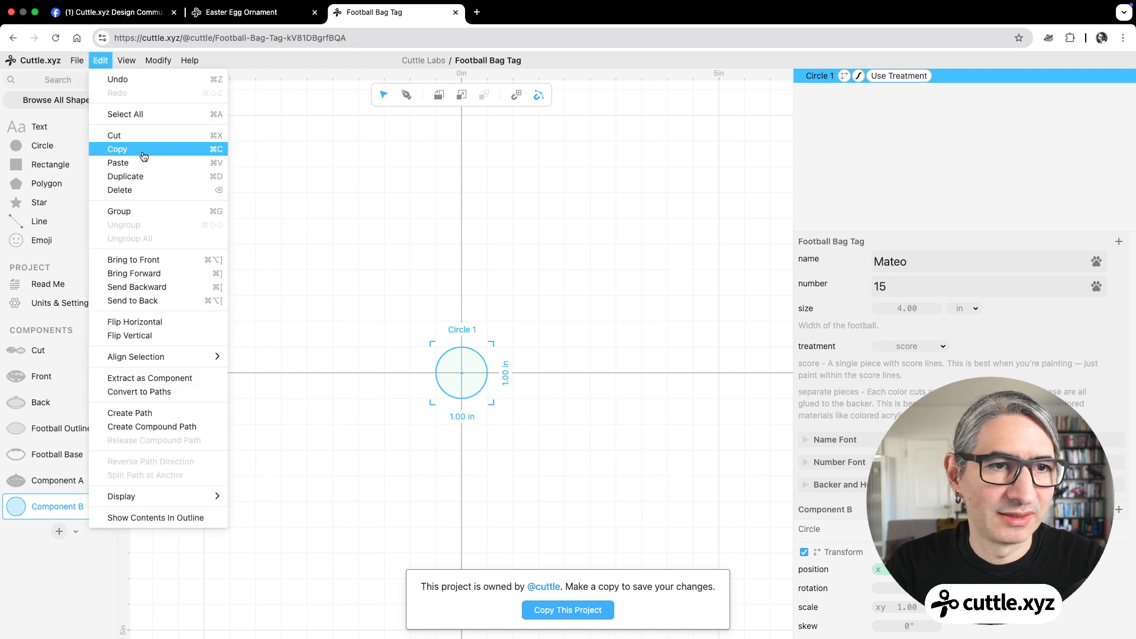
left_click(140, 150)
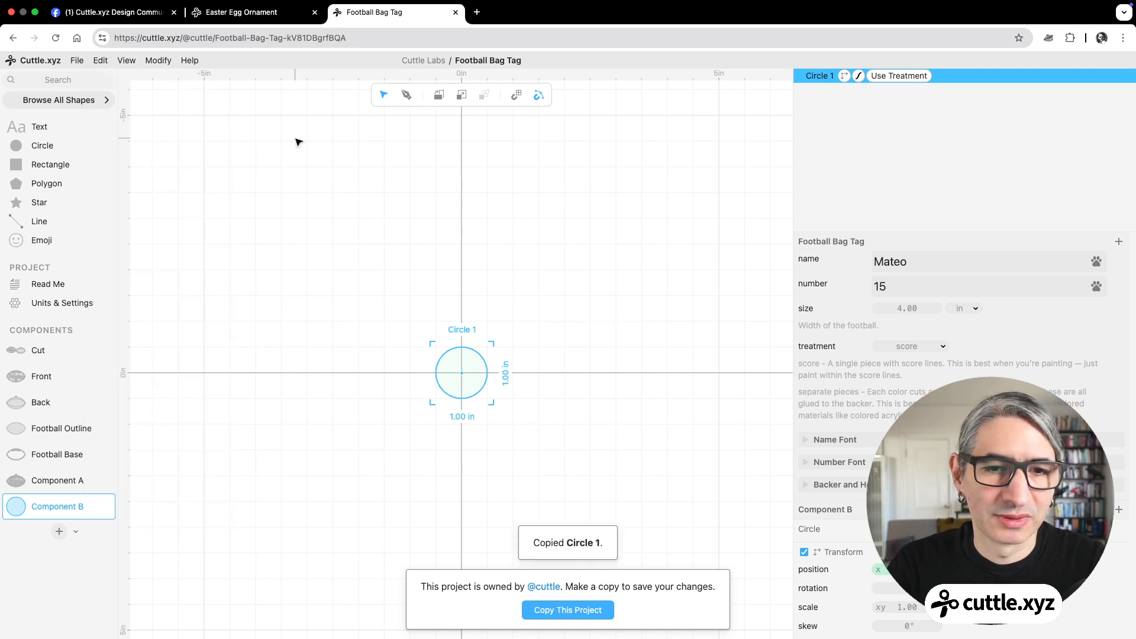
left_click(240, 12)
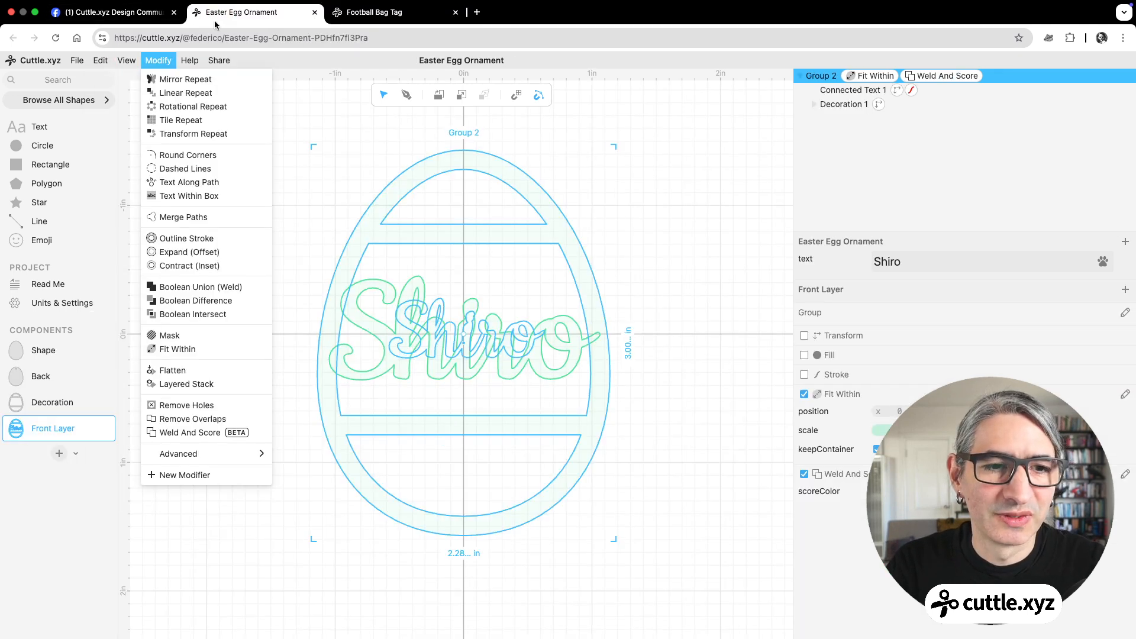
left_click(240, 280)
left_click(269, 262)
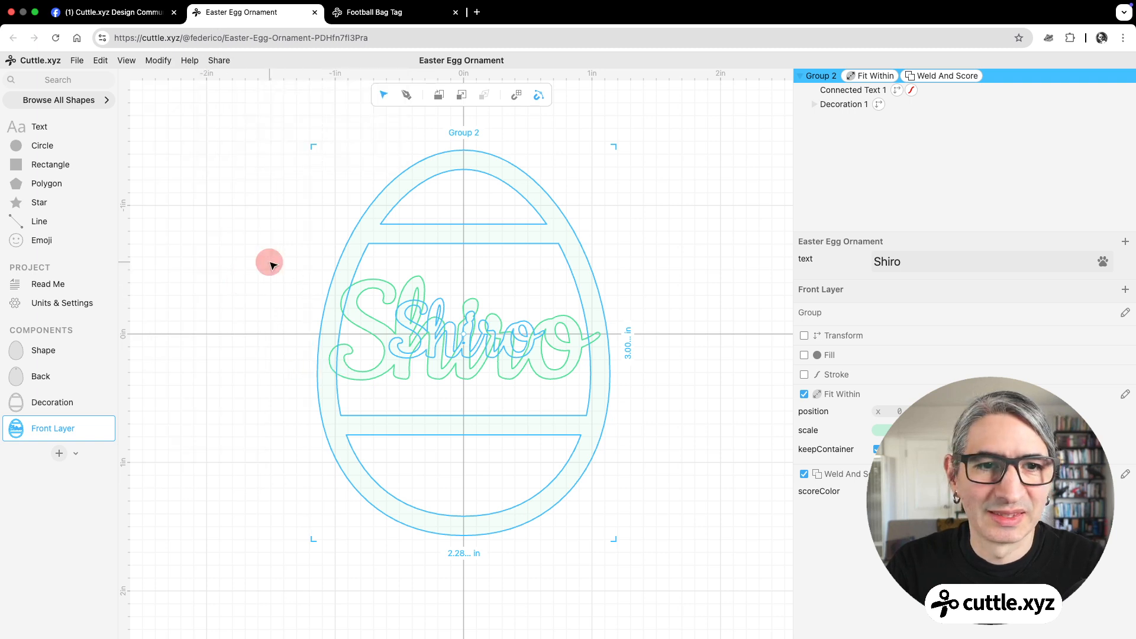
Paste the copied Use Treatment circle into a new component, and reopen the component holding the egg's front layer.
left_click(61, 453)
key("Return")
key("super+v")
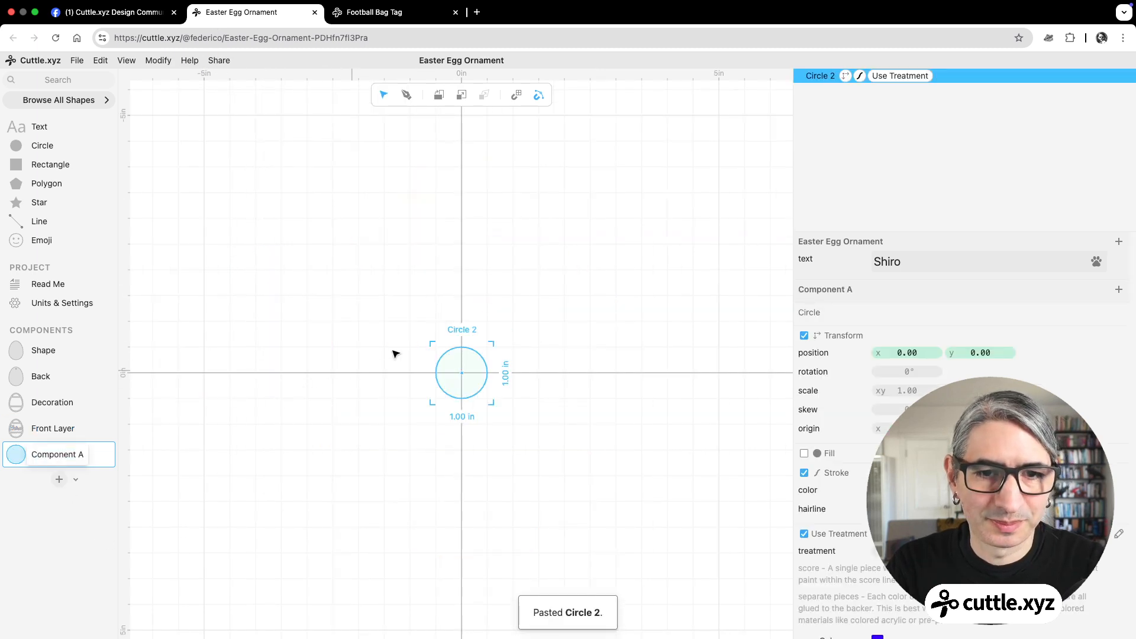
left_click(330, 342)
left_click(70, 428)
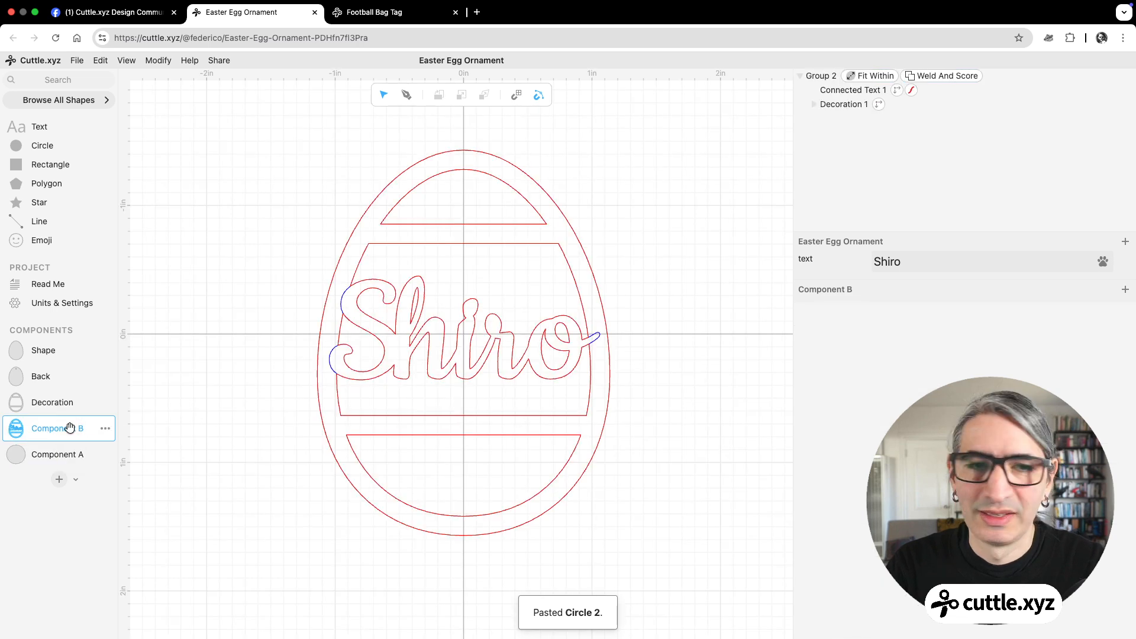
left_click(158, 61)
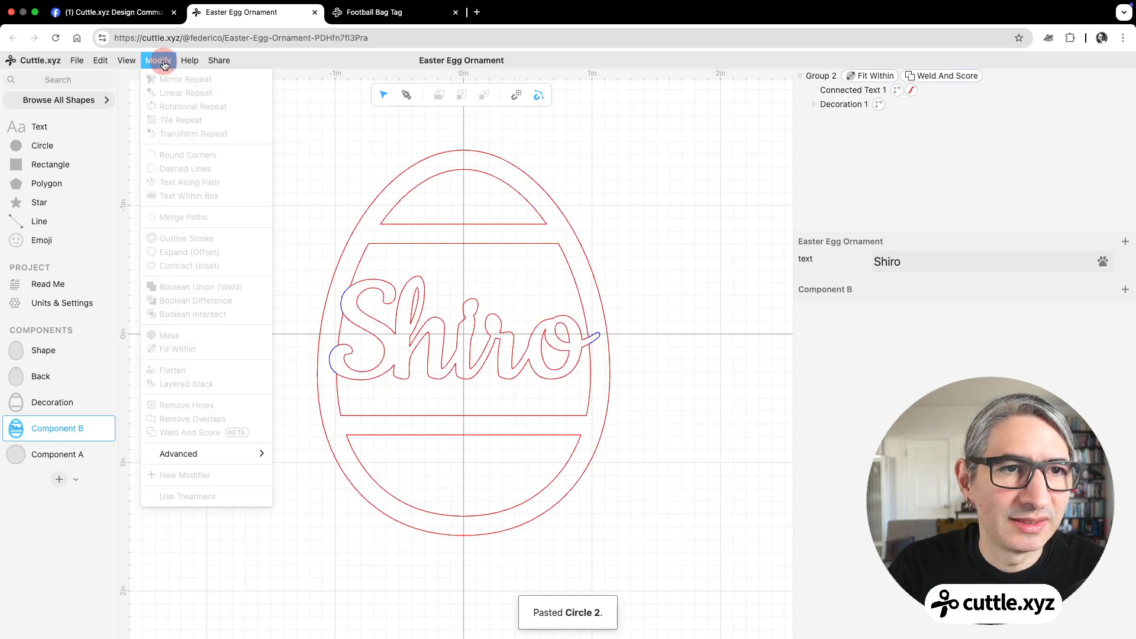
left_click(362, 215)
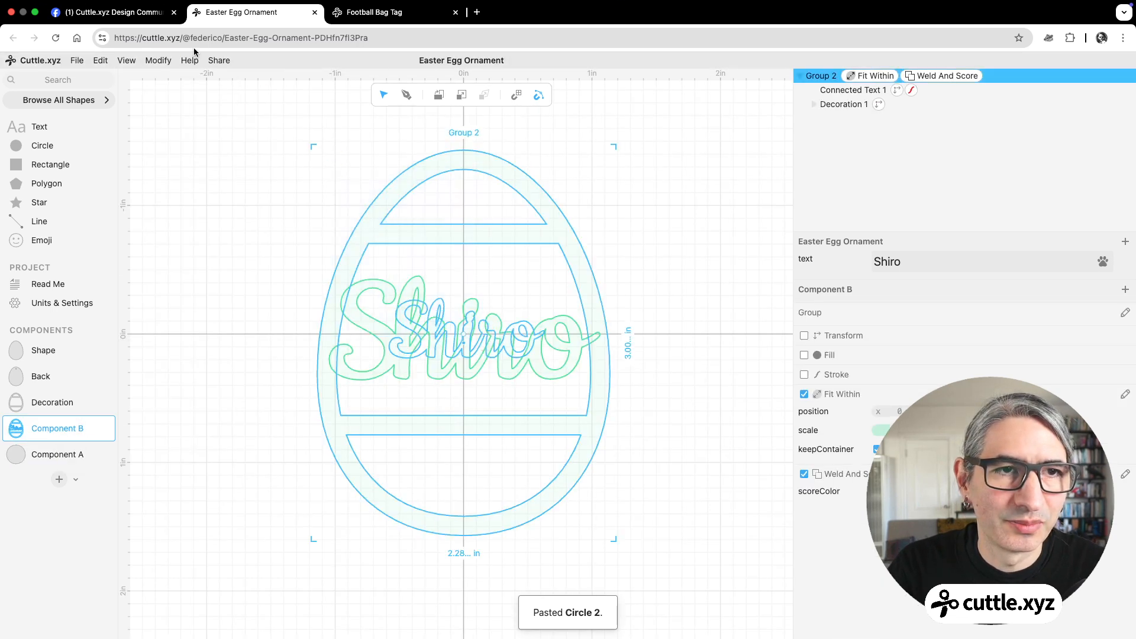
left_click(163, 61)
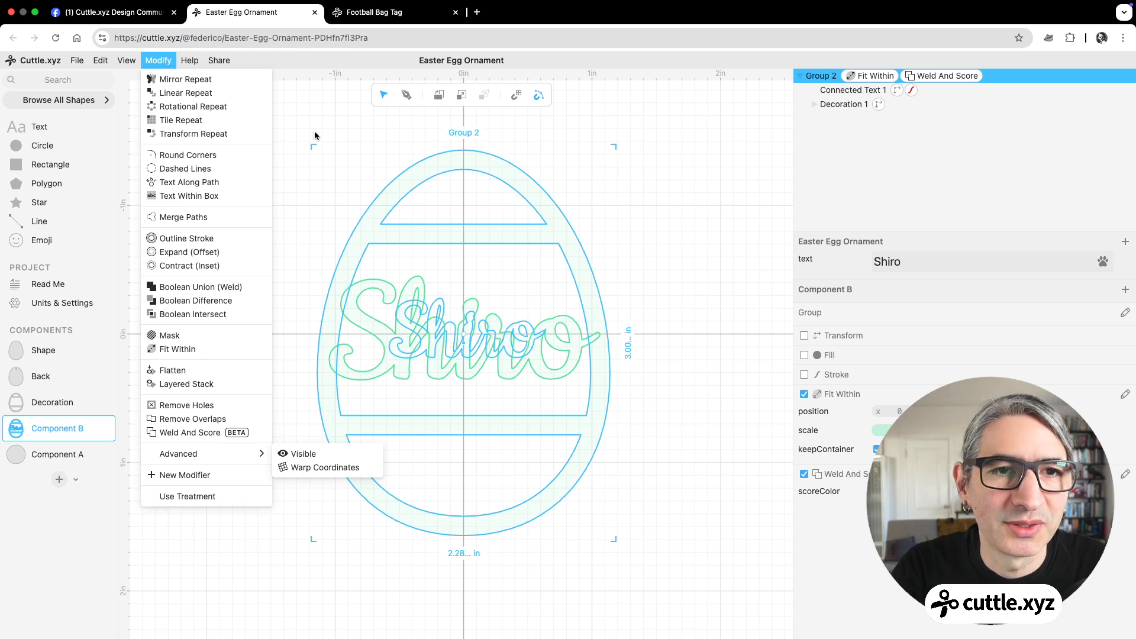
left_click(304, 119)
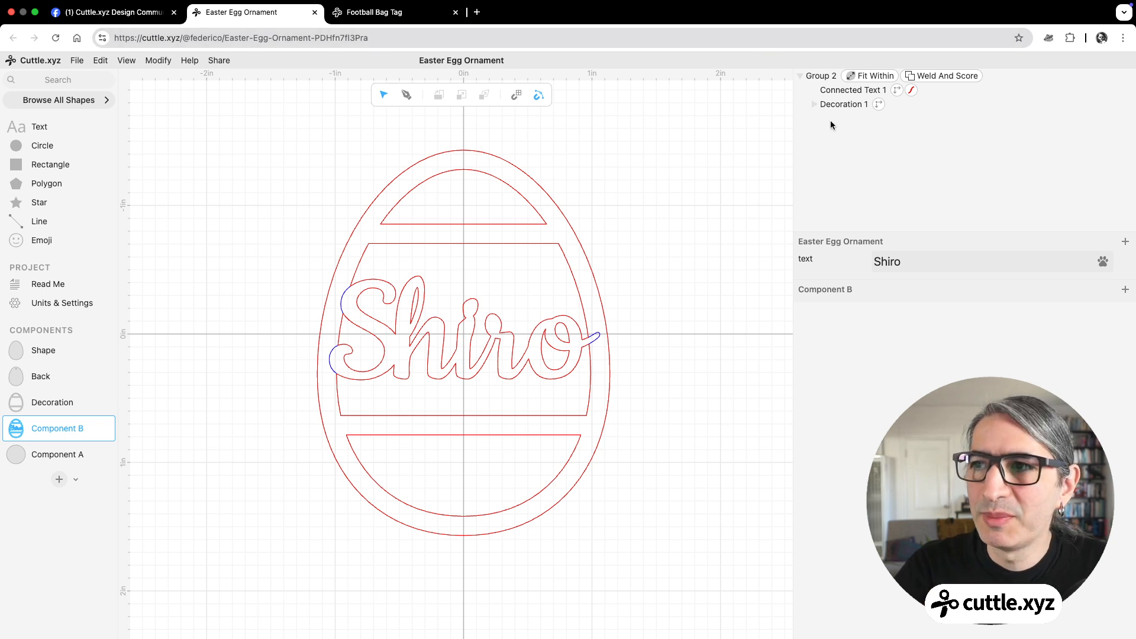
Remove the Weld And Score modifier from Group 2, which holds the connected text and the egg decoration.
left_click(944, 75)
left_click(942, 76)
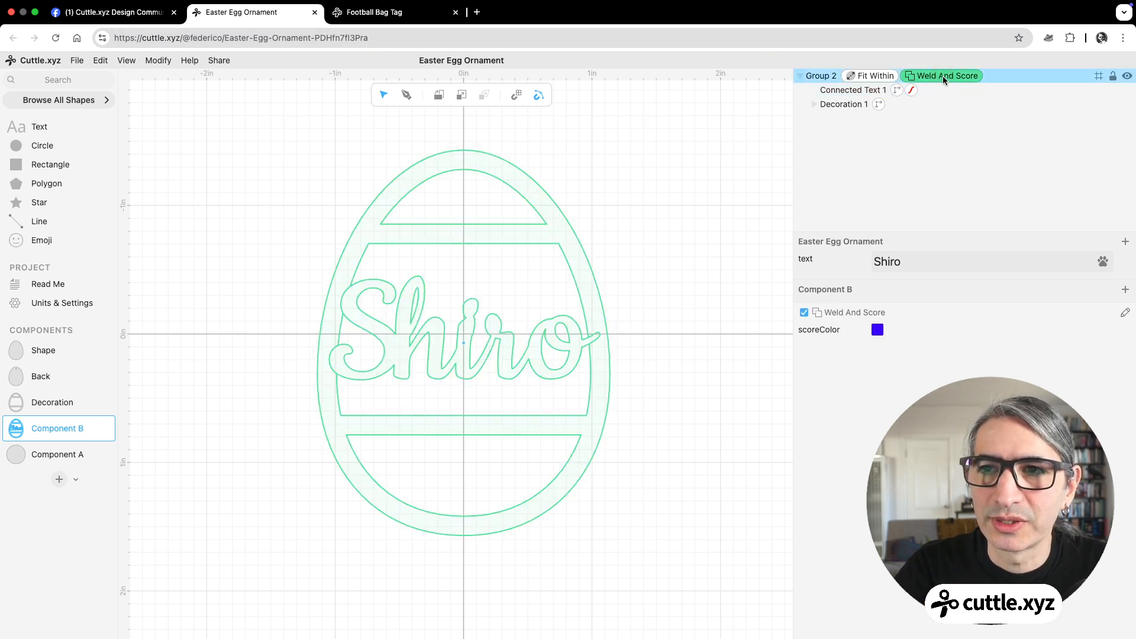
key("BackSpace")
left_click(721, 172)
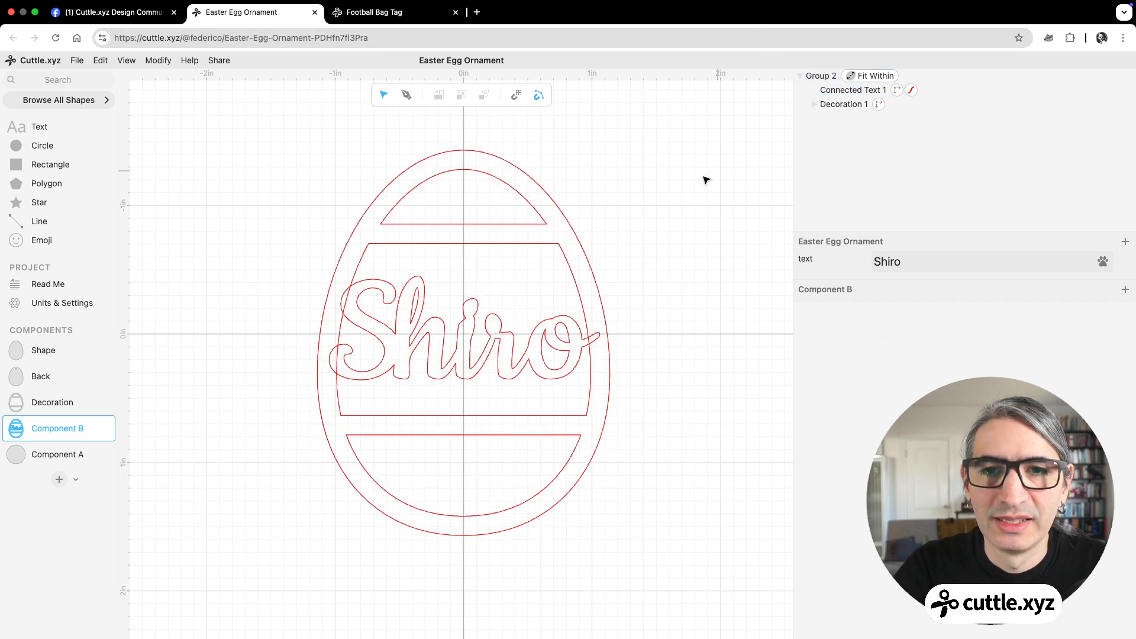
left_click_drag(264, 132, 667, 567)
left_click(742, 226)
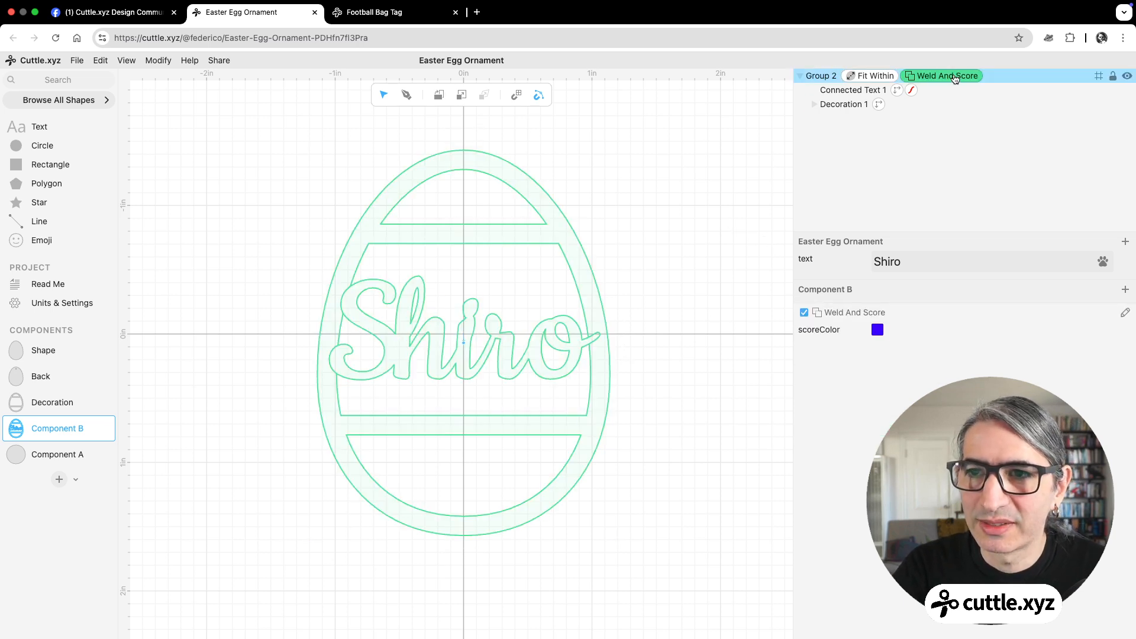
key("Delete")
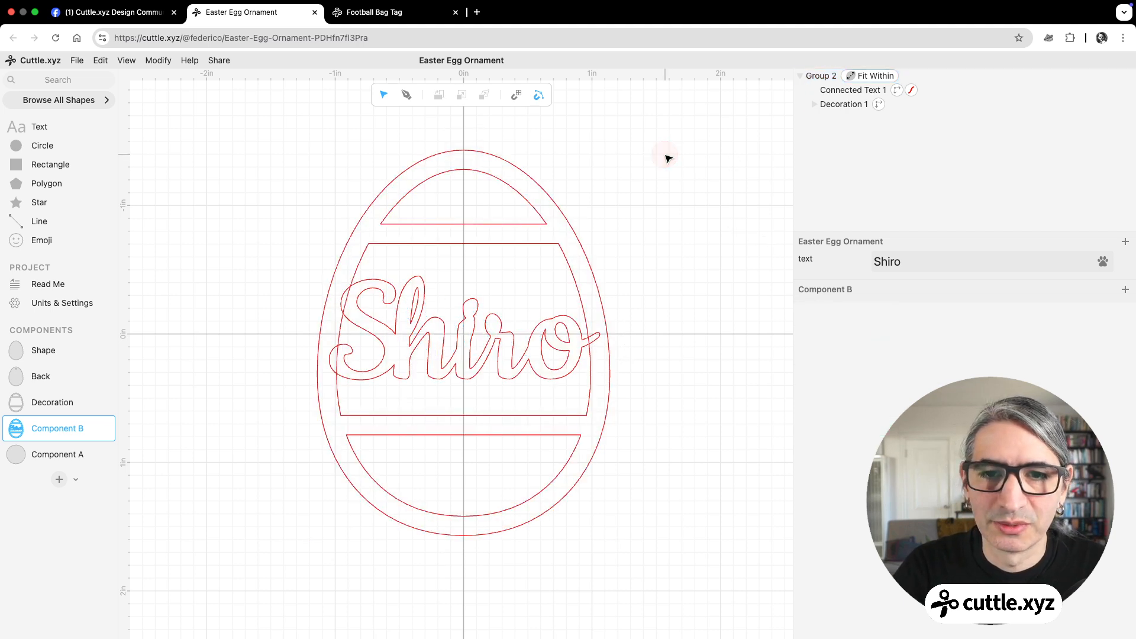
Apply the Use Treatment modifier to the egg and text group.
left_click_drag(279, 126, 654, 558)
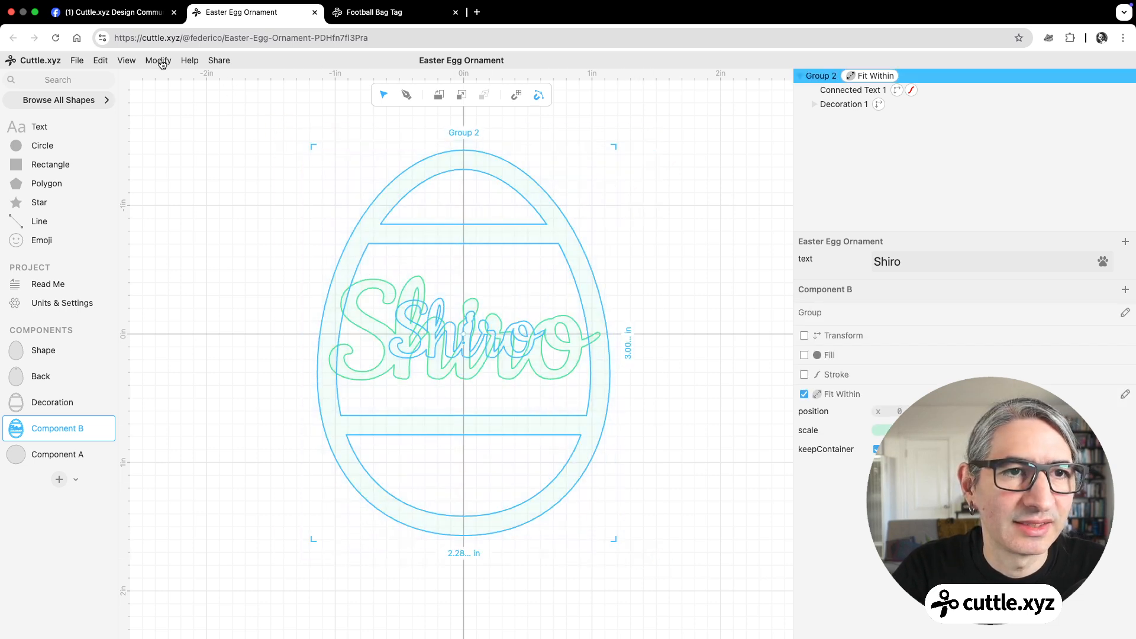
left_click(159, 61)
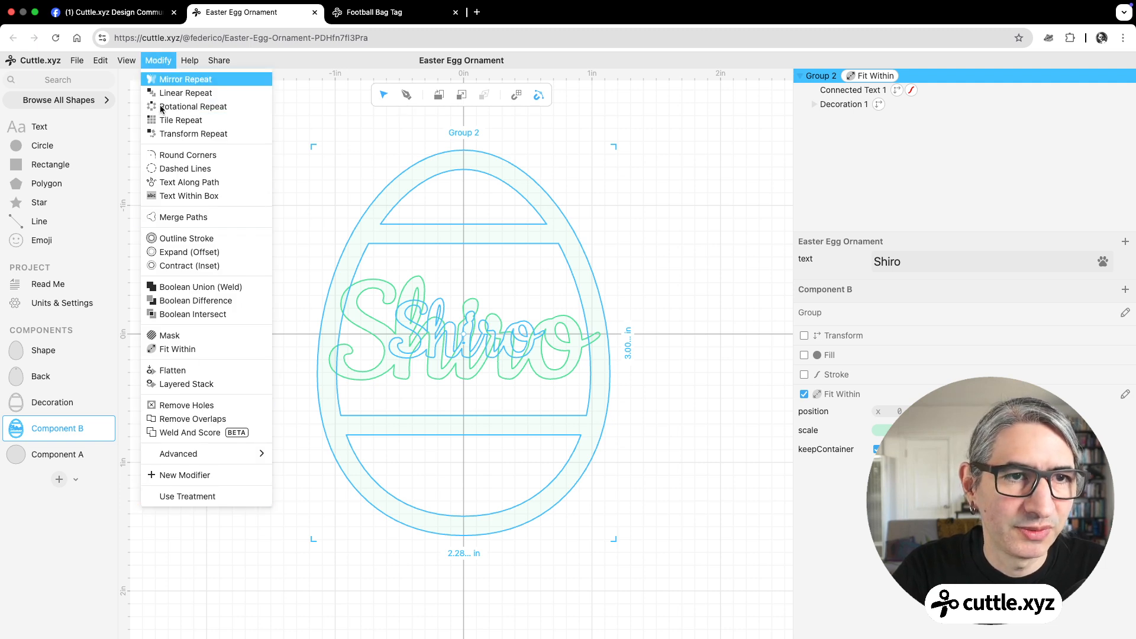
left_click(197, 497)
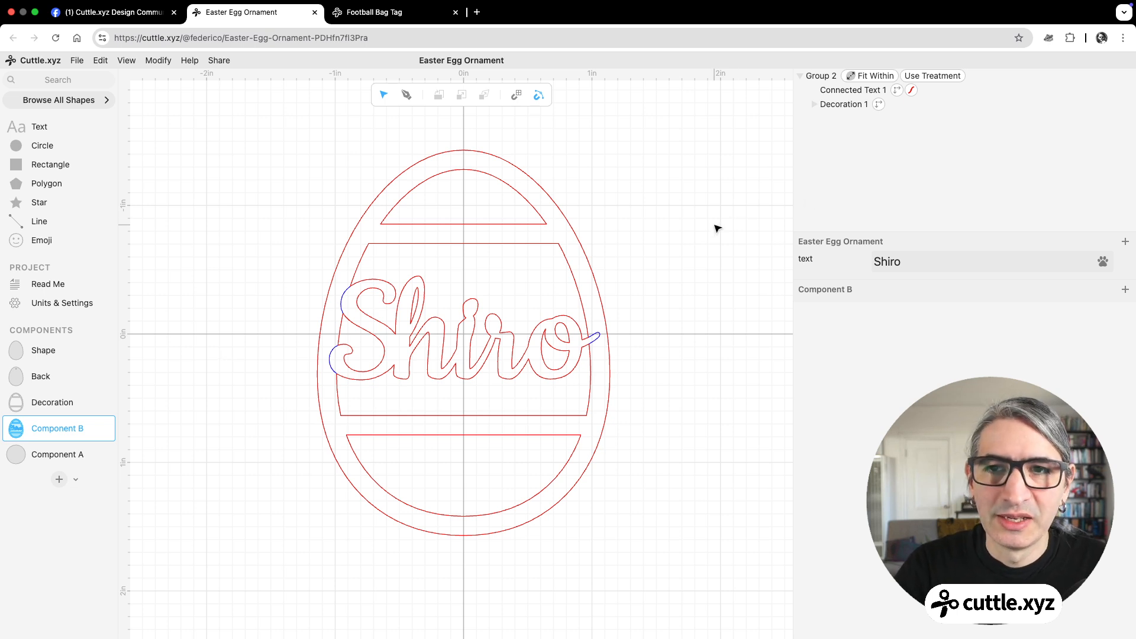
Set the group's treatment to separate pieces.
left_click(933, 75)
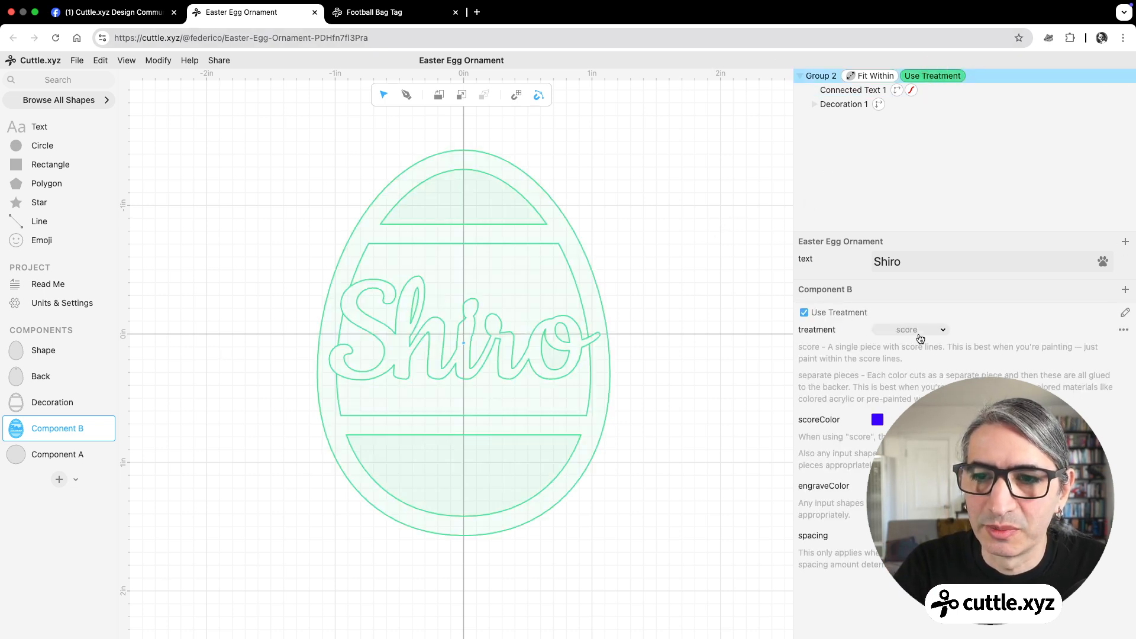
left_click(919, 331)
left_click(922, 344)
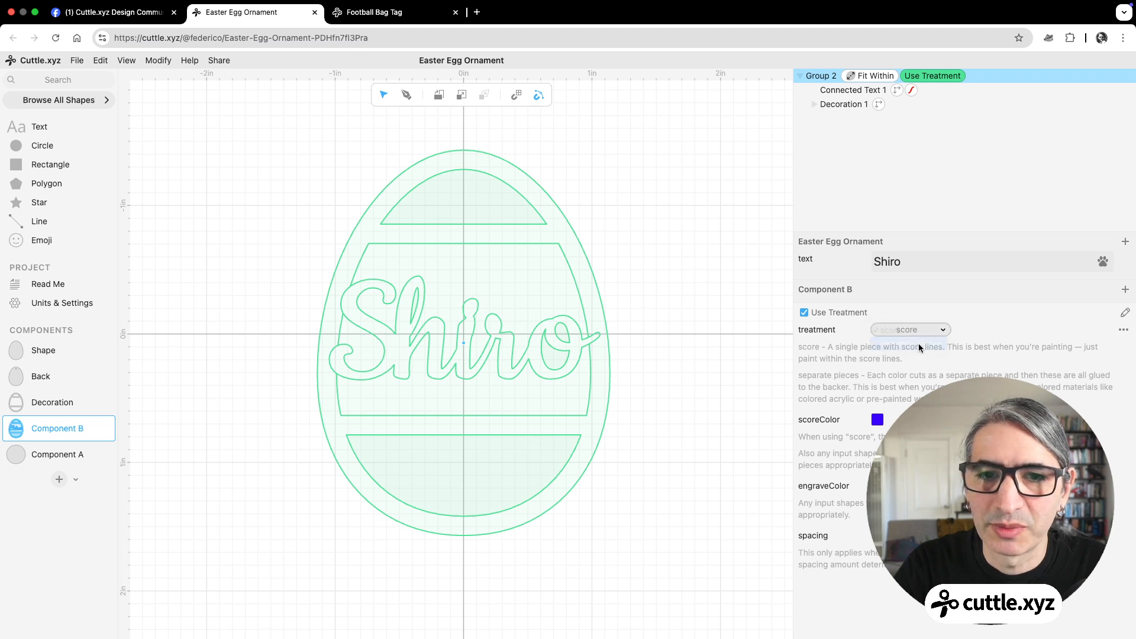
left_click(623, 491)
scroll(675, 483, "down", 3)
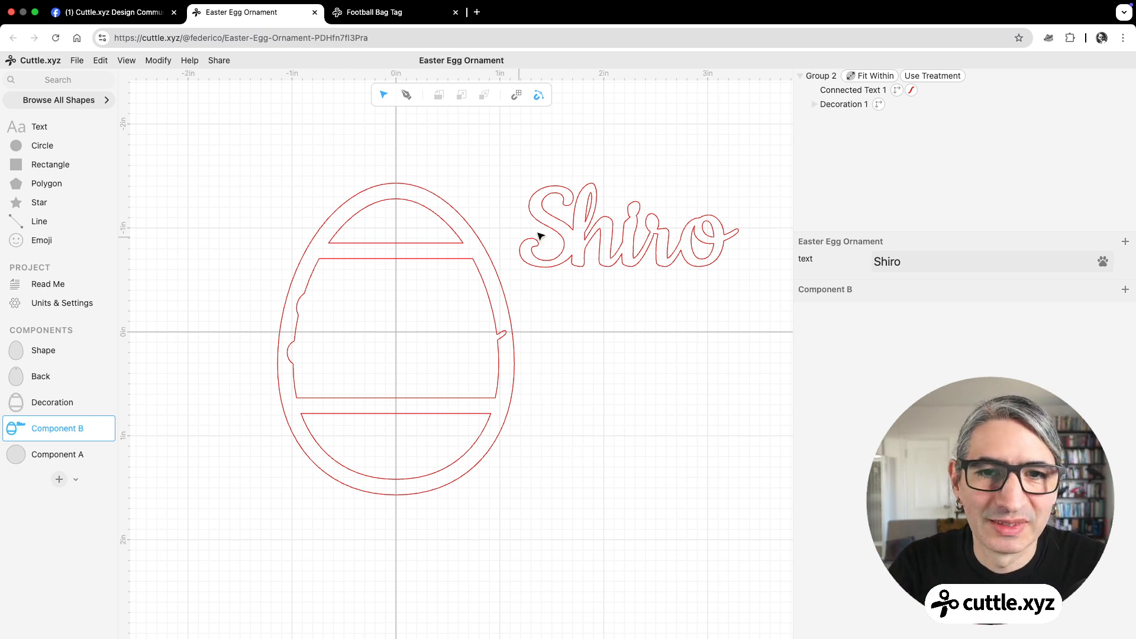
left_click(541, 207)
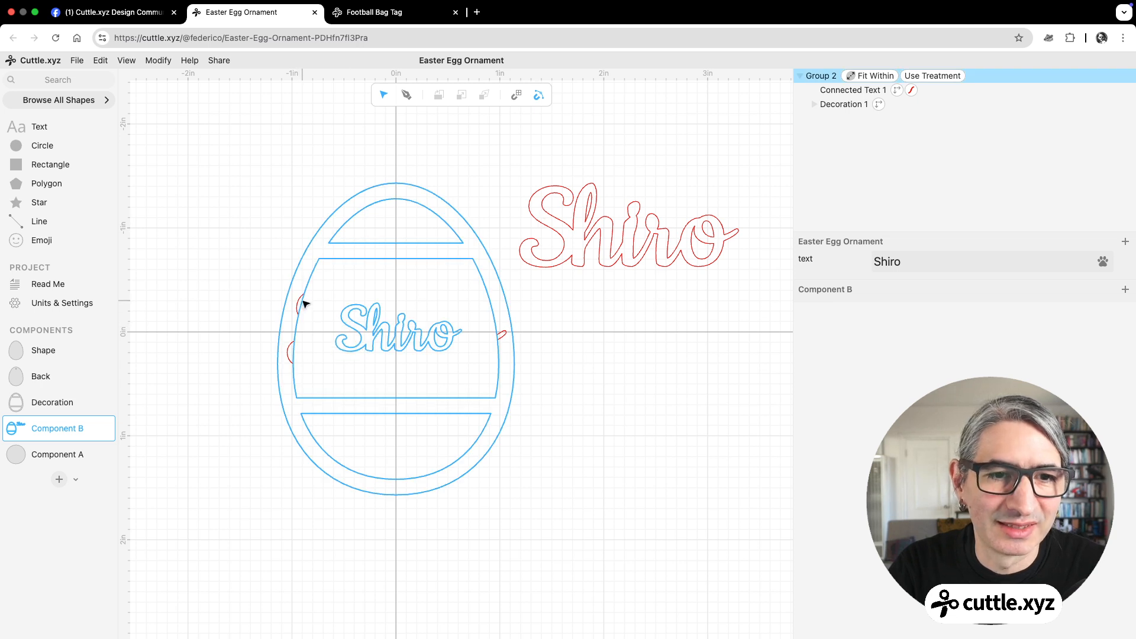
Replace the project's text parameter with a different first name, capitalizing only its first letter.
left_click_drag(908, 262, 861, 266)
type("Li")
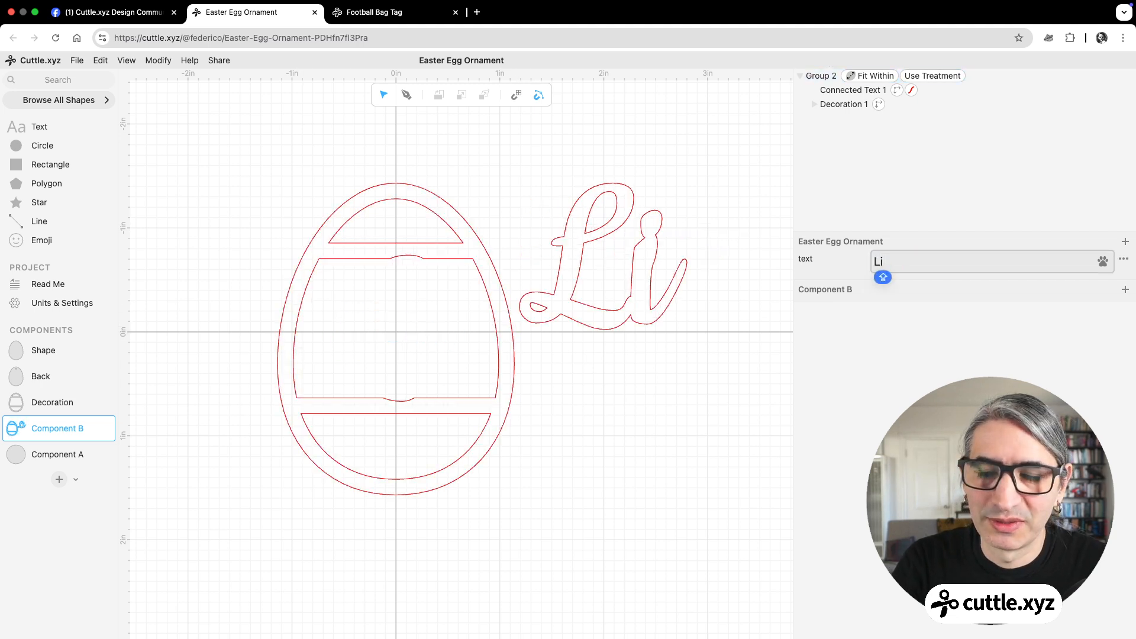
type("AM")
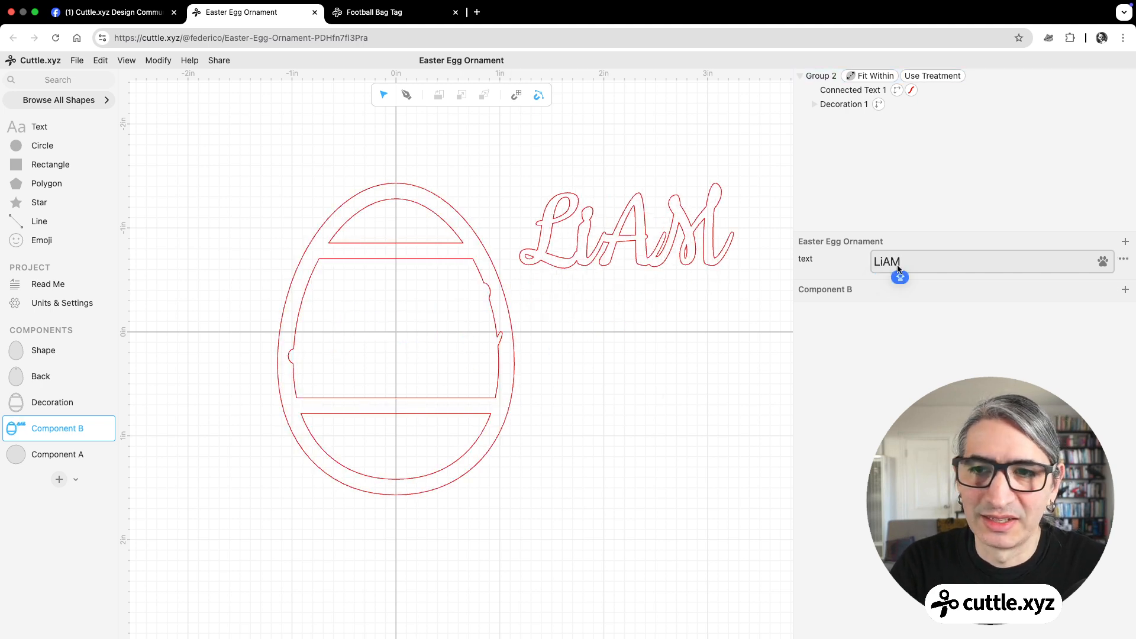
left_click_drag(901, 263, 884, 263)
key("BackSpace")
type("AM")
key("BackSpace")
key("BackSpace")
key("BackSpace")
type("iam")
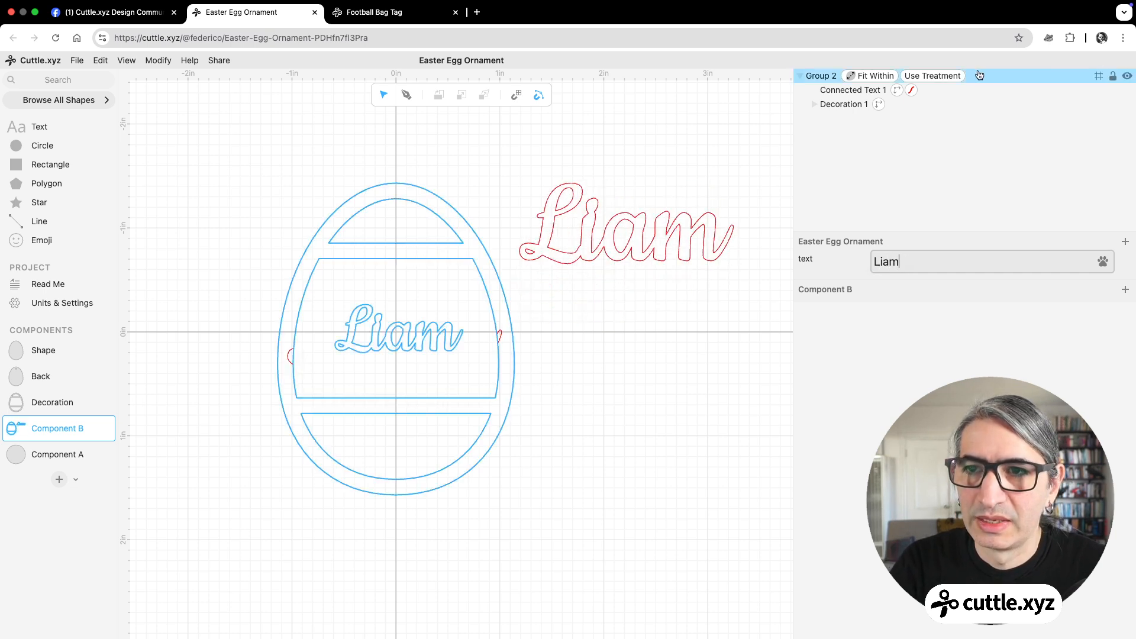
Set the treatment of the group's Use Treatment modifier to score.
left_click(932, 75)
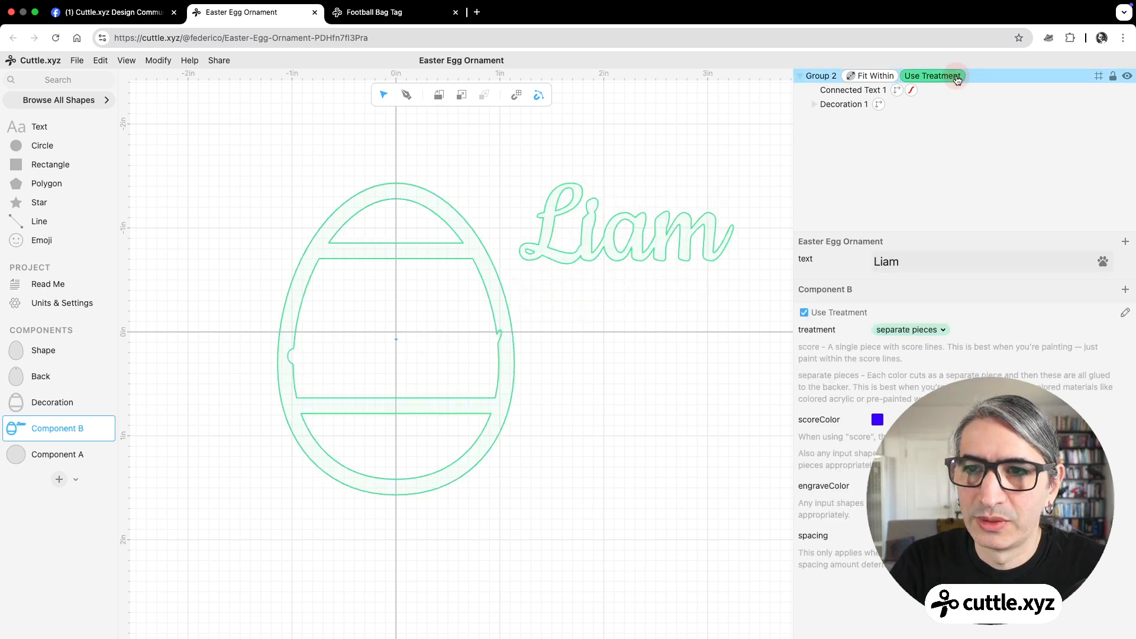
left_click(911, 330)
left_click(891, 317)
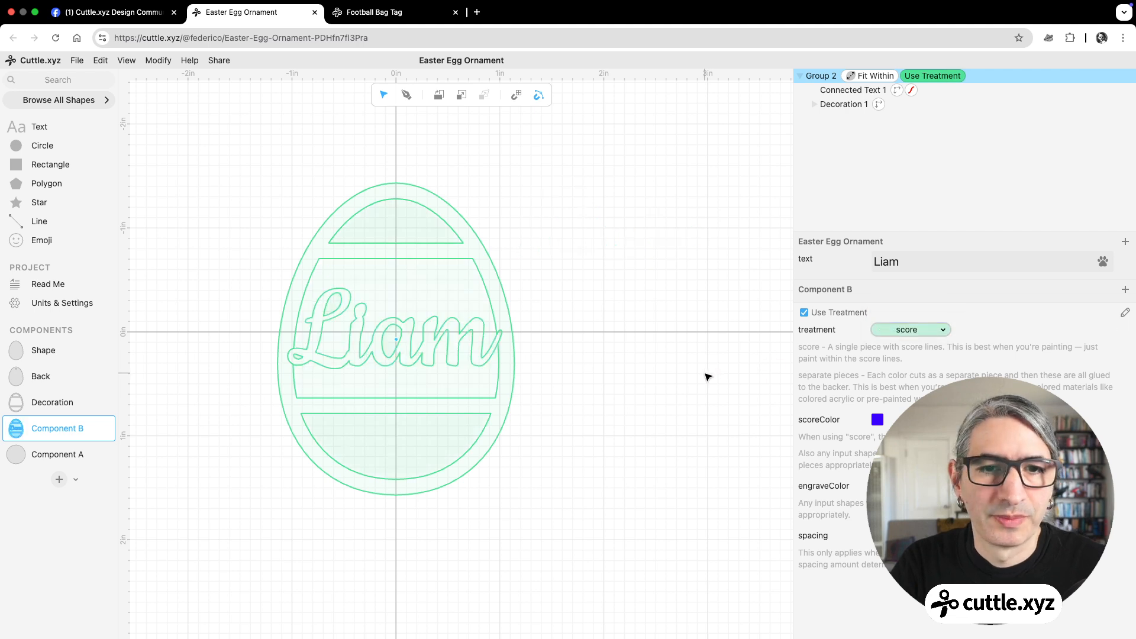
left_click(708, 377)
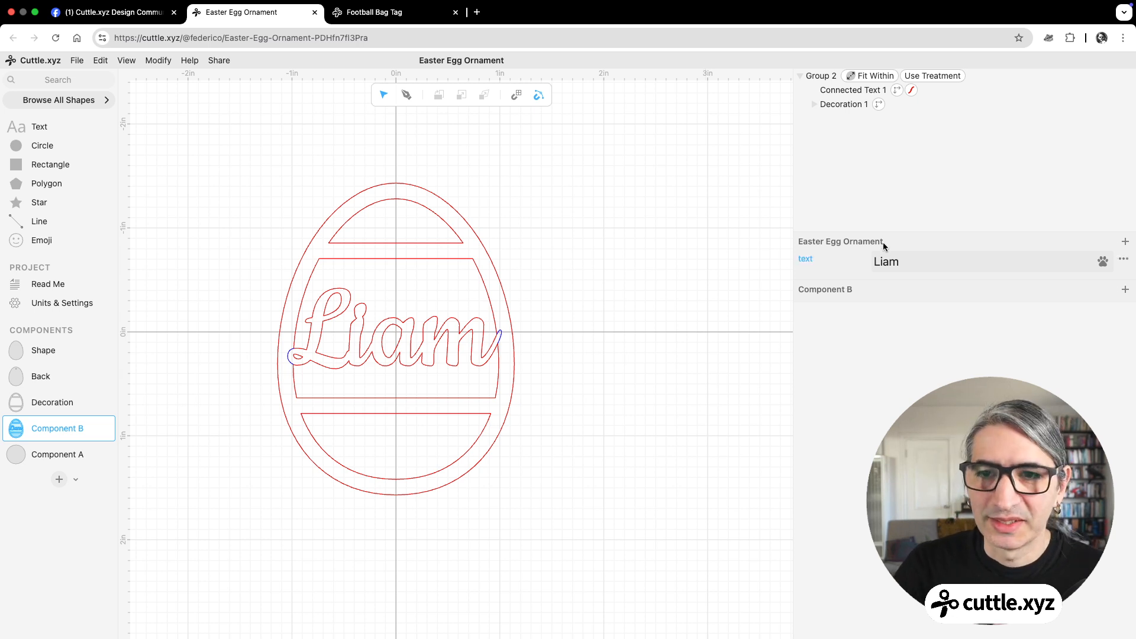
Turn the treatment option of the Use Treatment modifier into a parameter of Component B.
left_click(857, 105)
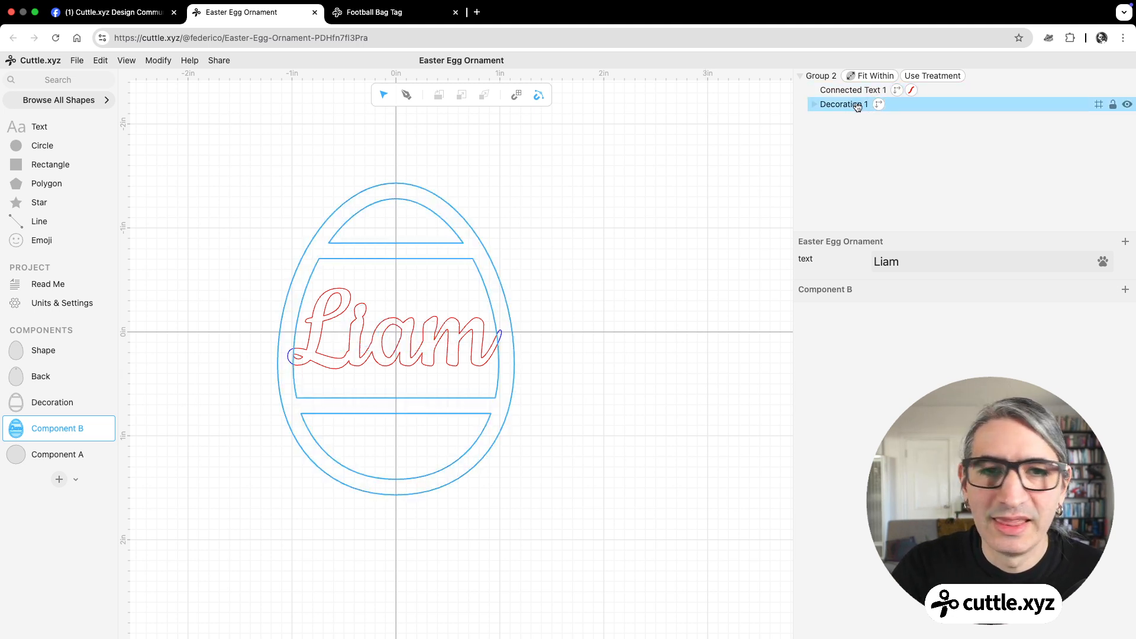
left_click(933, 77)
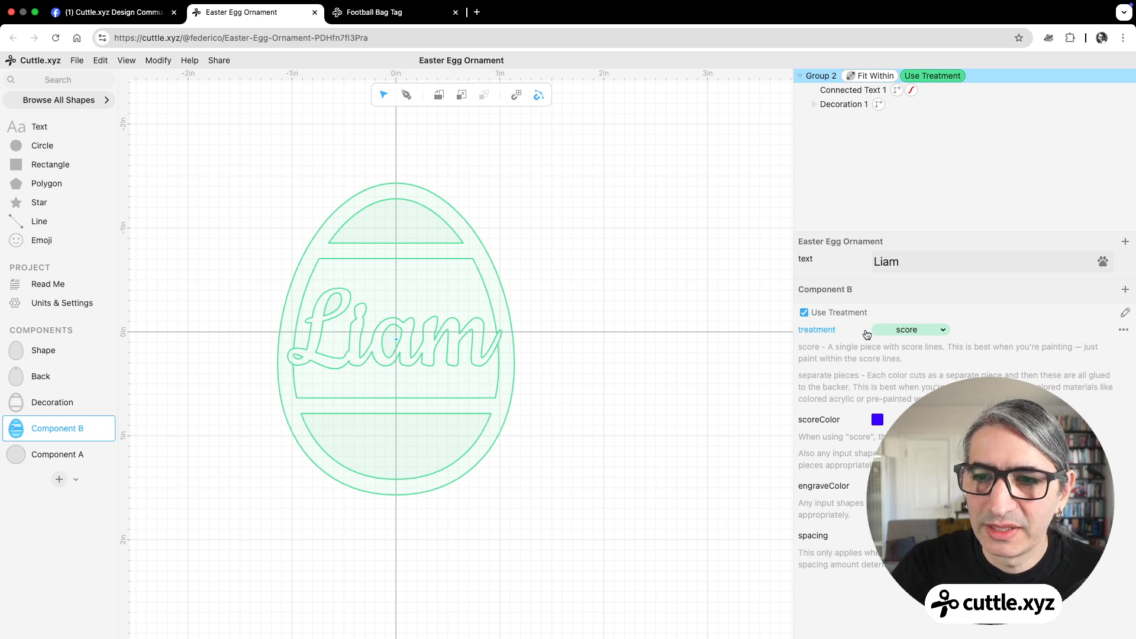
left_click(923, 338)
left_click(1000, 327)
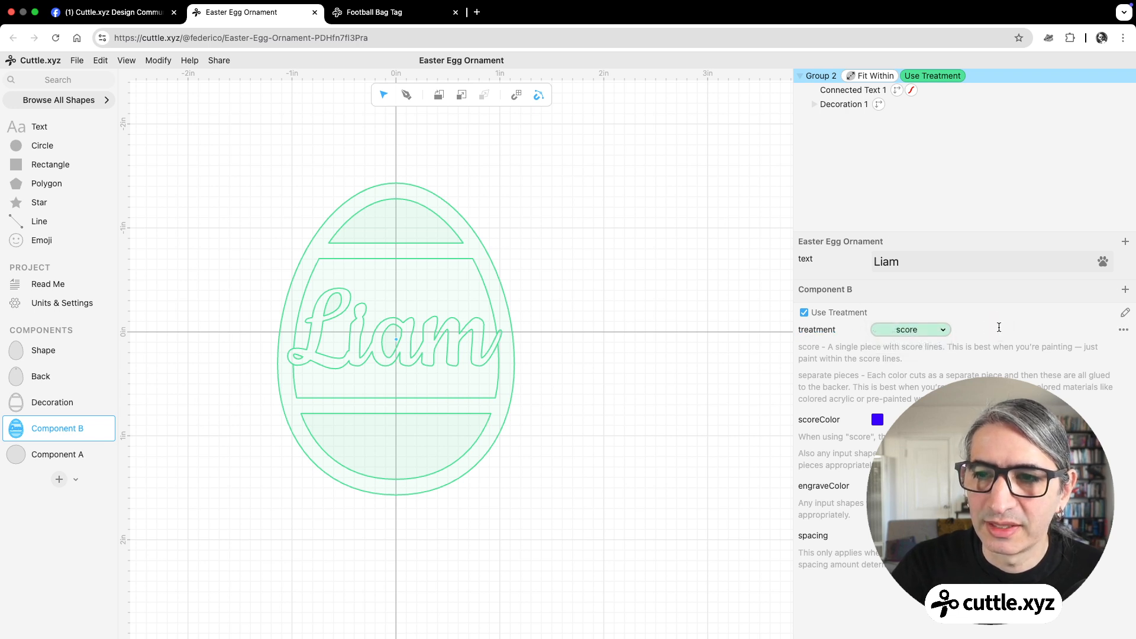
left_click(1123, 333)
left_click(1086, 318)
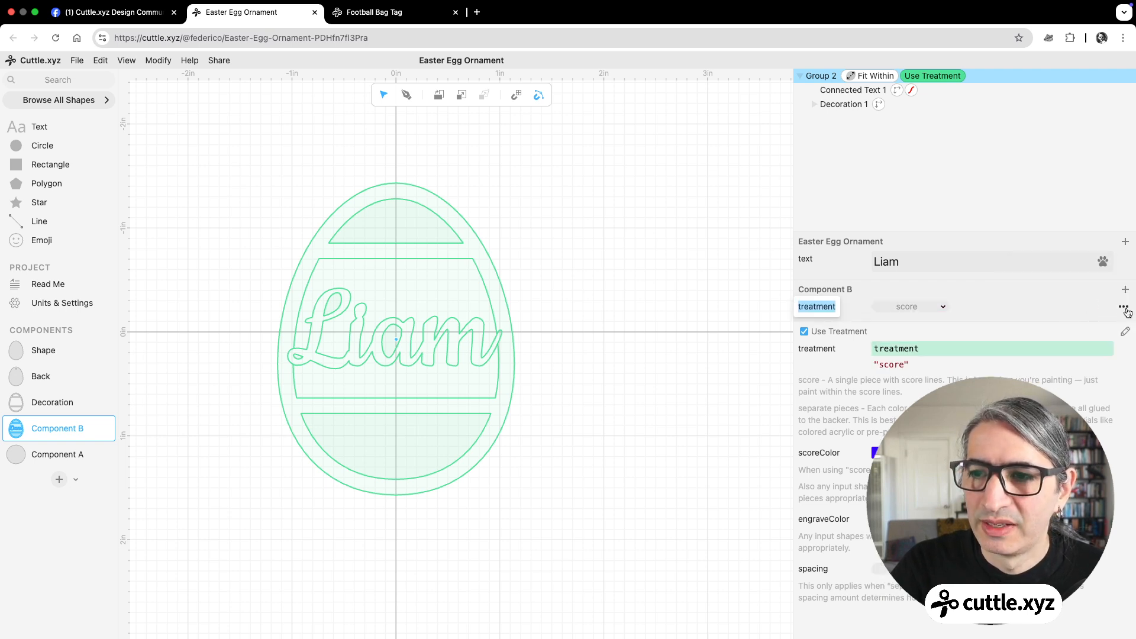
Move Component B's treatment parameter to the project level.
left_click(1124, 309)
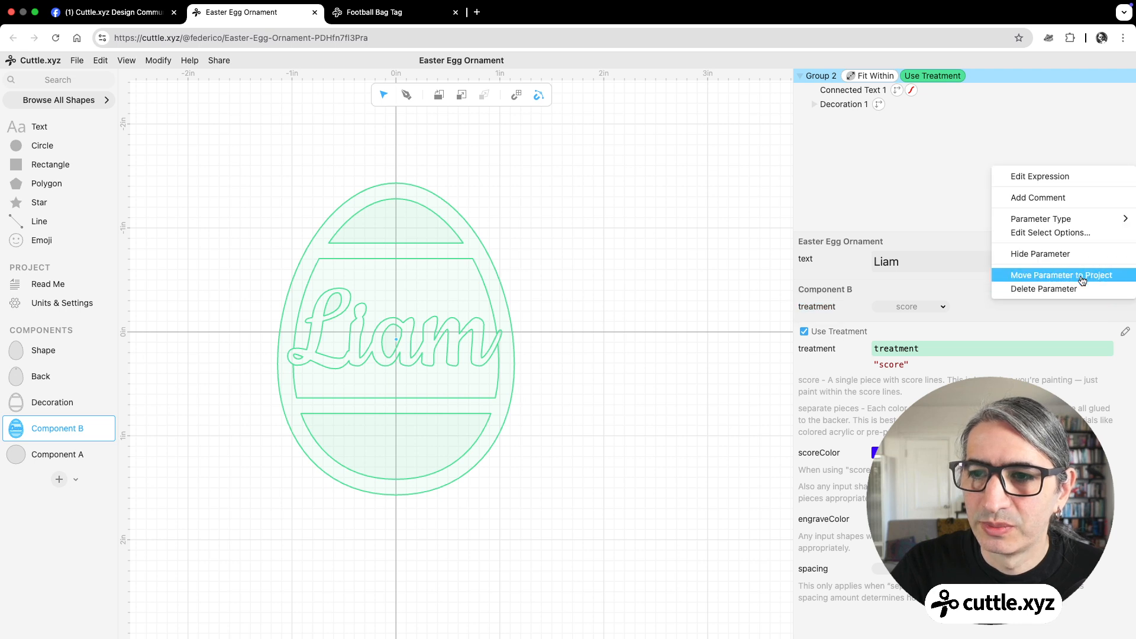
left_click(1082, 280)
left_click(722, 290)
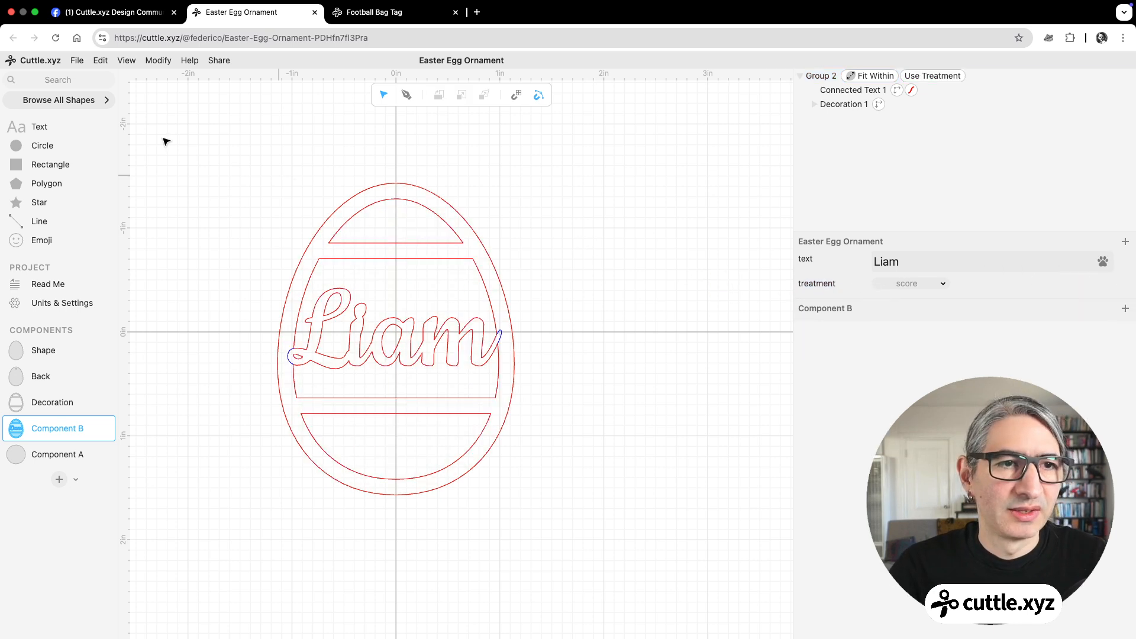
Insert Component B into the project's Read Me notes.
left_click(50, 286)
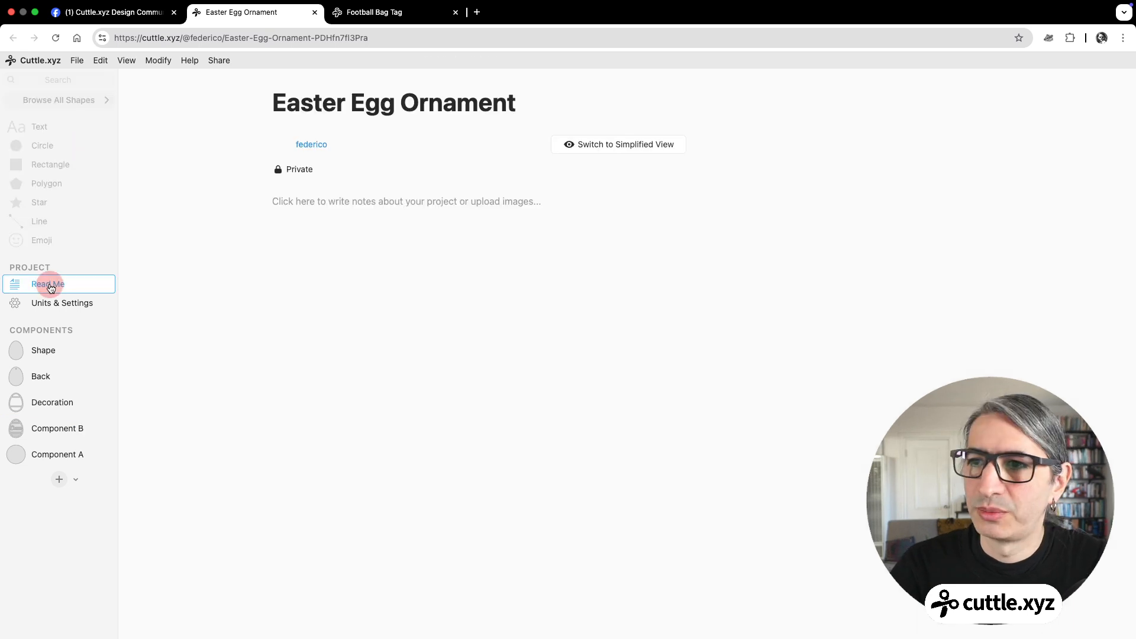
left_click(329, 218)
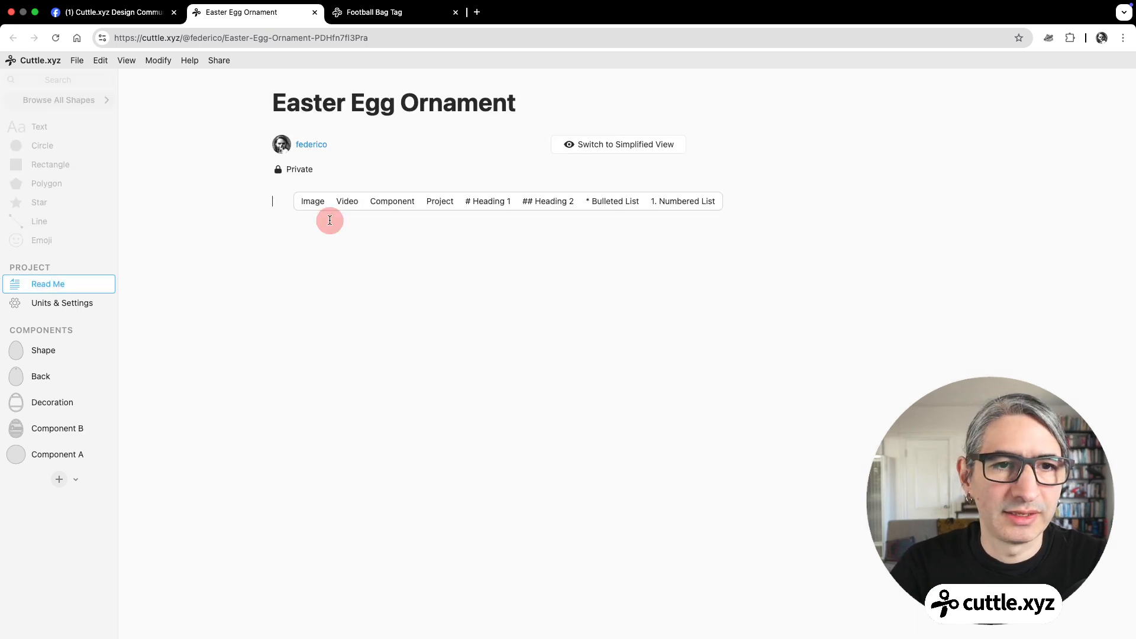
left_click(393, 204)
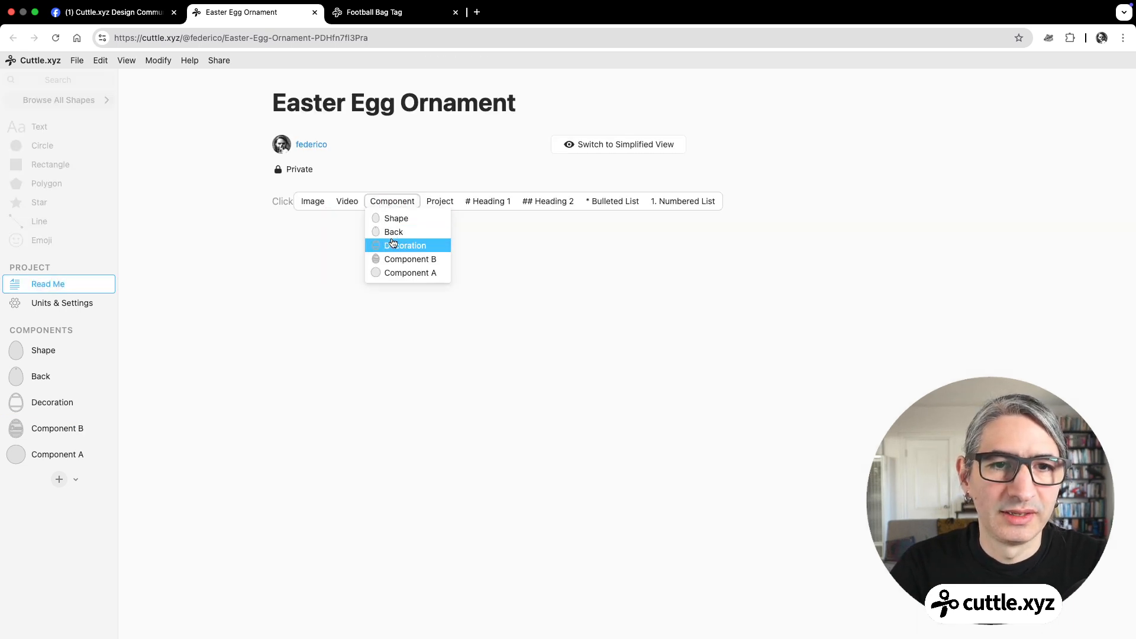
left_click(399, 261)
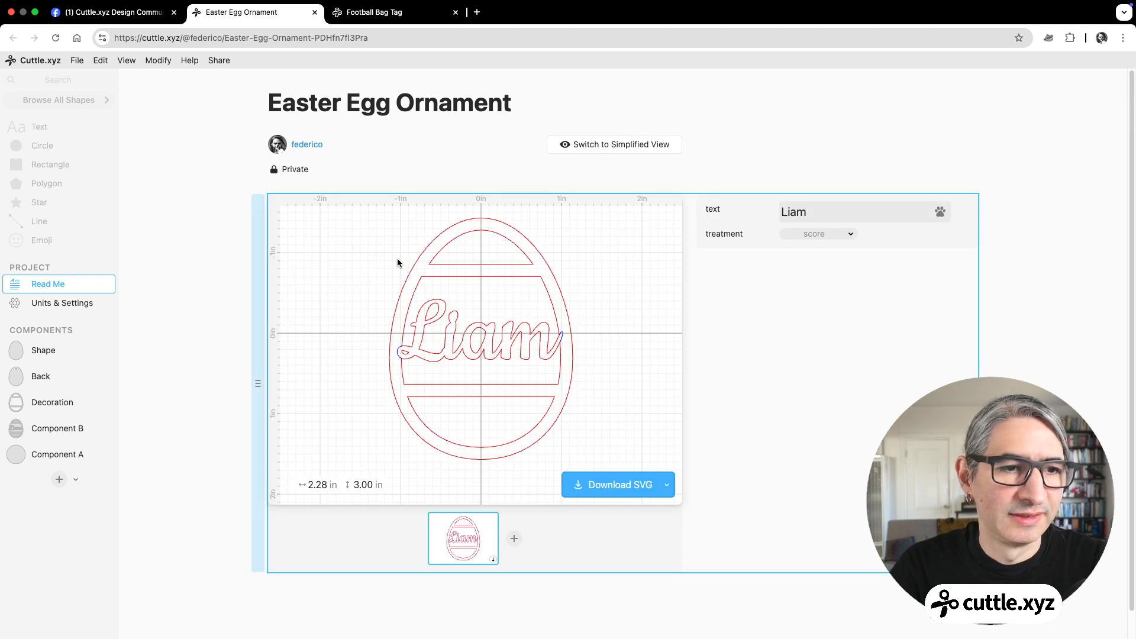
Try out the treatment options on the component embedded in the Read Me.
left_click(808, 233)
left_click(809, 234)
left_click(810, 230)
left_click(809, 225)
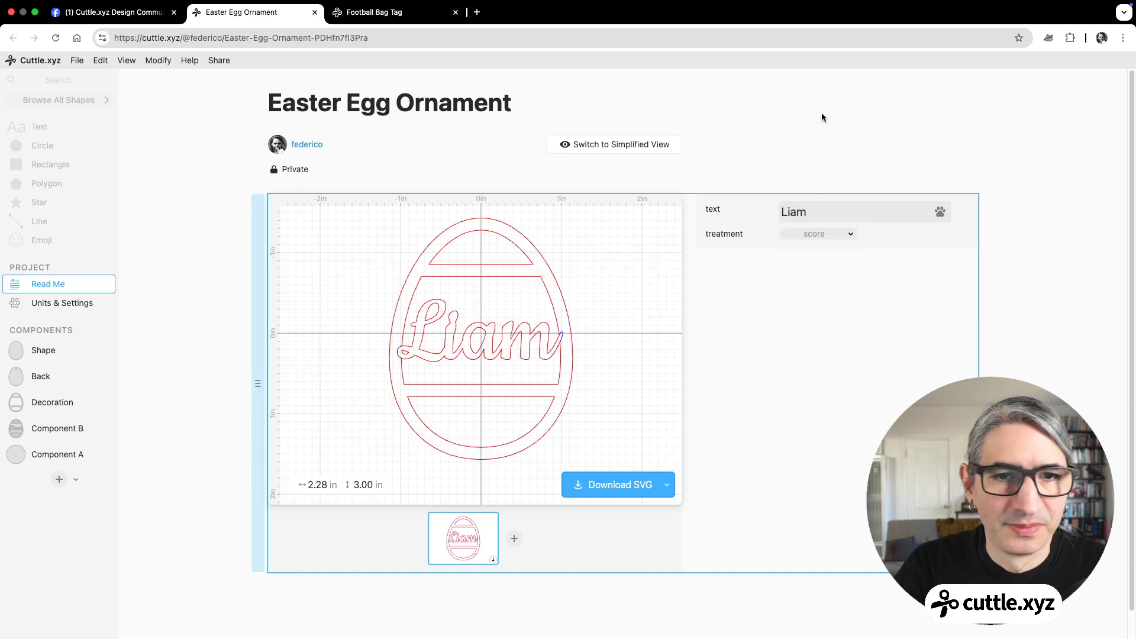
Rename Component B as Front Layer.
left_click(39, 347)
left_click(51, 378)
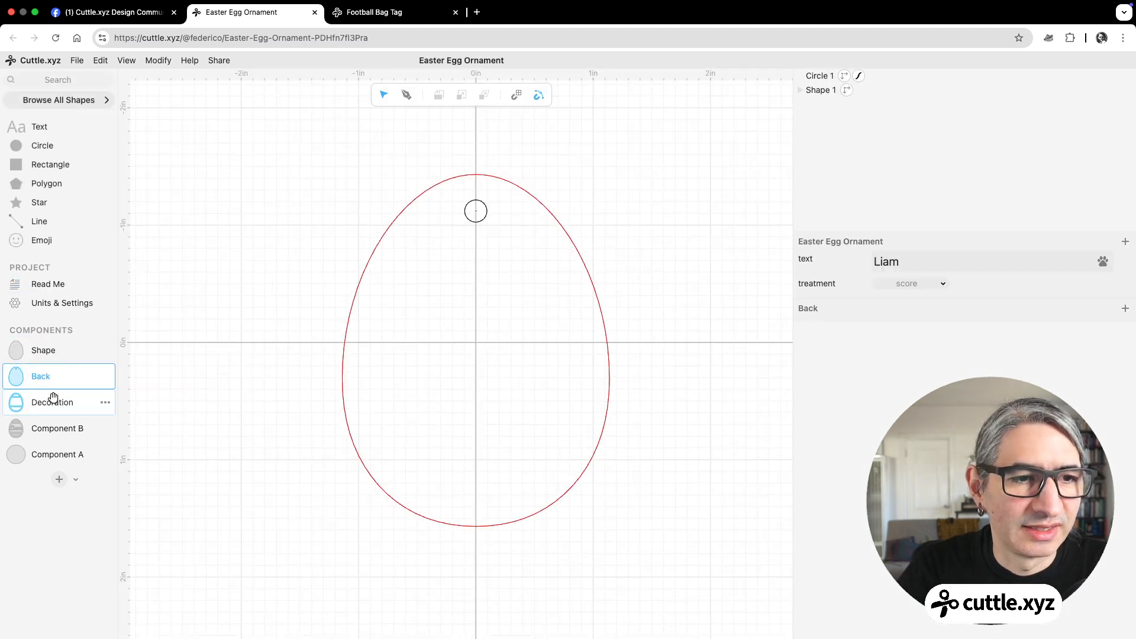
left_click(53, 399)
left_click(71, 427)
double_click(73, 430)
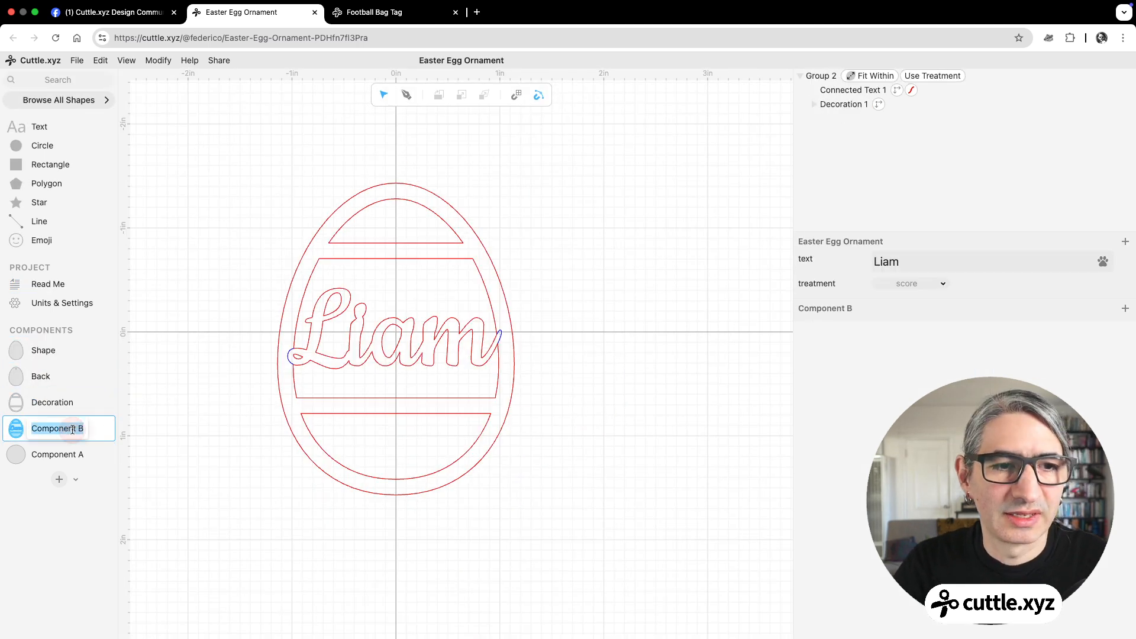
type("Front Layer")
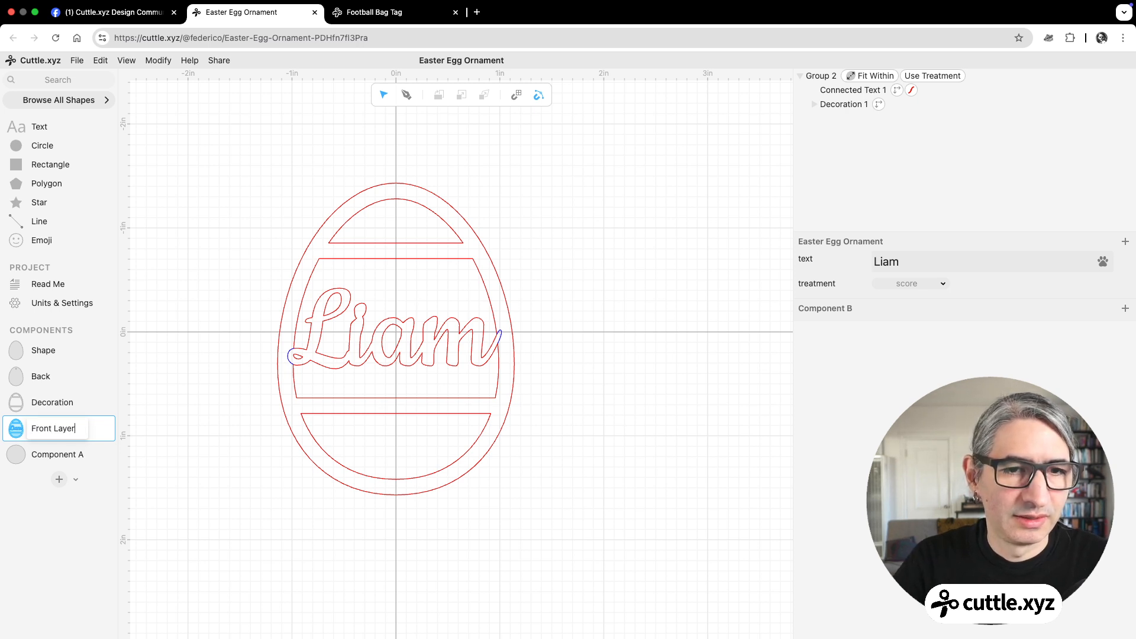
Examine the parameters of the Football Bag Tag project, including its Name Font group, and return to the Easter Egg Ornament project.
left_click(563, 427)
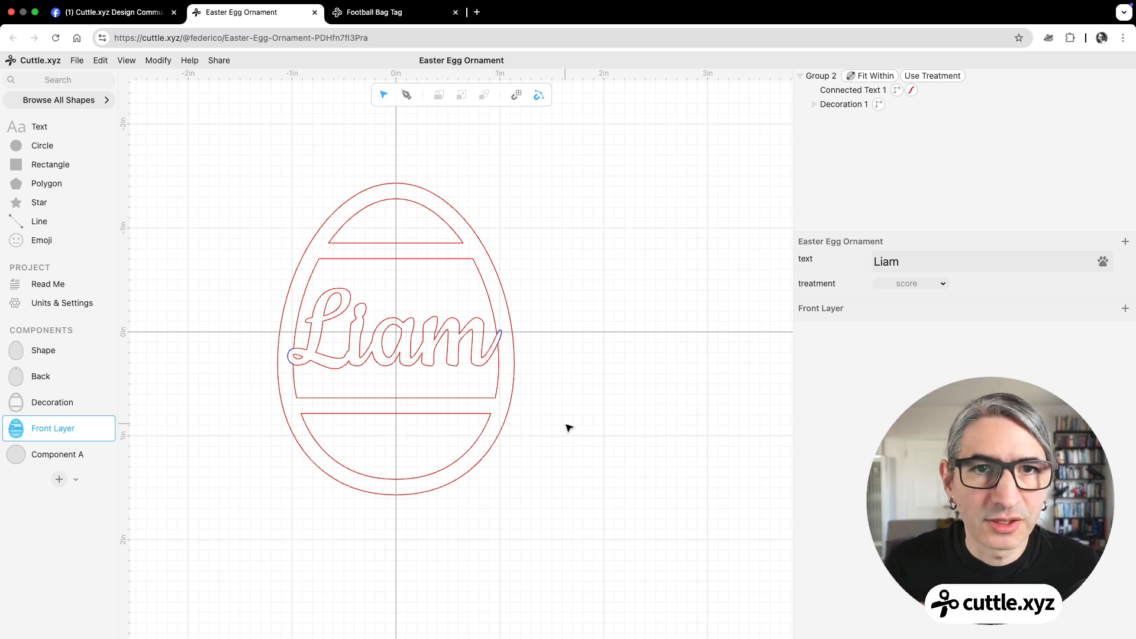
left_click(376, 13)
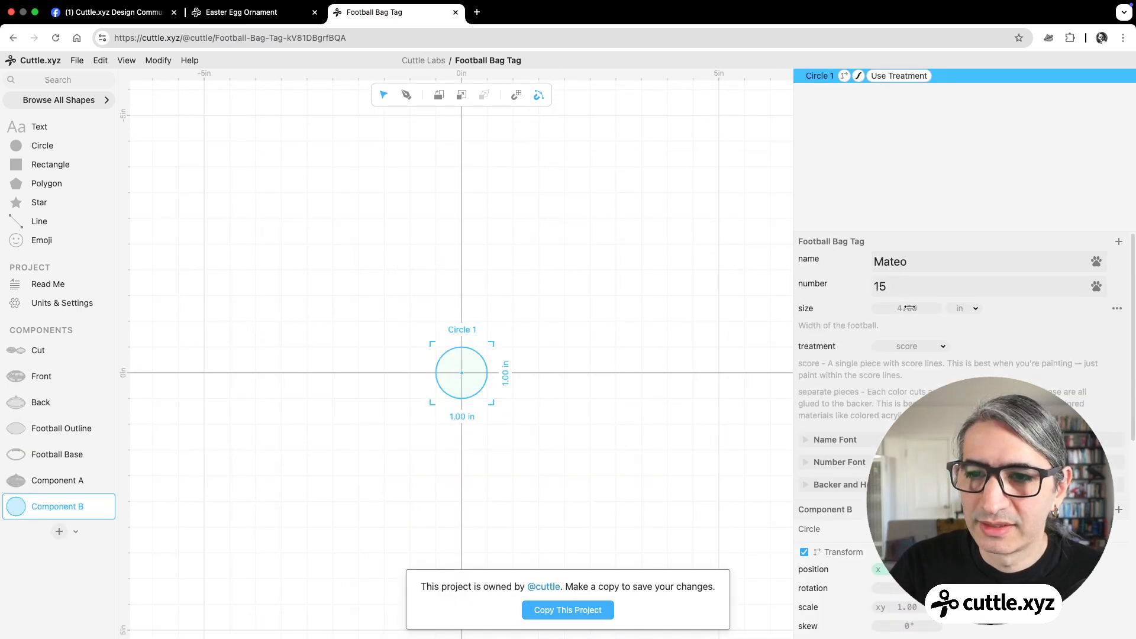
scroll(875, 332, "down", 1)
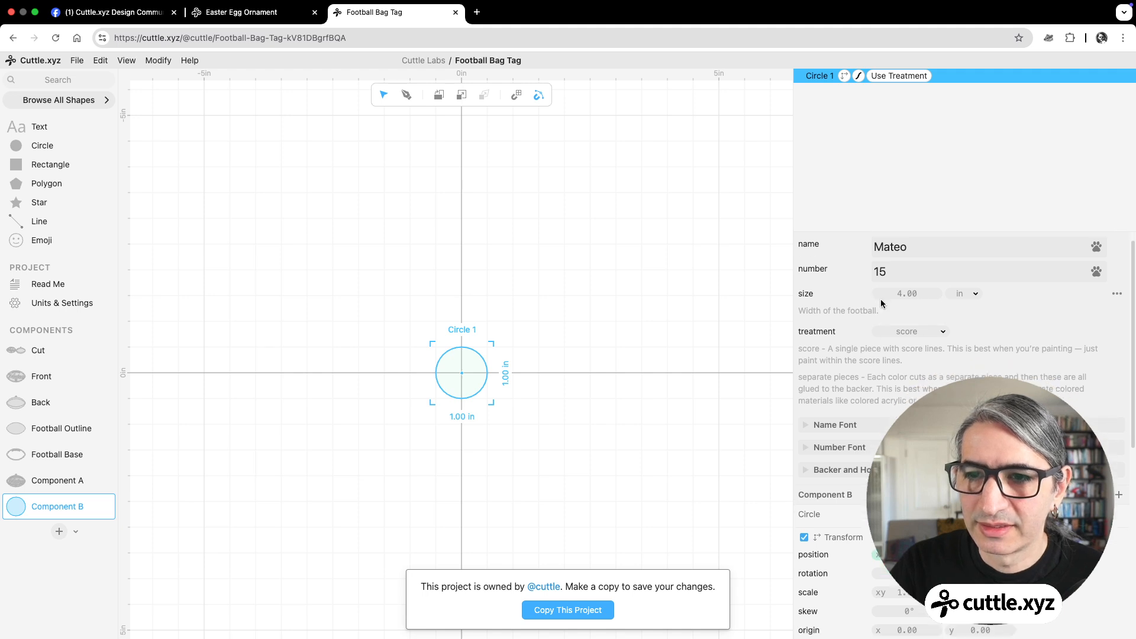
scroll(868, 296, "down", 5)
left_click(857, 271)
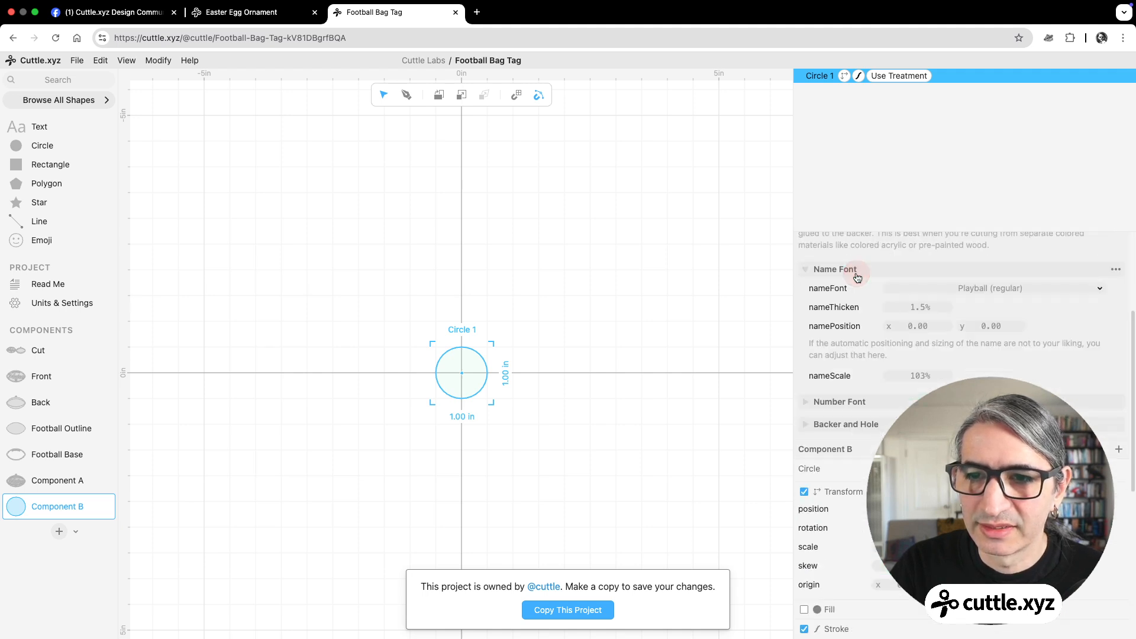
left_click(843, 271)
left_click(570, 290)
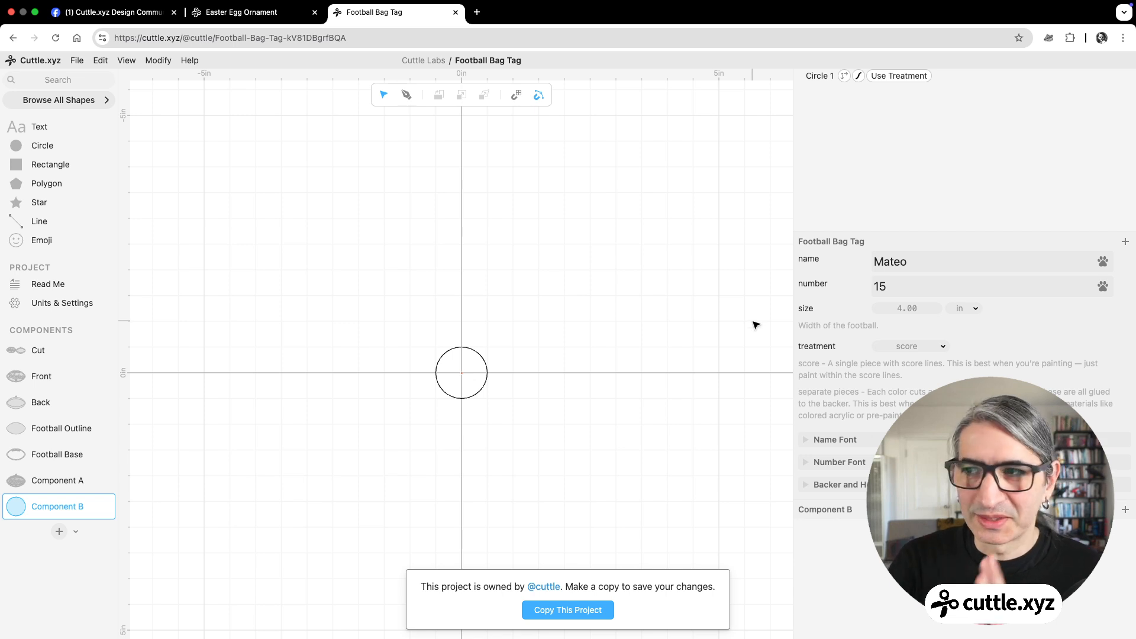
left_click(240, 18)
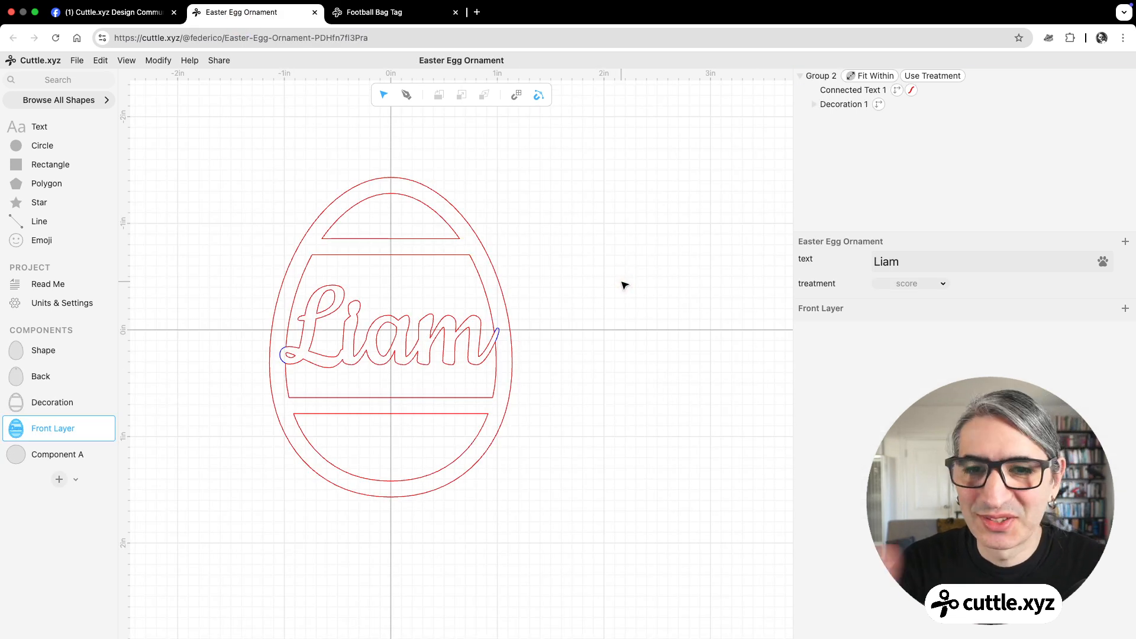
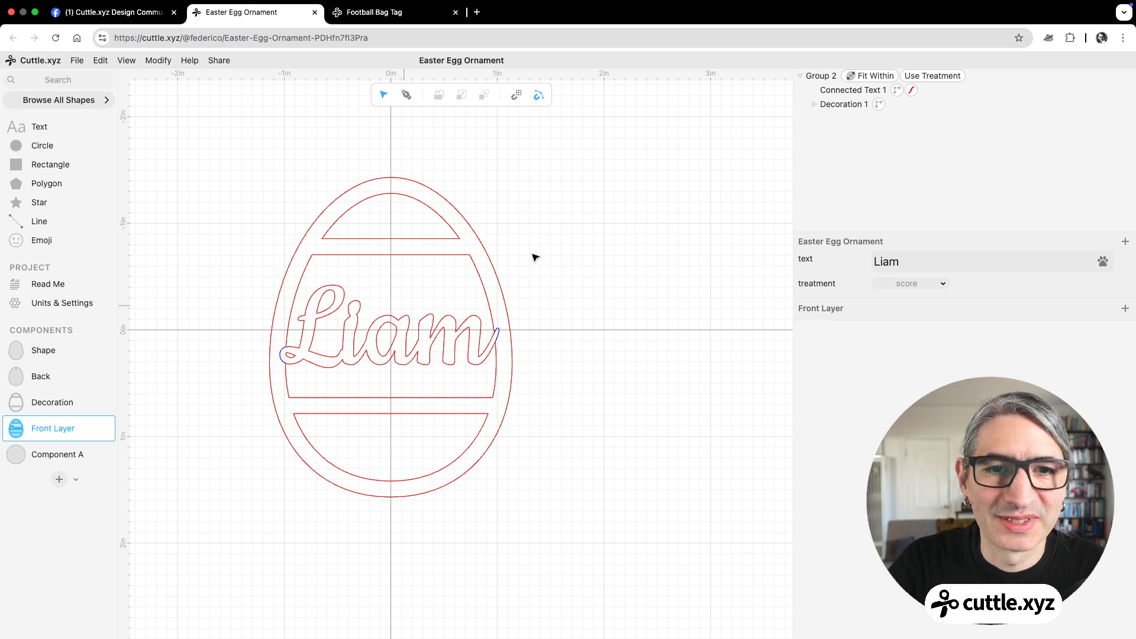
Extract the Front Layer's Connected Text font as a parameter named font and move it to the project level.
scroll(534, 258, "left", 3)
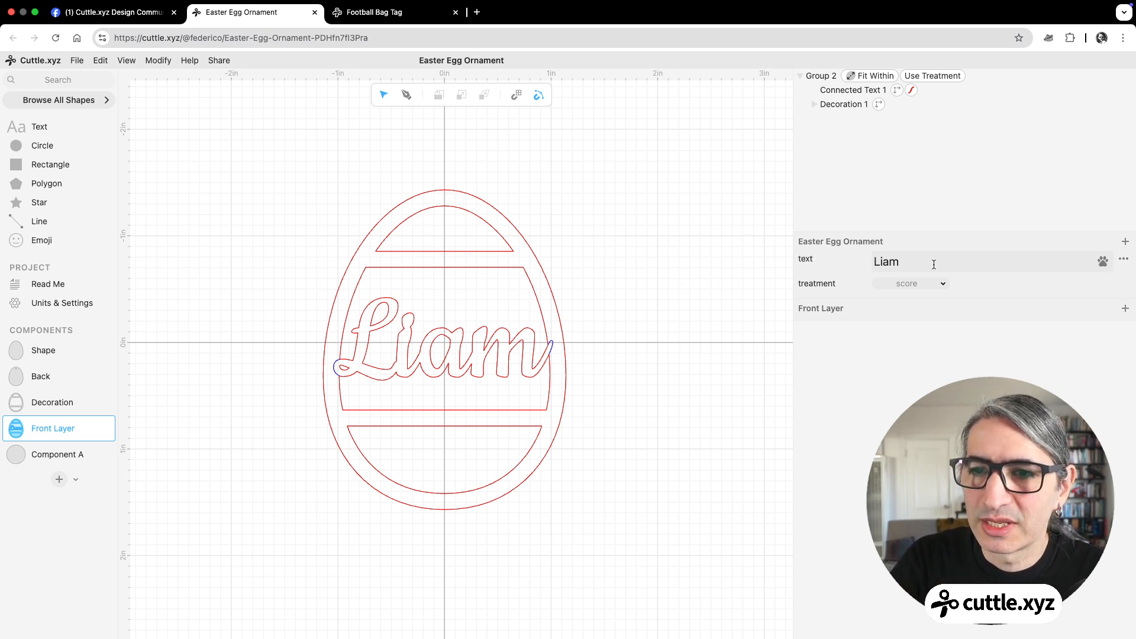
left_click(844, 97)
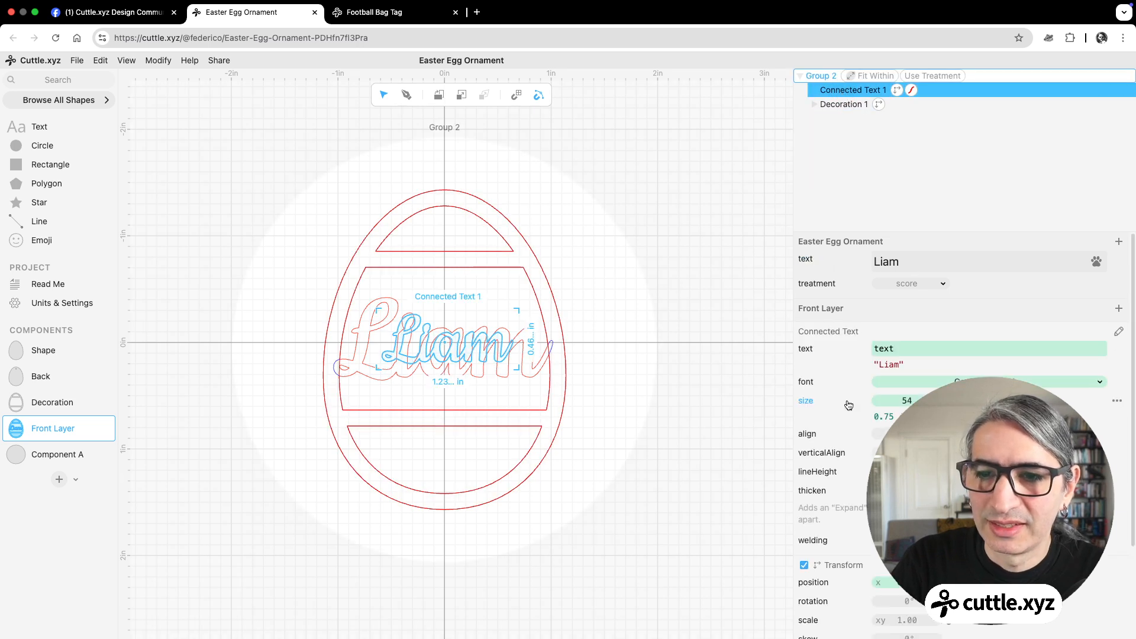
left_click(1118, 382)
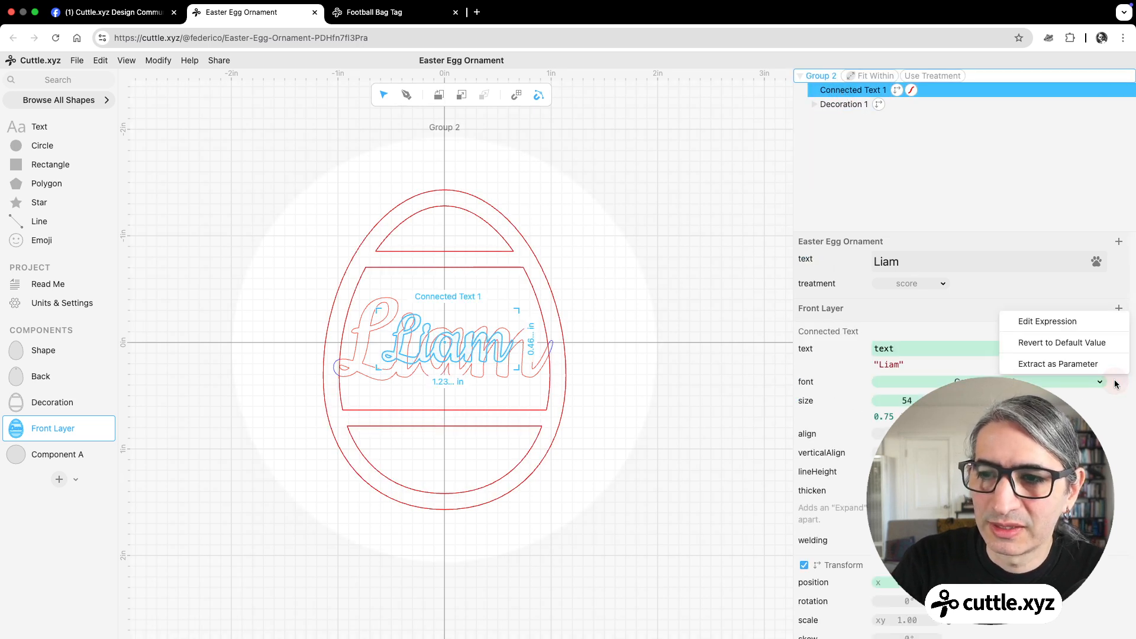
left_click(1084, 371)
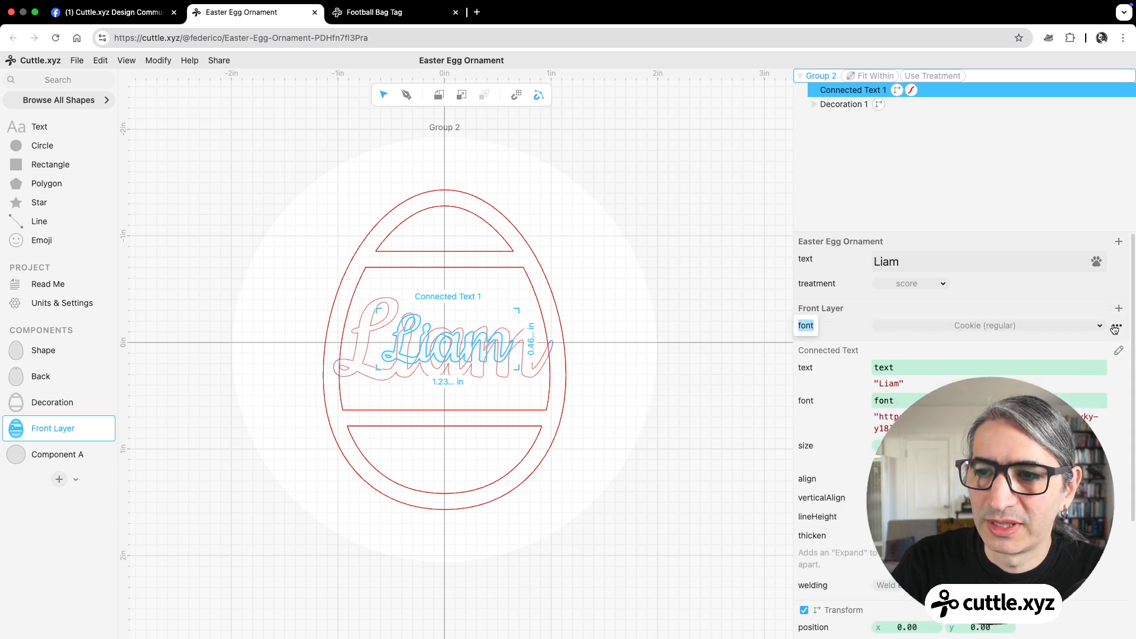
left_click(1116, 326)
left_click(1084, 304)
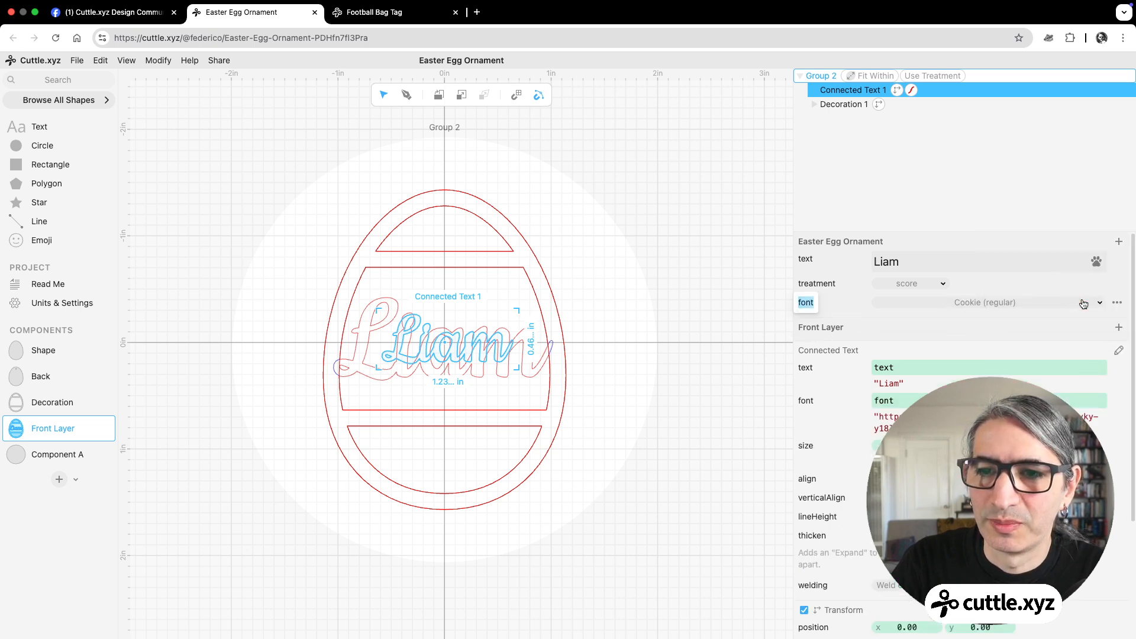
left_click(679, 388)
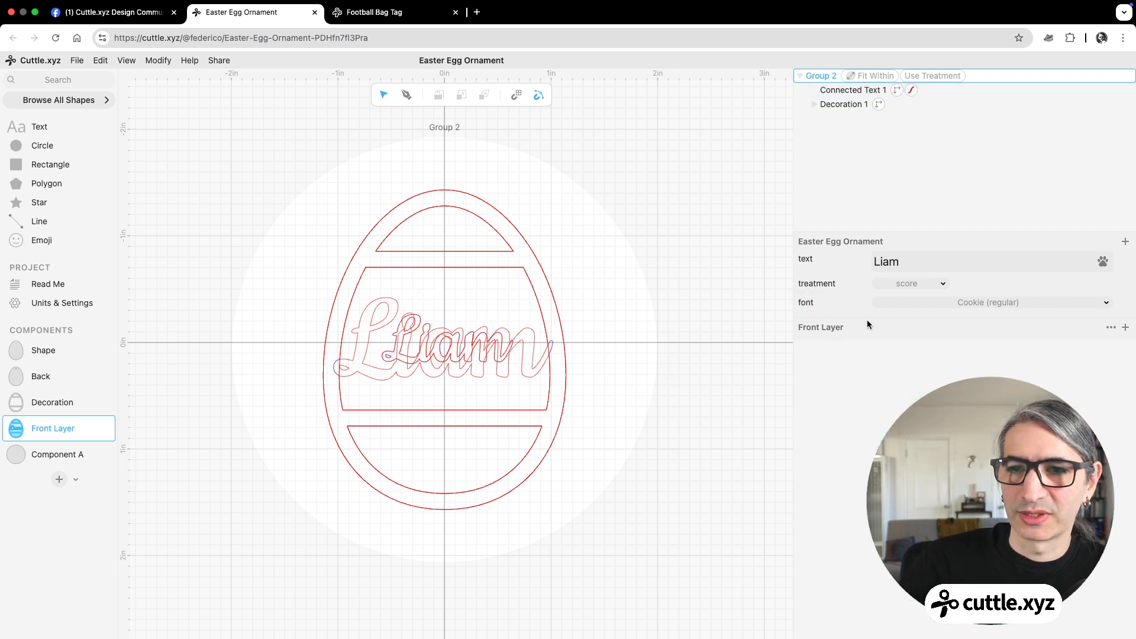
left_click(968, 301)
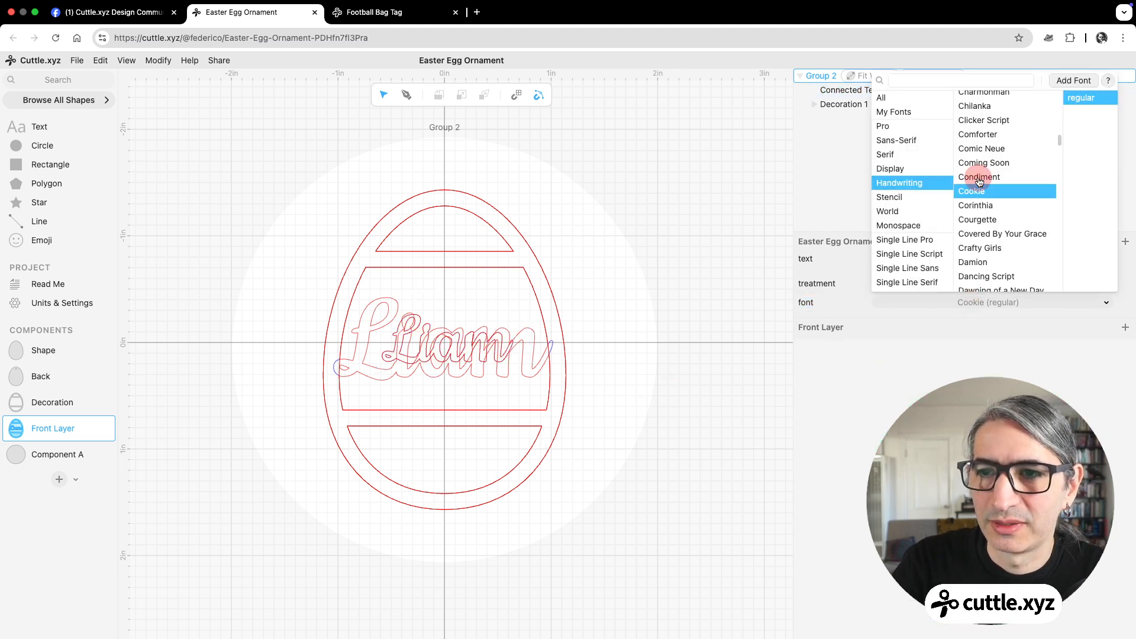
left_click(723, 274)
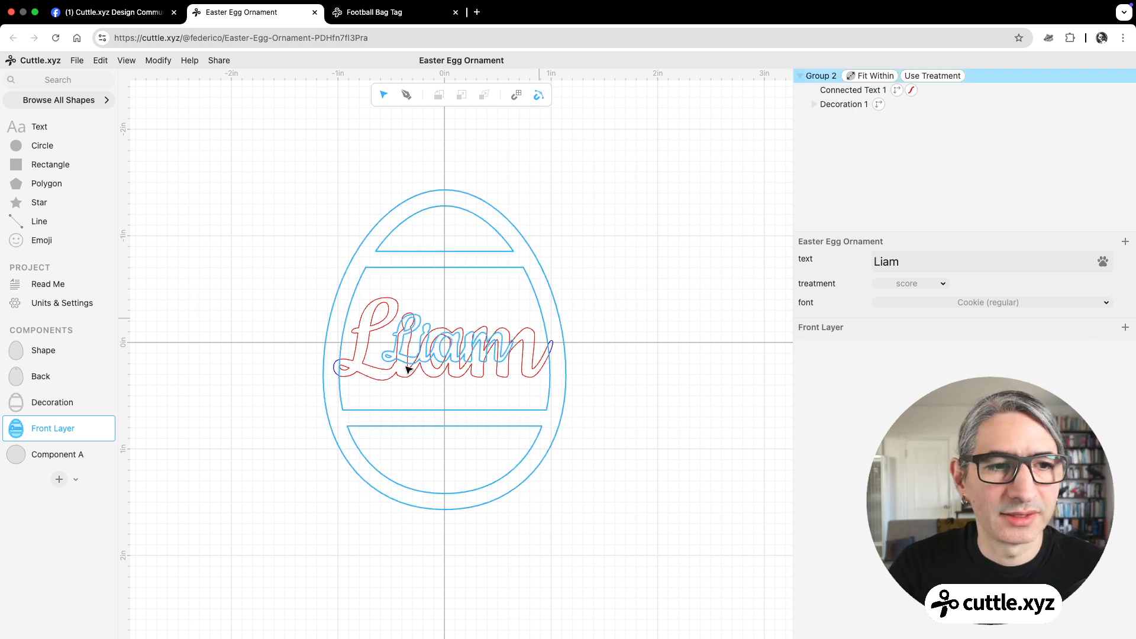
Review the Back component, the Front Layer and the component embedded in the Read Me.
left_click(24, 377)
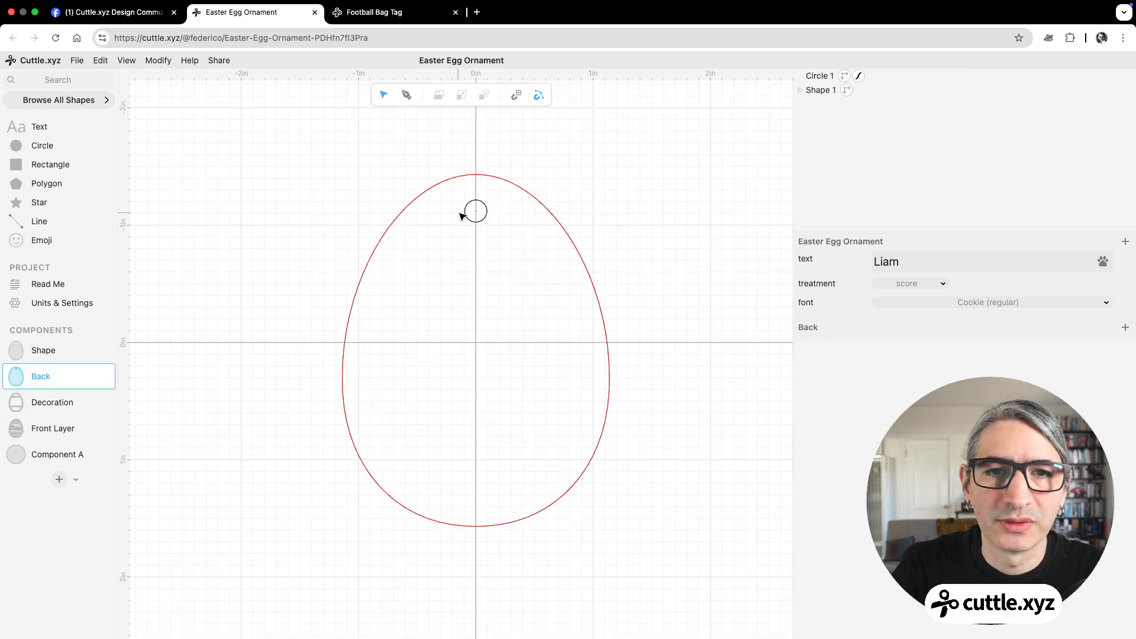
left_click(341, 229)
left_click(341, 229)
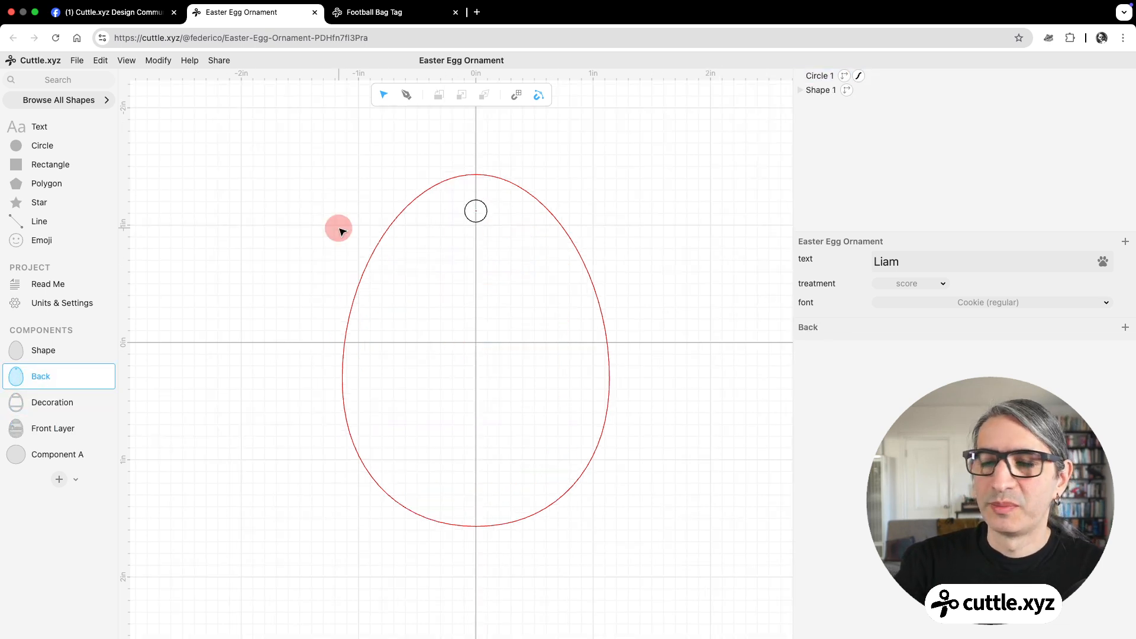
left_click(78, 421)
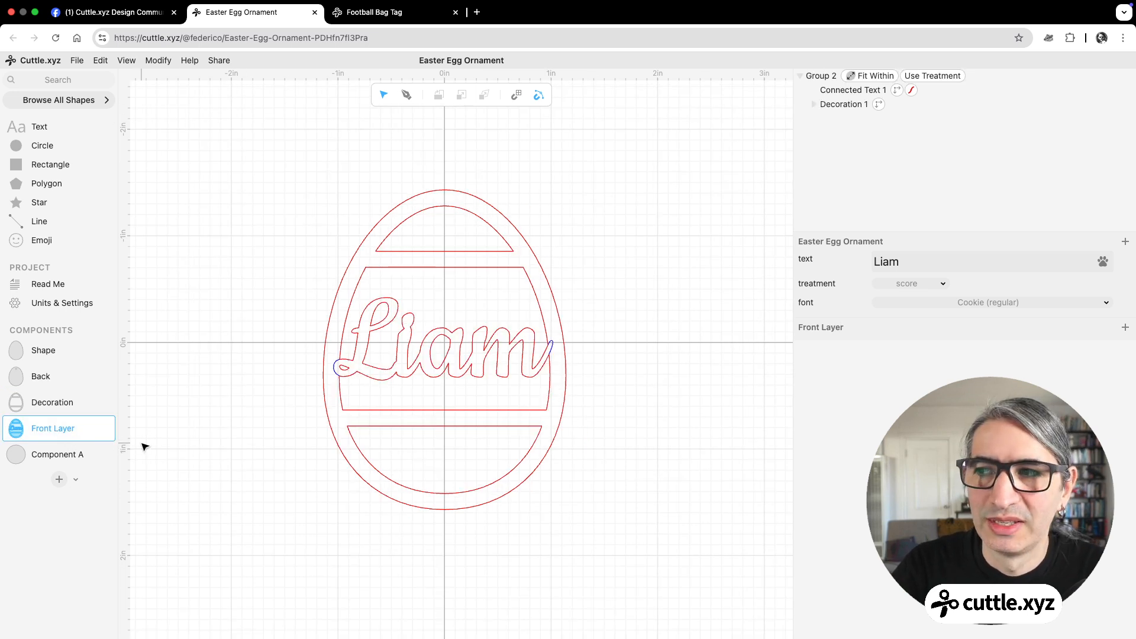
left_click(61, 286)
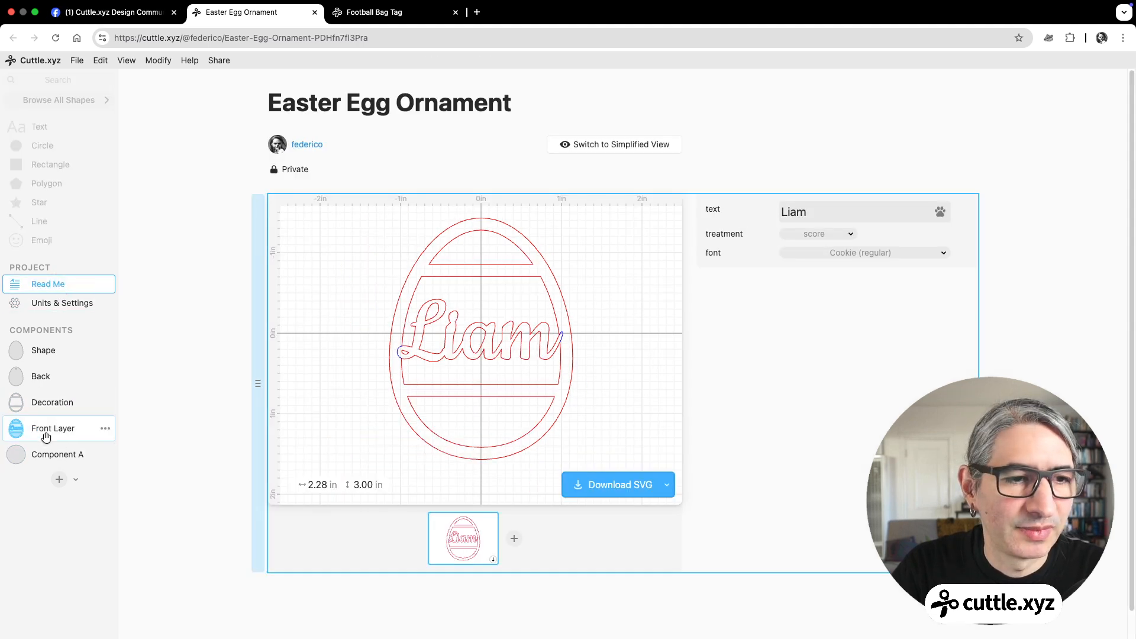
left_click(46, 435)
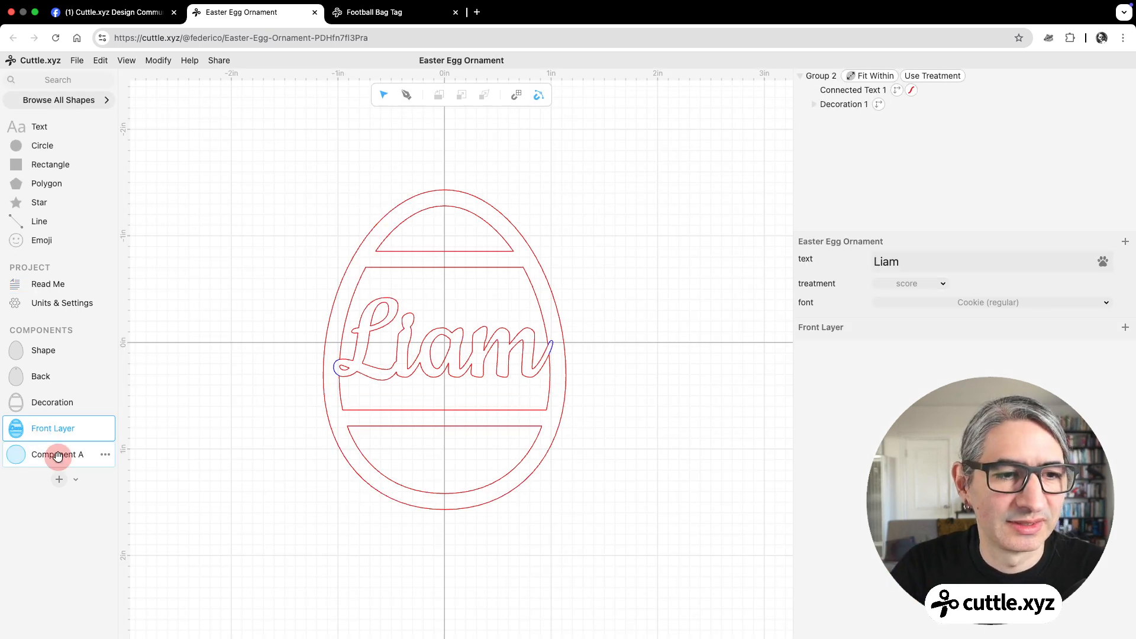
Rename Component A as Cut and delete the circle inside it.
double_click(58, 456)
type("Cut")
left_click(260, 433)
left_click_drag(304, 311, 612, 460)
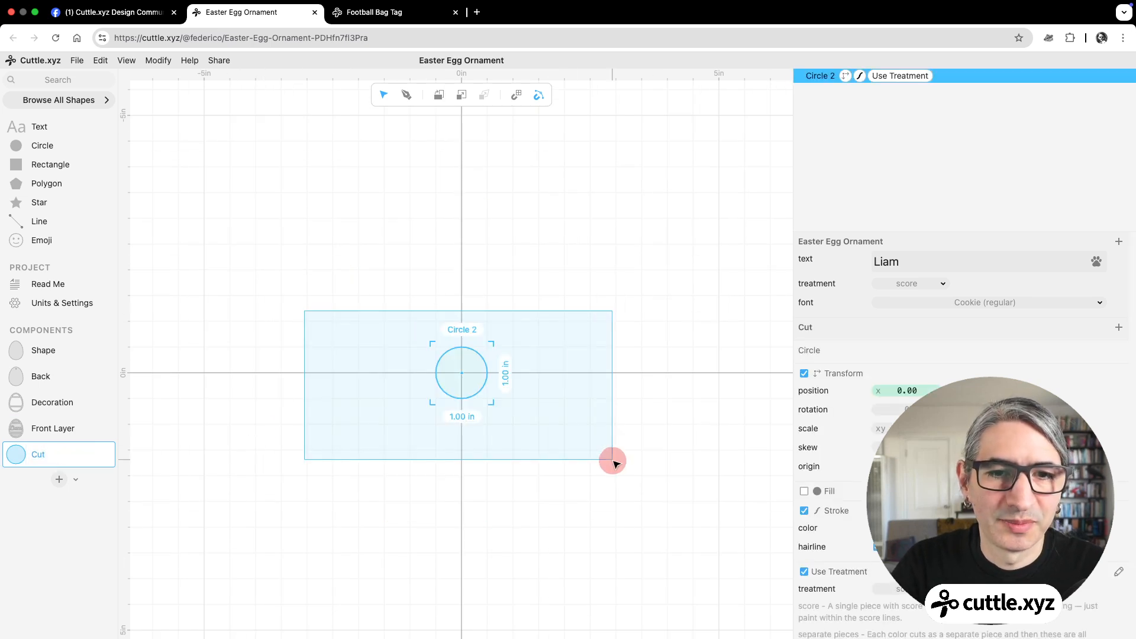
key("Delete")
Find the Auto Layout shape and place it at the origin of the Cut component.
left_click_drag(561, 379, 480, 316)
left_click(47, 80)
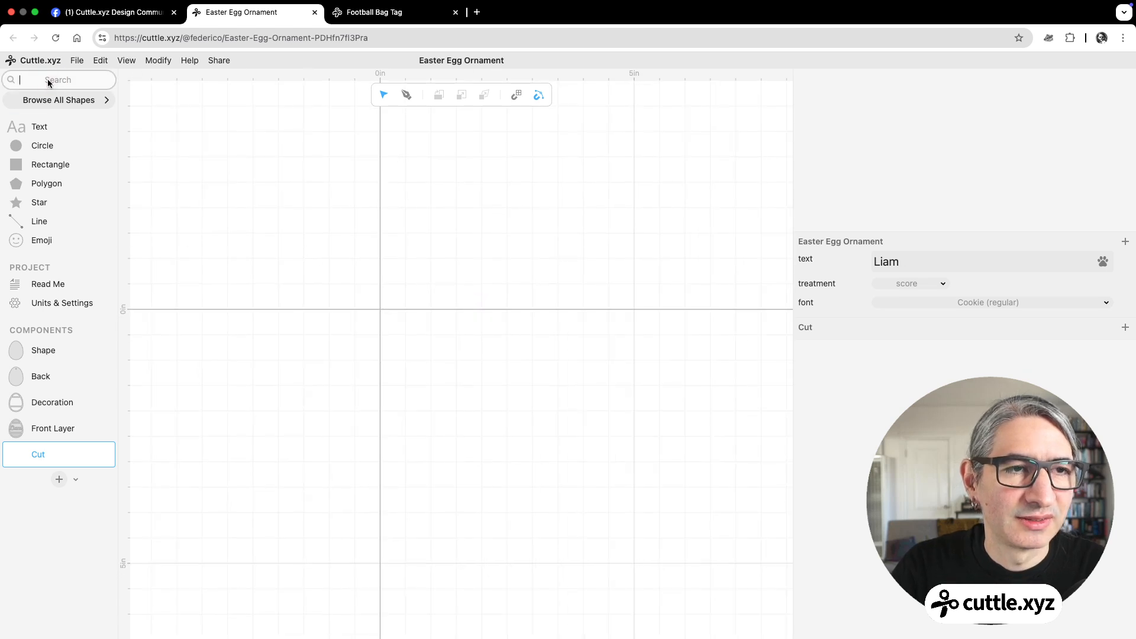
type("auto")
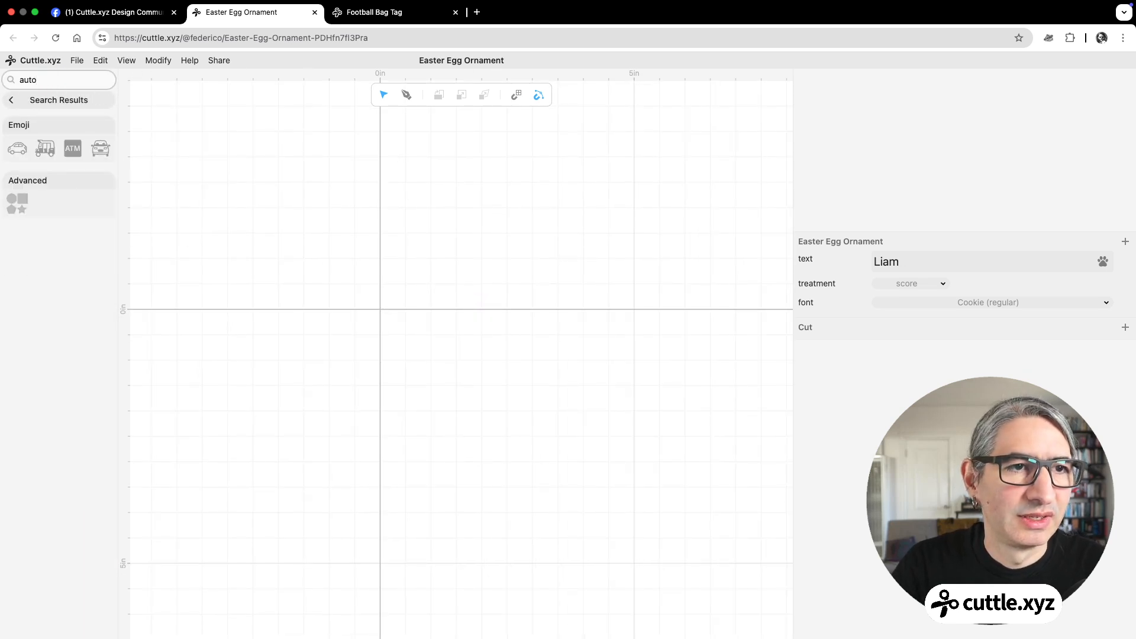
left_click_drag(19, 201, 379, 307)
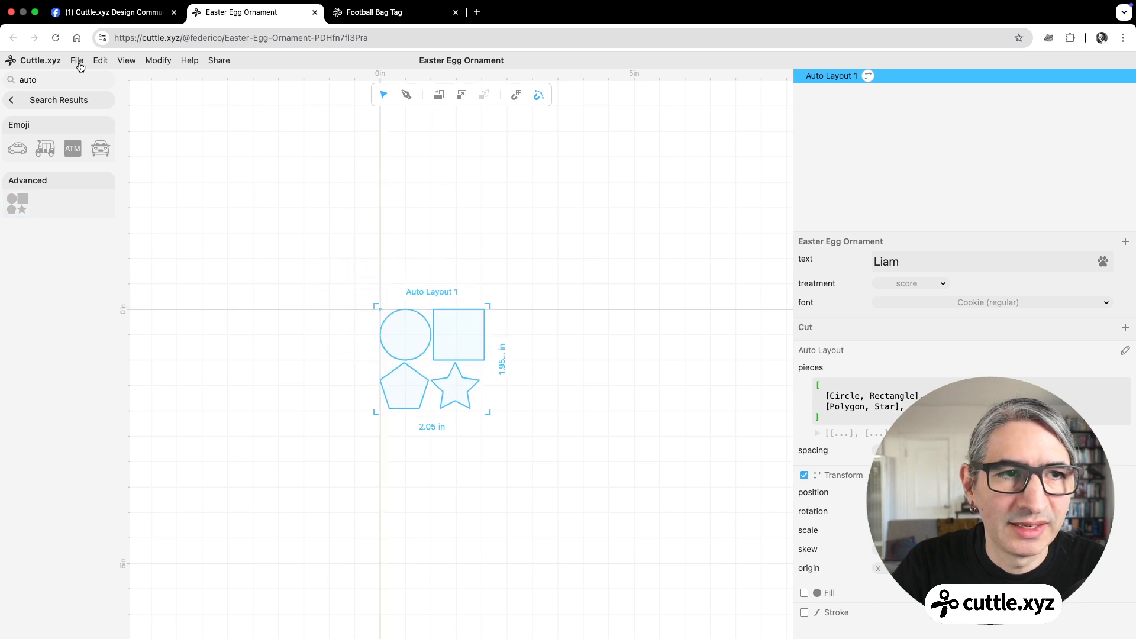
left_click(60, 100)
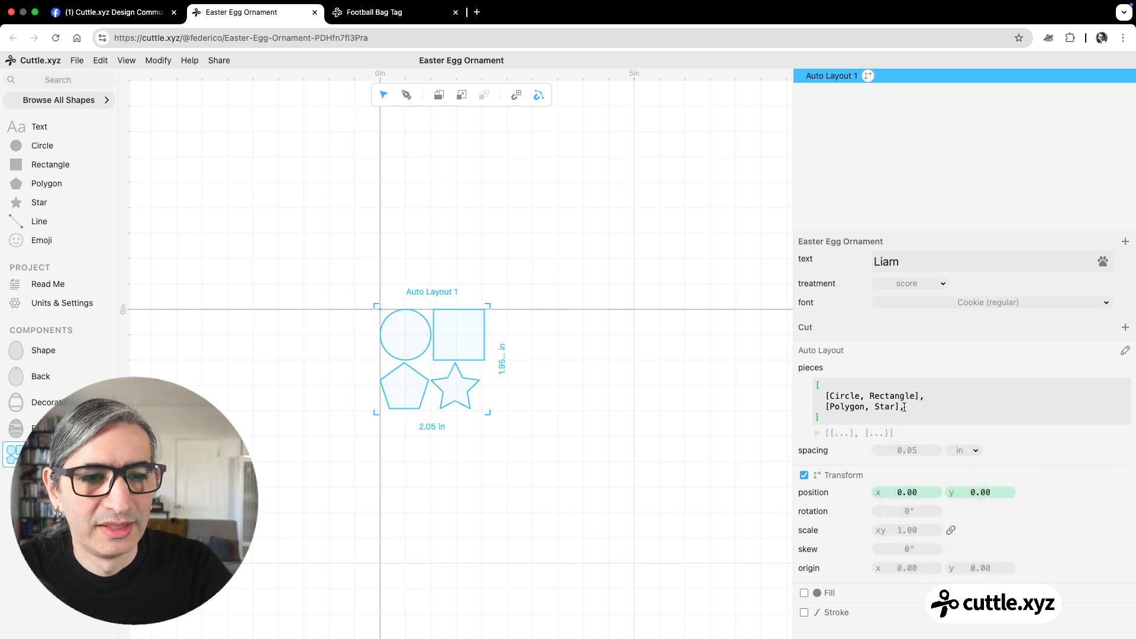
Replace the Auto Layout's pieces with FrontLayer and Back, and apply the expression.
left_click_drag(904, 407, 835, 393)
key("BackSpace")
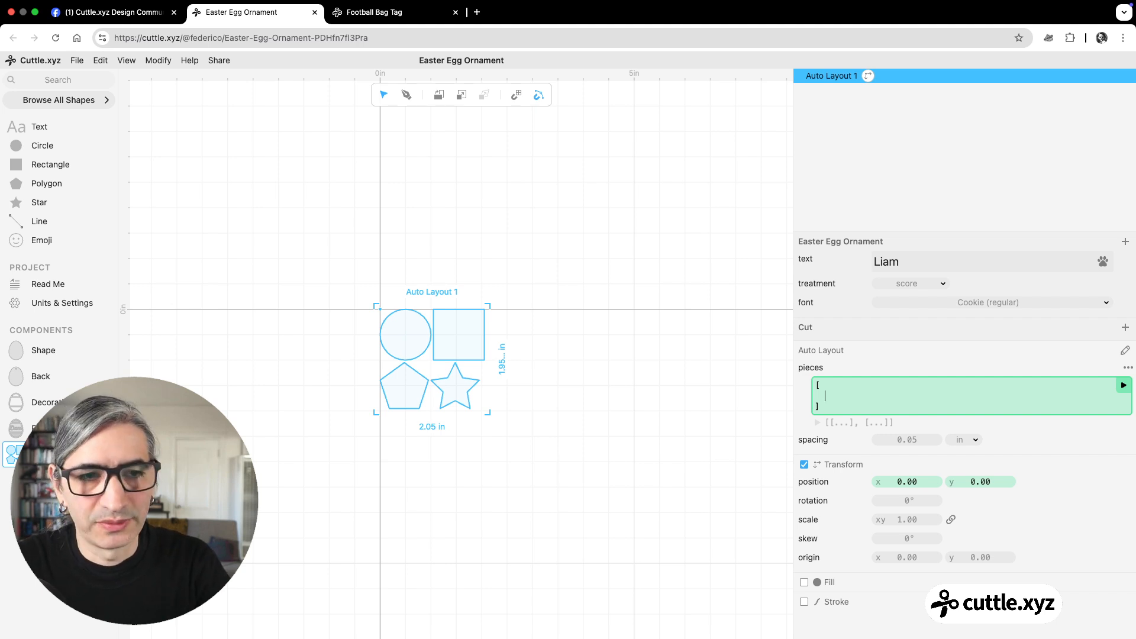
type("fr")
key("Down")
key("Down")
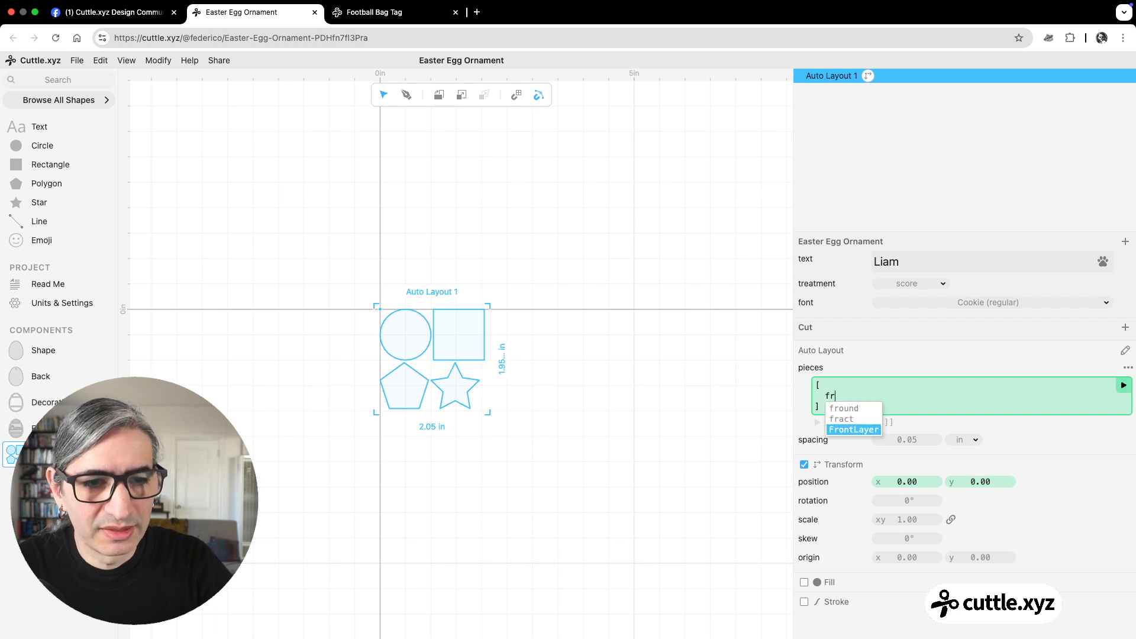
key("Return")
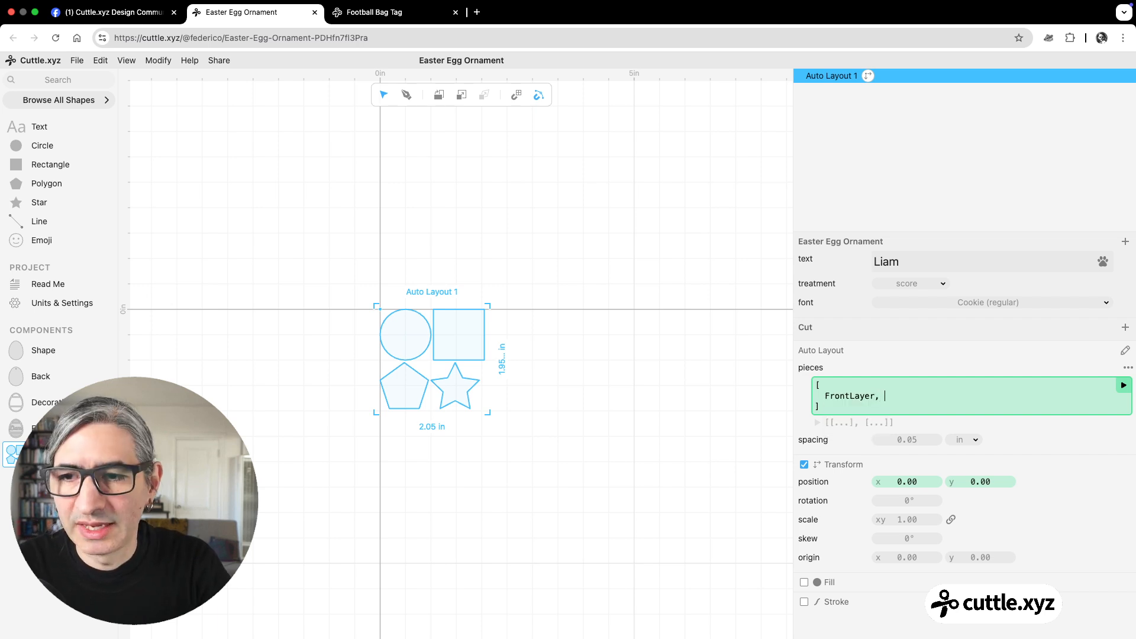
type(", ba")
key("Return")
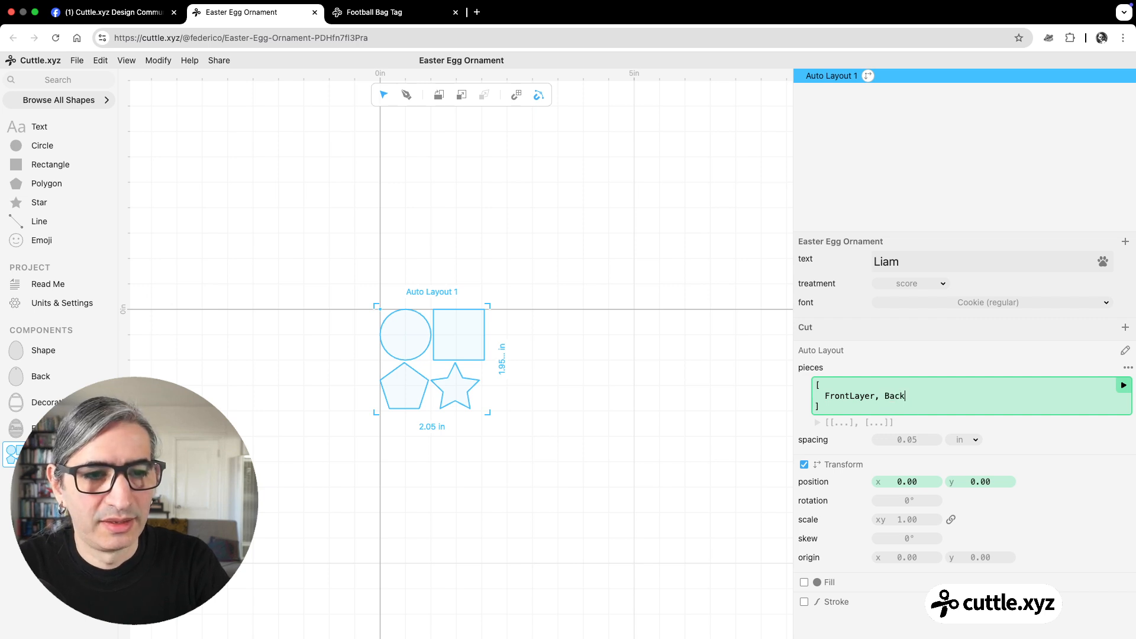
left_click(1124, 385)
left_click(575, 426)
scroll(570, 432, "down", 3)
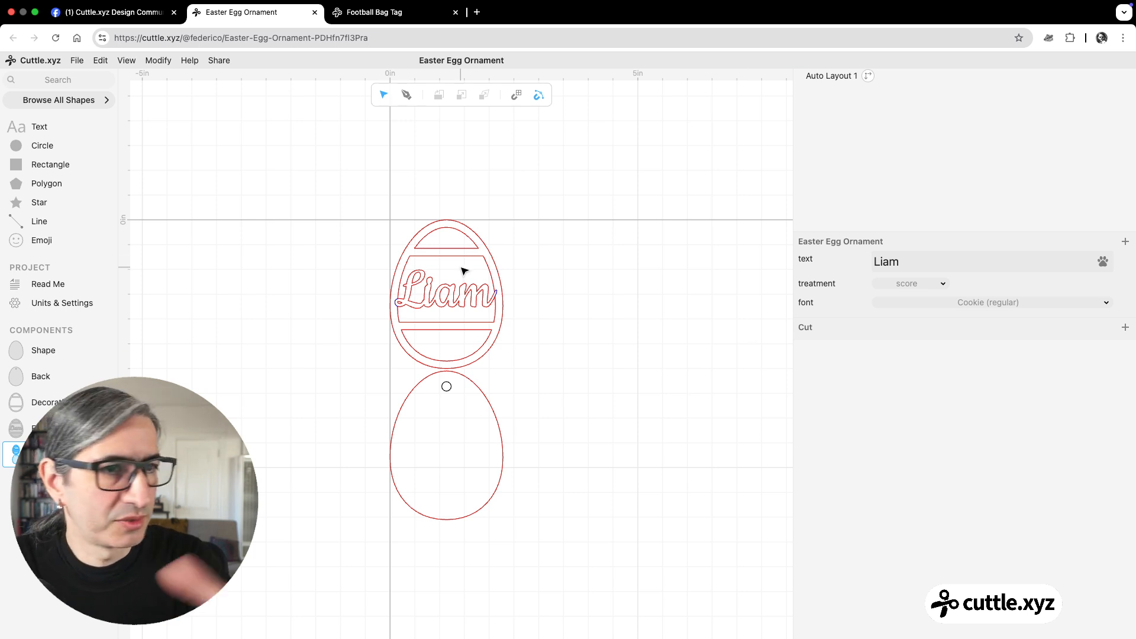
Try the separate pieces treatment on the Cut layout and set the treatment back to score.
left_click(934, 285)
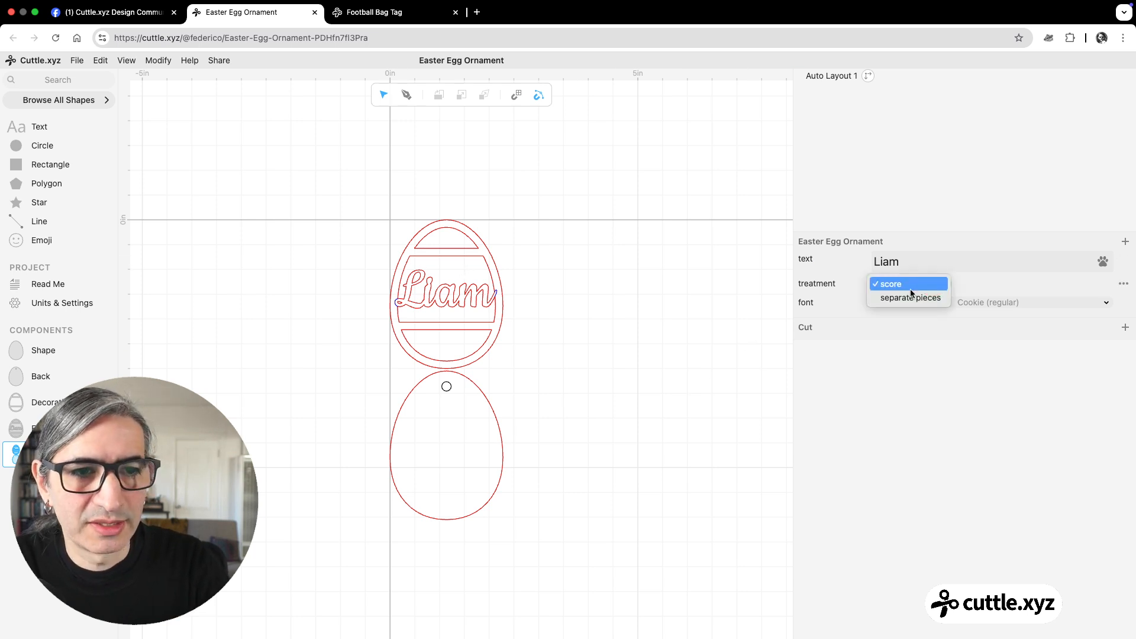
left_click(911, 297)
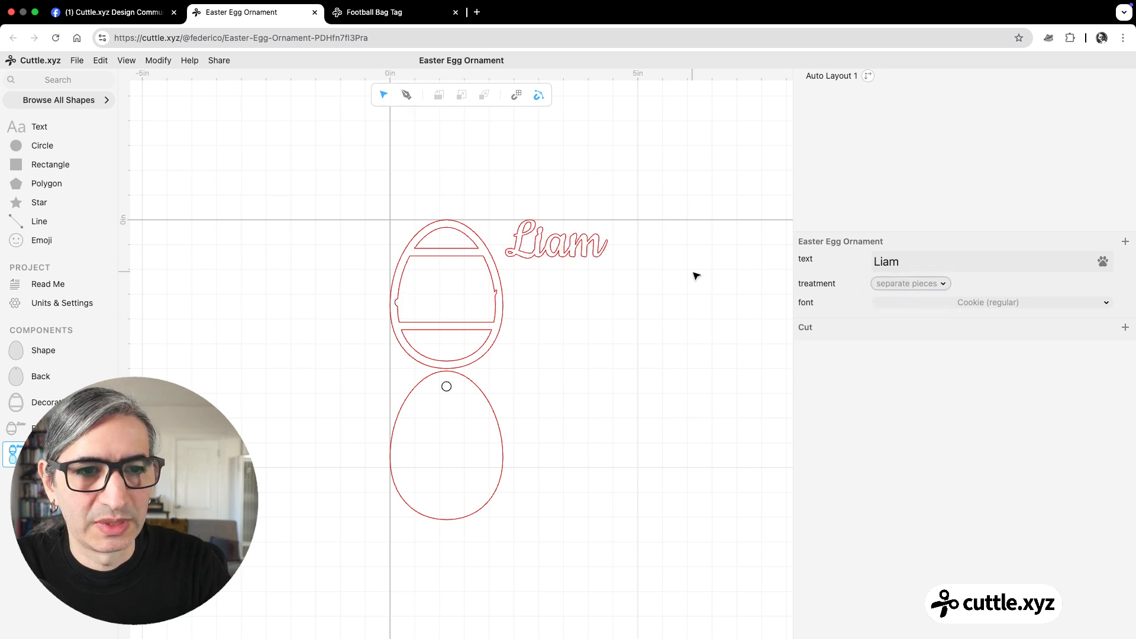
left_click(888, 285)
left_click(889, 270)
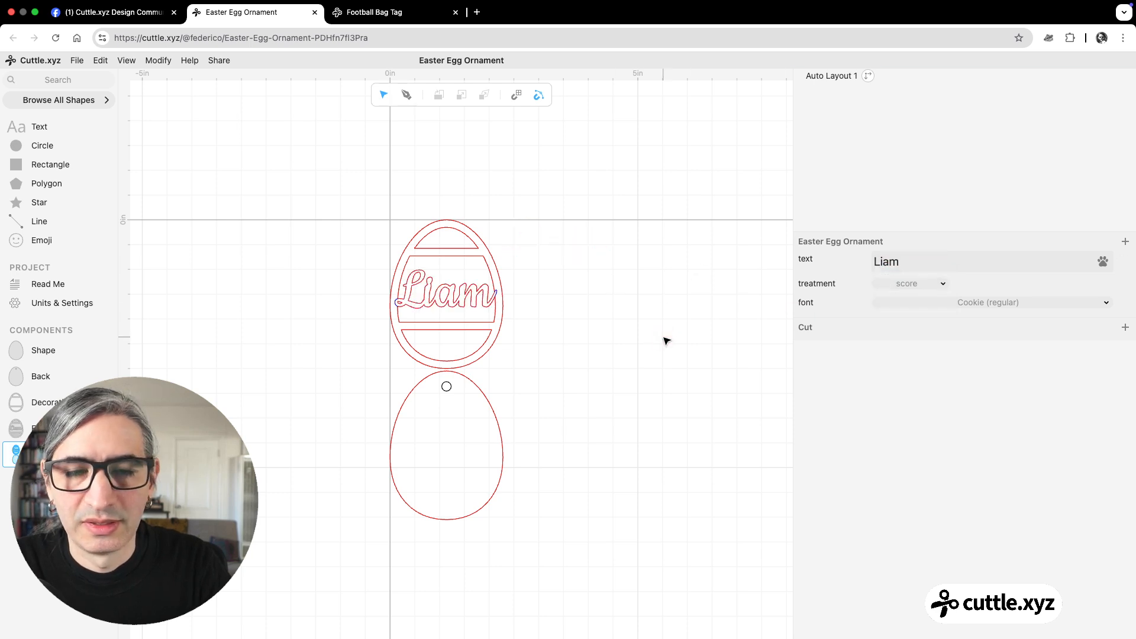
Add the Cut component to the template embedded in the Read Me and preview it before returning to the front layer.
left_click(67, 284)
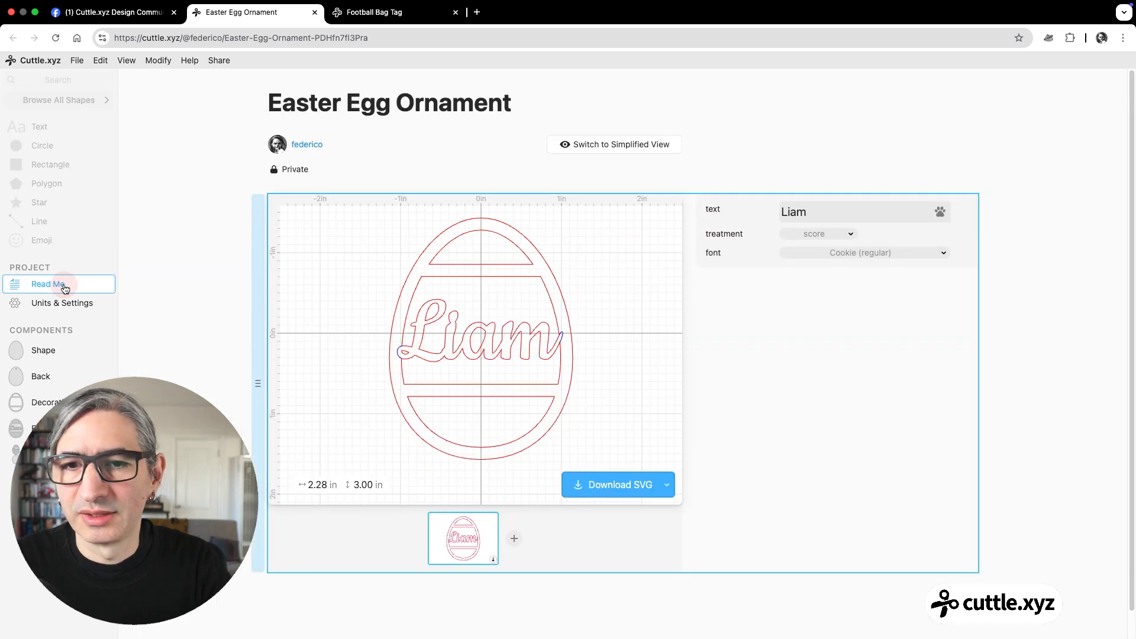
left_click(514, 539)
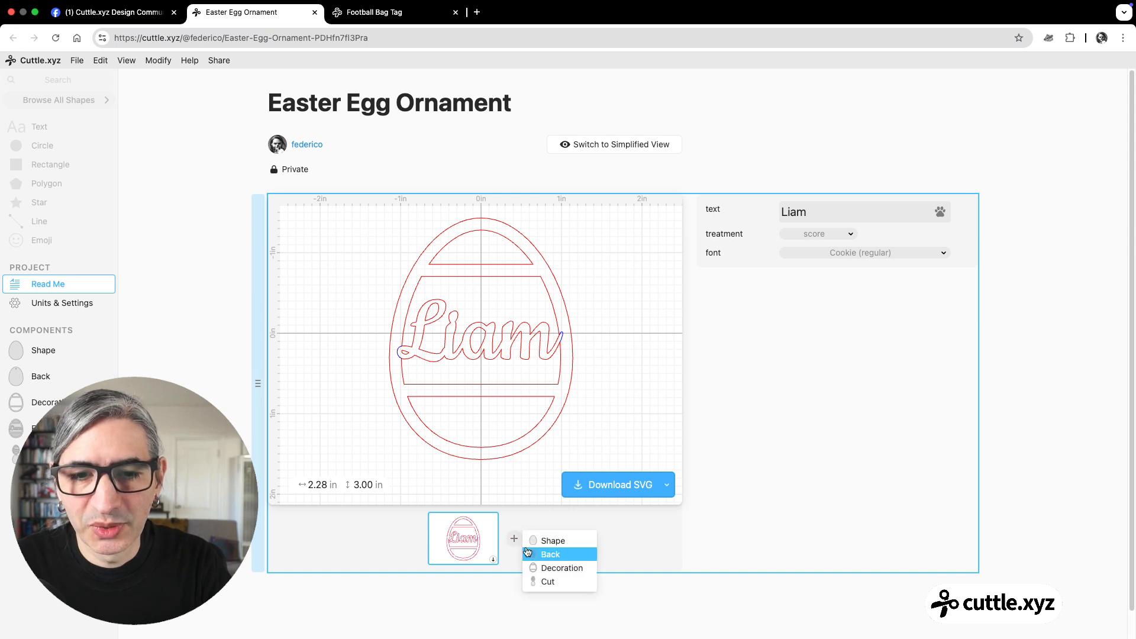
left_click(550, 583)
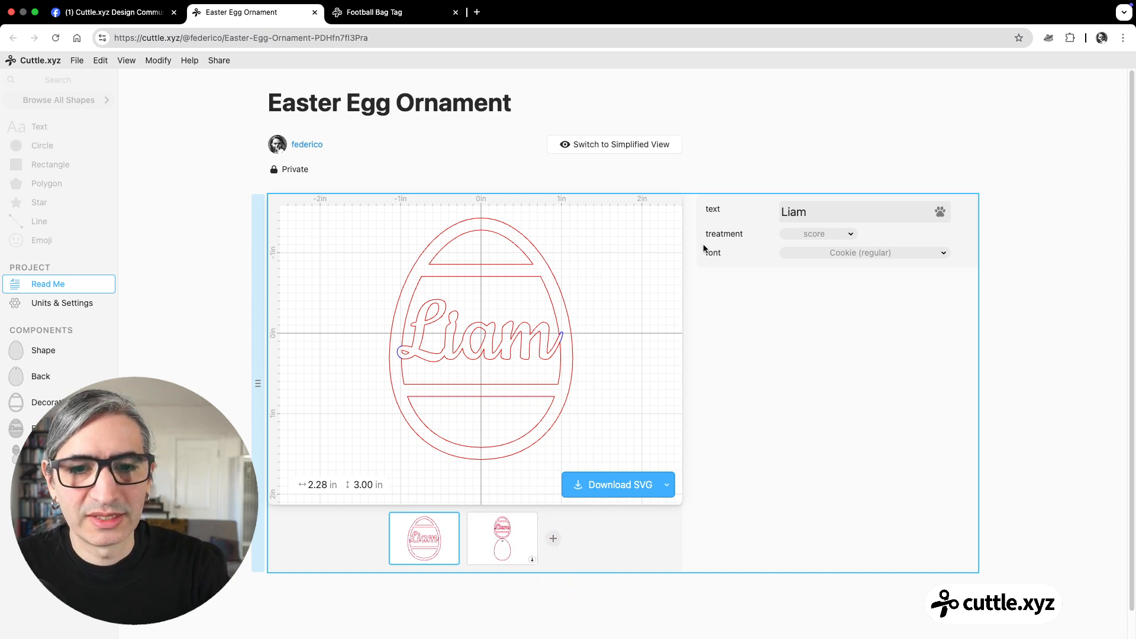
left_click(504, 537)
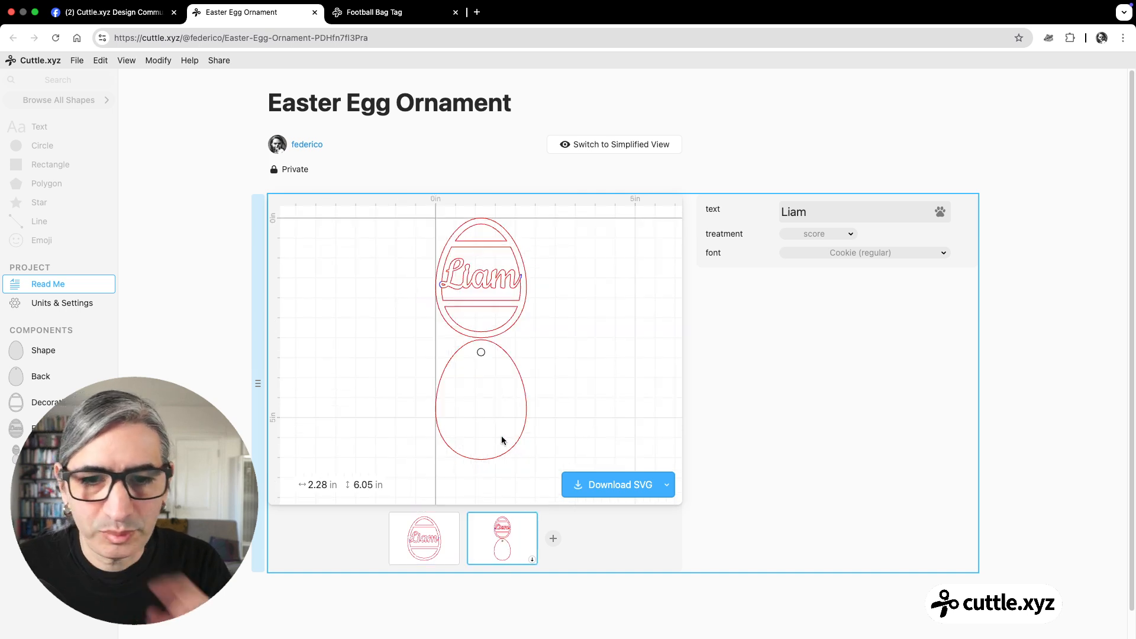
left_click(425, 540)
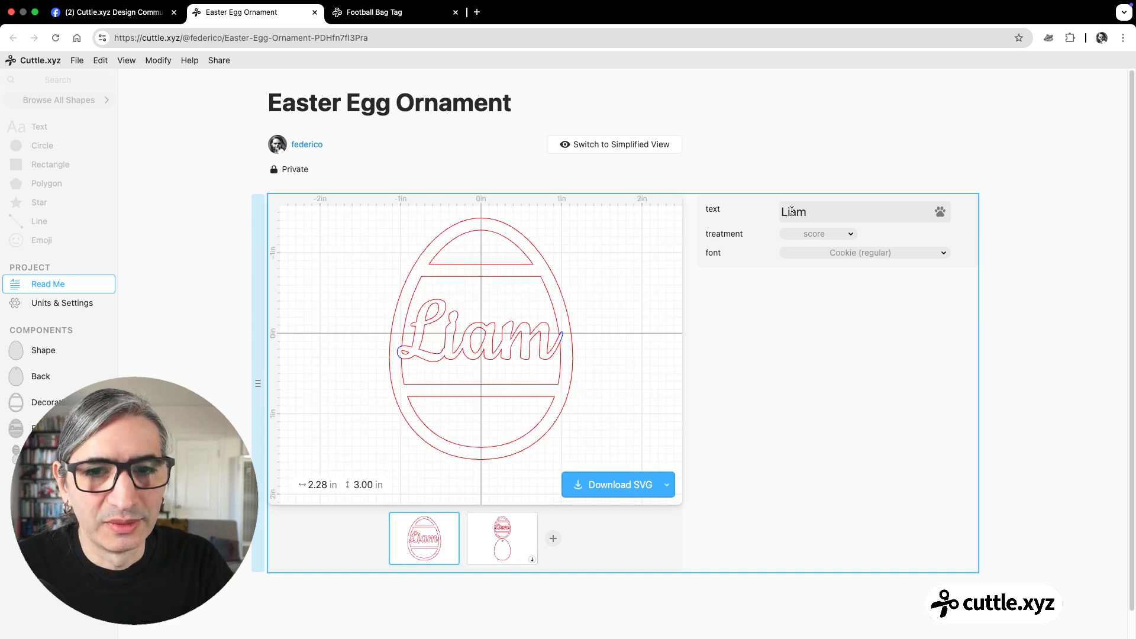
Replace the template's text with a different sample first name of four letters.
left_click_drag(823, 213, 754, 214)
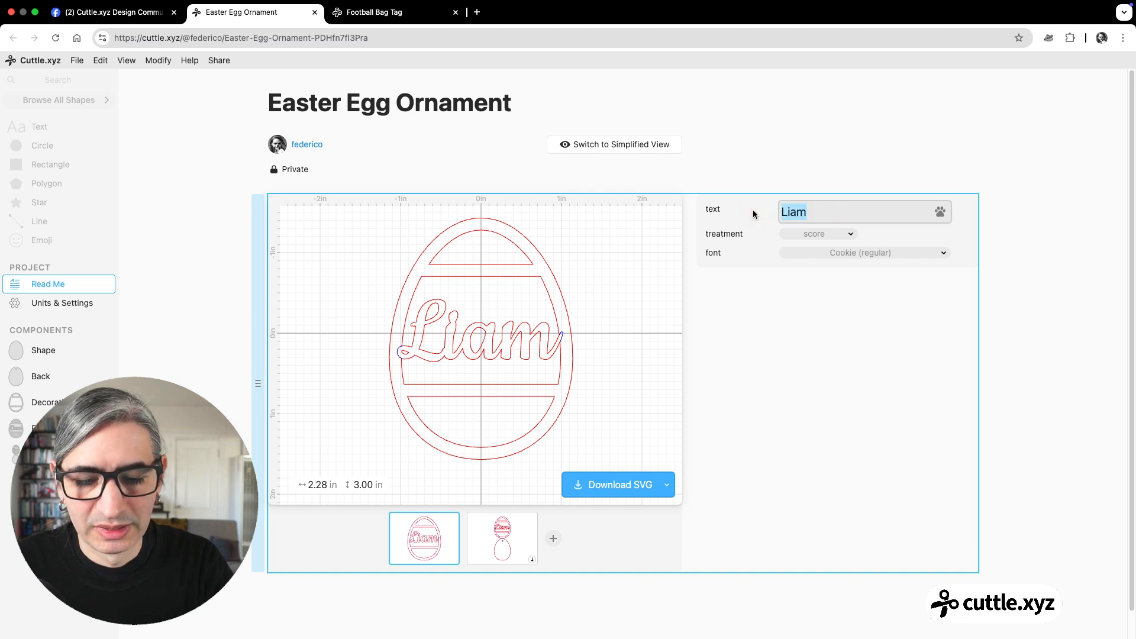
type("Lisas")
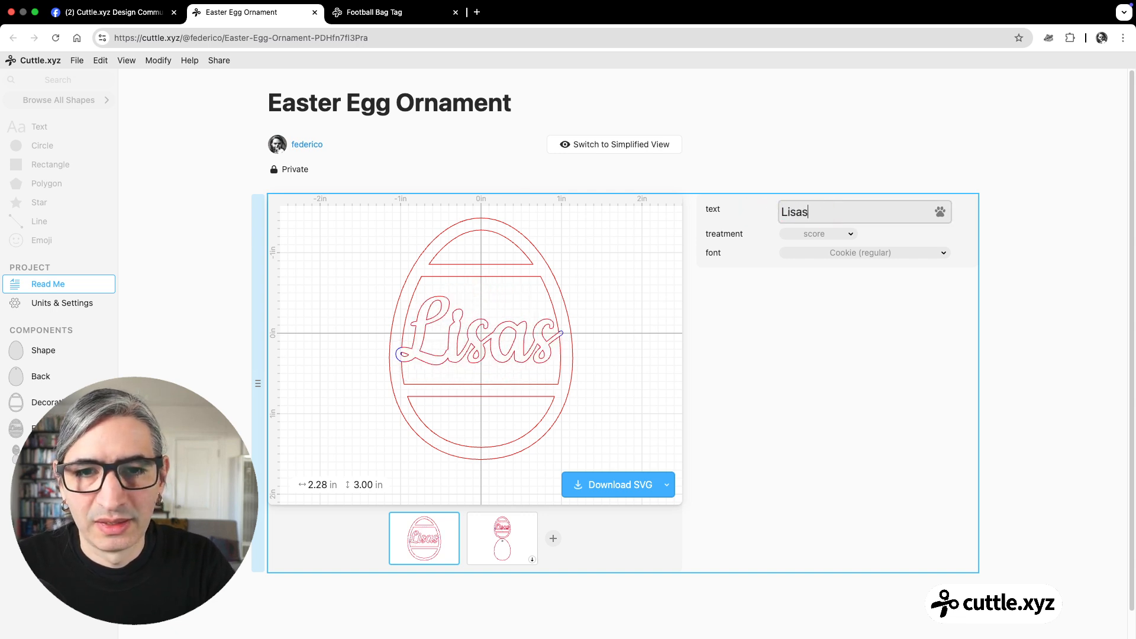
key("BackSpace")
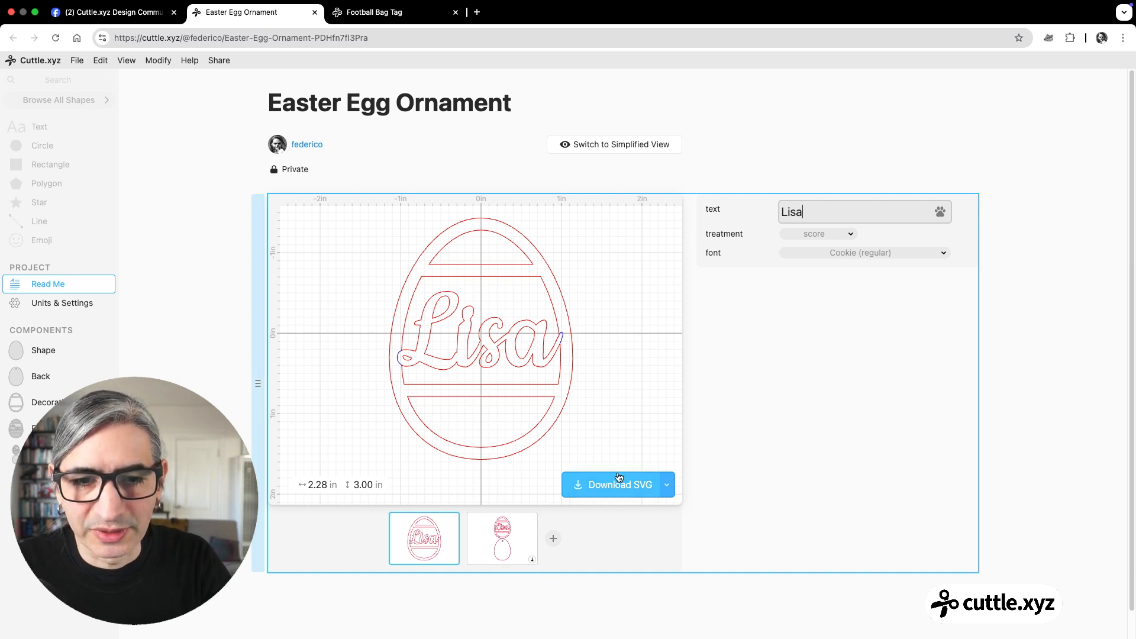
left_click(171, 252)
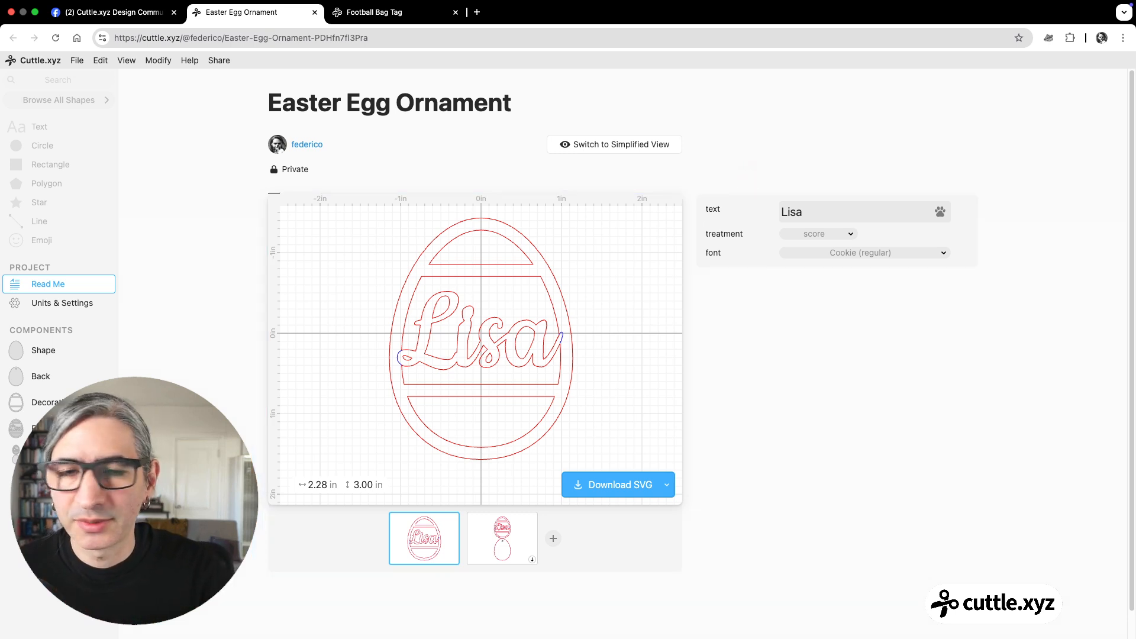
Open the Decoration component and rename its flattened group as Lines.
left_click(72, 404)
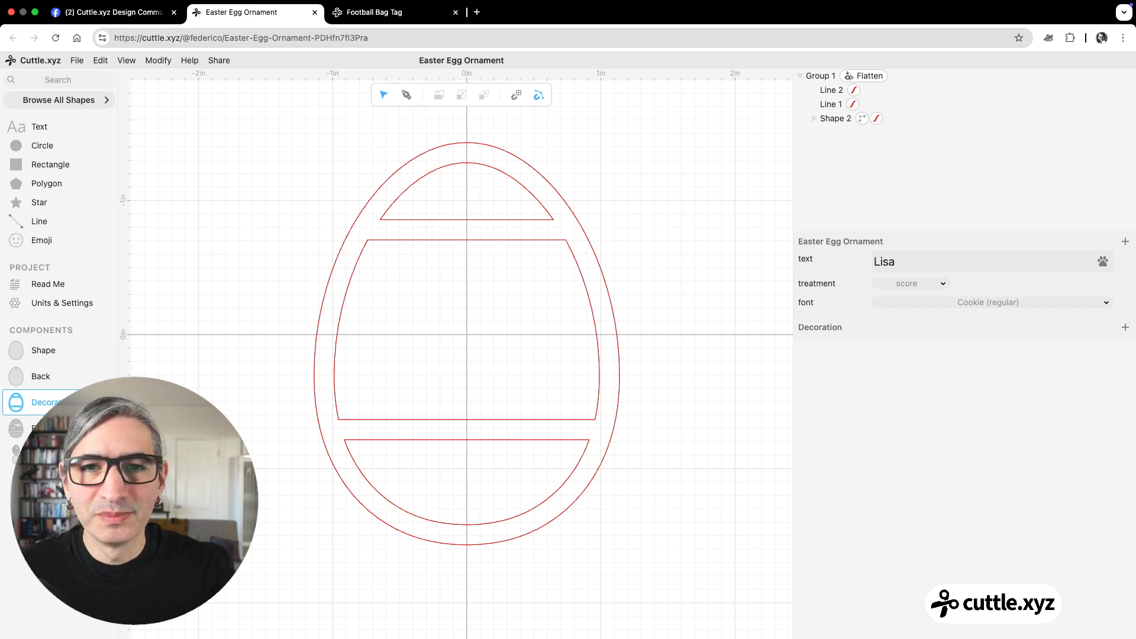
left_click(801, 79)
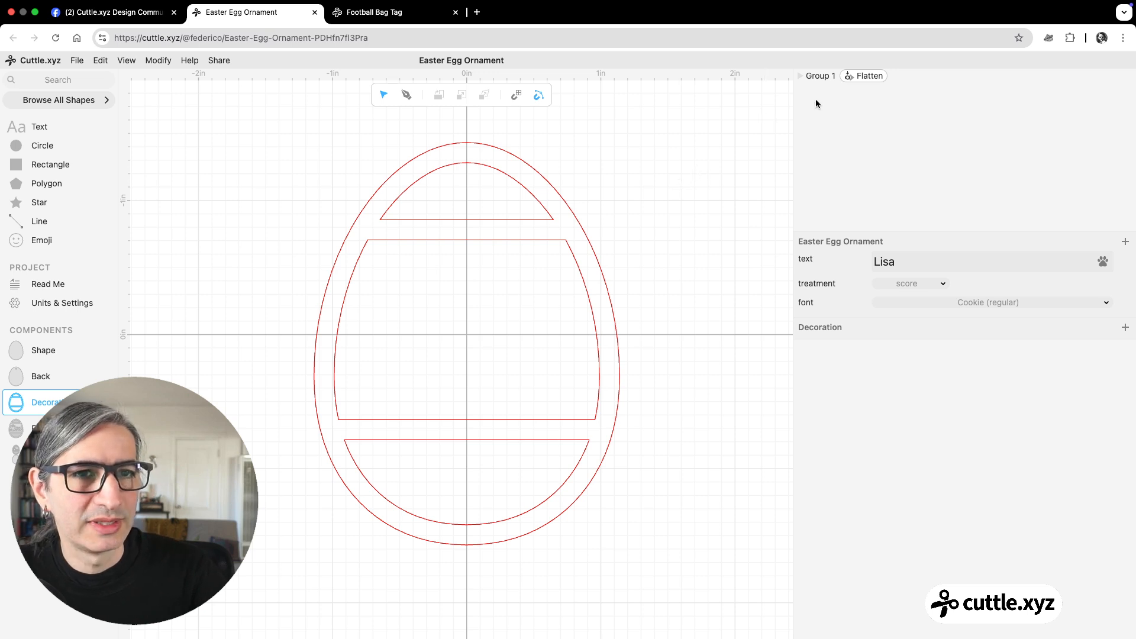
left_click(819, 80)
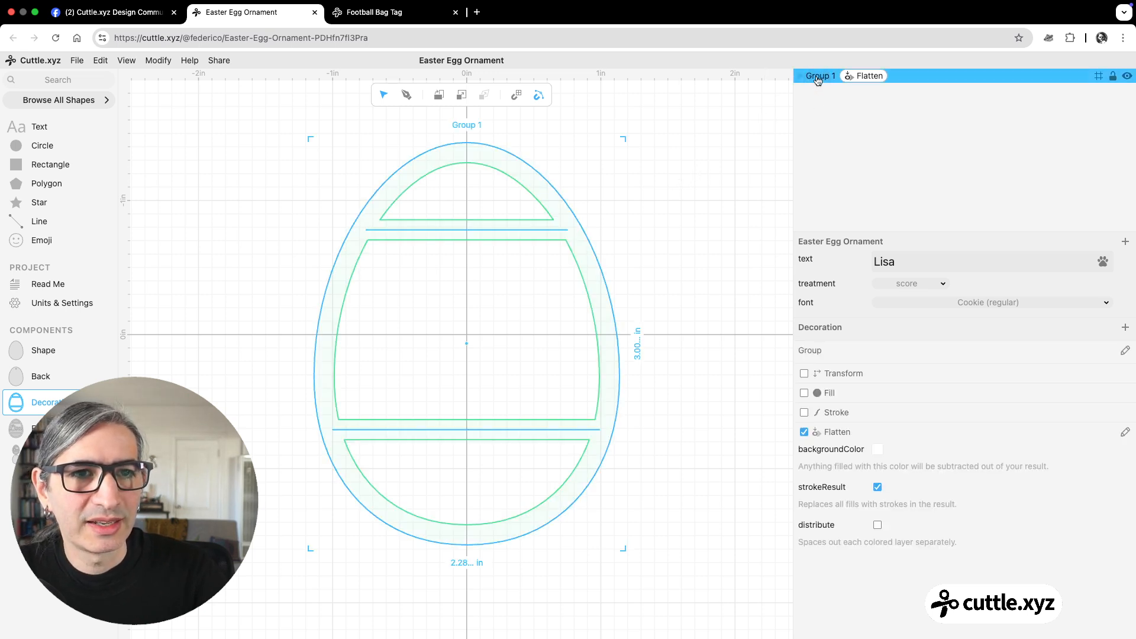
double_click(817, 77)
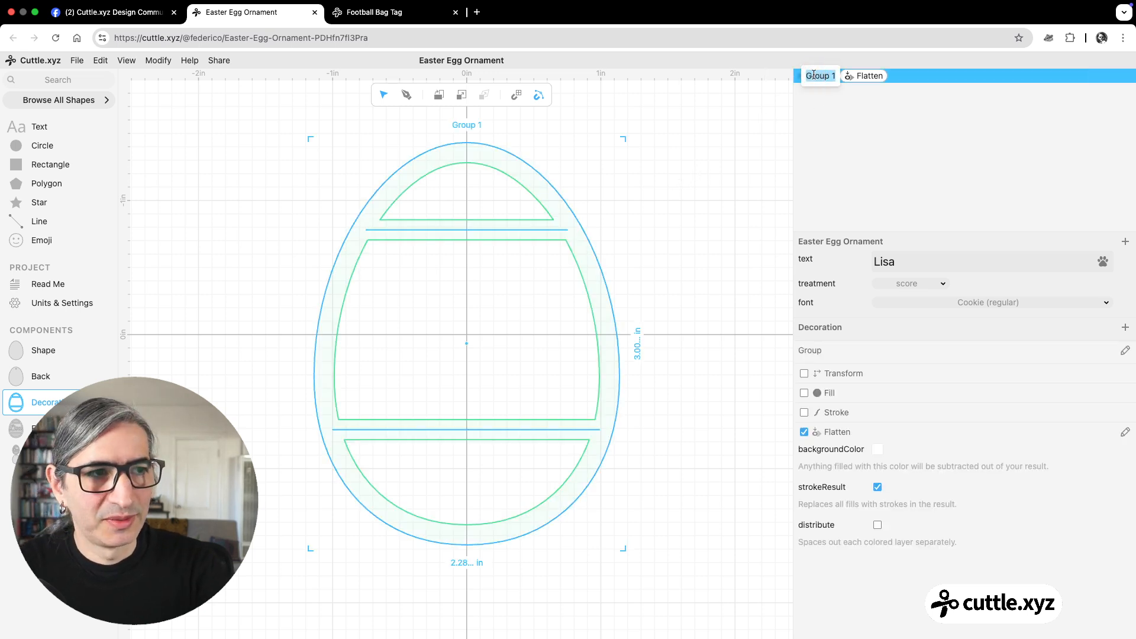
type("Lines")
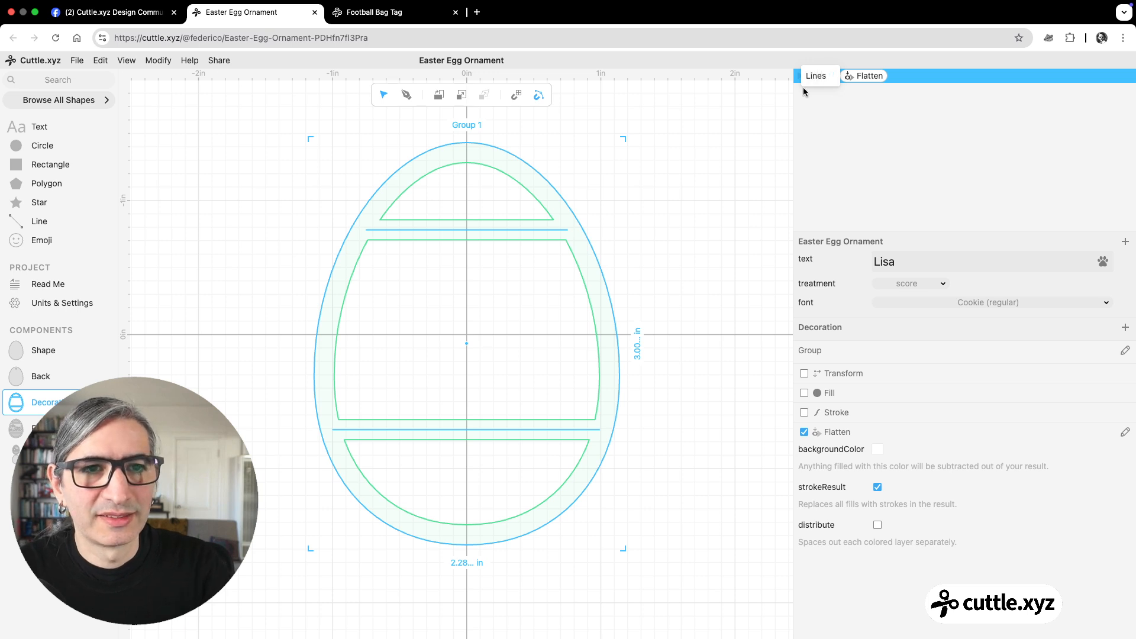
left_click(755, 133)
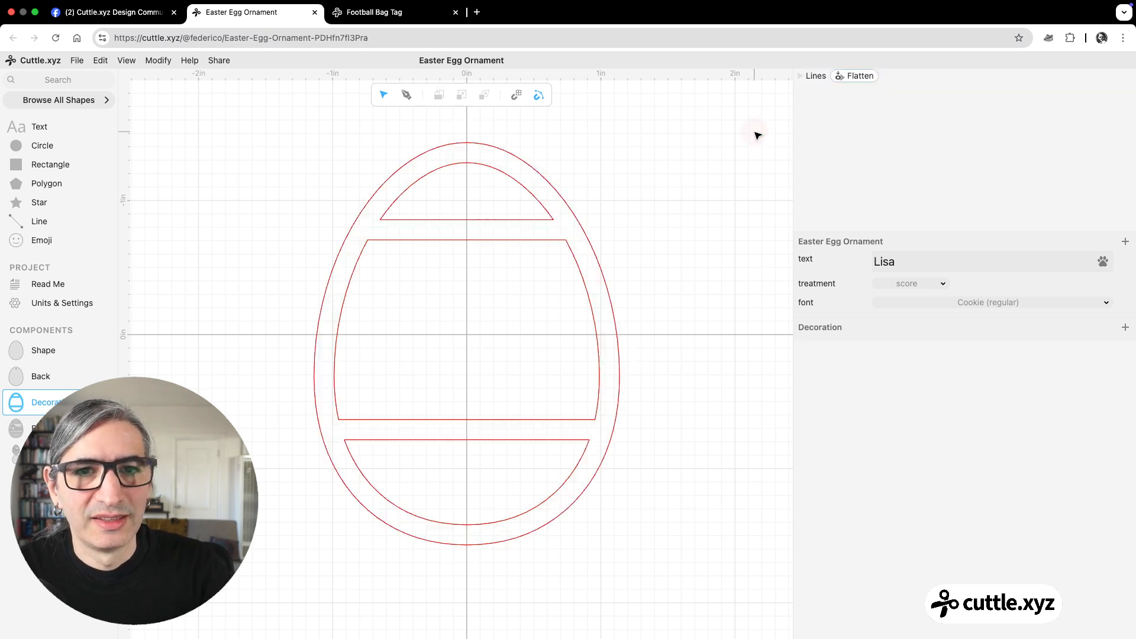
Duplicate the Lines group and hide the original.
right_click(817, 80)
left_click(840, 126)
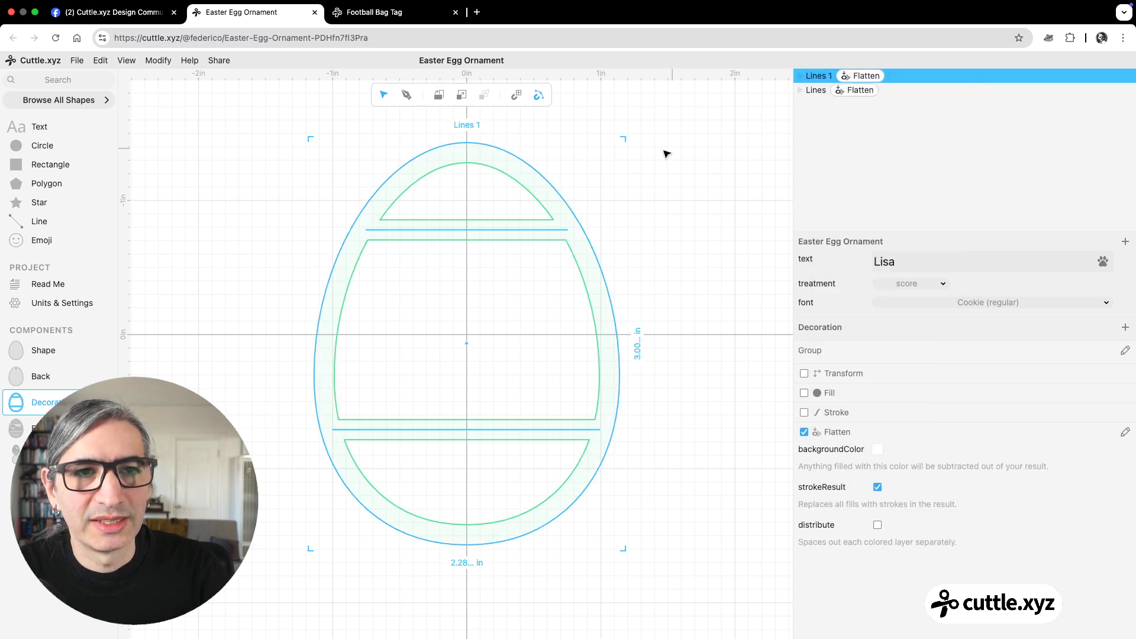
left_click(617, 150)
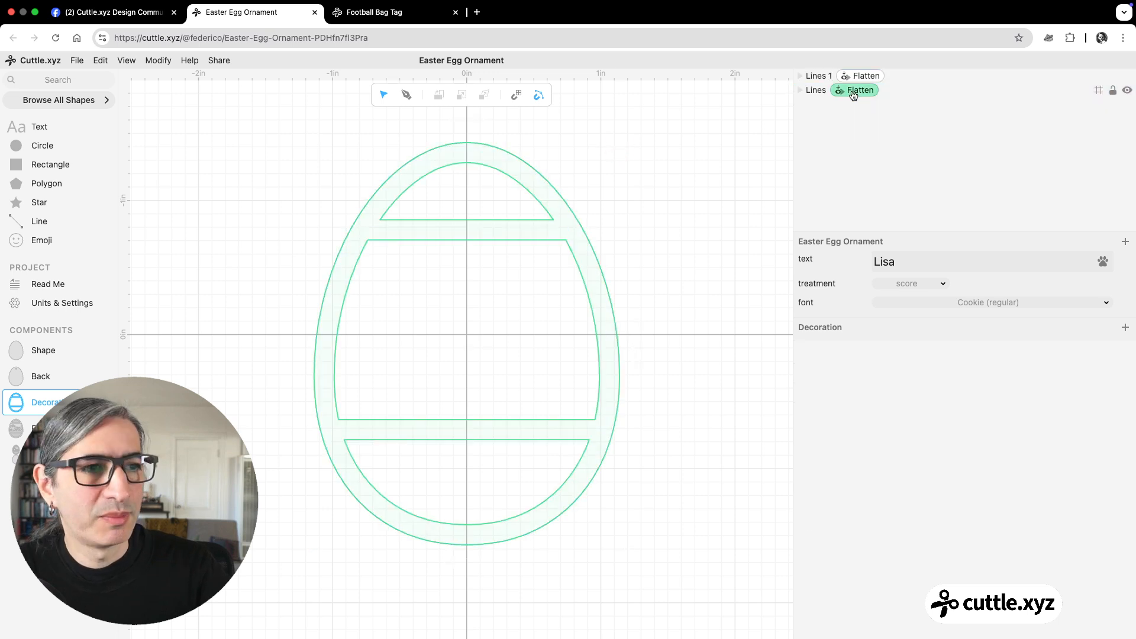
left_click(1060, 89)
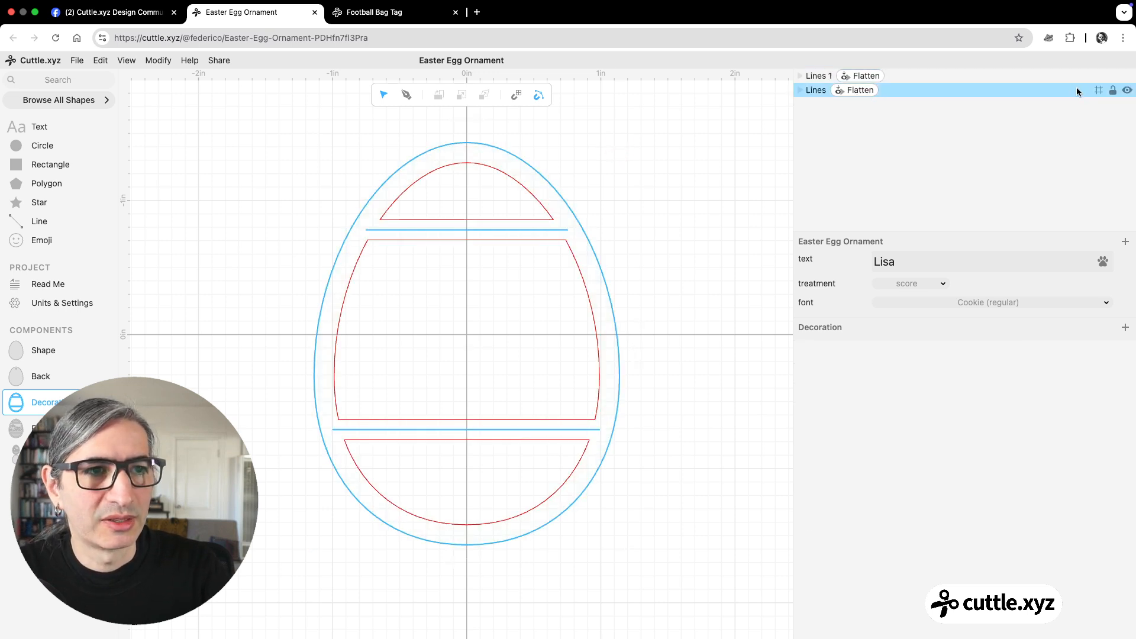
left_click(1126, 90)
Rename the duplicated group as squiggles.
left_click(820, 75)
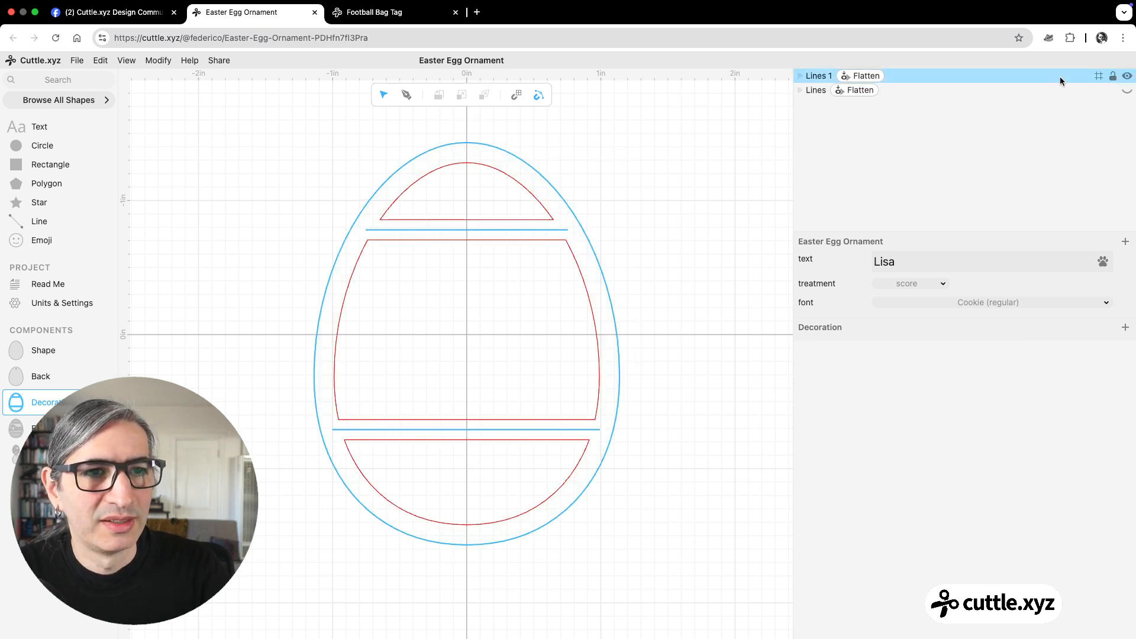
double_click(819, 76)
type("squigg")
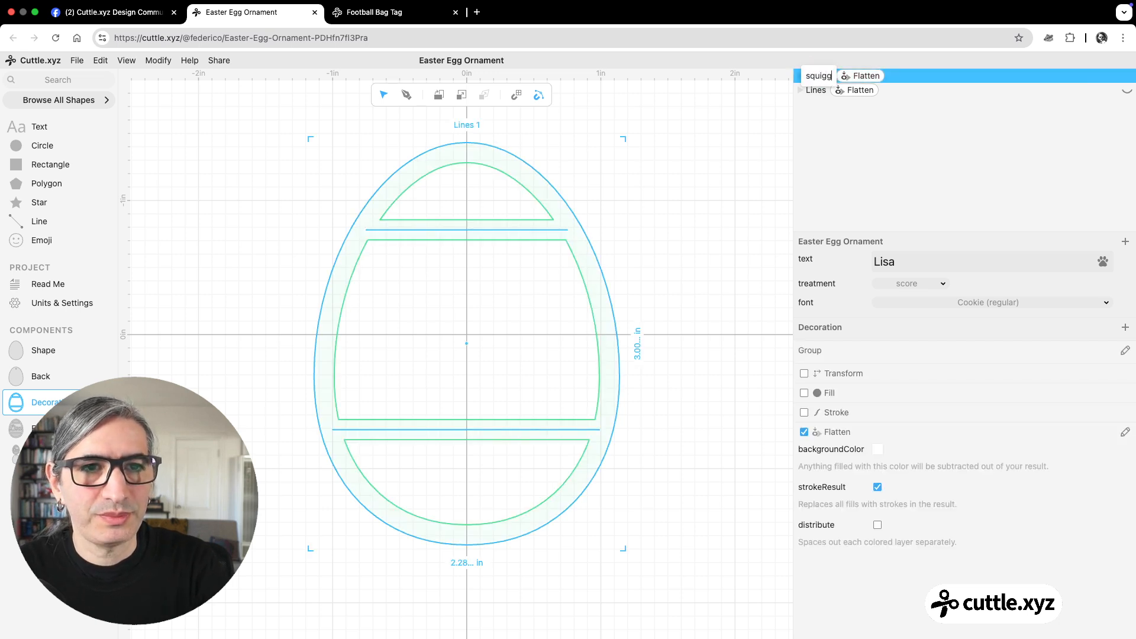
type("les")
key("Return")
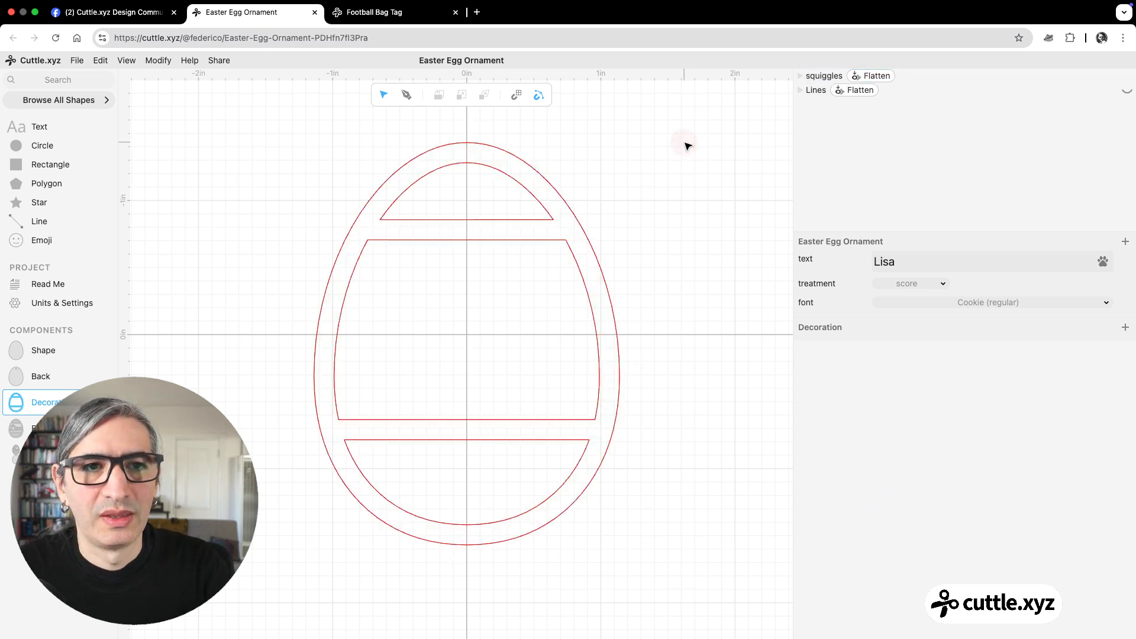
Inspect the squiggles group's contents and remove its Flatten modifier.
left_click(800, 76)
left_click(801, 76)
left_click(829, 90)
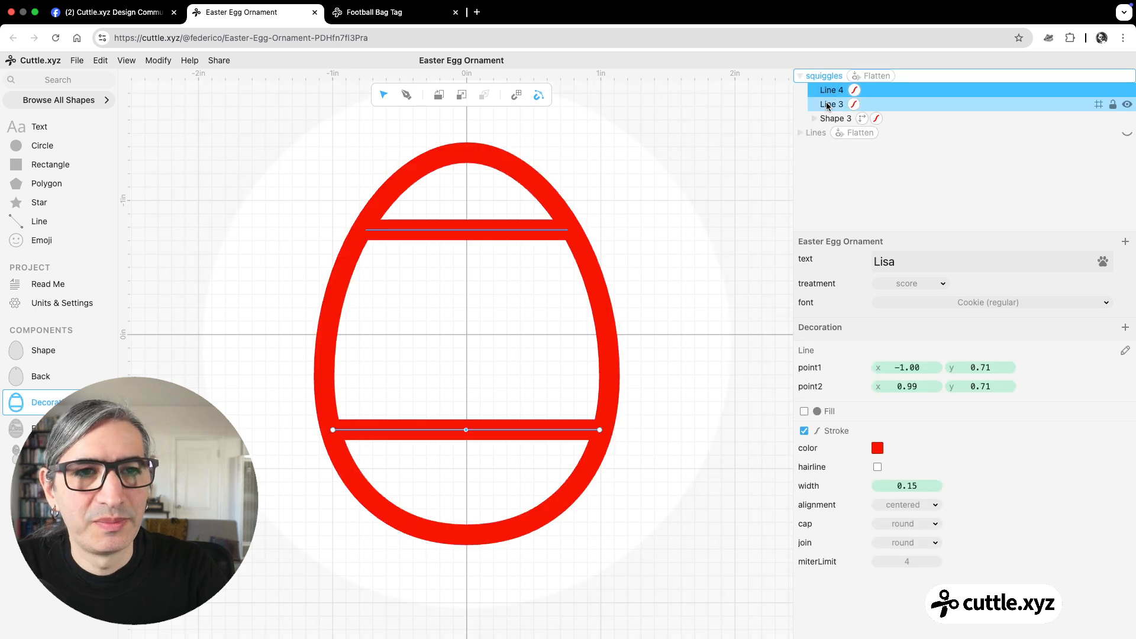
left_click(801, 75)
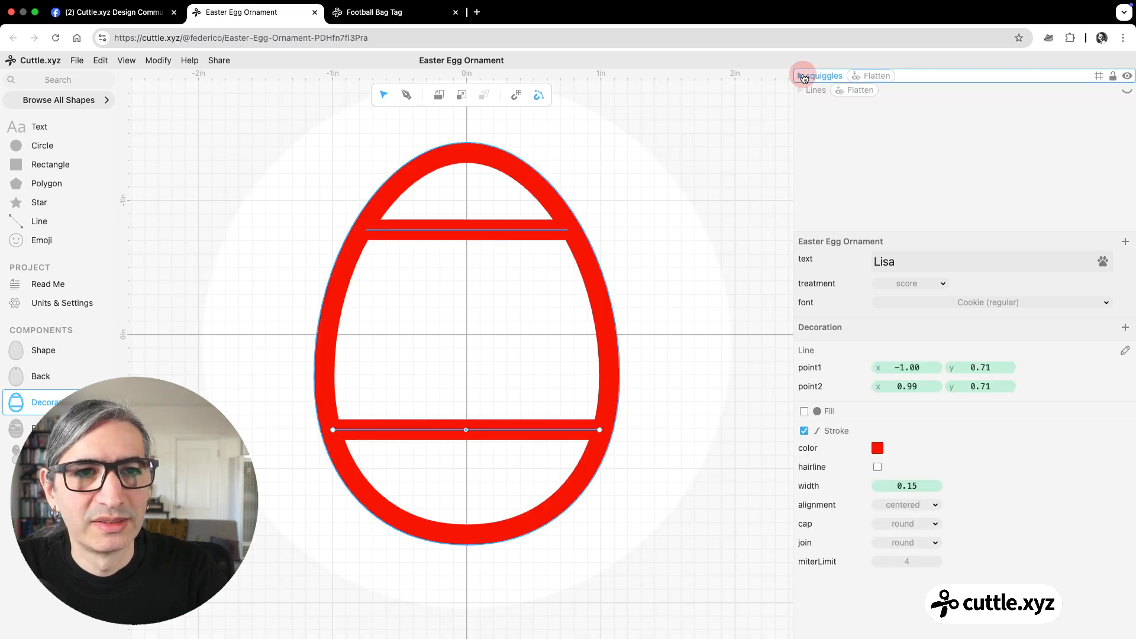
left_click(856, 75)
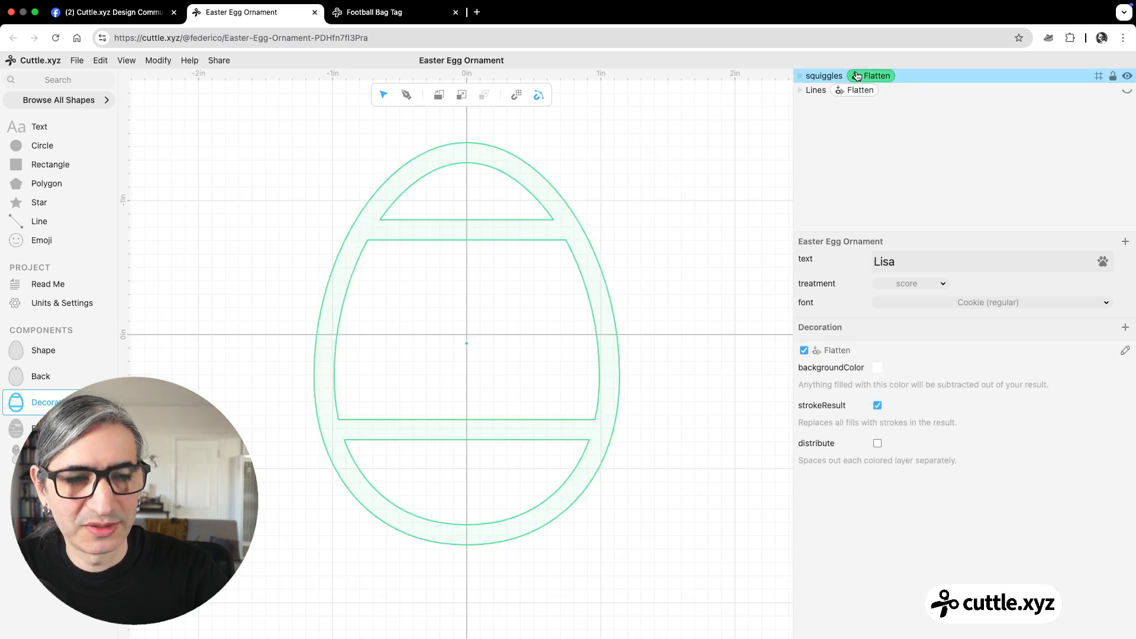
key("BackSpace")
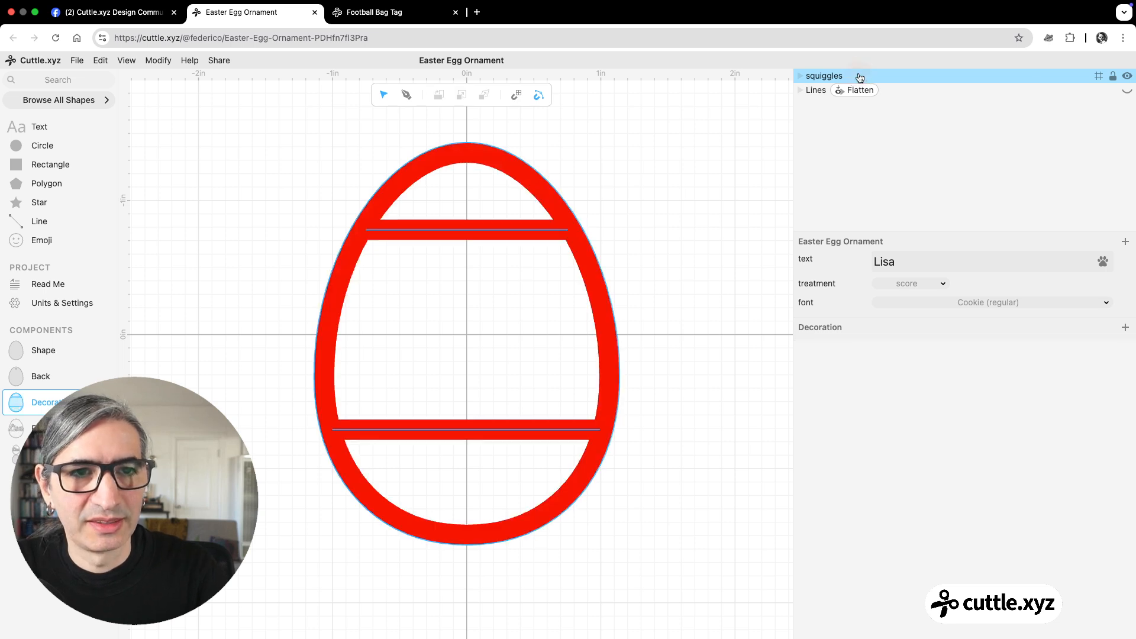
Delete the upper and lower horizontal lines inside the squiggles group, keeping the egg outline.
left_click(857, 76)
left_click(543, 196)
double_click(483, 231)
left_click(482, 230)
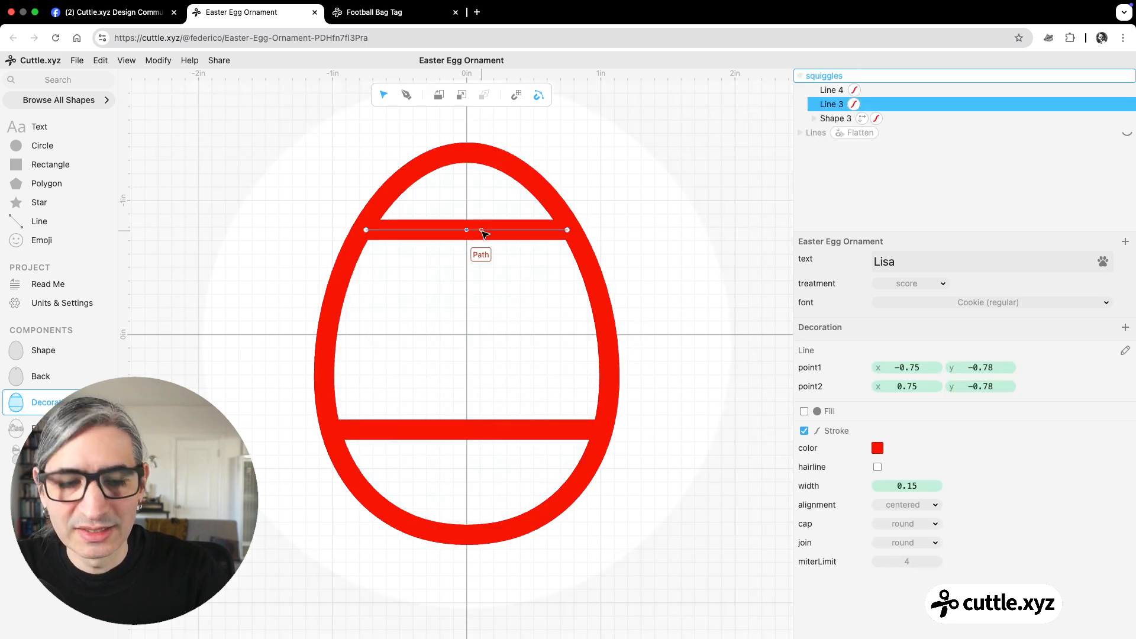
key("BackSpace")
left_click(477, 429)
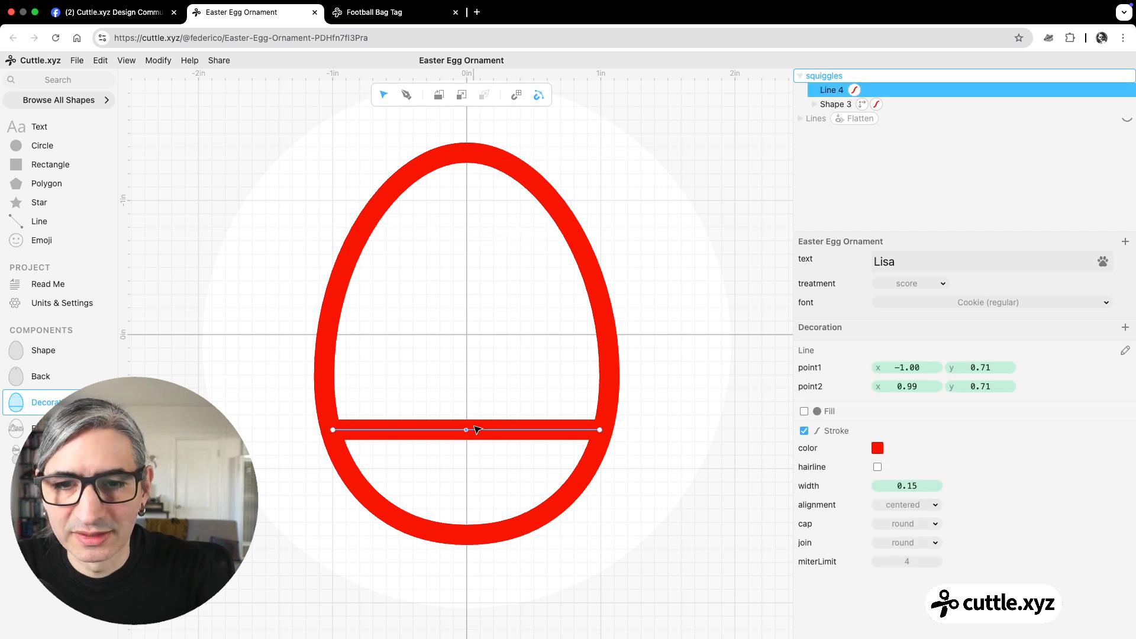
key("BackSpace")
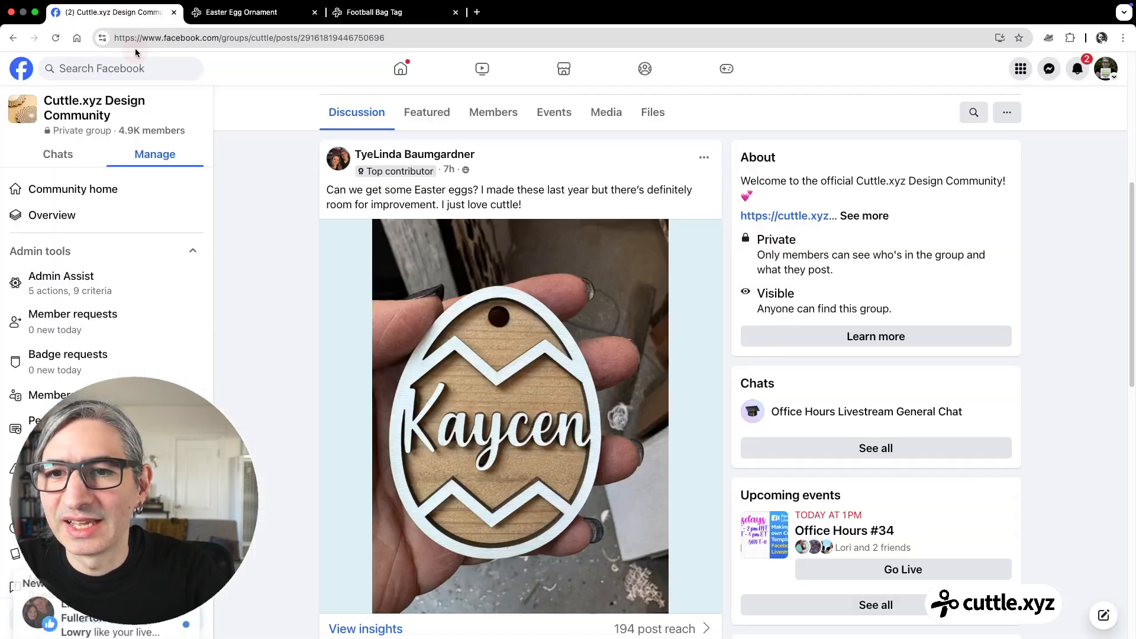
Following the Facebook reference photo, draw a V-shaped pen path about 0.21 in tall from the egg's upper left edge to the vertical centre axis.
left_click(113, 12)
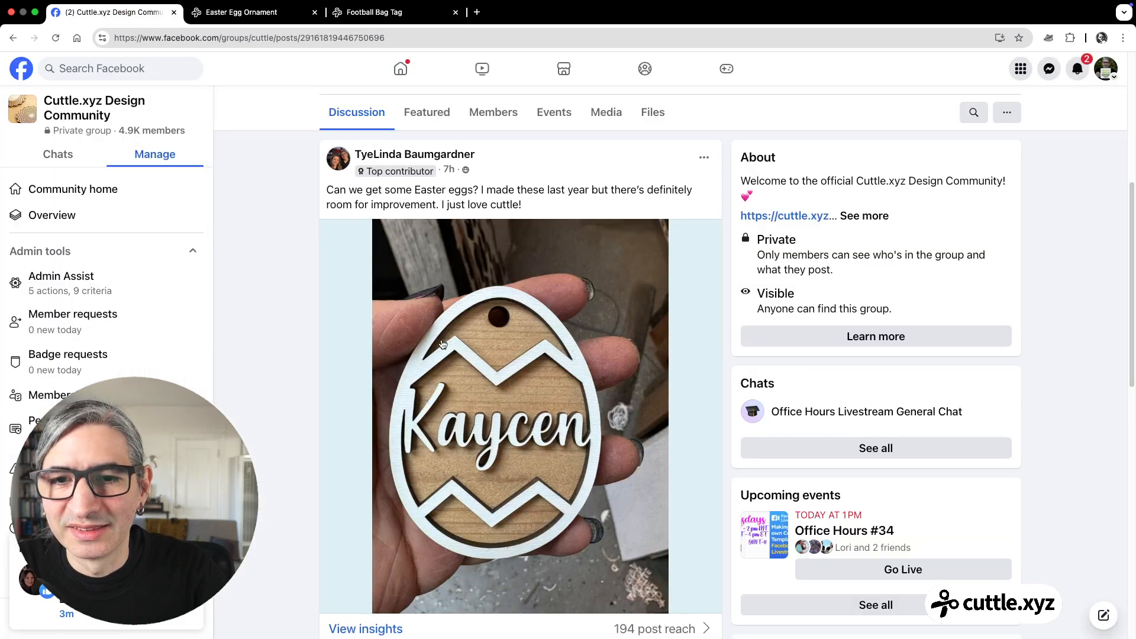
left_click(278, 12)
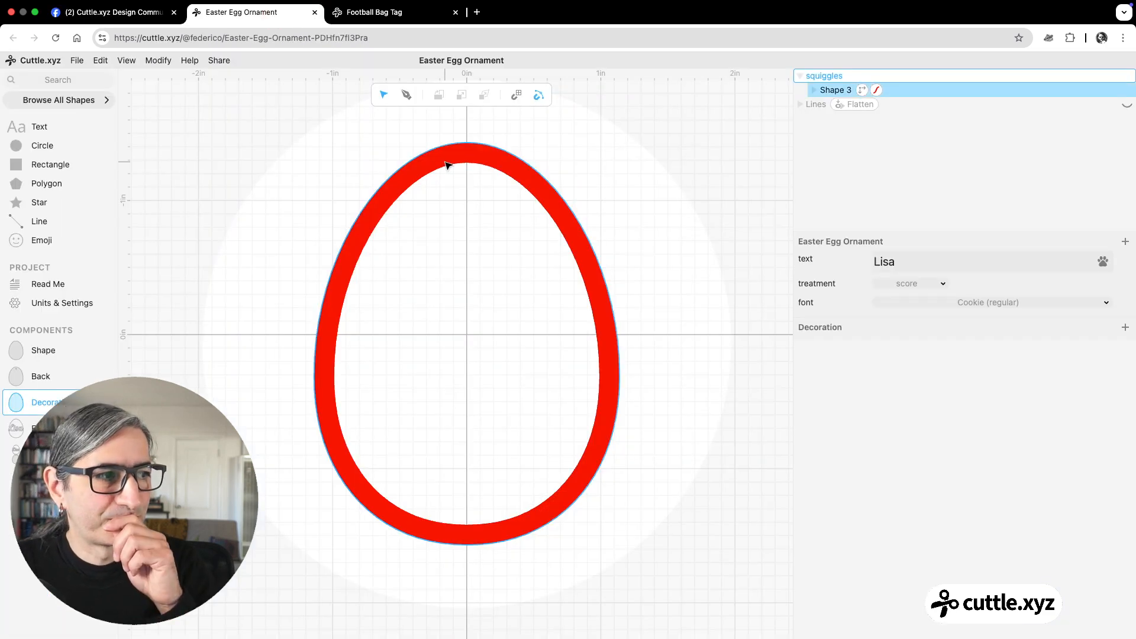
left_click(400, 172)
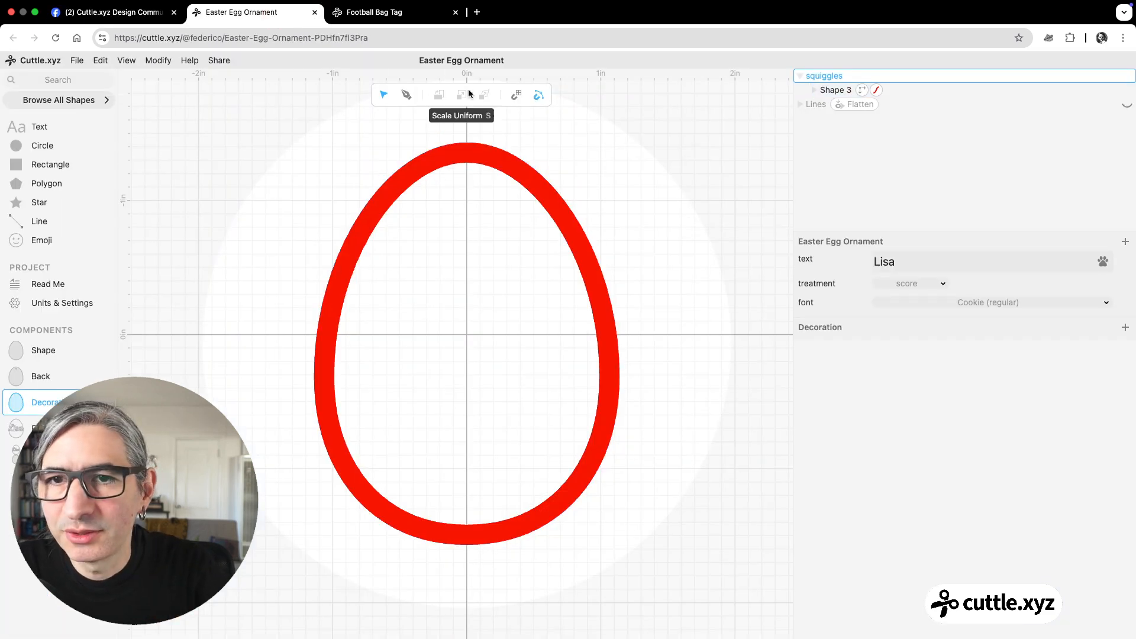
left_click(406, 95)
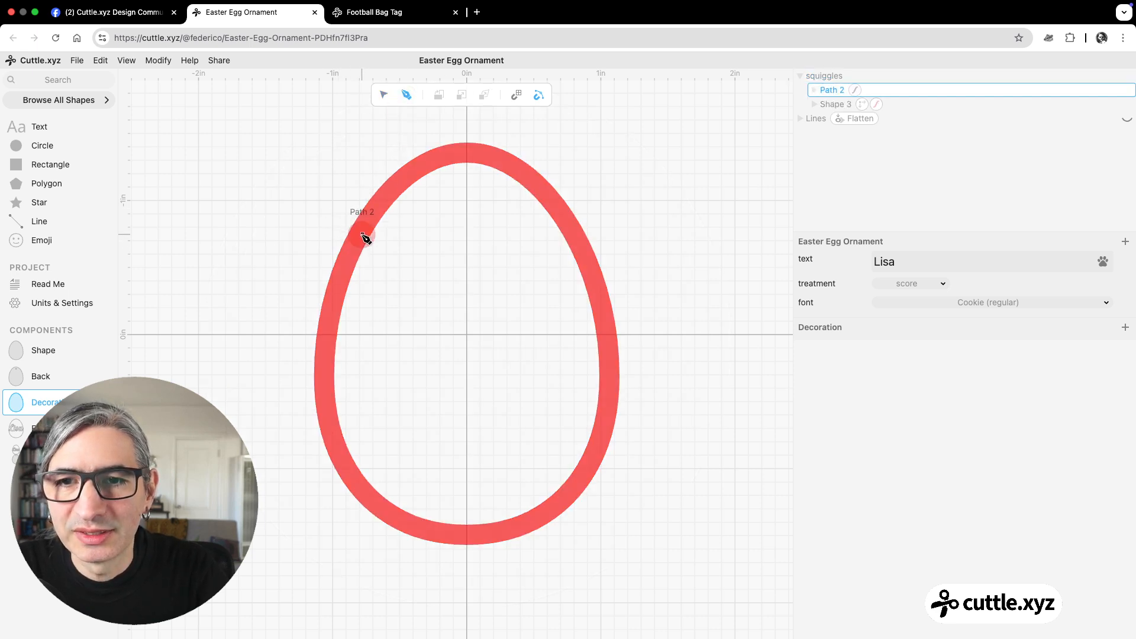
left_click(362, 235)
left_click_drag(419, 262, 447, 249)
left_click(467, 240)
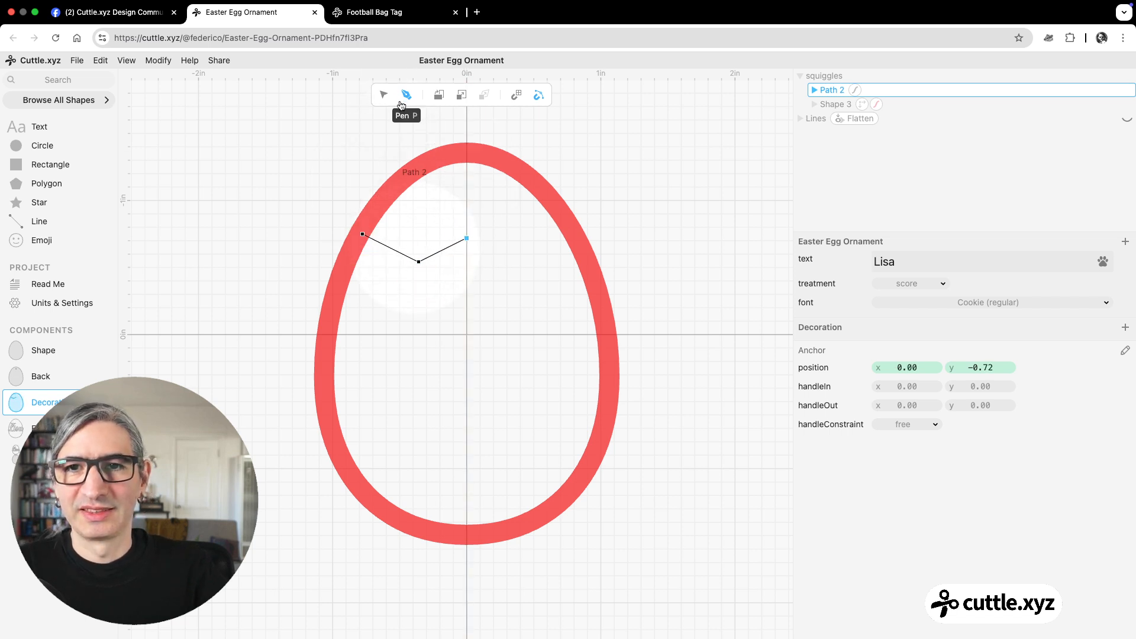
left_click(384, 95)
left_click(314, 145)
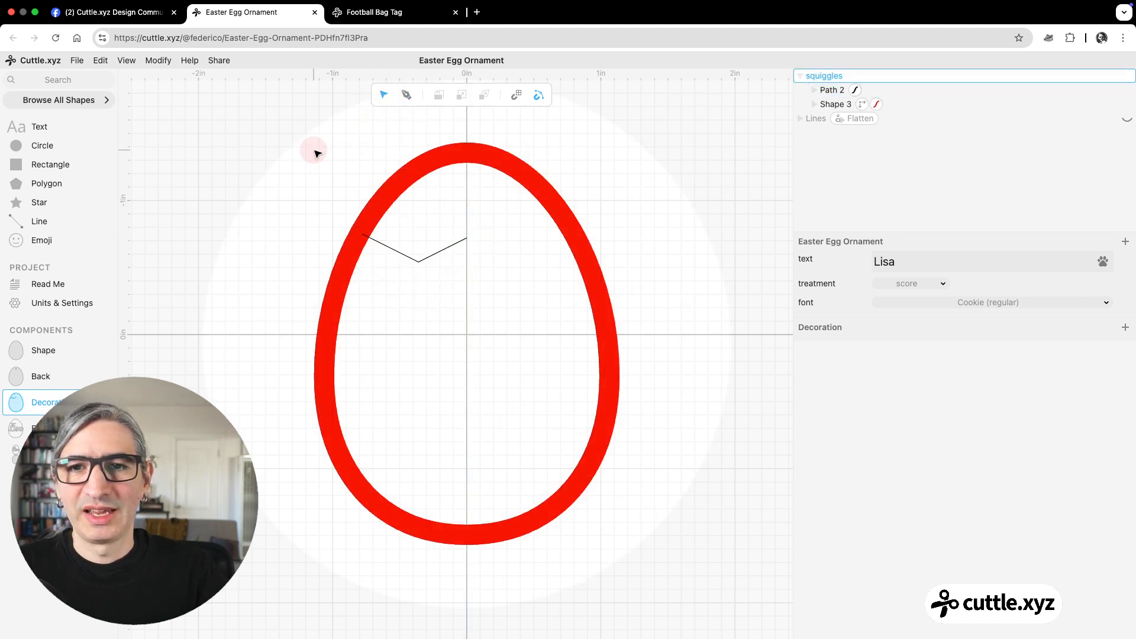
left_click(423, 263)
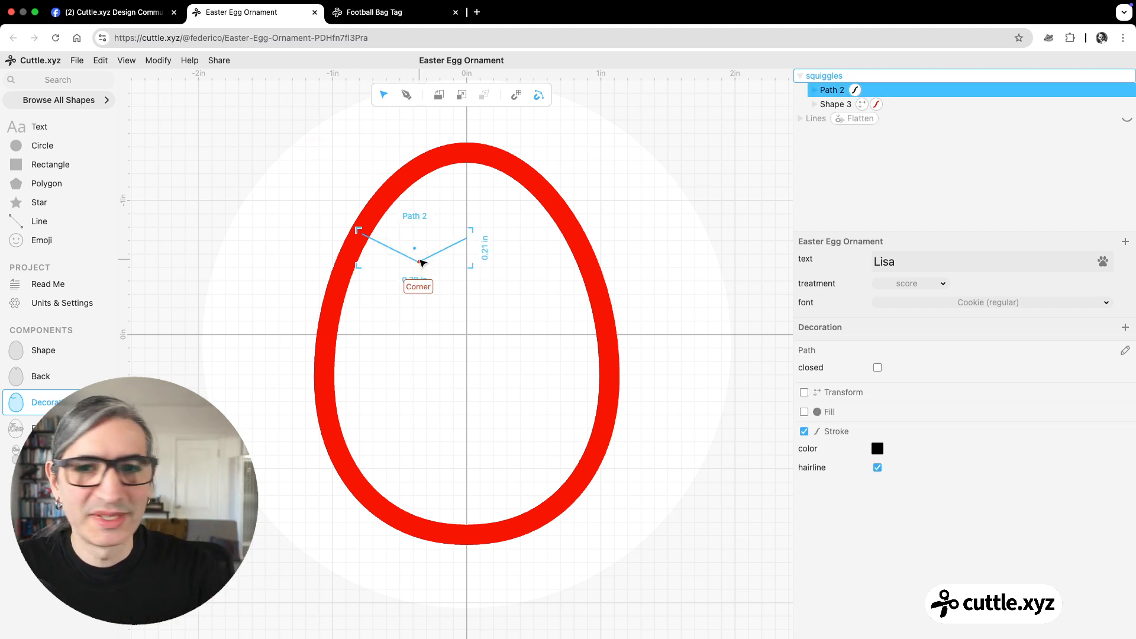
Mirror-repeat the V-shaped path across the vertical axis and move its lower corner to about x -0.39, y -0.49.
left_click(158, 60)
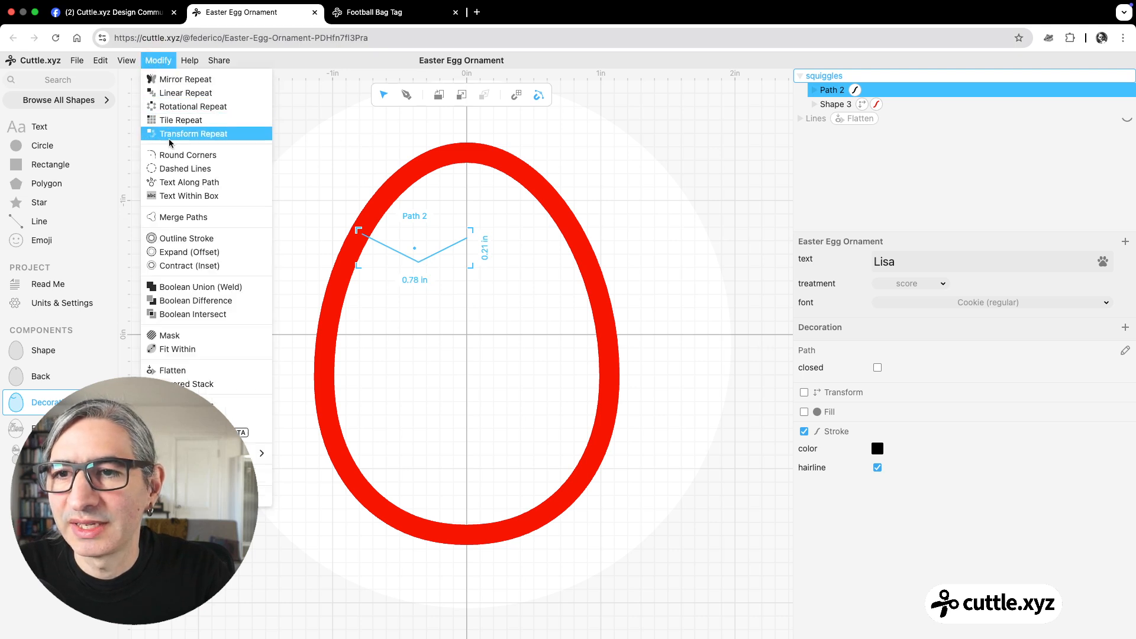
left_click(188, 79)
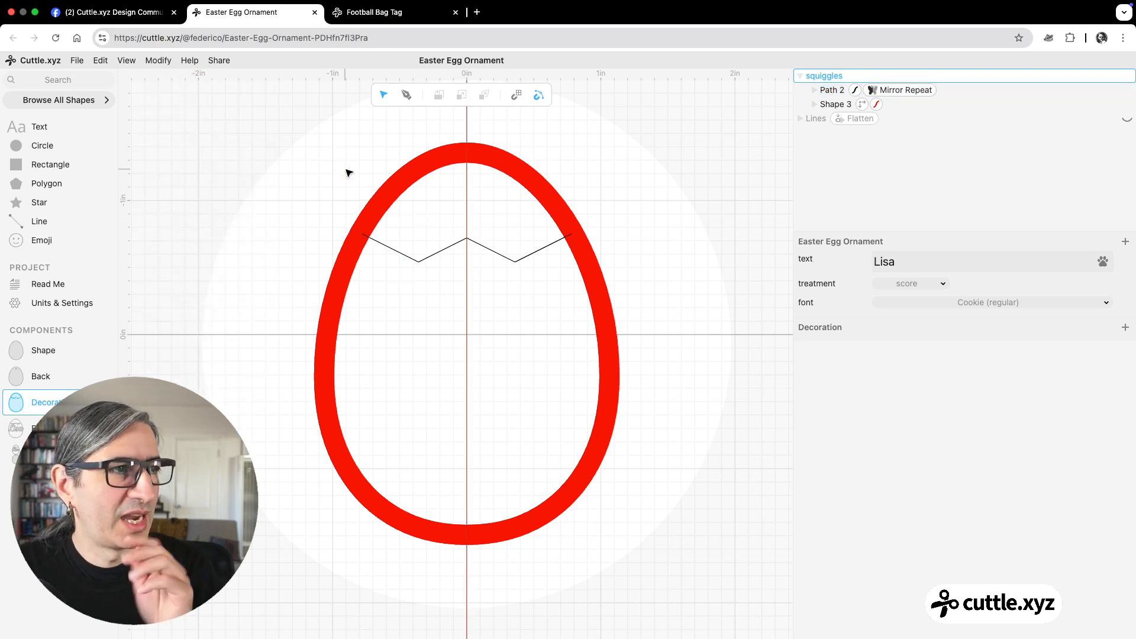
left_click(450, 156)
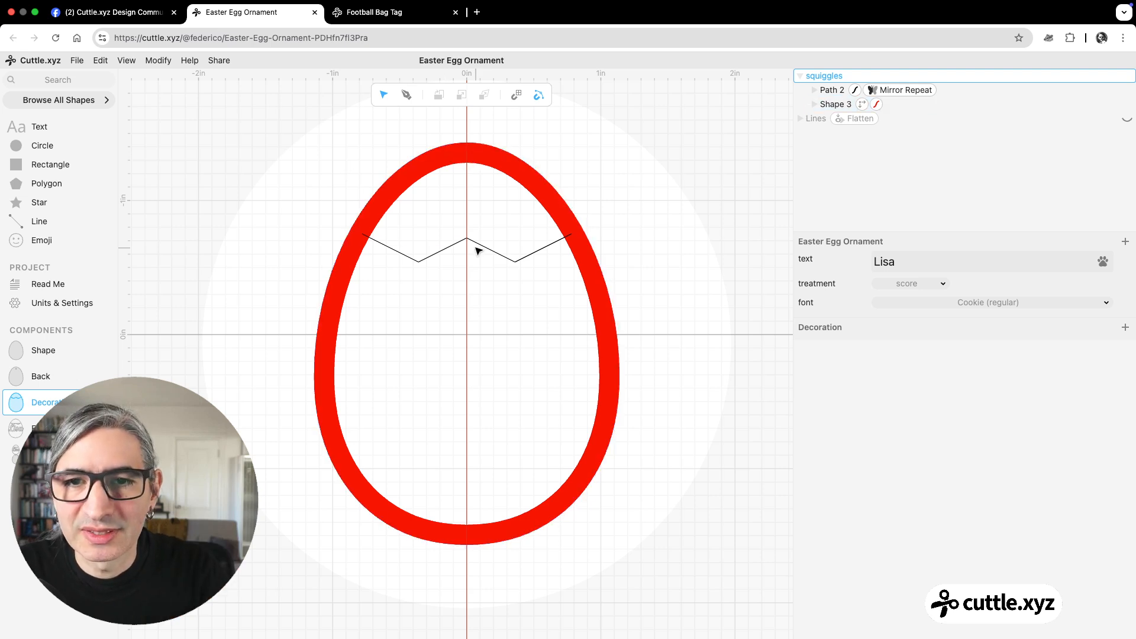
left_click(432, 260)
mouse_move(431, 260)
left_mouse_down()
mouse_move(405, 256)
mouse_move(413, 246)
mouse_move(436, 272)
mouse_move(414, 268)
left_mouse_up()
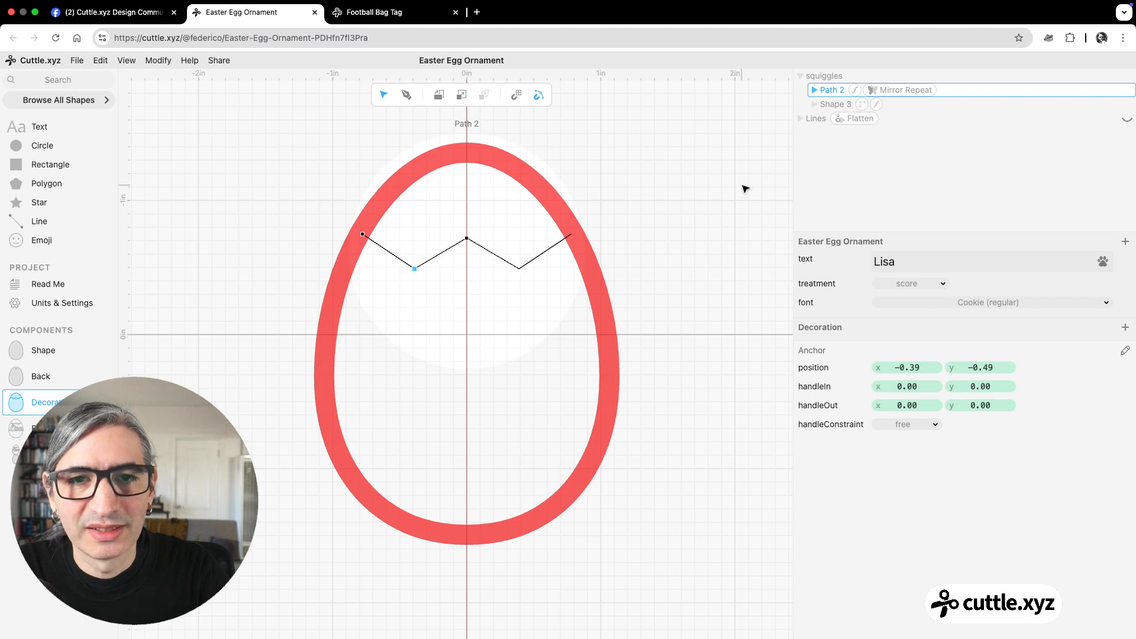
left_click(679, 209)
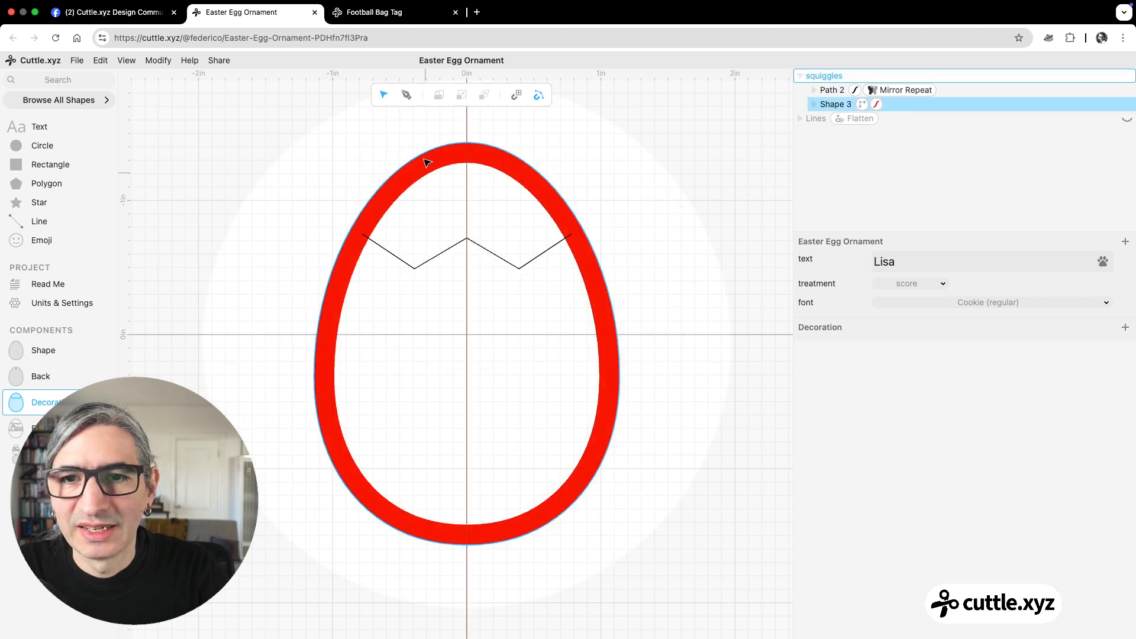
Draw a second V-shaped pen path about 1.01 in wide and 0.36 in tall from the egg's lower left edge to the vertical axis.
left_click(408, 97)
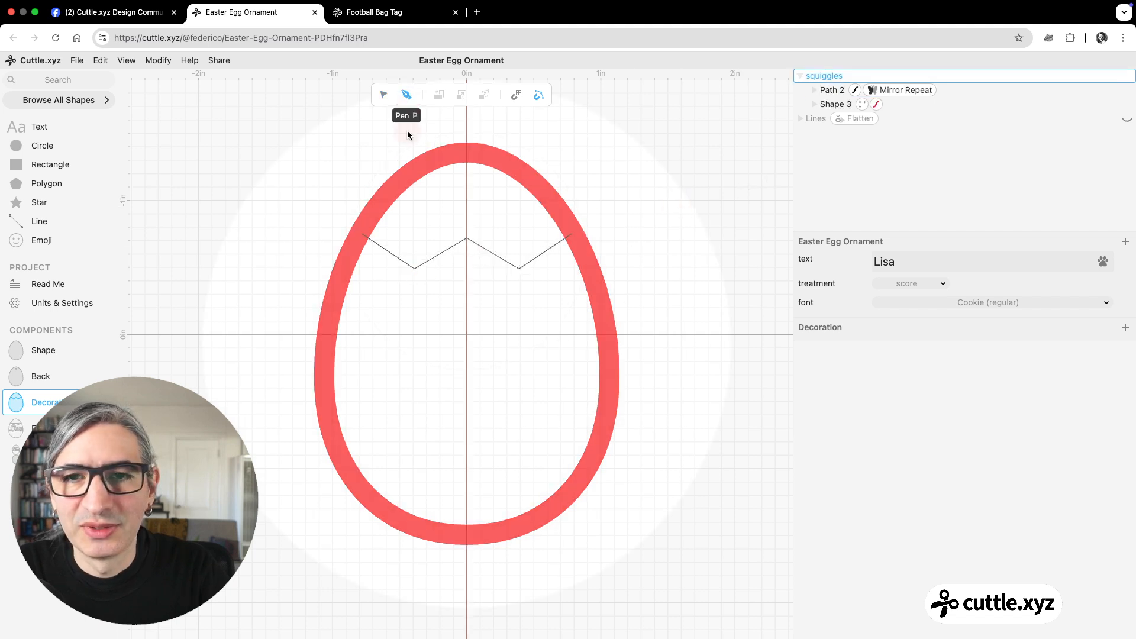
left_click(331, 417)
left_click(406, 465)
left_click(467, 441)
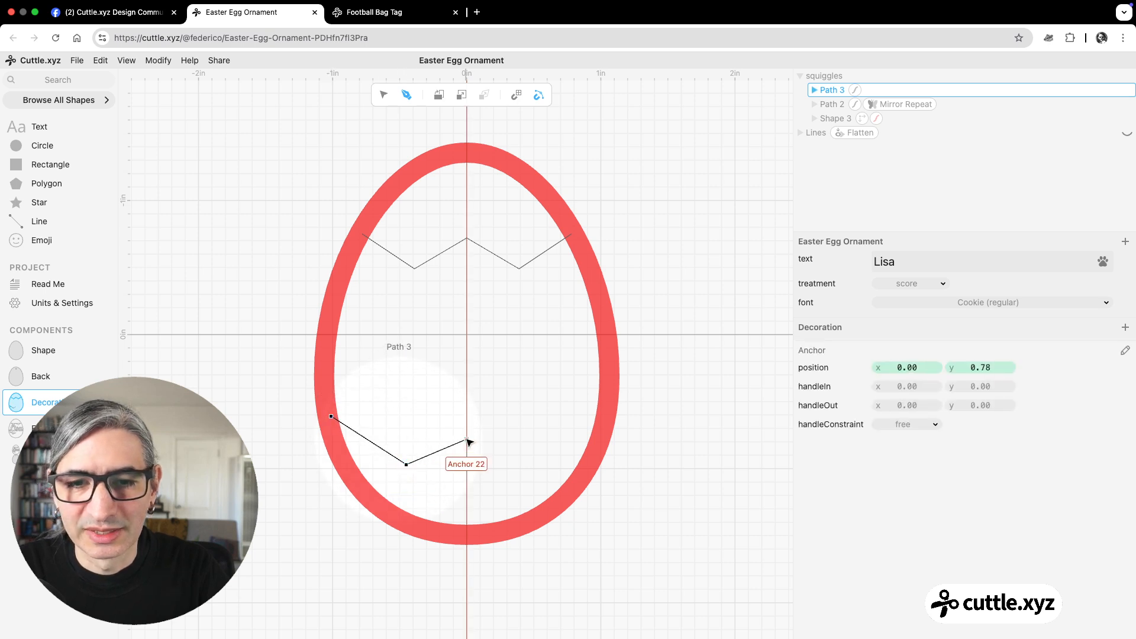
left_click(385, 95)
left_click(630, 254)
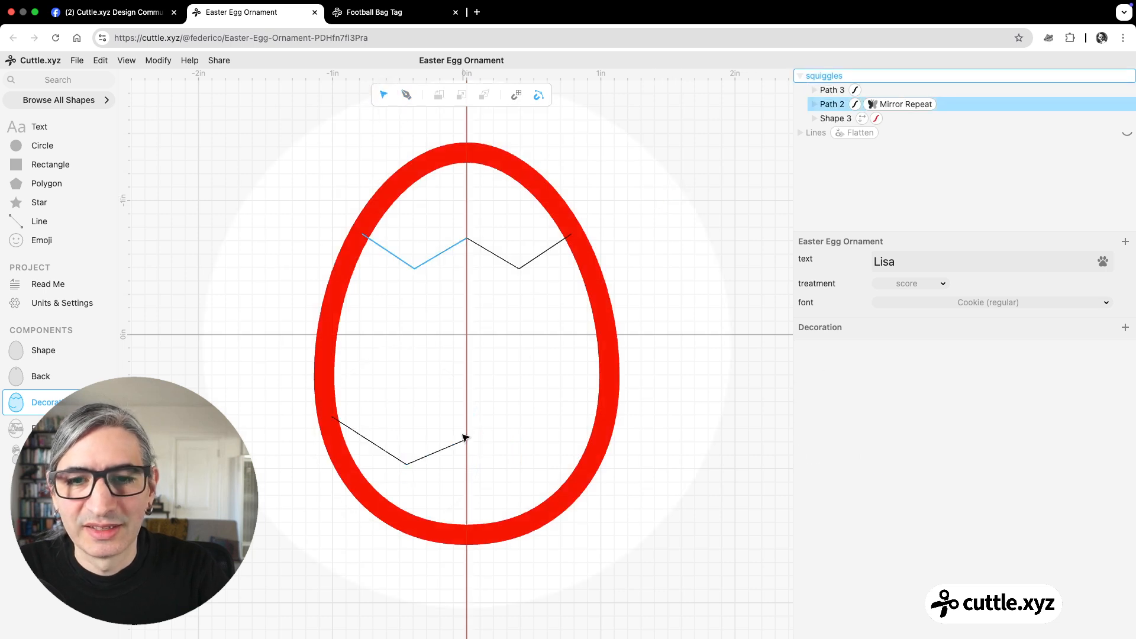
Apply a Mirror Repeat to the lower V-shaped path to form a full zigzag across the egg.
left_click(436, 451)
left_click(159, 64)
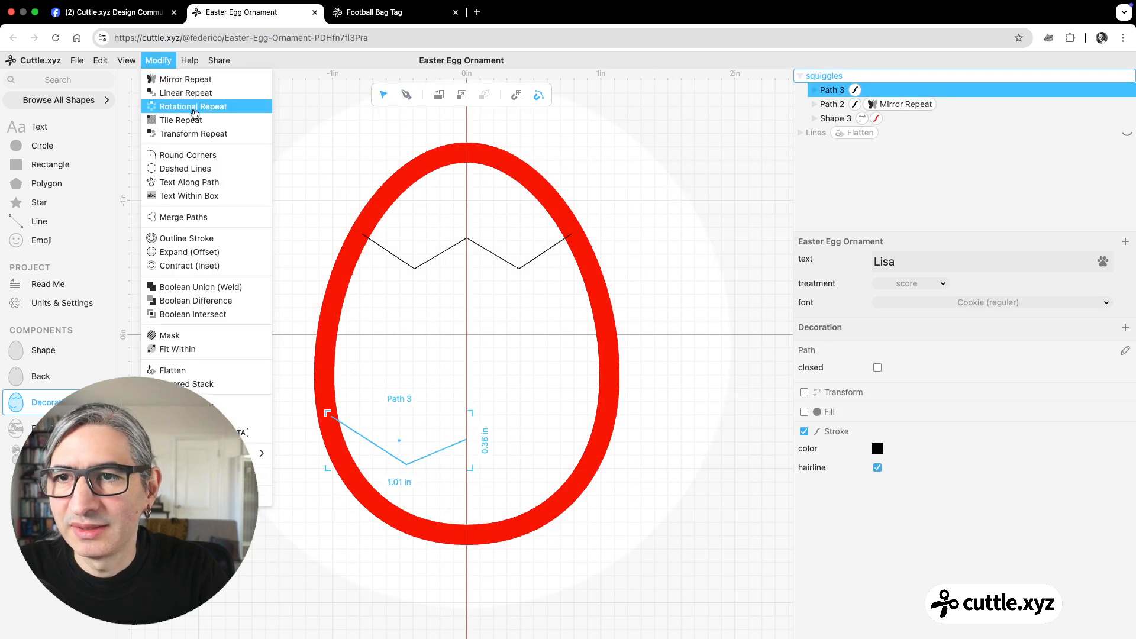
left_click(196, 79)
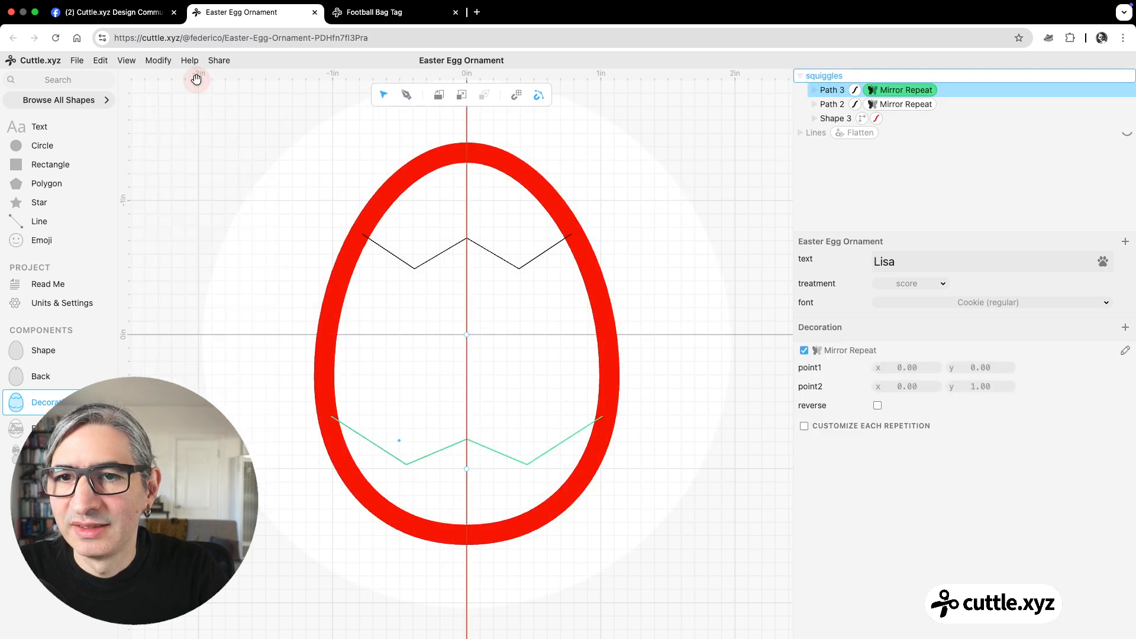
left_click(666, 268)
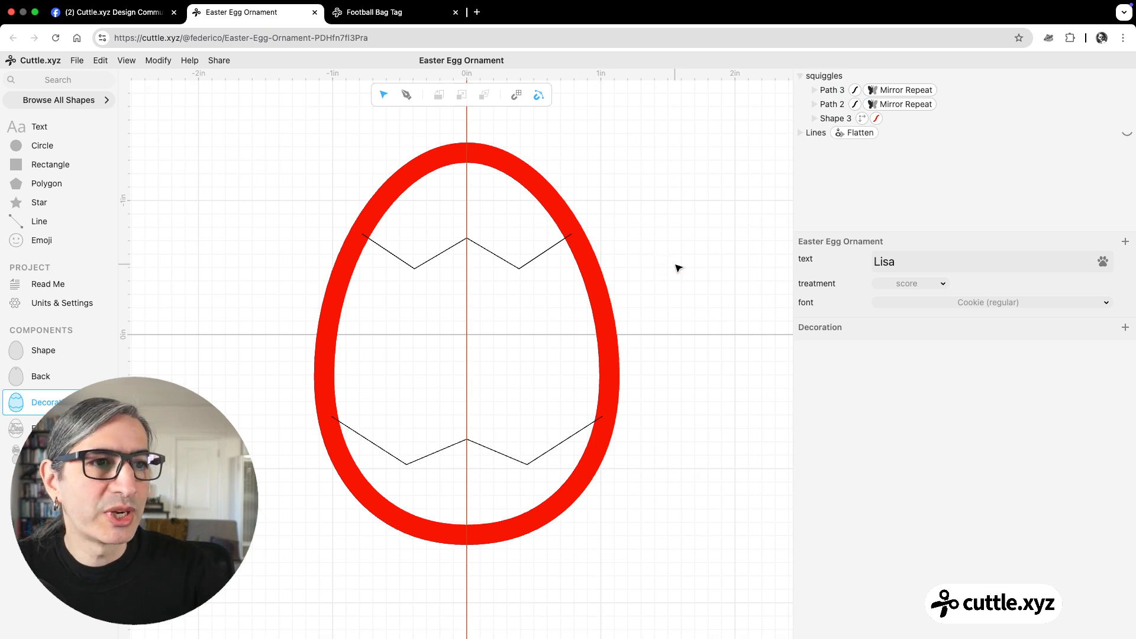
Turn off hairline on the lower zigzag's stroke and give it a 0.15 width and red color.
left_click(450, 252)
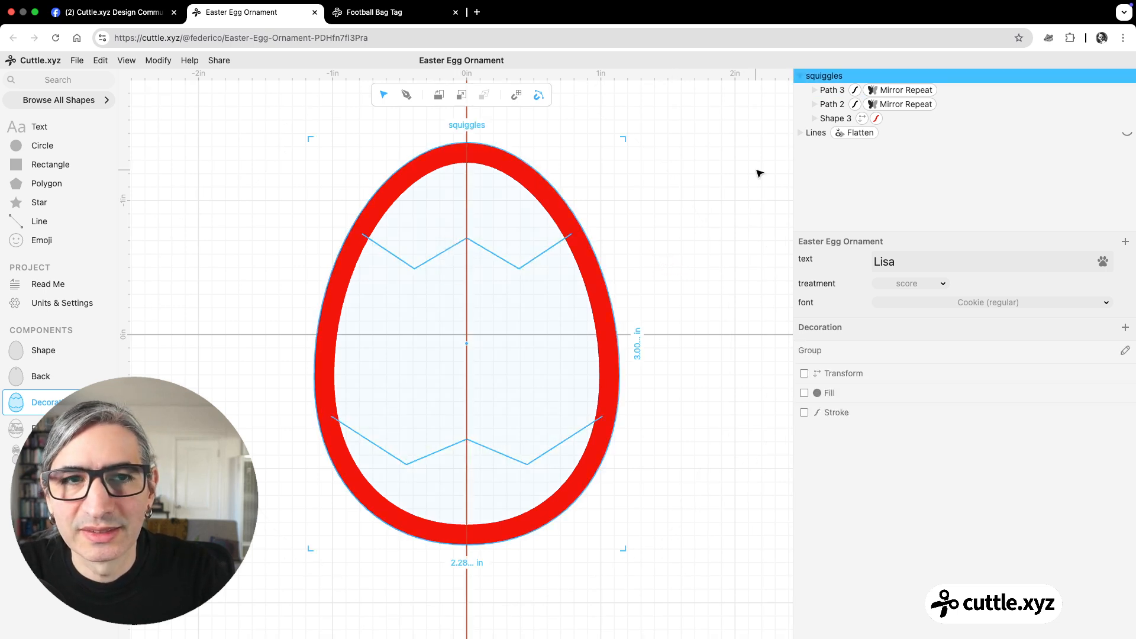
left_click(832, 90)
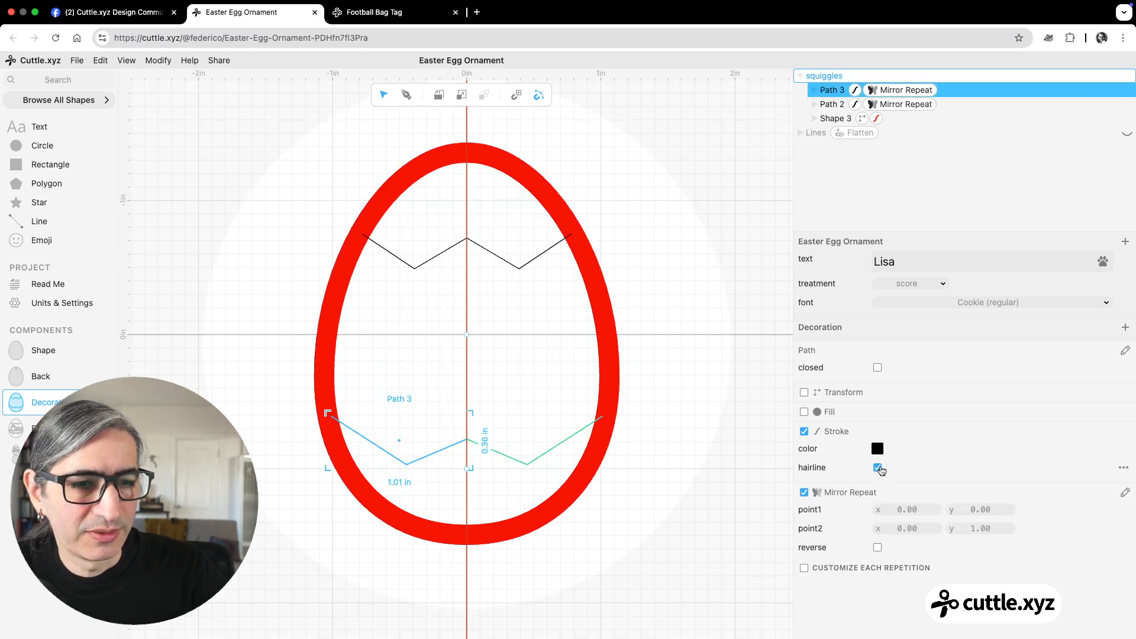
left_click(877, 468)
mouse_move(905, 486)
left_mouse_down()
mouse_move(919, 484)
mouse_move(903, 465)
left_mouse_up()
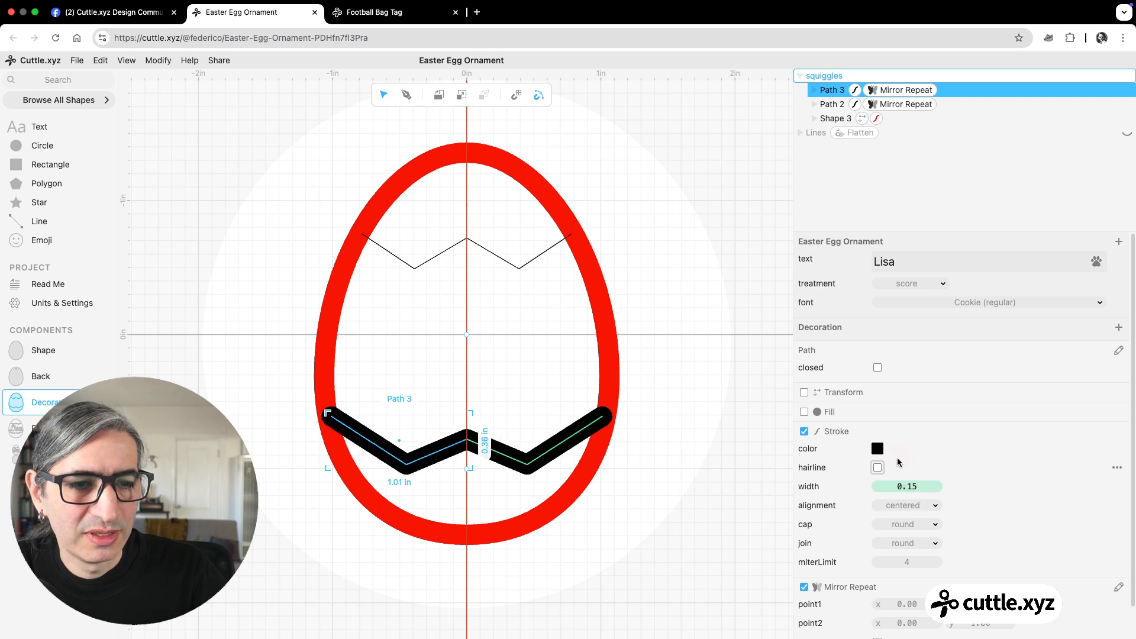
left_click(879, 449)
left_click(968, 427)
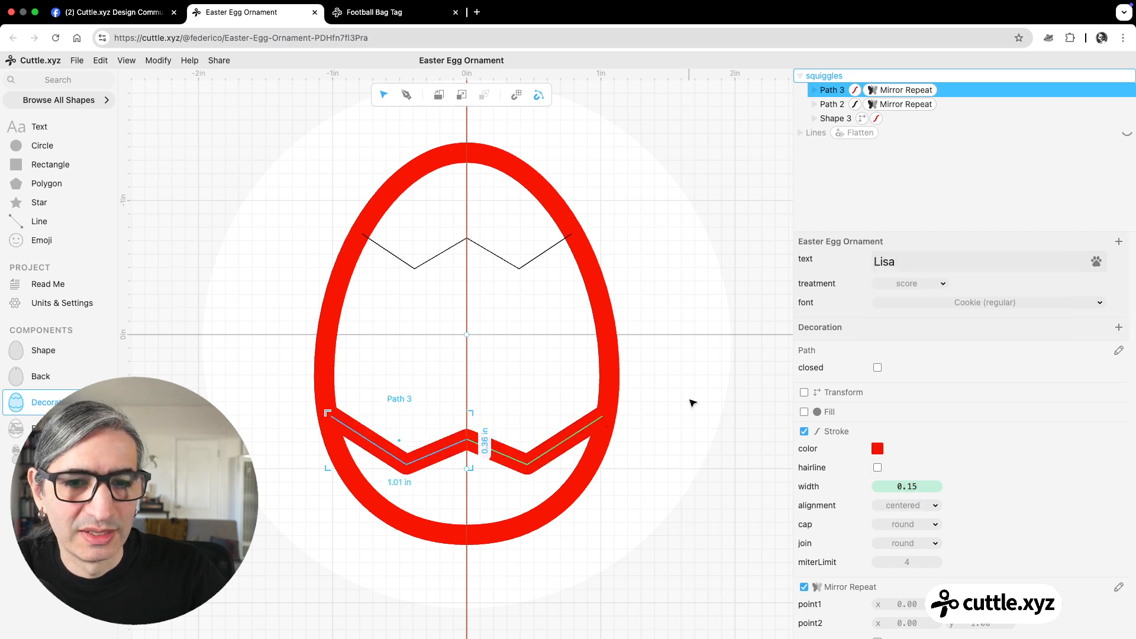
left_click(691, 403)
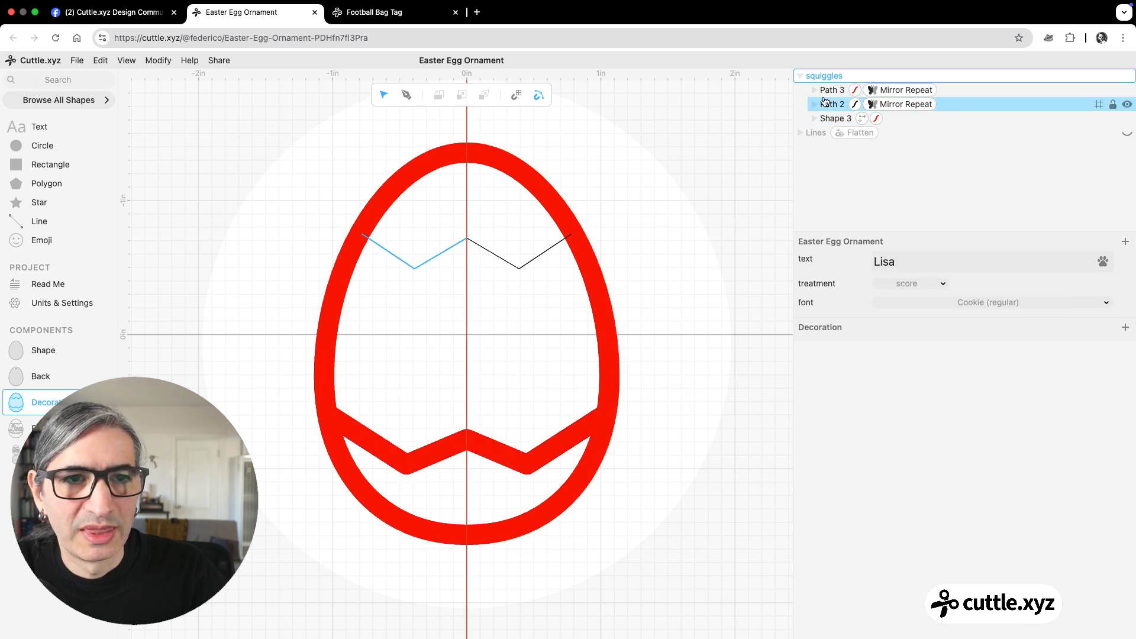
Give the upper zigzag's stroke a red color and 0.15 width with hairline turned off.
left_click(832, 104)
left_click(877, 448)
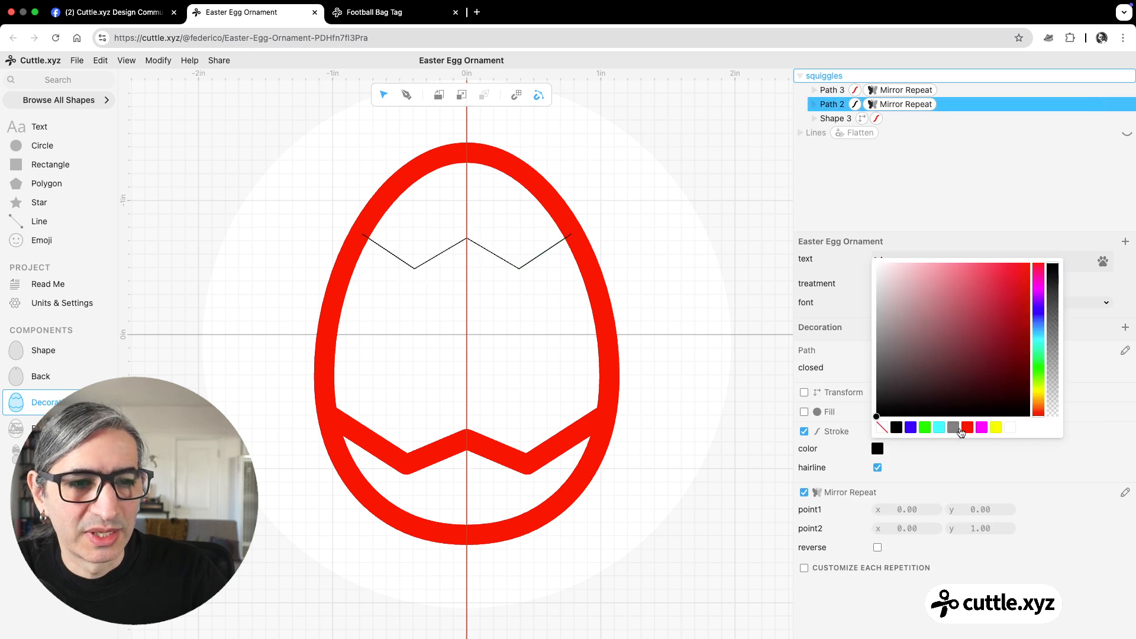
left_click(968, 428)
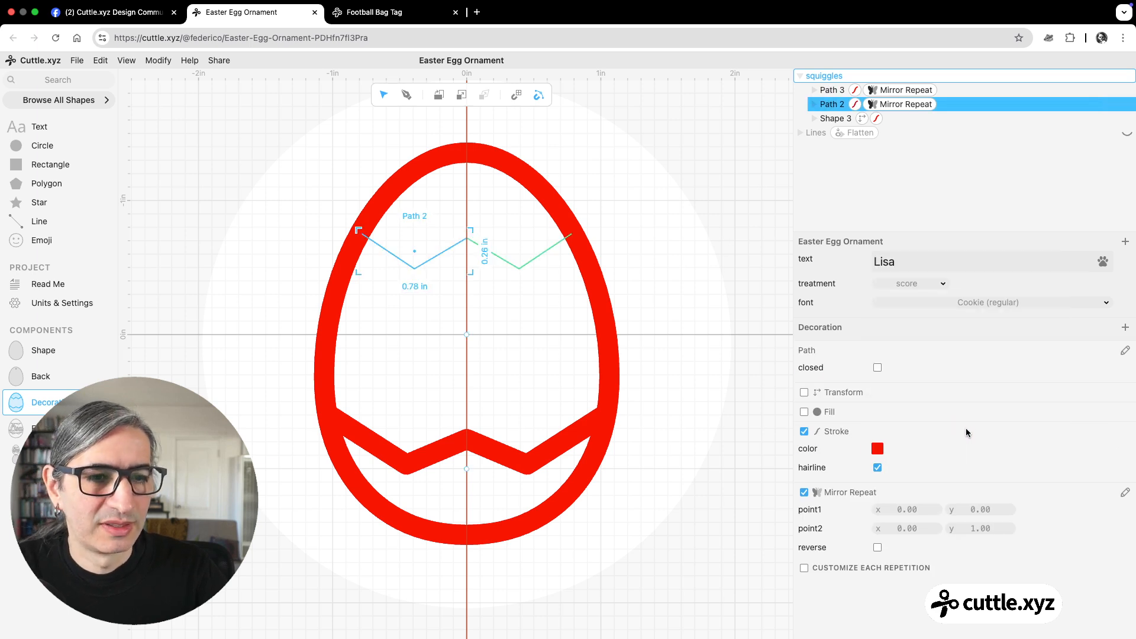
left_click(877, 468)
left_click_drag(910, 486, 920, 487)
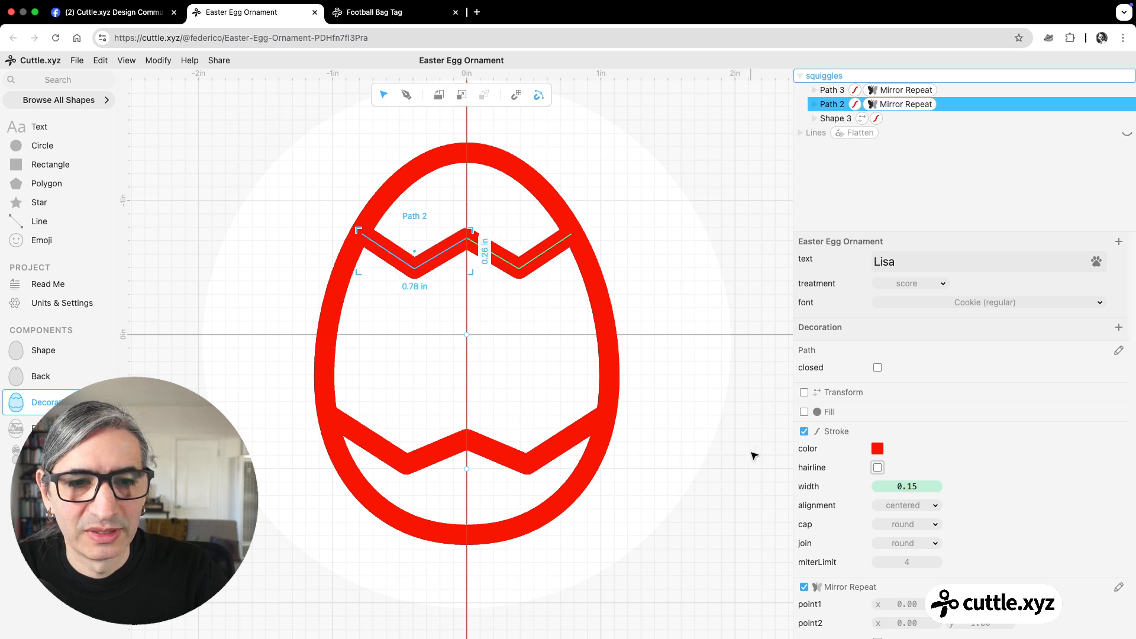
left_click(747, 454)
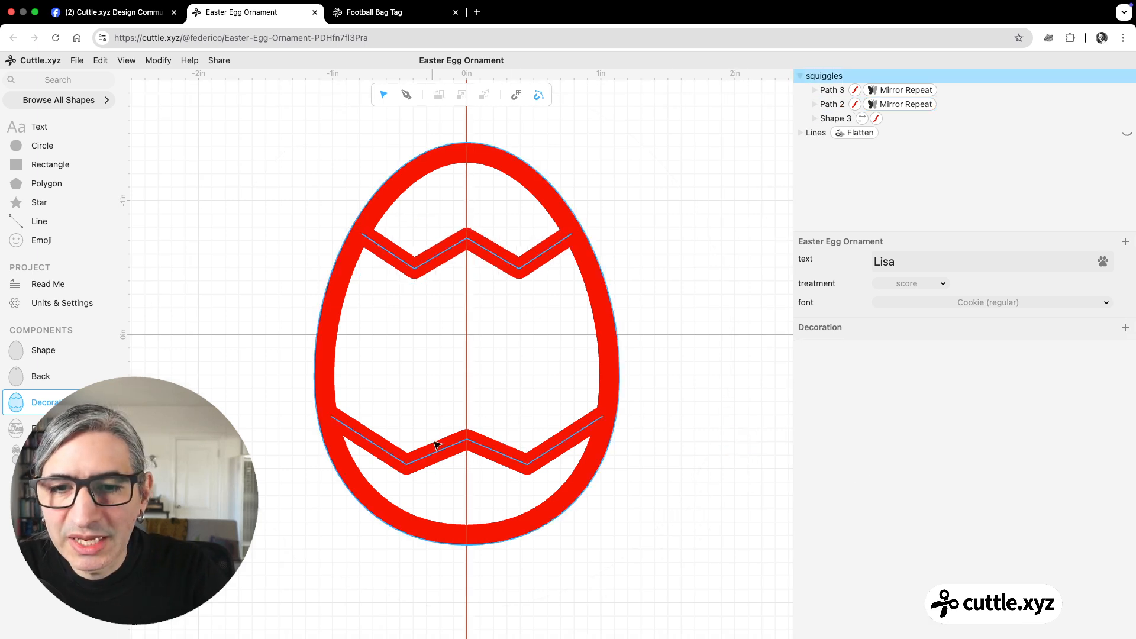
Move the lower zigzag's left corner to about x -0.52, y 0.98, keeping it a sharp corner without curve handles.
double_click(407, 469)
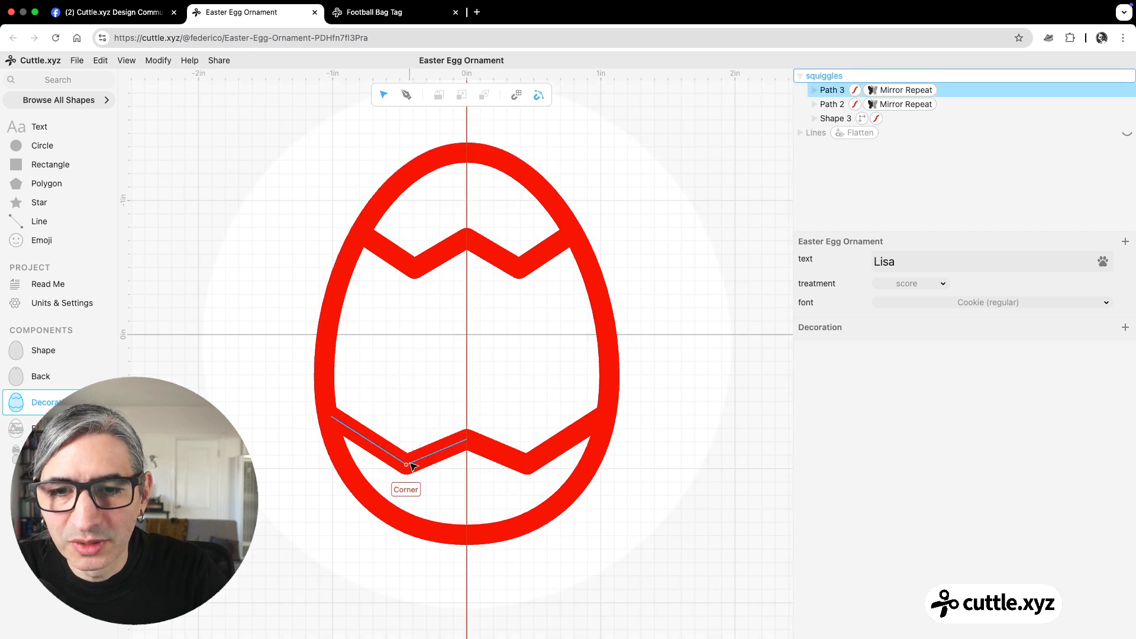
left_click(412, 466)
double_click(408, 464)
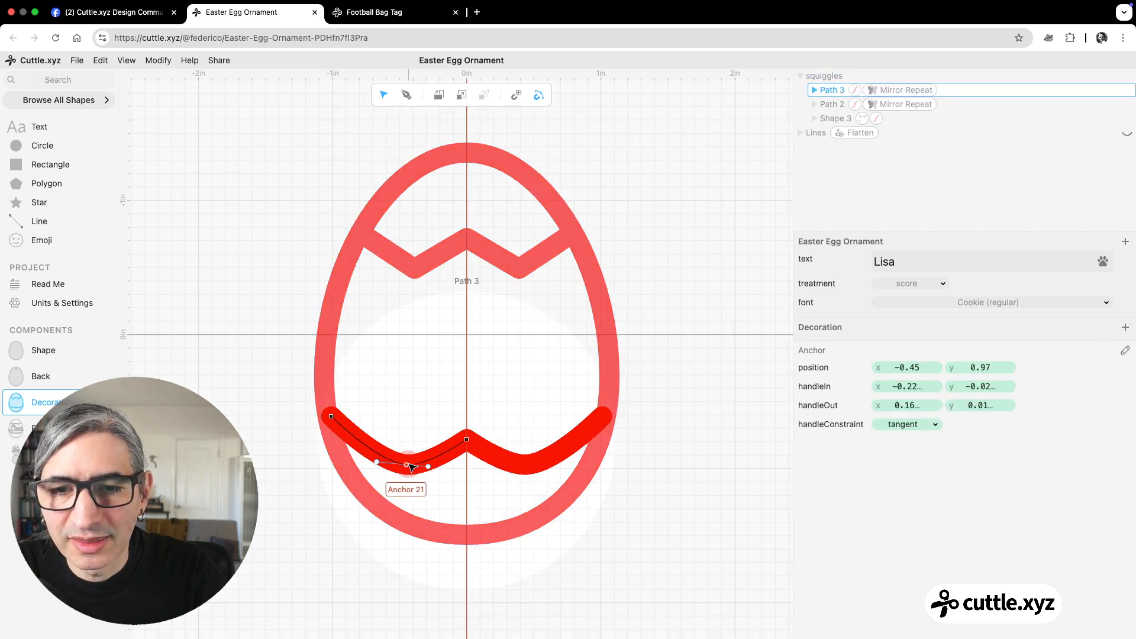
double_click(406, 465)
left_click_drag(406, 464, 397, 466)
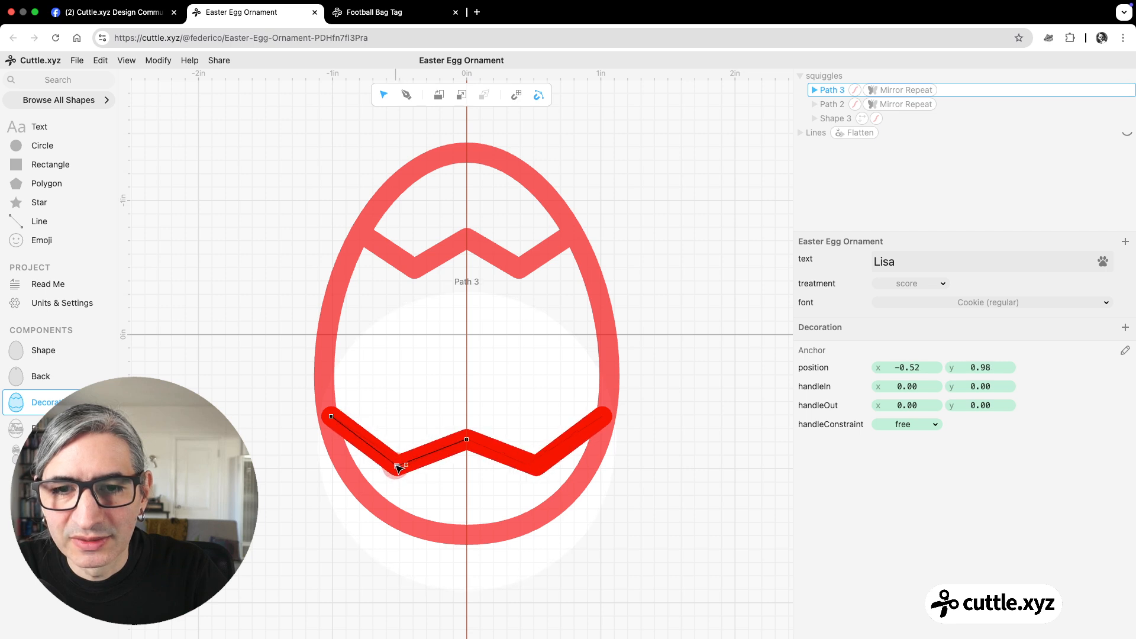
left_click(713, 336)
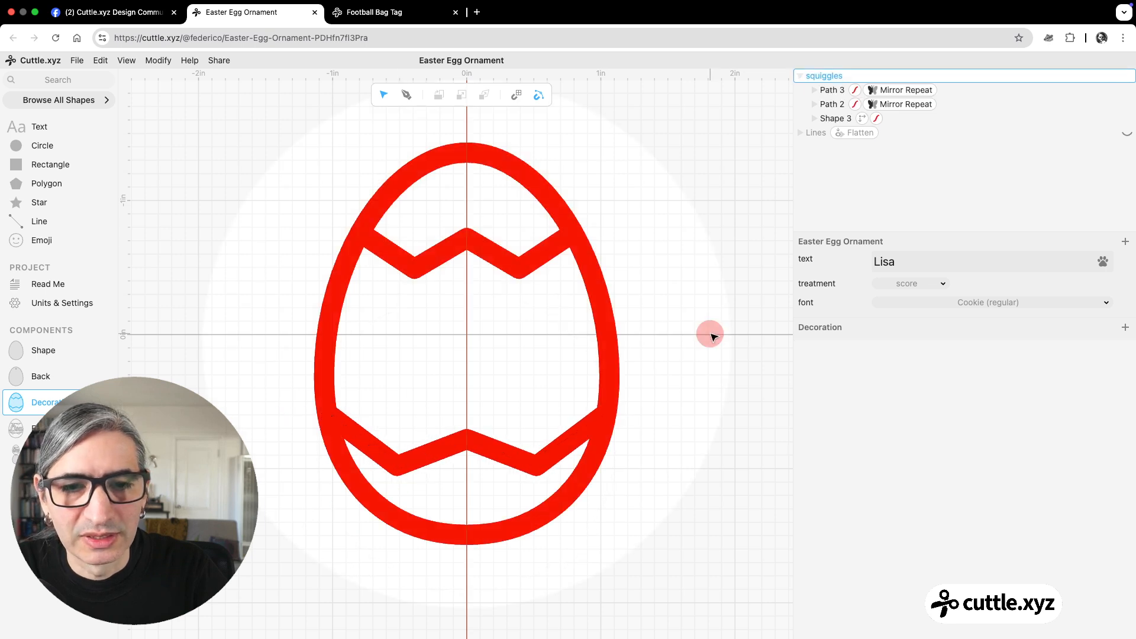
Try to reposition the left corner anchor of the upper zigzag.
left_click(415, 270)
double_click(416, 268)
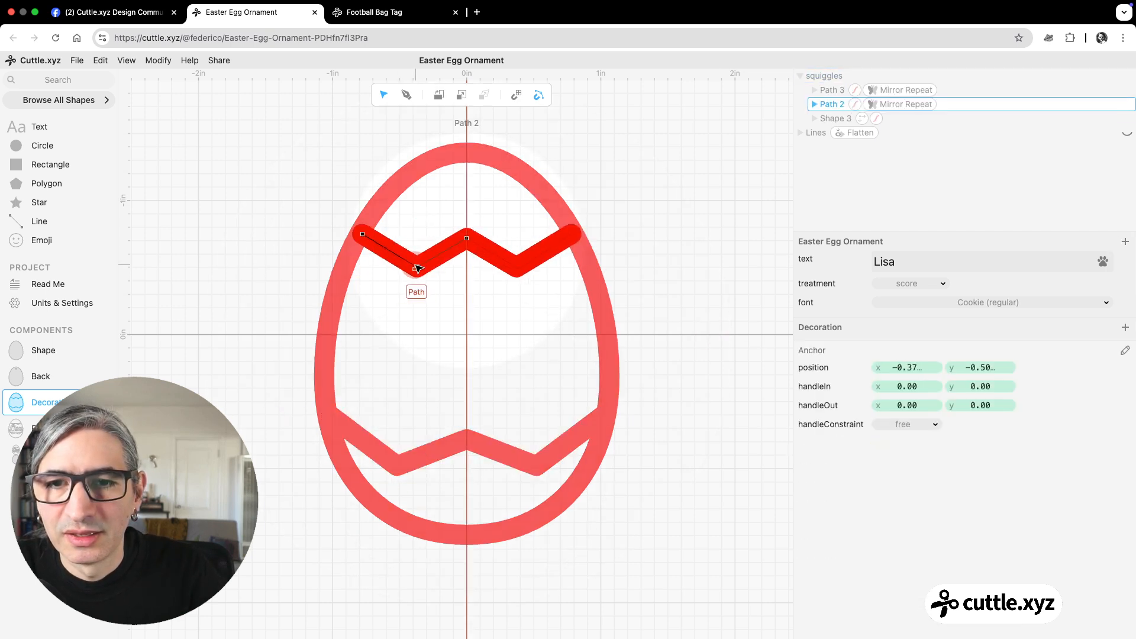
left_click(646, 177)
left_click(649, 178)
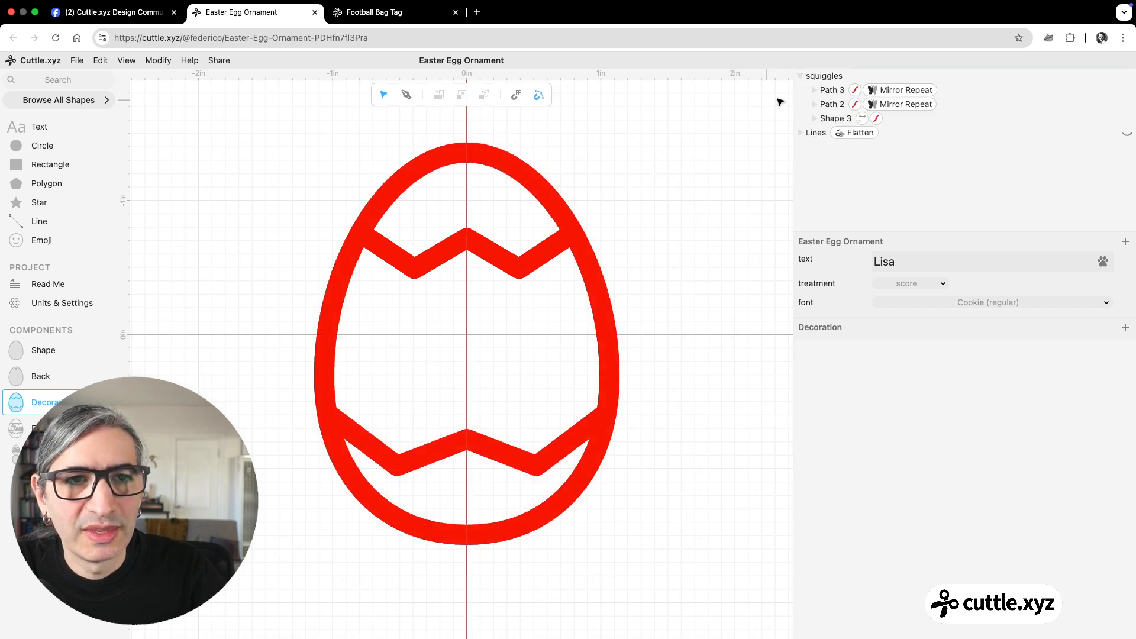
Apply a Flatten modifier to the squiggles group.
left_click(823, 75)
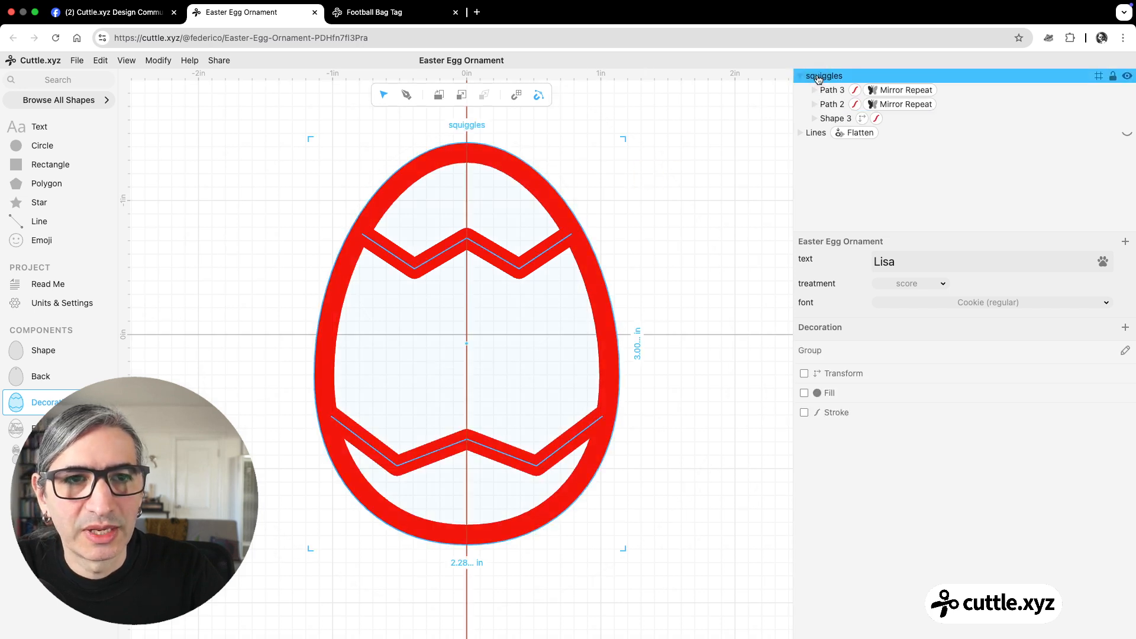
left_click(158, 60)
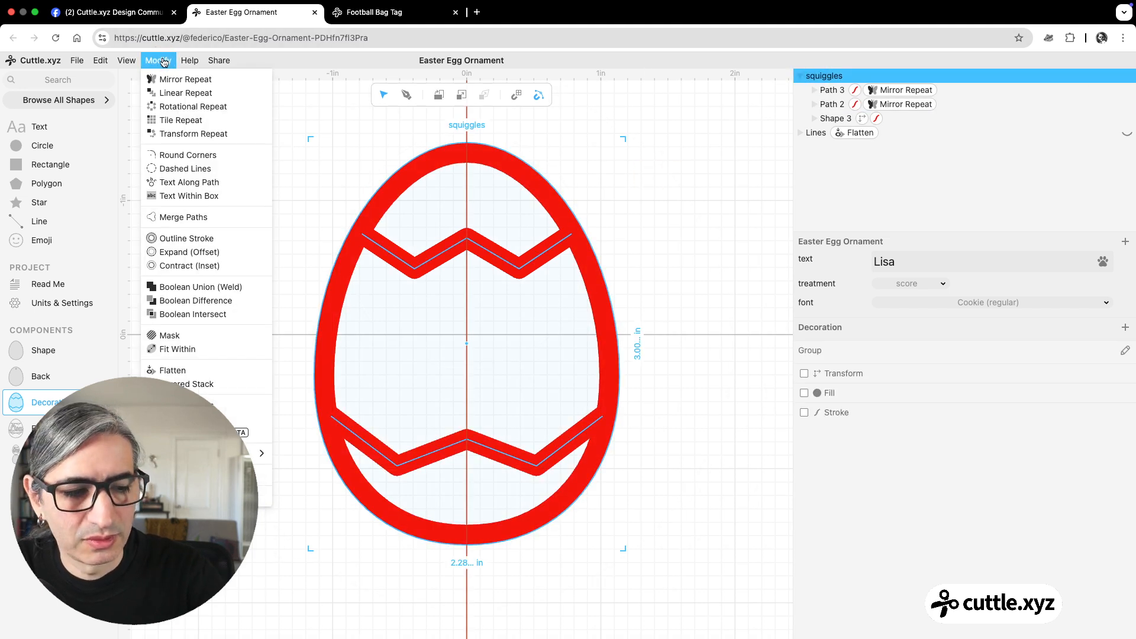
left_click(198, 370)
left_click(260, 271)
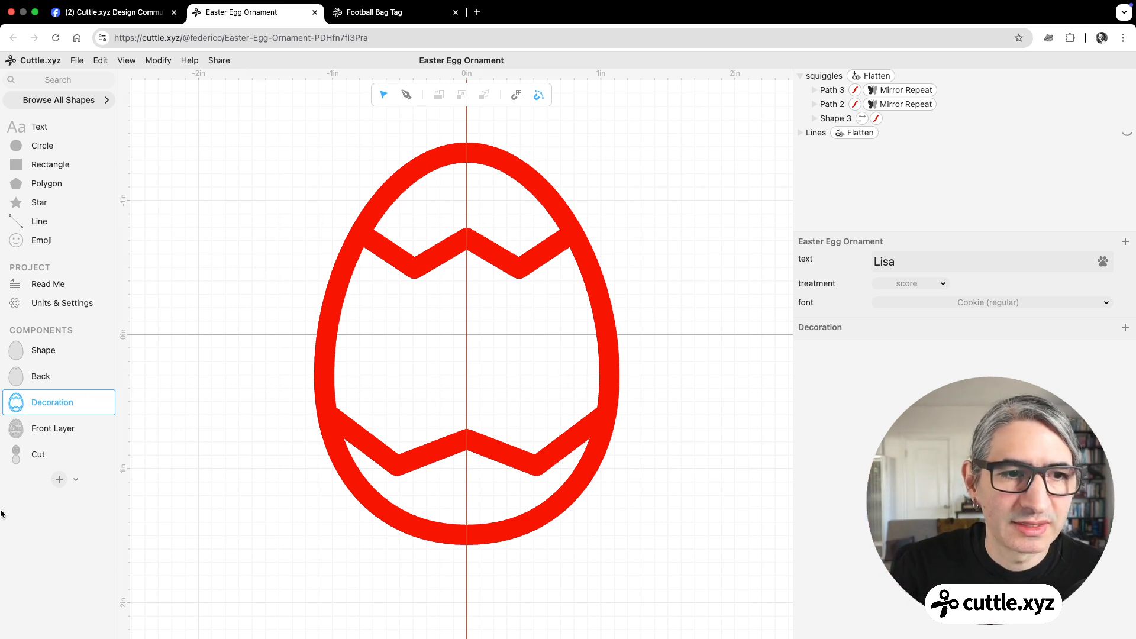
Enable strokeResult on the squiggles group's Flatten modifier and check the decoration in the Front Layer component.
left_click(36, 435)
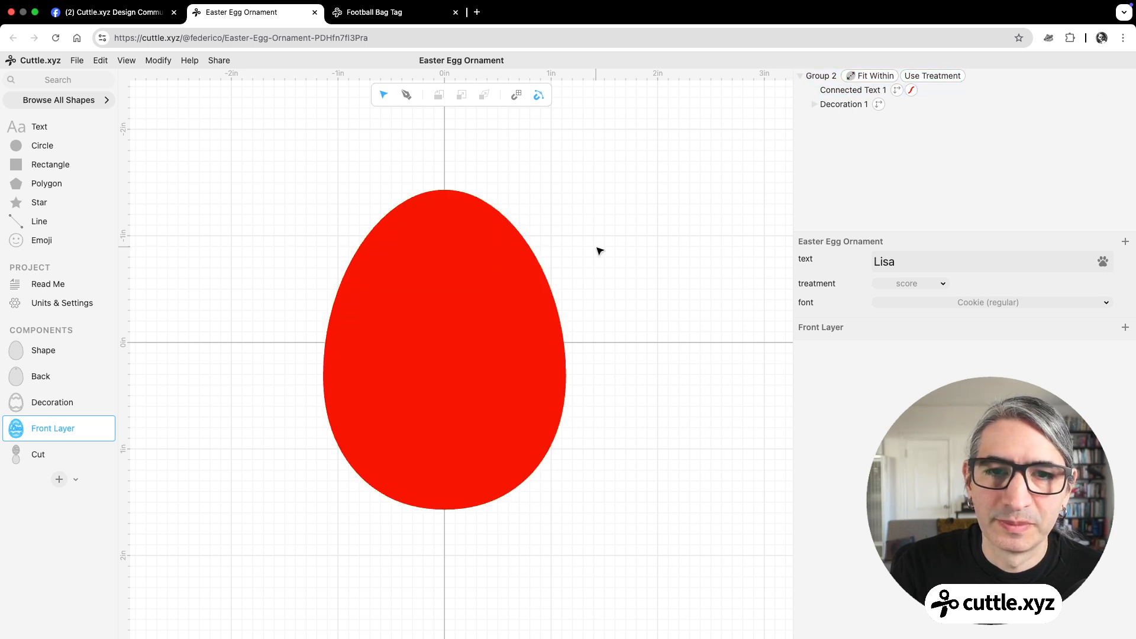
left_click(50, 397)
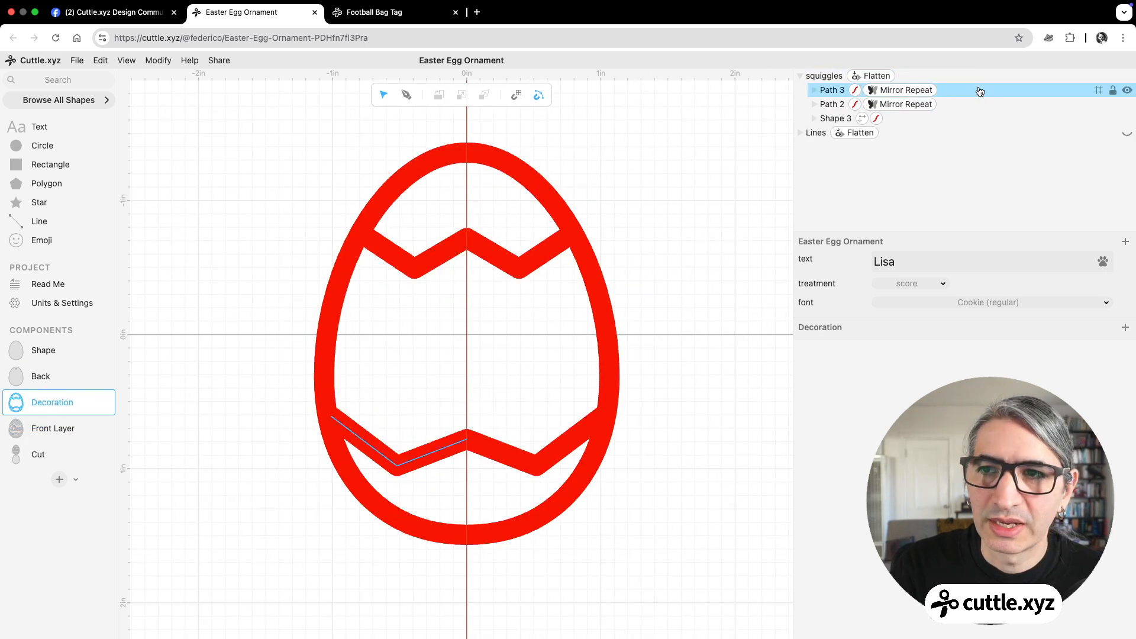
left_click(802, 76)
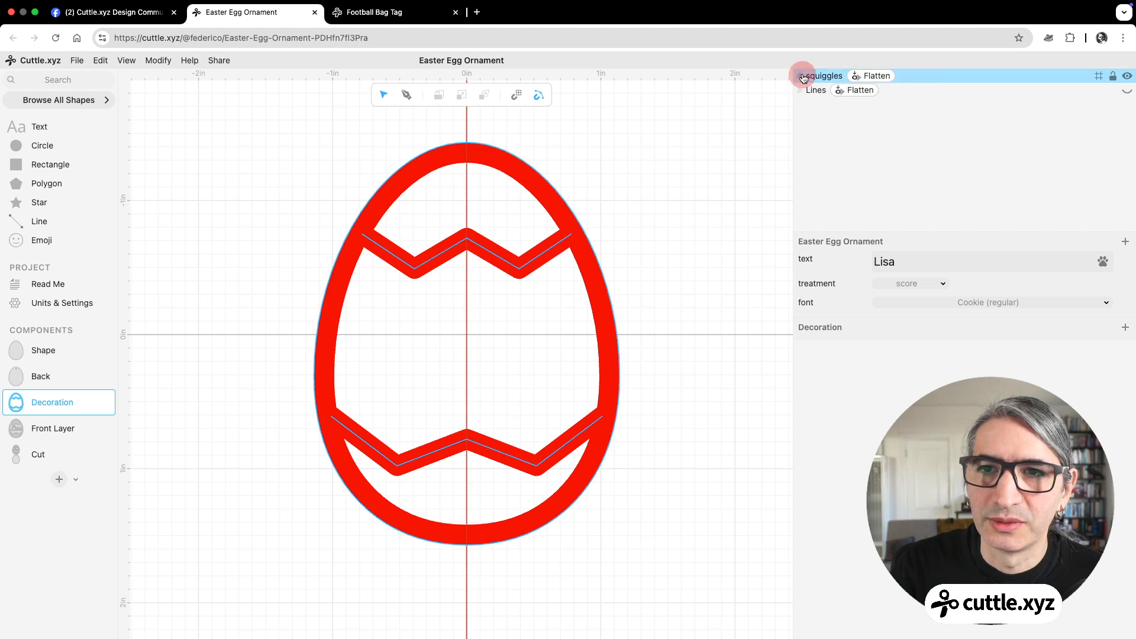
left_click(876, 77)
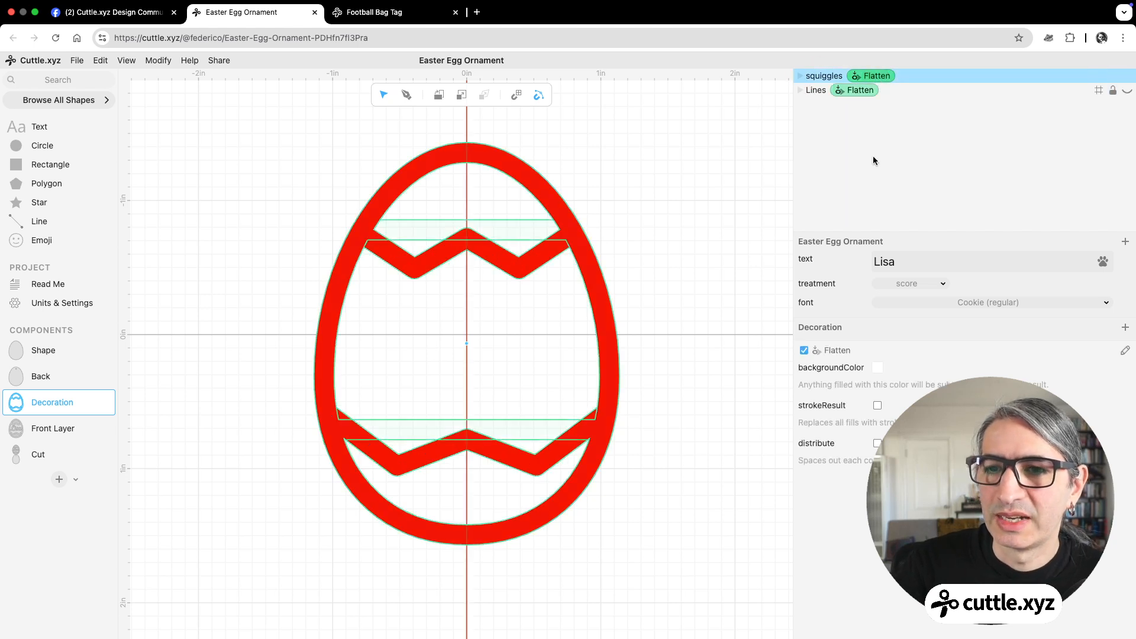
left_click(878, 407)
left_click(393, 419)
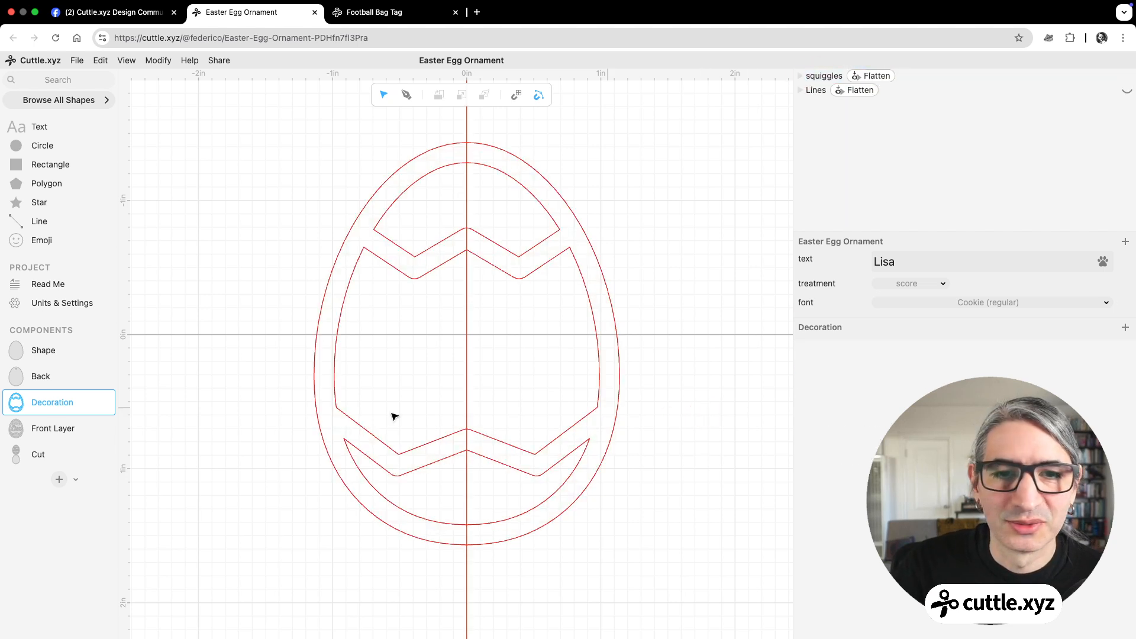
left_click(53, 429)
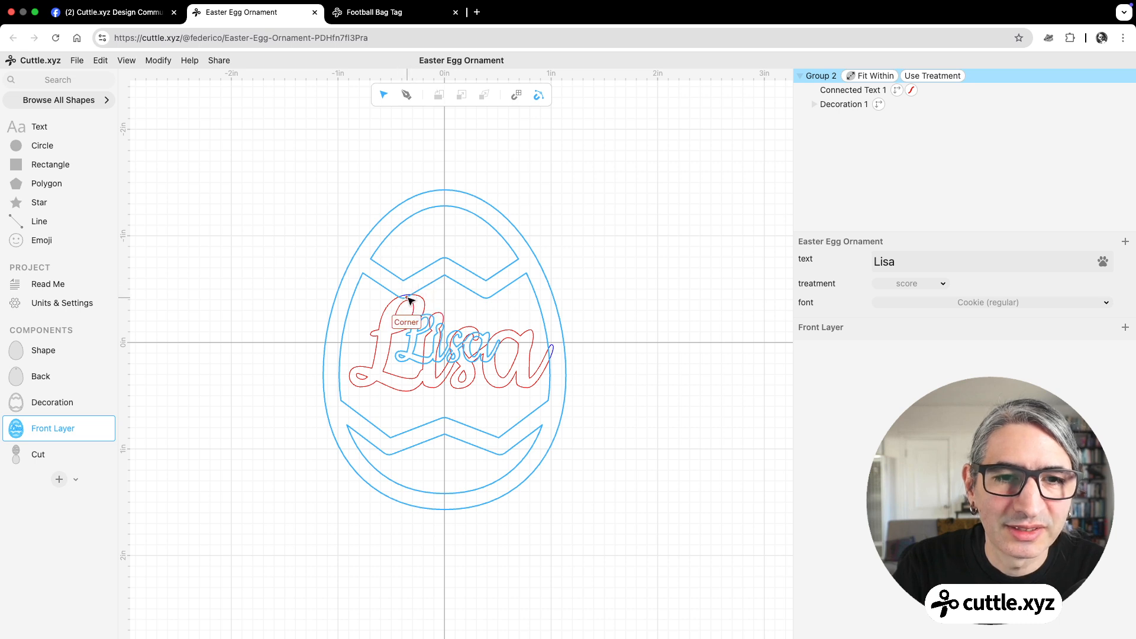
In the Decoration component, move the upper zigzag's left low corner up to about x -0.39, y -0.58 and check it in Front Layer.
left_click(67, 405)
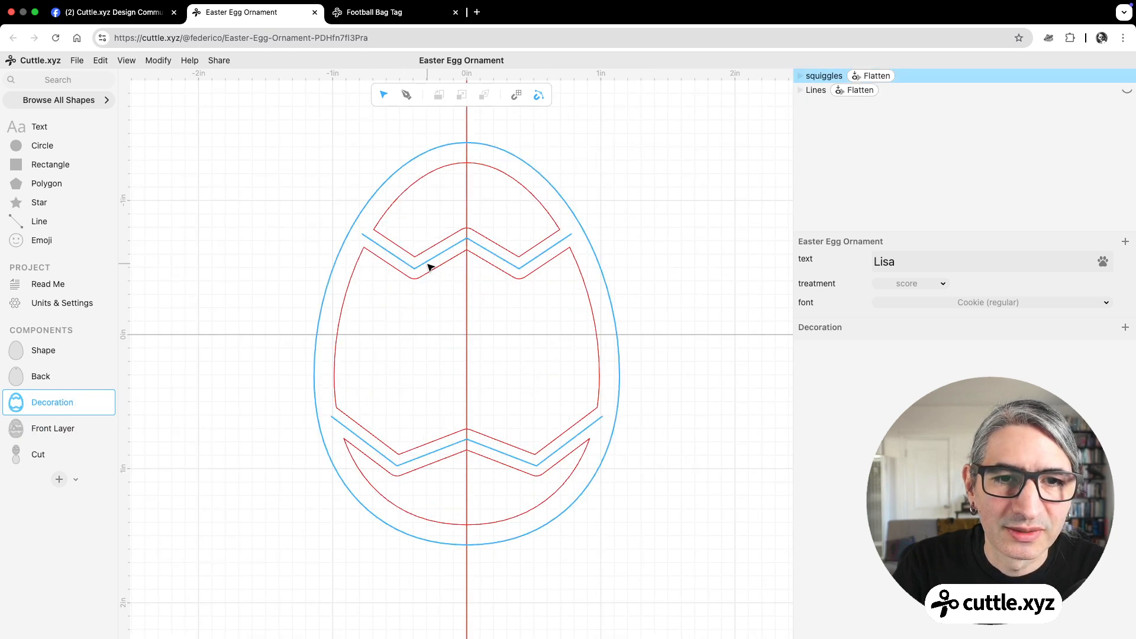
left_click(428, 265)
double_click(416, 270)
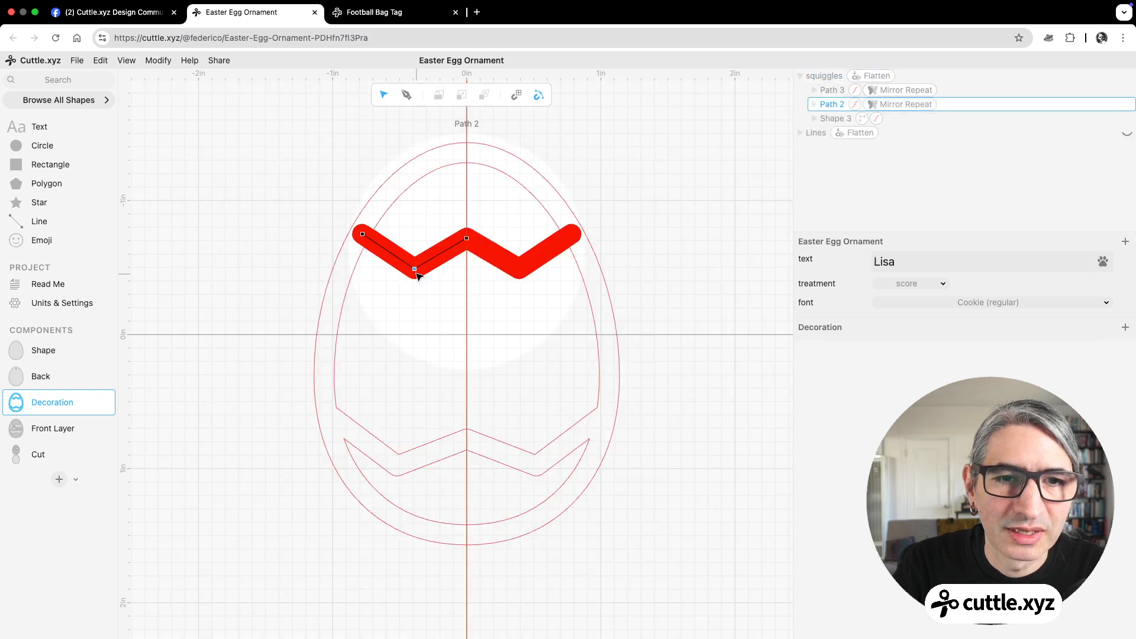
left_click_drag(416, 270, 417, 259)
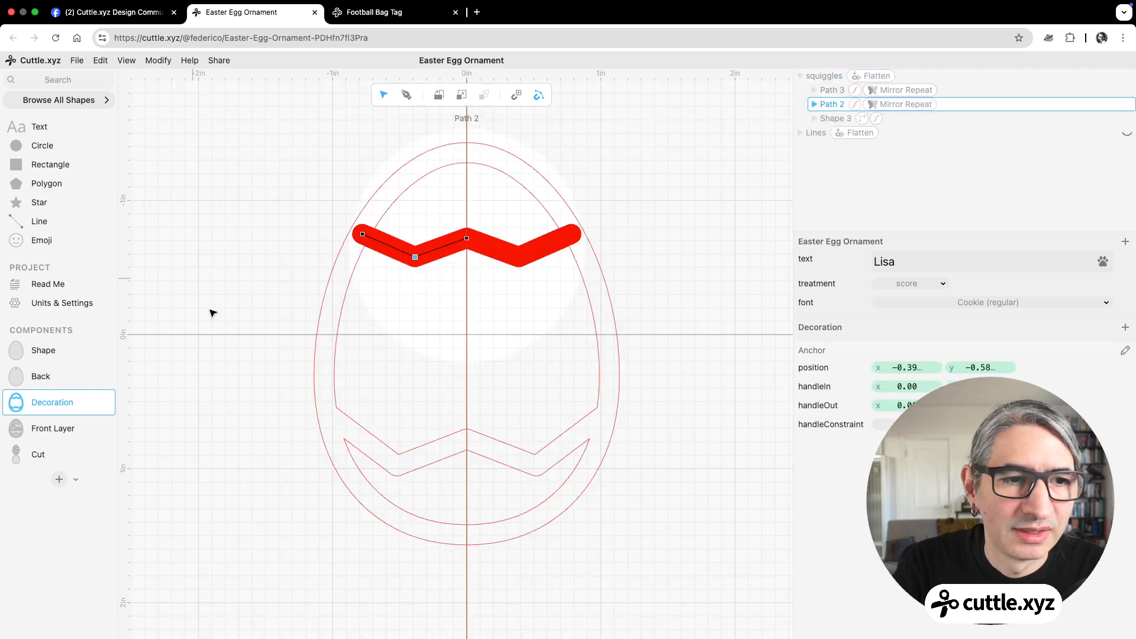
left_click(193, 390)
left_click(47, 426)
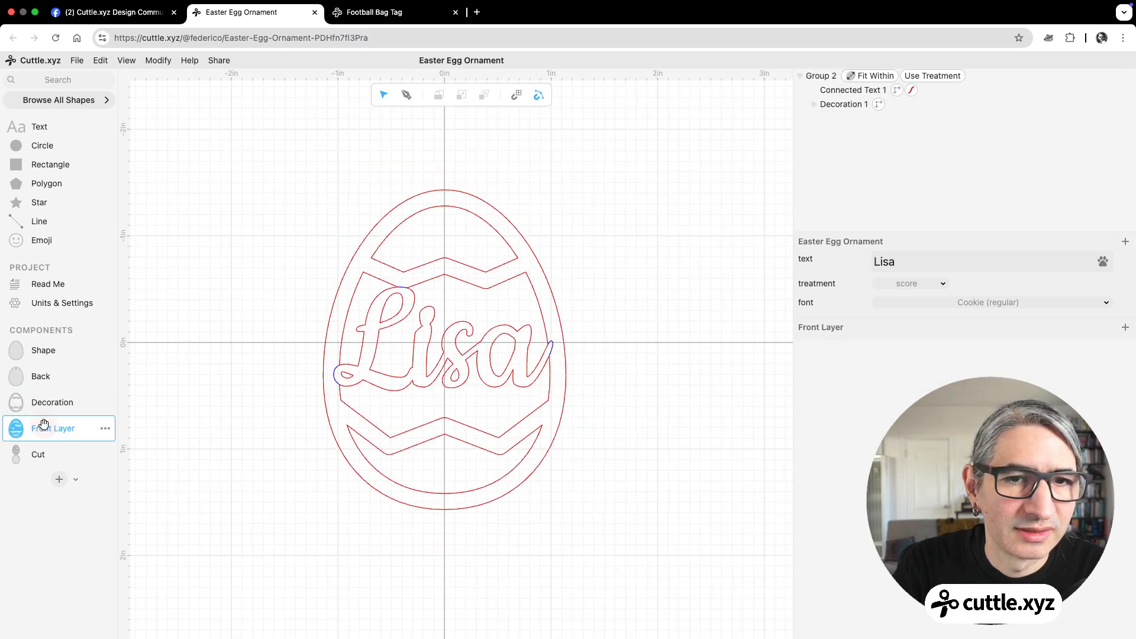
scroll(631, 398, "up", 2)
scroll(653, 379, "down", 1)
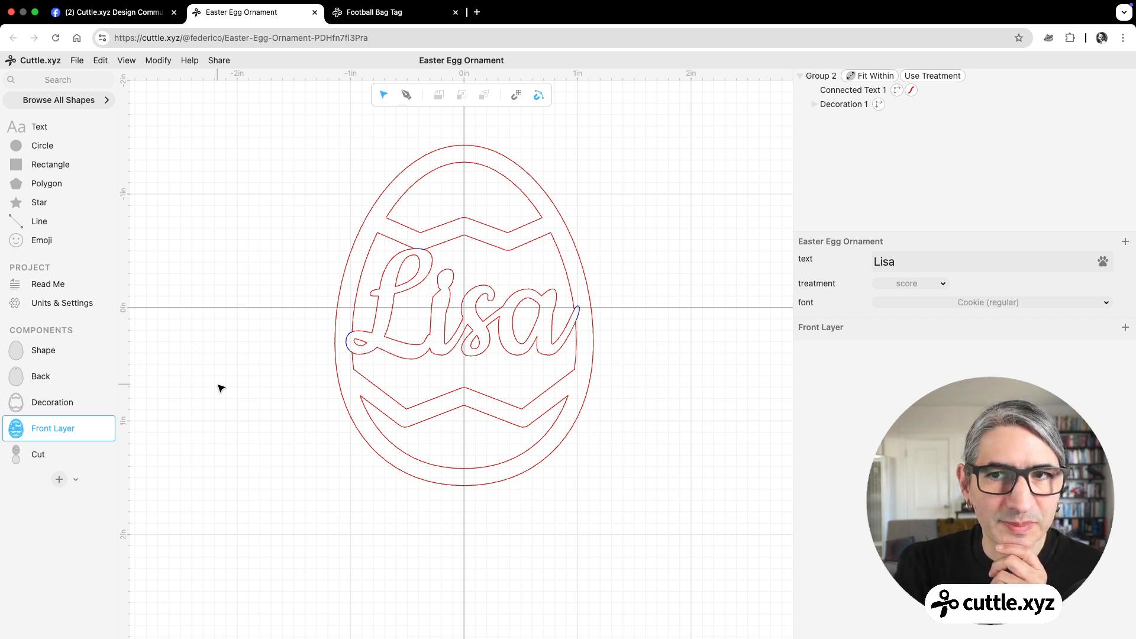
Add a circle about 0.69 in wide on the centre axis of the Decoration's lower section and check it in Front Layer.
left_click(55, 401)
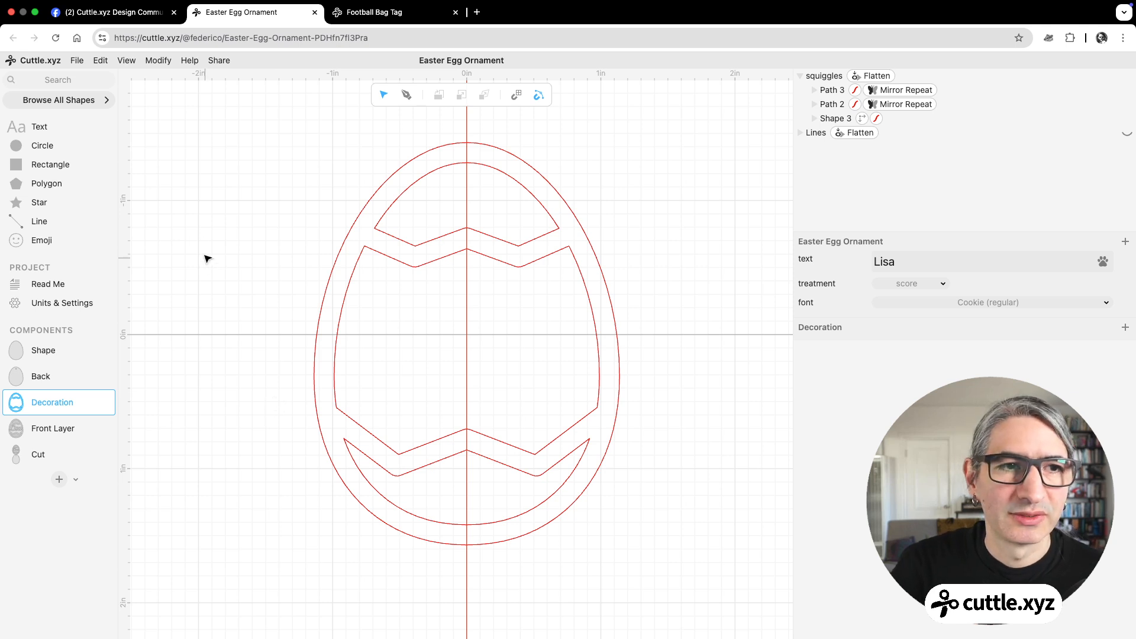
left_click_drag(17, 143, 467, 489)
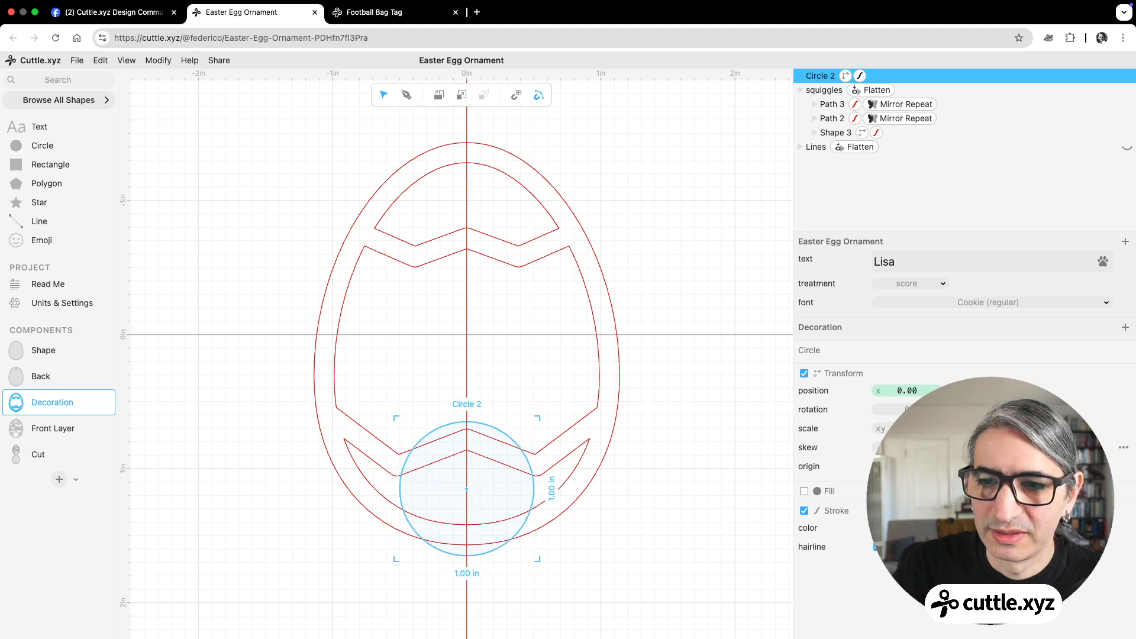
left_click_drag(884, 430, 859, 432)
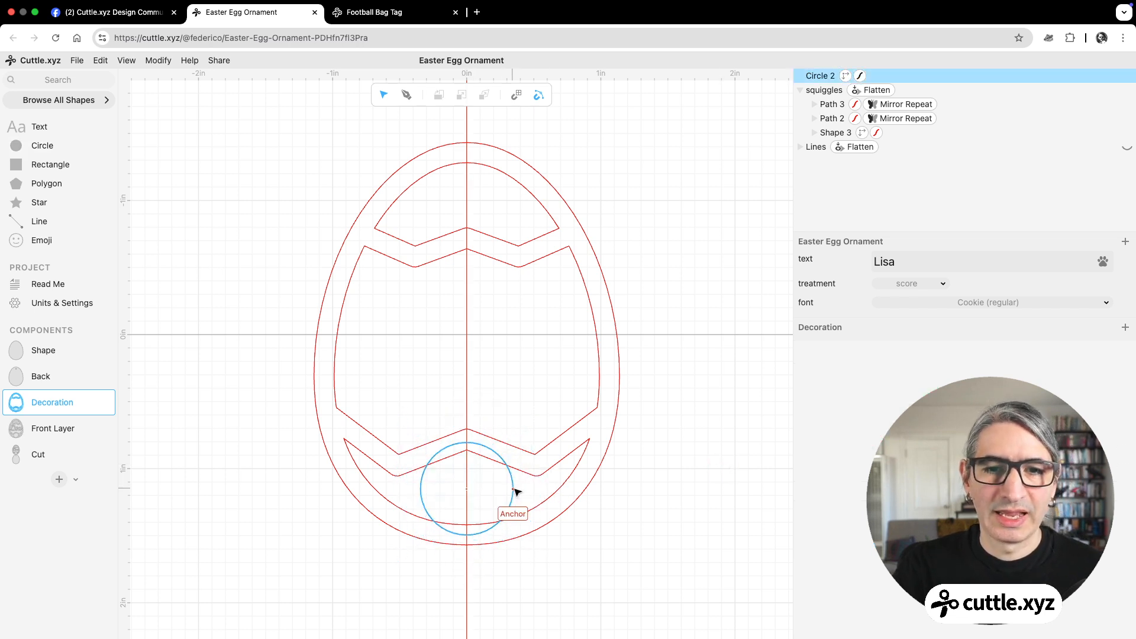
left_click(740, 524)
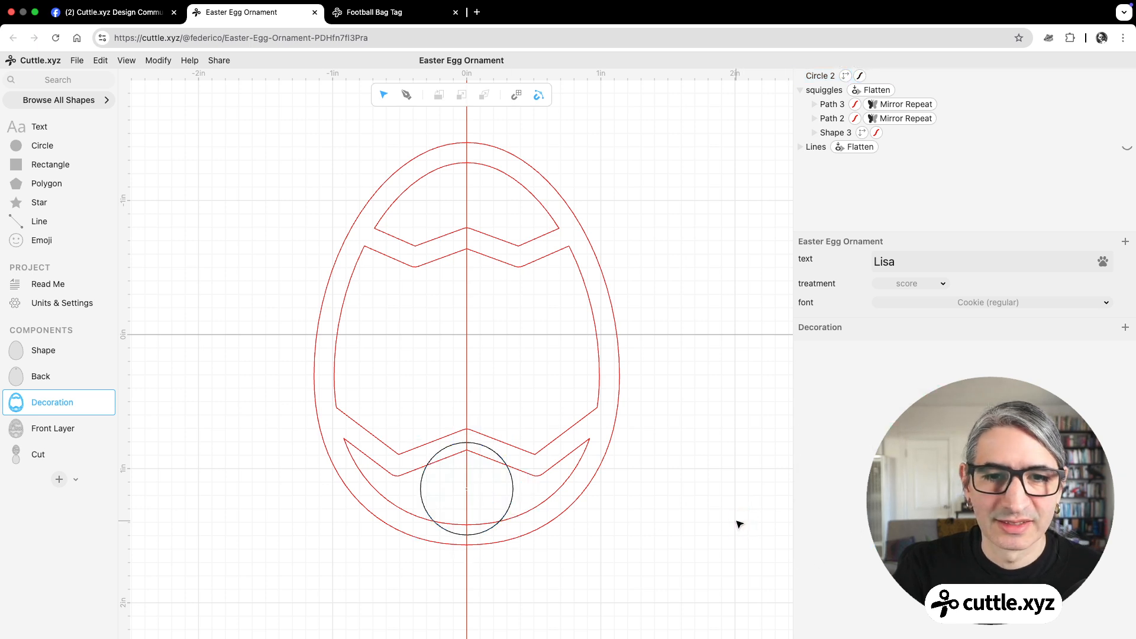
left_click(52, 432)
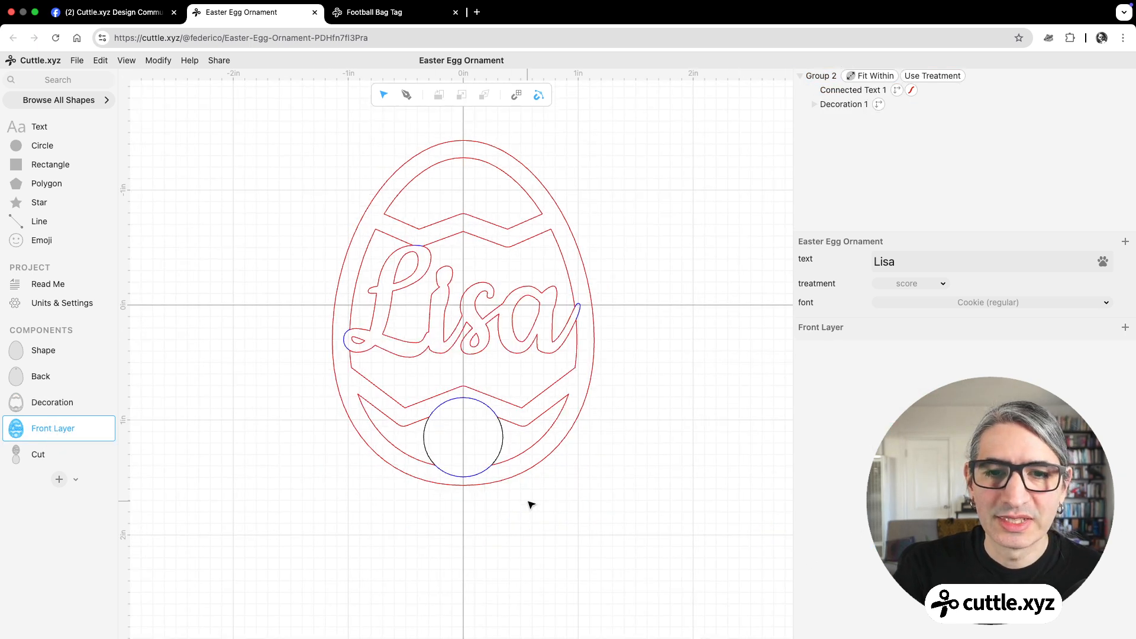
Change the decoration circle's stroke color to red and inspect the circle in the Front Layer component.
left_click(55, 403)
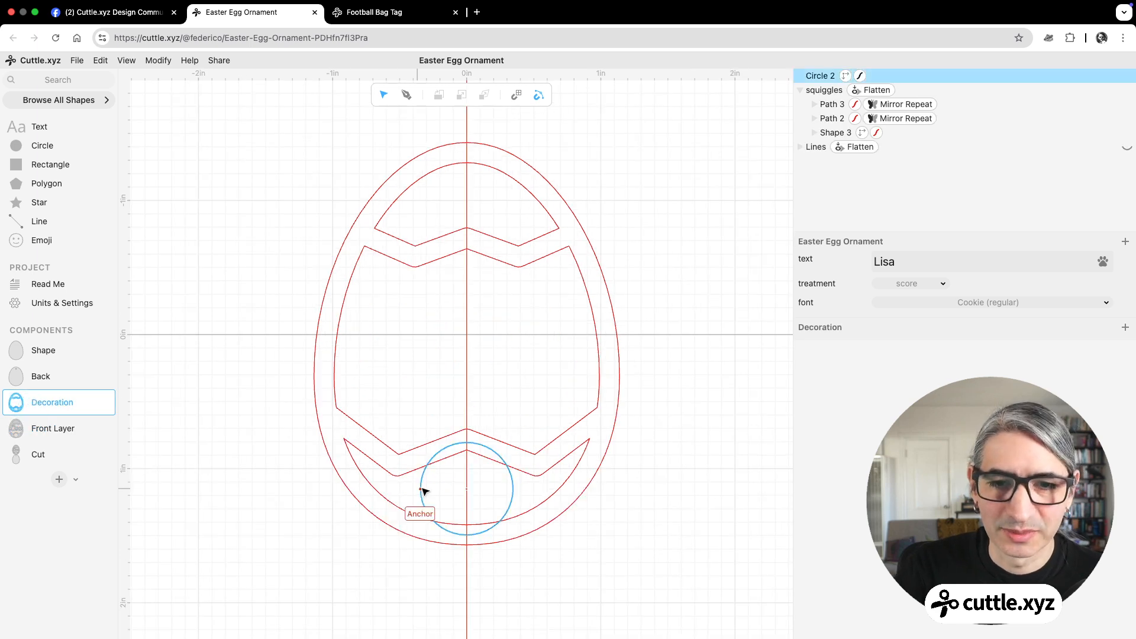
left_click(519, 489)
left_click(894, 528)
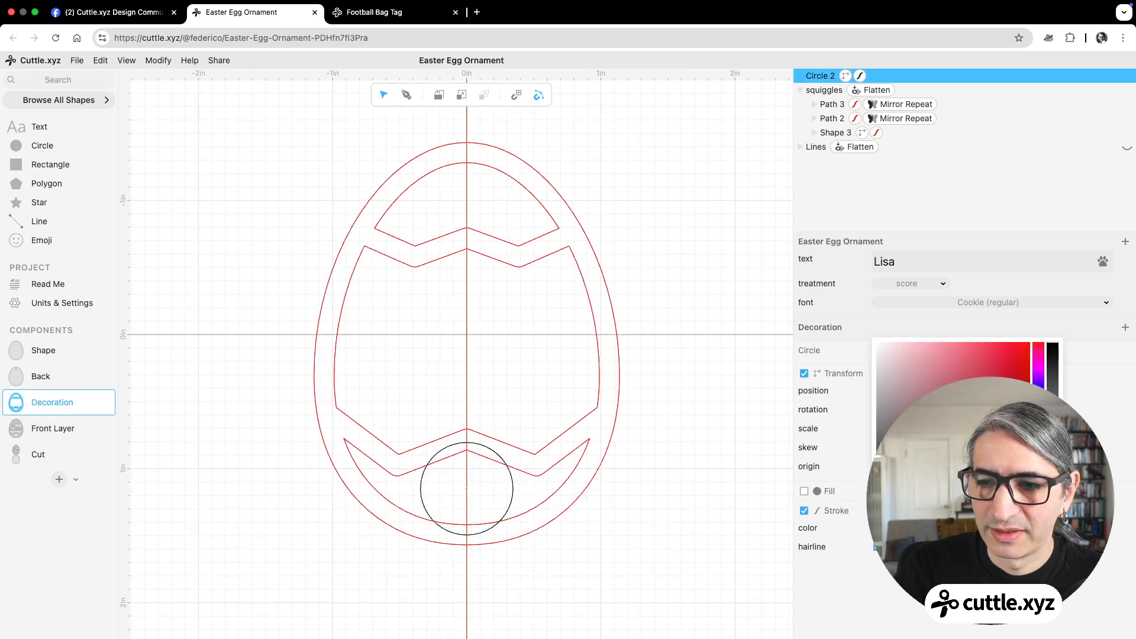
left_click(894, 506)
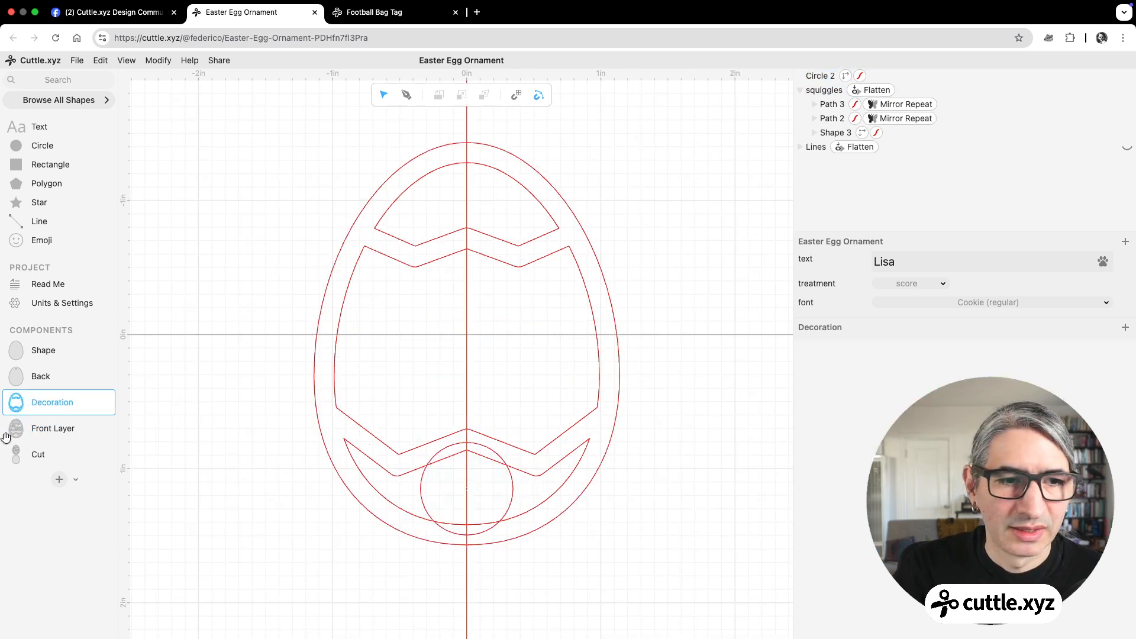
left_click(56, 432)
scroll(654, 496, "up", 2)
left_click_drag(625, 443, 632, 477)
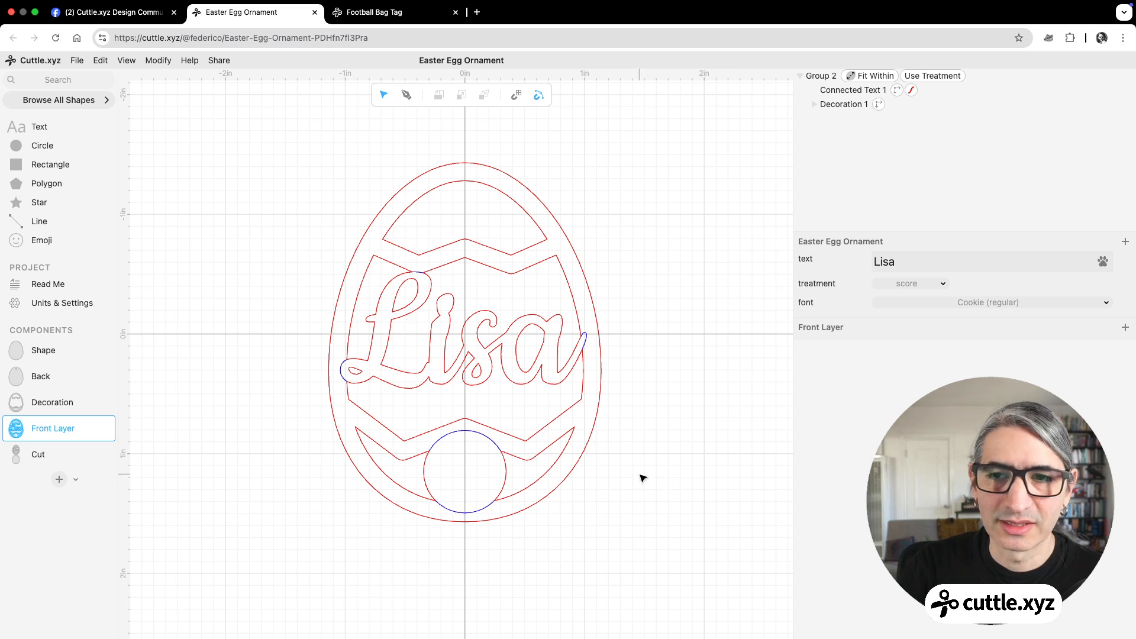
scroll(643, 478, "up", 1)
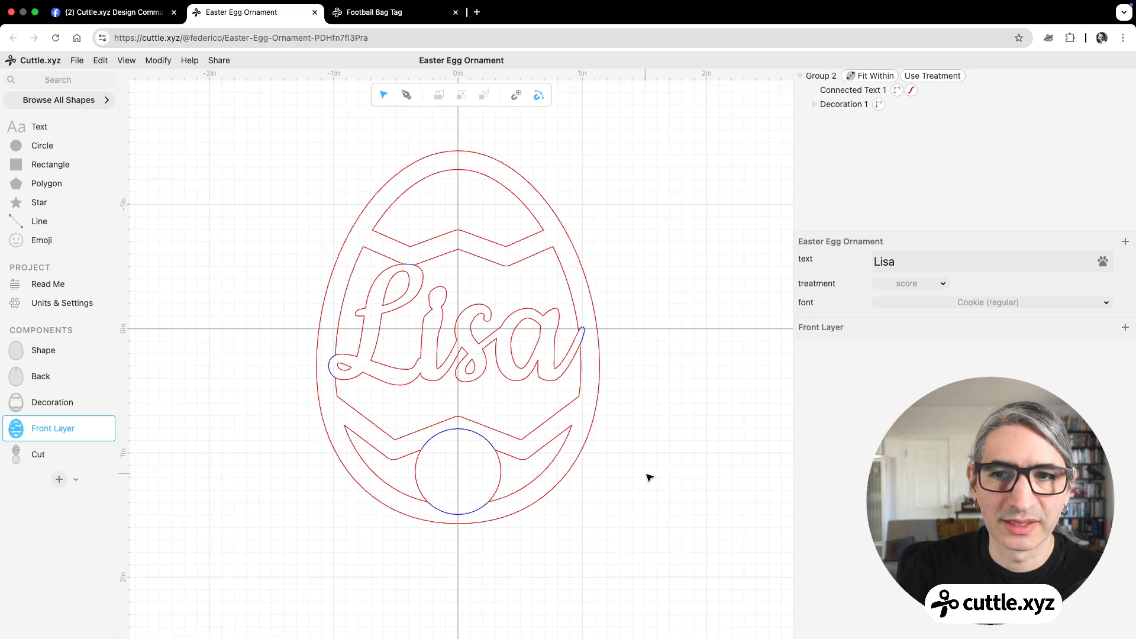
Preview the front layer with the separate pieces treatment and return the treatment to score.
left_click(898, 289)
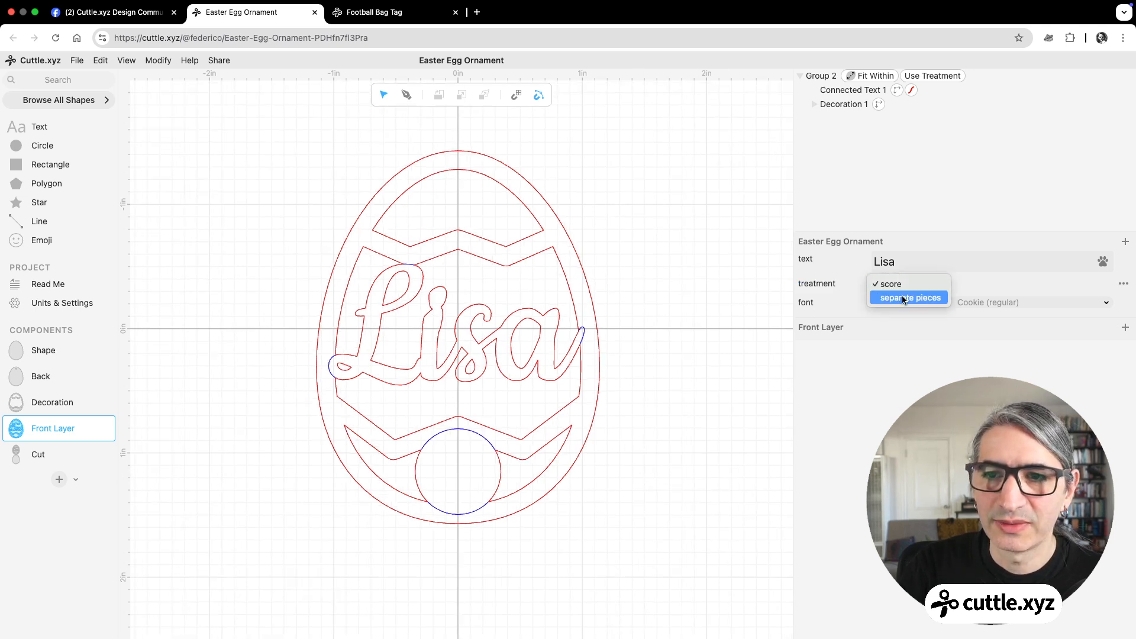
left_click(903, 301)
scroll(639, 472, "down", 3)
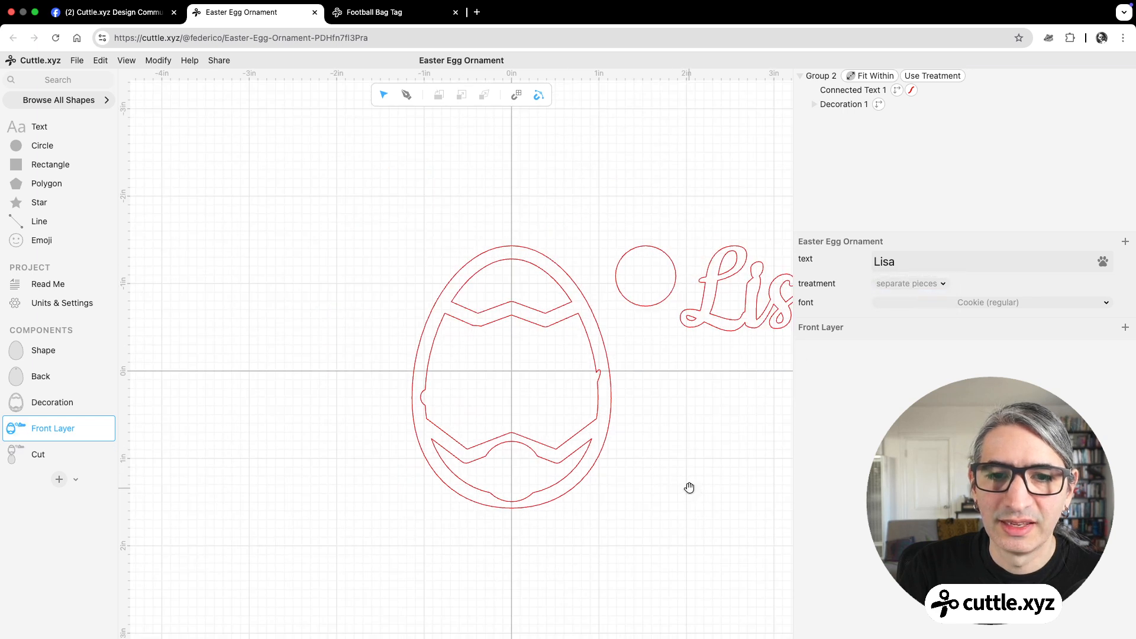
left_click(387, 478)
left_click(390, 461)
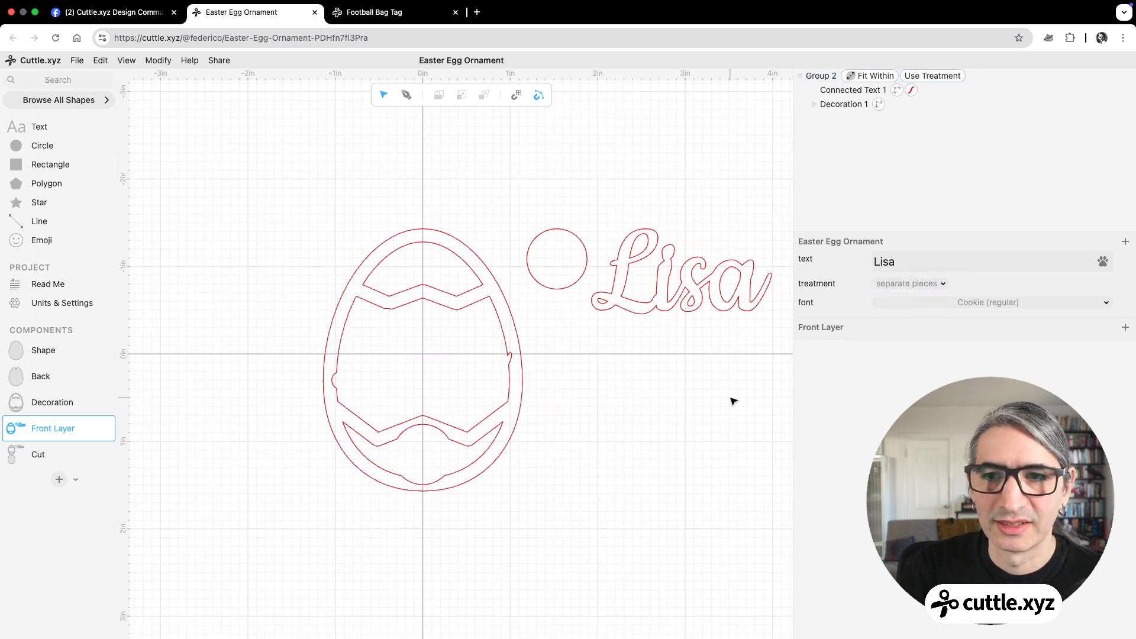
left_click(895, 286)
left_click(897, 273)
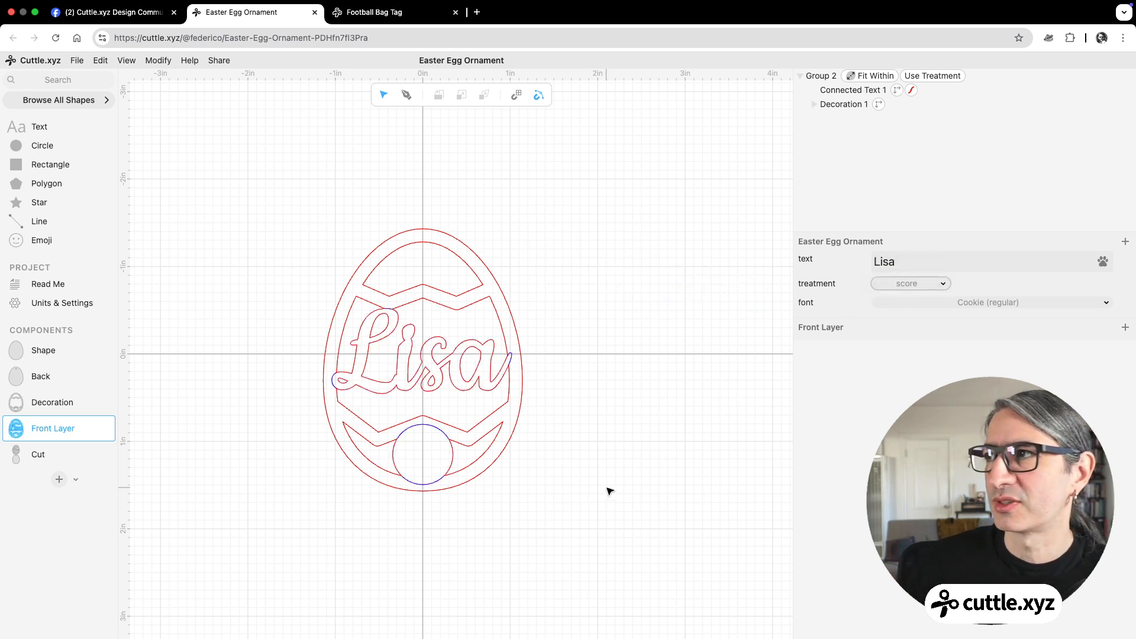
scroll(624, 461, "up", 2)
left_click_drag(562, 456, 656, 449)
left_click(406, 452)
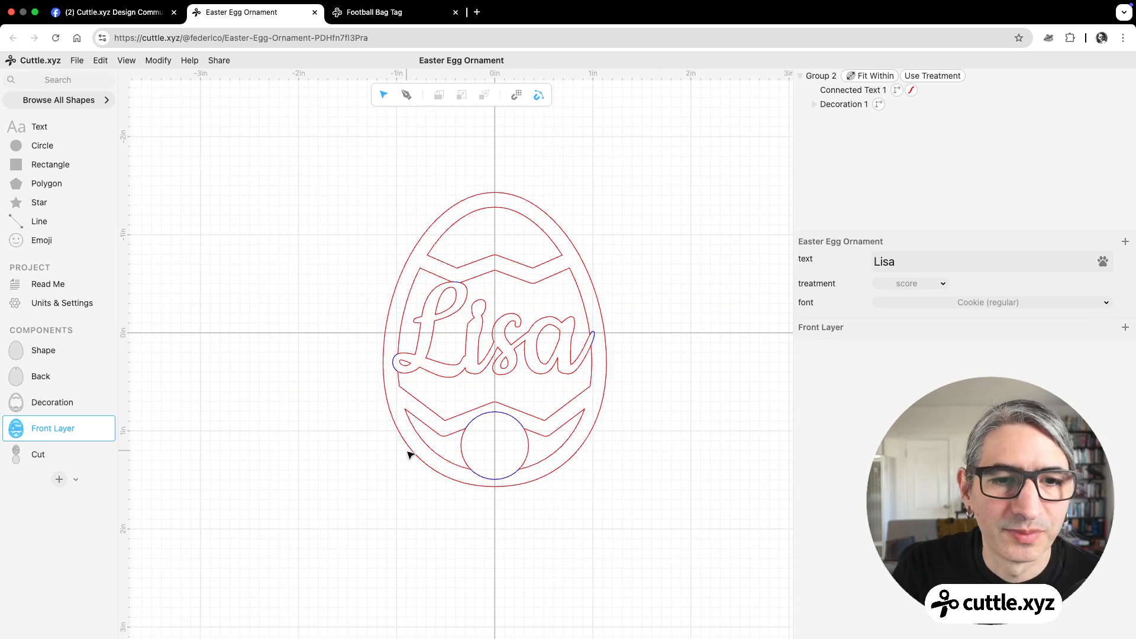
scroll(456, 437, "up", 1)
left_click(651, 460)
left_click_drag(651, 459, 634, 459)
scroll(636, 462, "up", 1)
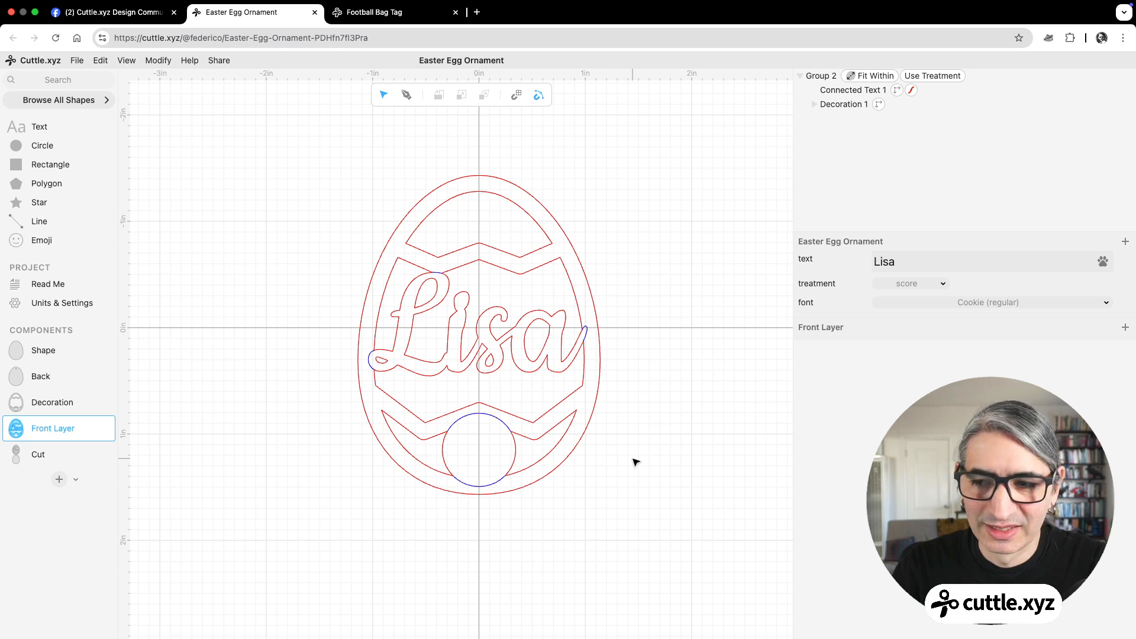
Switch to Noun Project, browse the easter egg icons for decoration ideas, and return to the full-screen Cuttle project.
key("alt+space")
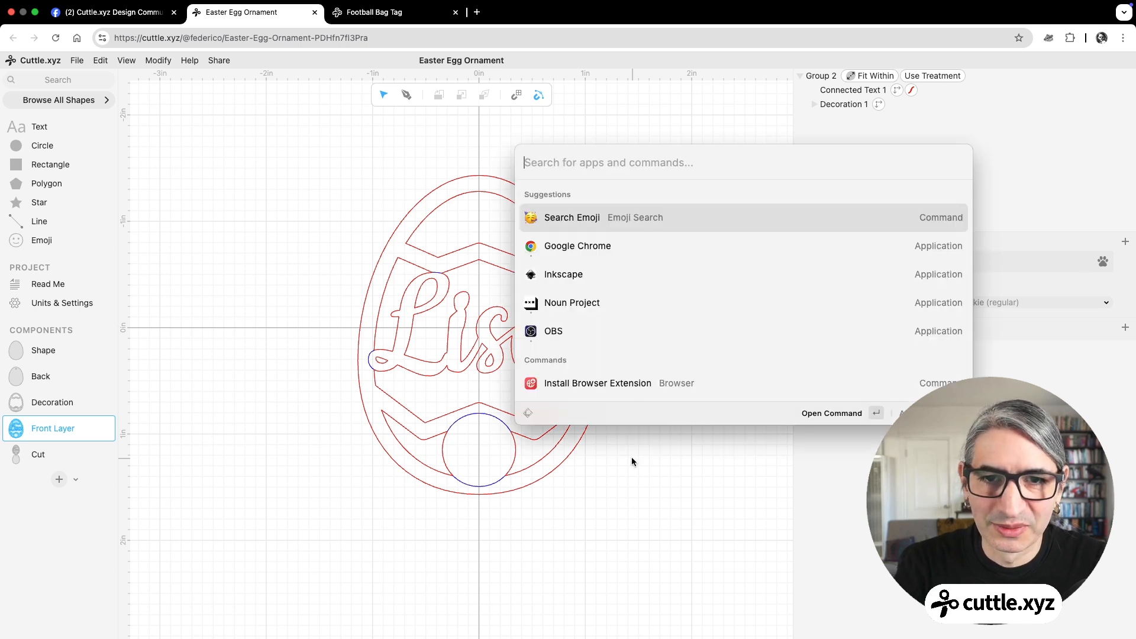
left_click(594, 306)
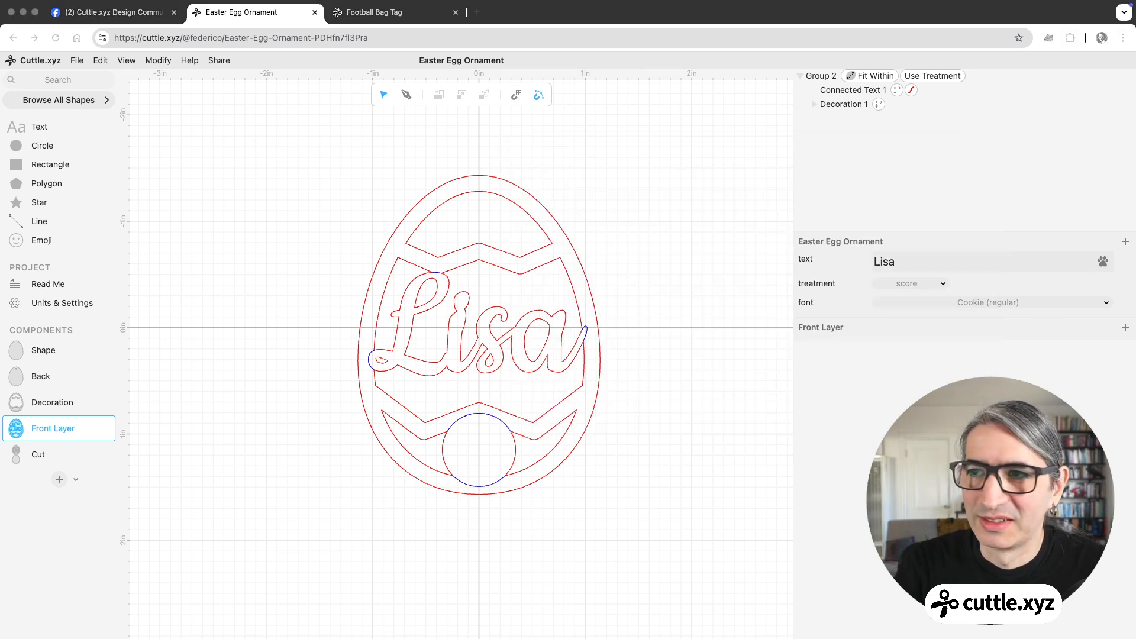
left_click(35, 12)
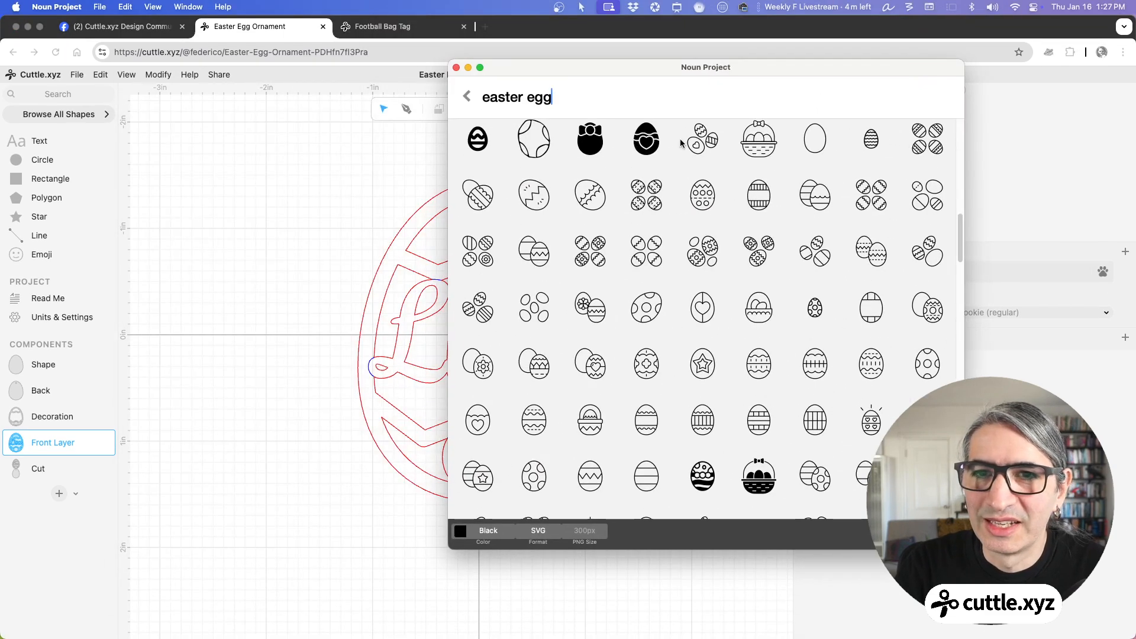
scroll(676, 233, "up", 3)
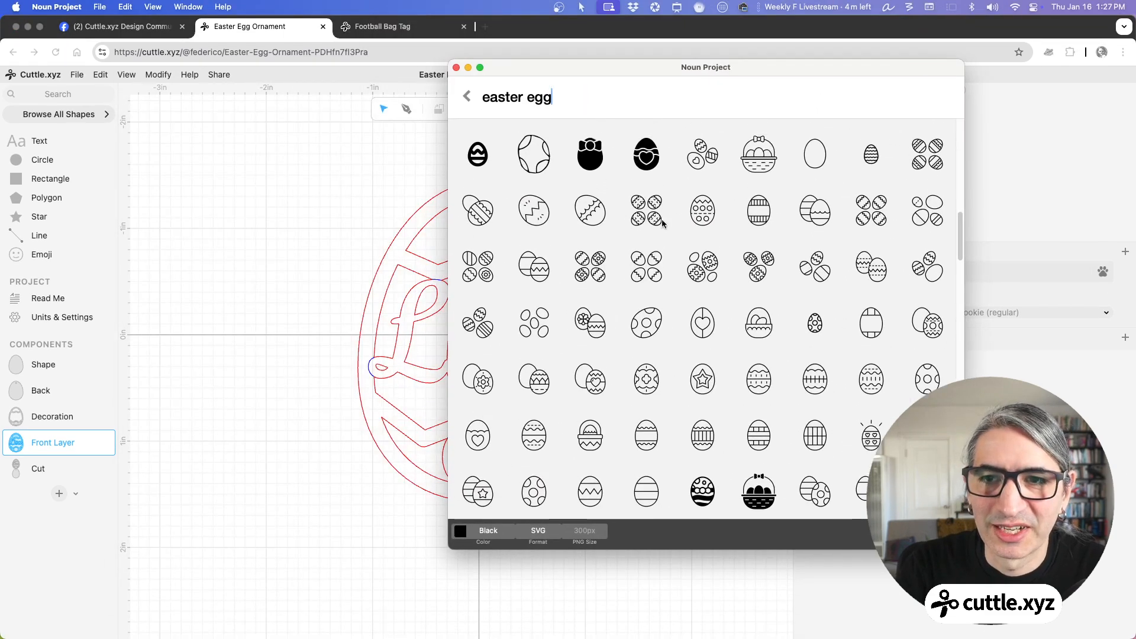
scroll(677, 232, "up", 5)
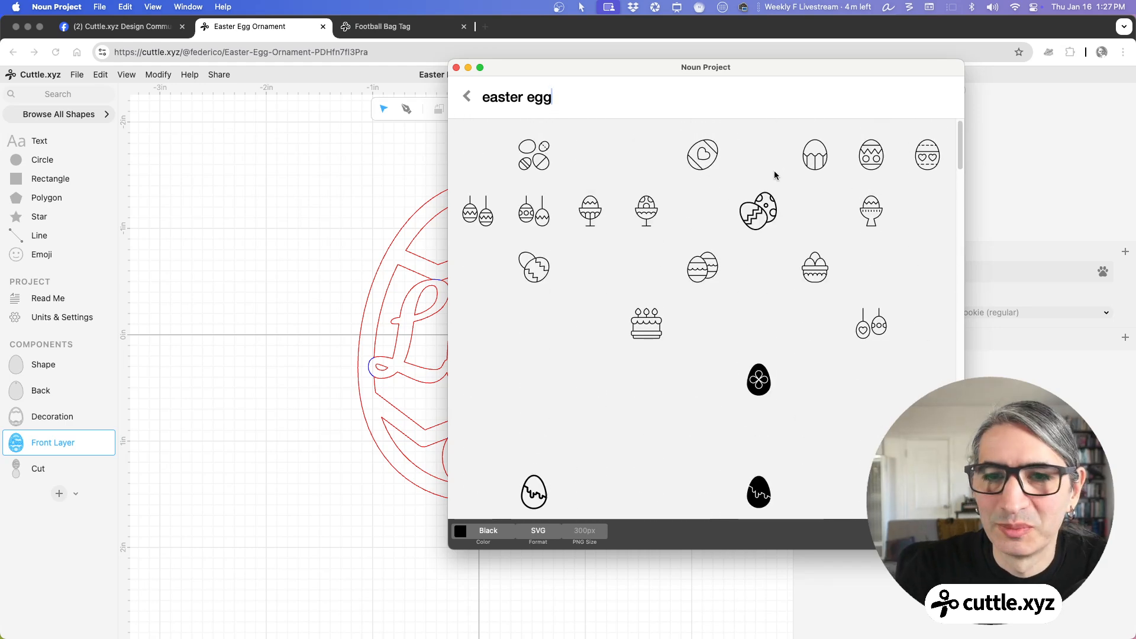
scroll(786, 213, "down", 5)
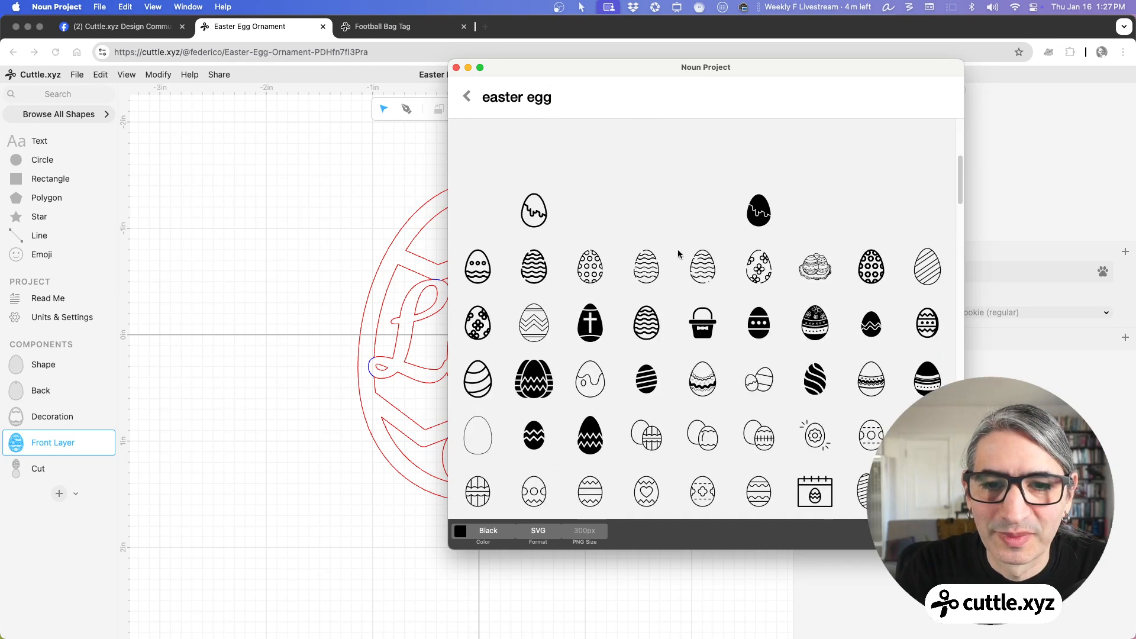
scroll(716, 379, "down", 4)
scroll(716, 377, "down", 3)
scroll(717, 375, "up", 7)
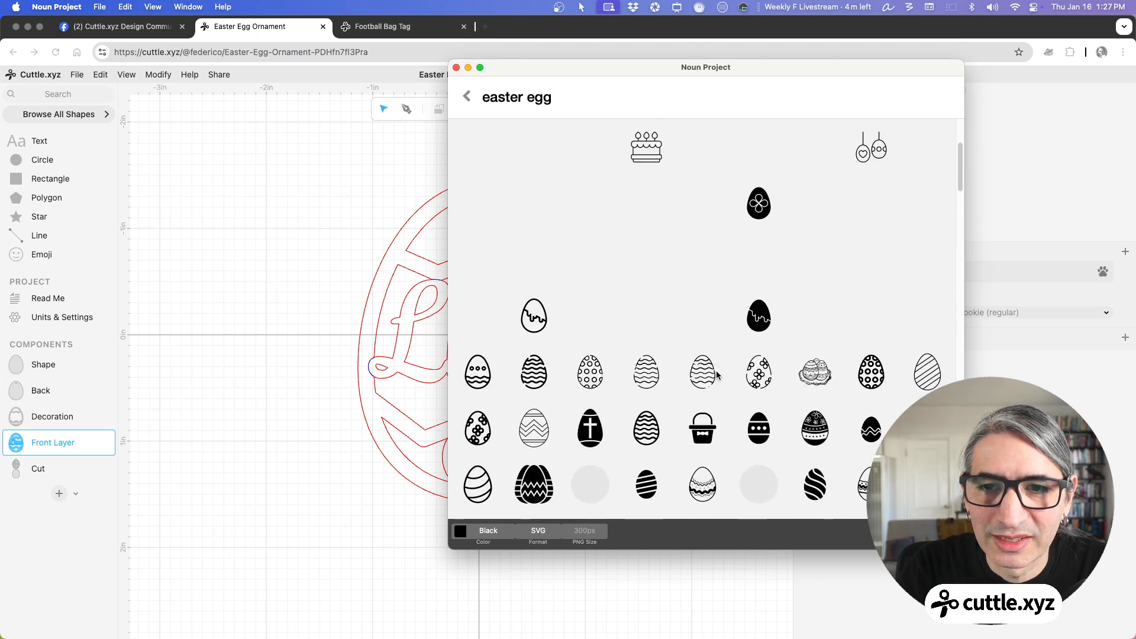
scroll(718, 374, "up", 3)
scroll(717, 375, "down", 6)
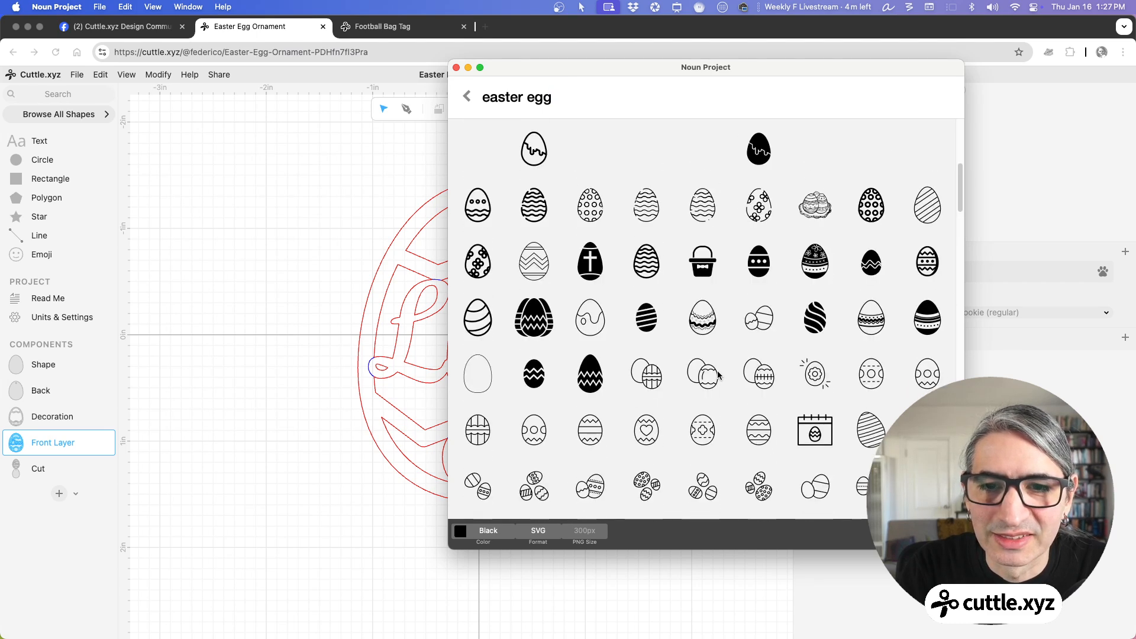
scroll(718, 375, "down", 5)
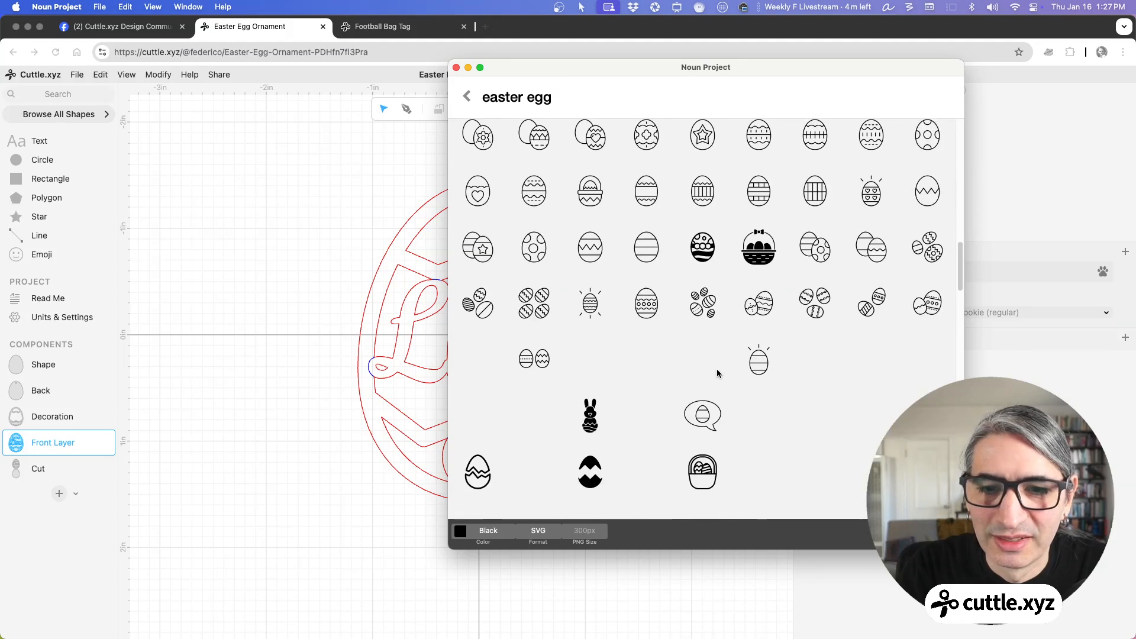
left_click(456, 68)
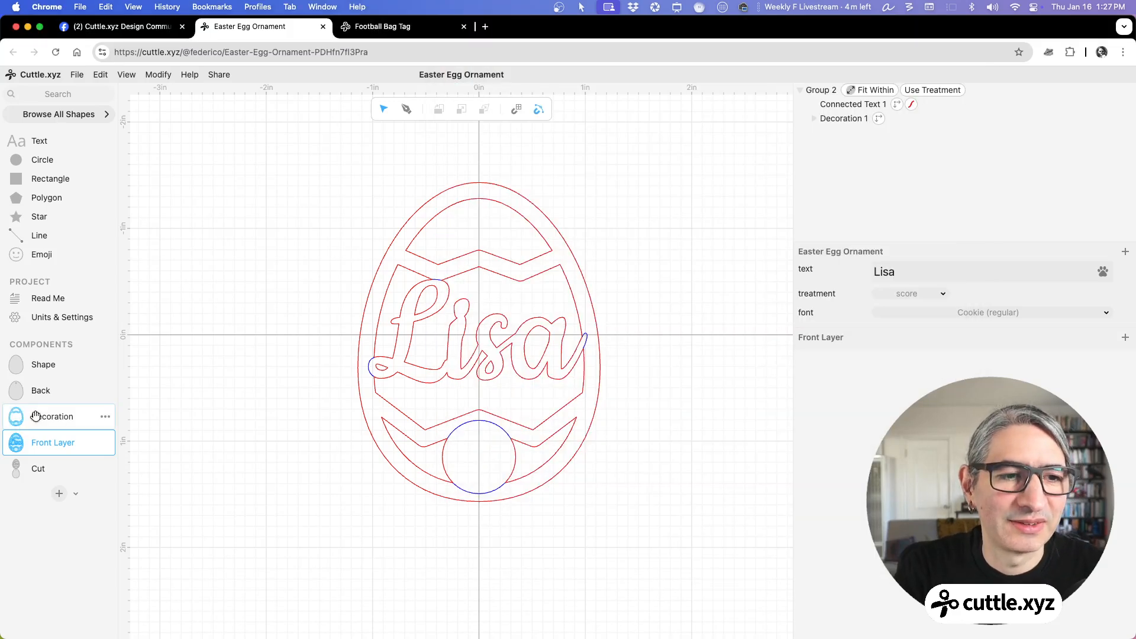
left_click(39, 26)
Delete the circle from the lower section of the Decoration component.
left_click(36, 396)
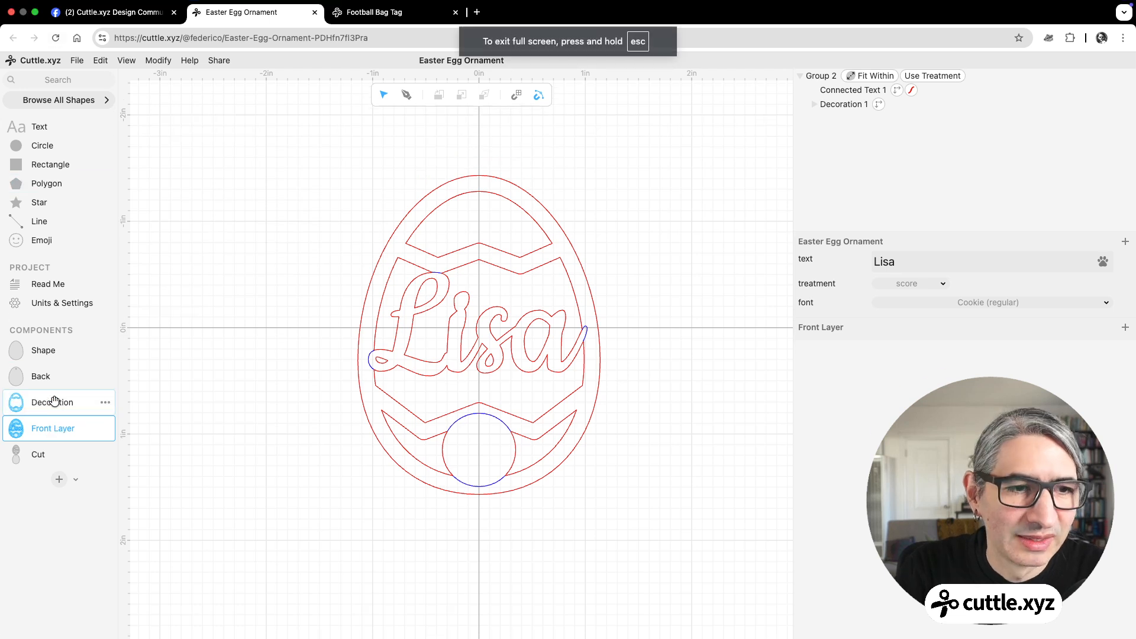
left_click(512, 488)
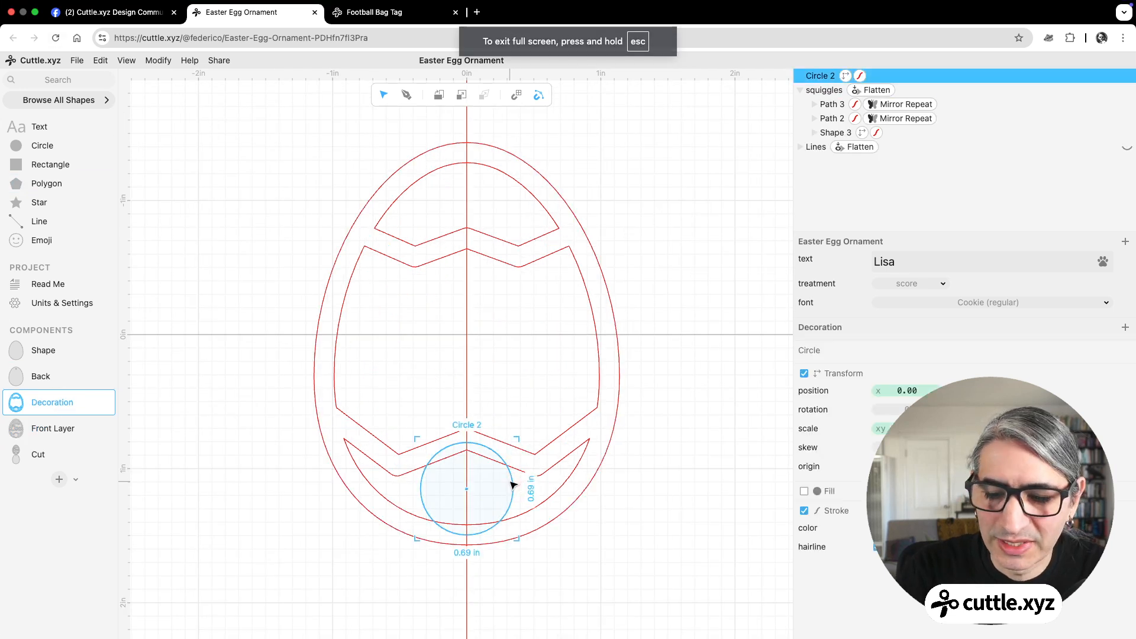
key("BackSpace")
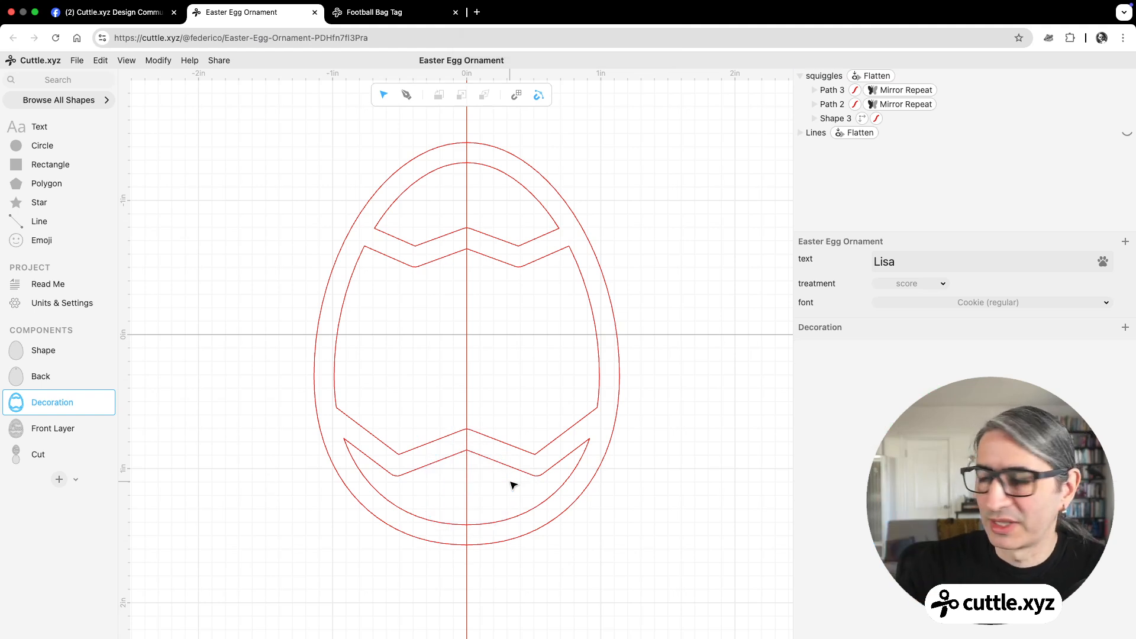
Draw a vertical line about 0.69 in long on the Y axis through the lower section of the Decoration component.
left_click(407, 96)
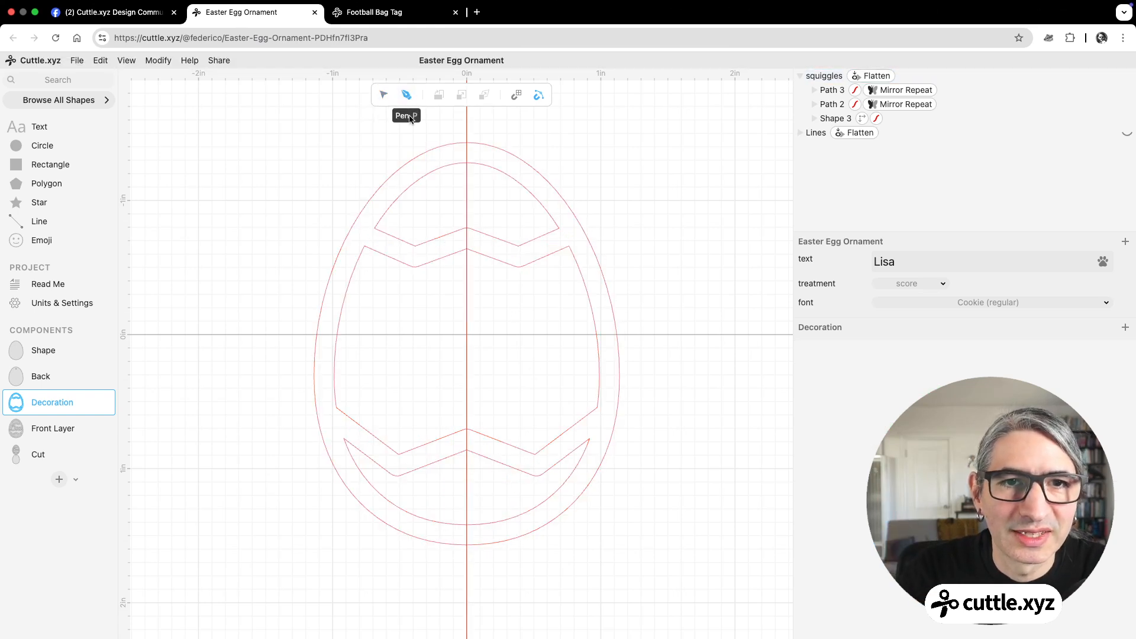
left_click(467, 442)
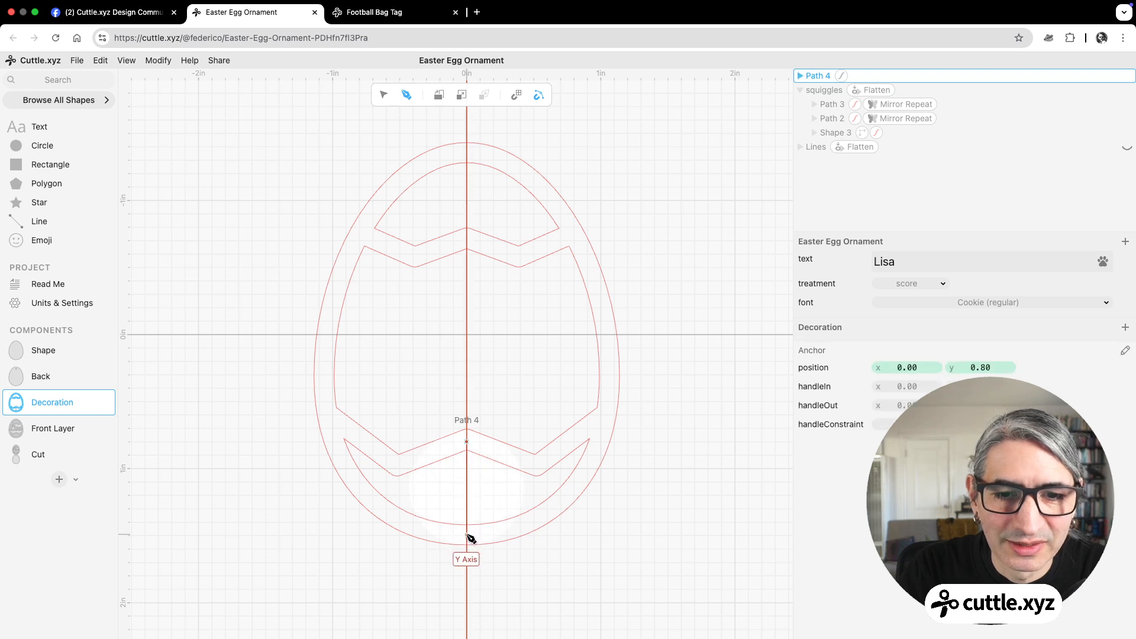
left_click_drag(469, 535, 489, 459)
key("Escape")
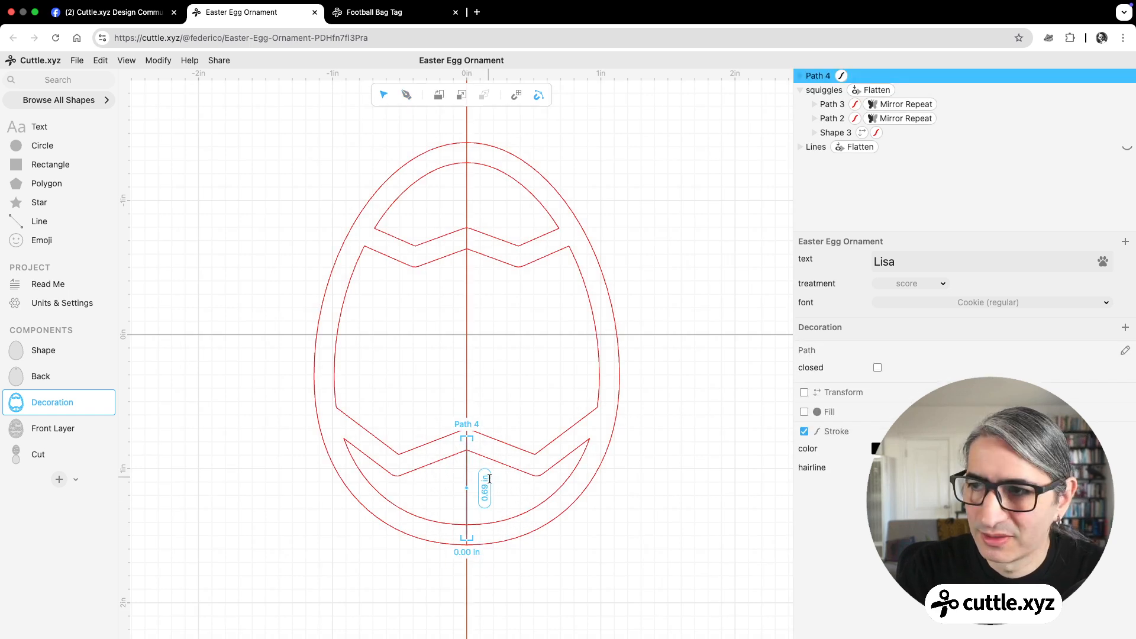
Draw a horizontal crossbar about 0.272 in long centred on the vertical line and move it slightly upward.
scroll(629, 505, "up", 5)
left_click(635, 510)
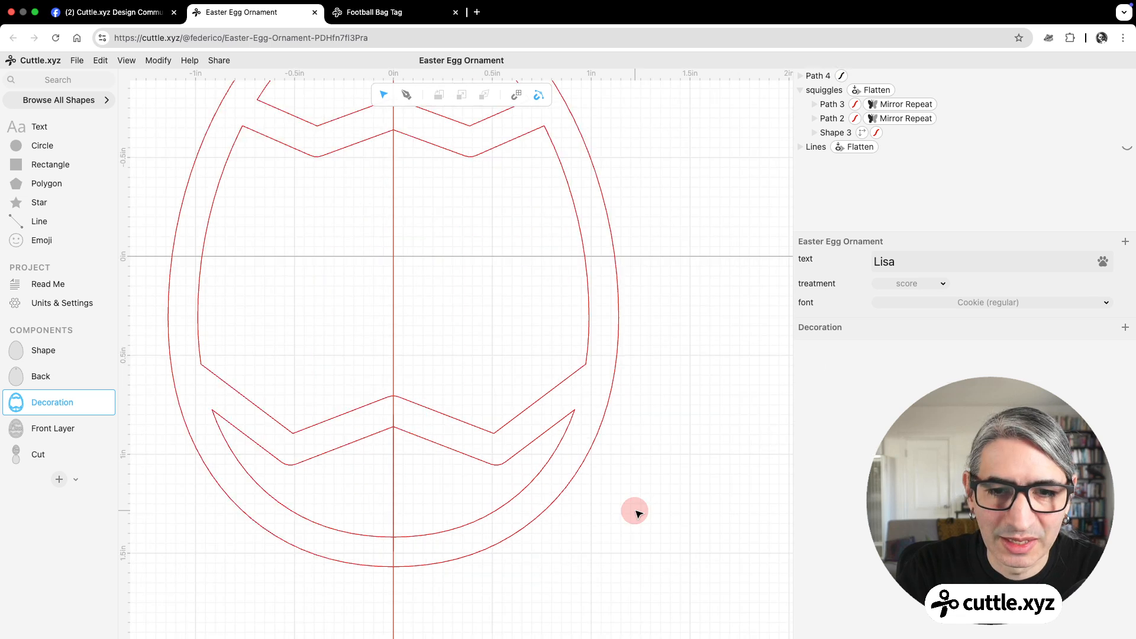
left_click_drag(628, 485, 686, 421)
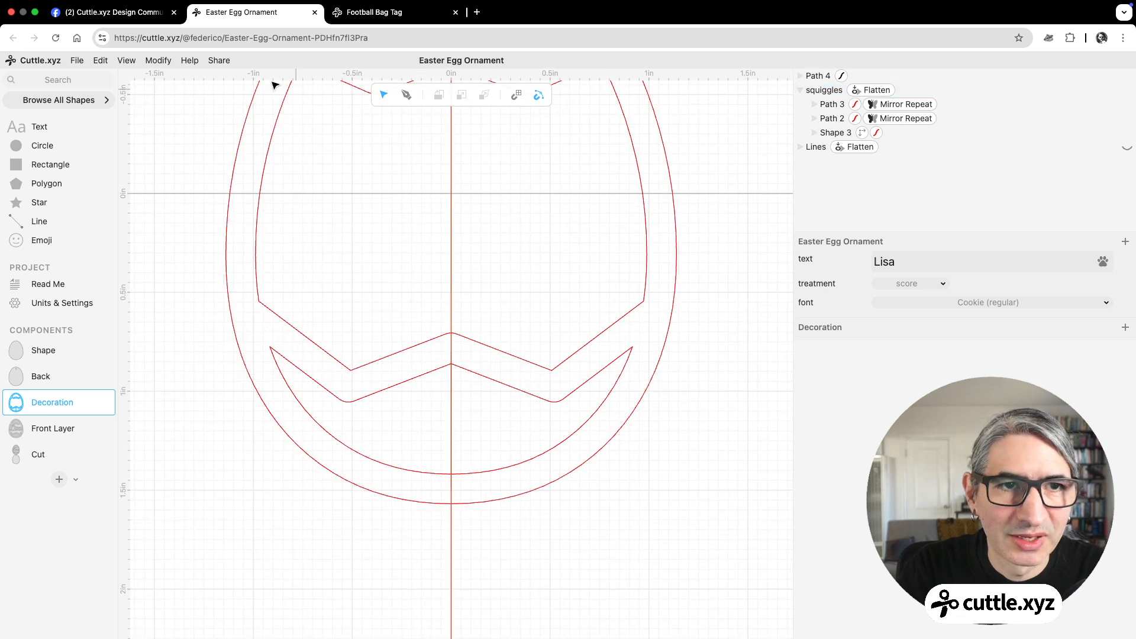
left_click(407, 96)
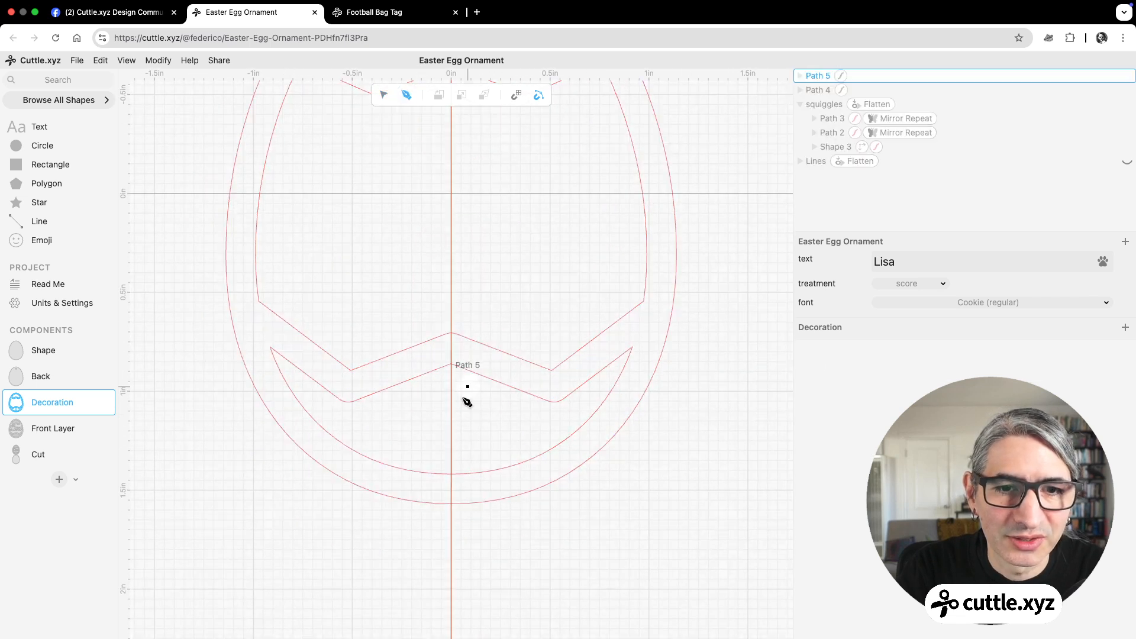
left_click(425, 406)
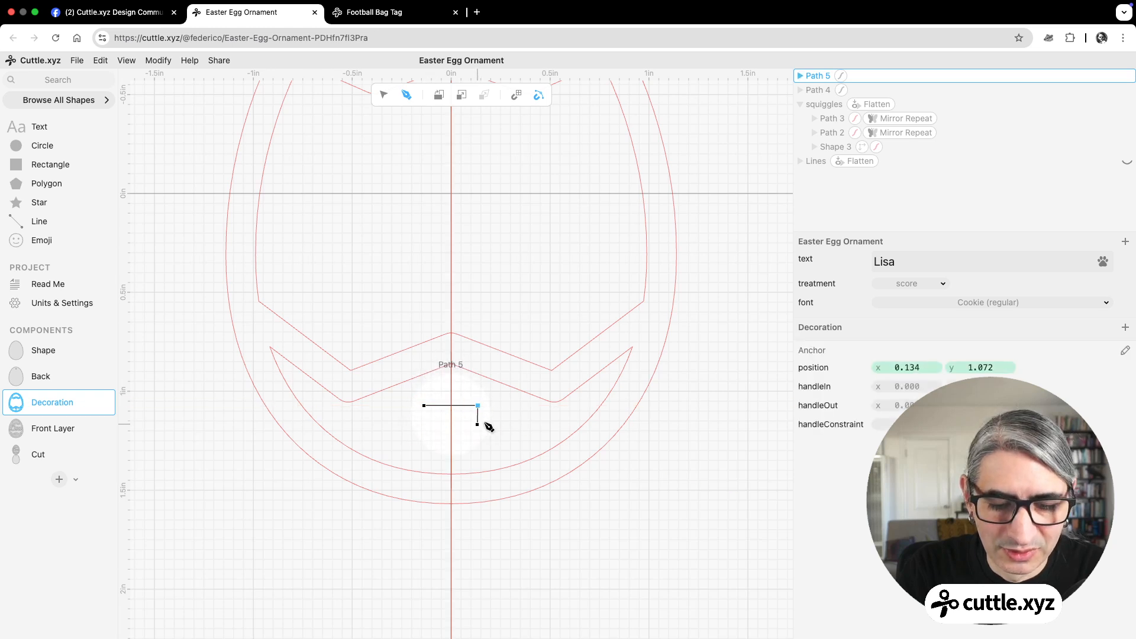
key("Escape")
scroll(467, 432, "up", 5)
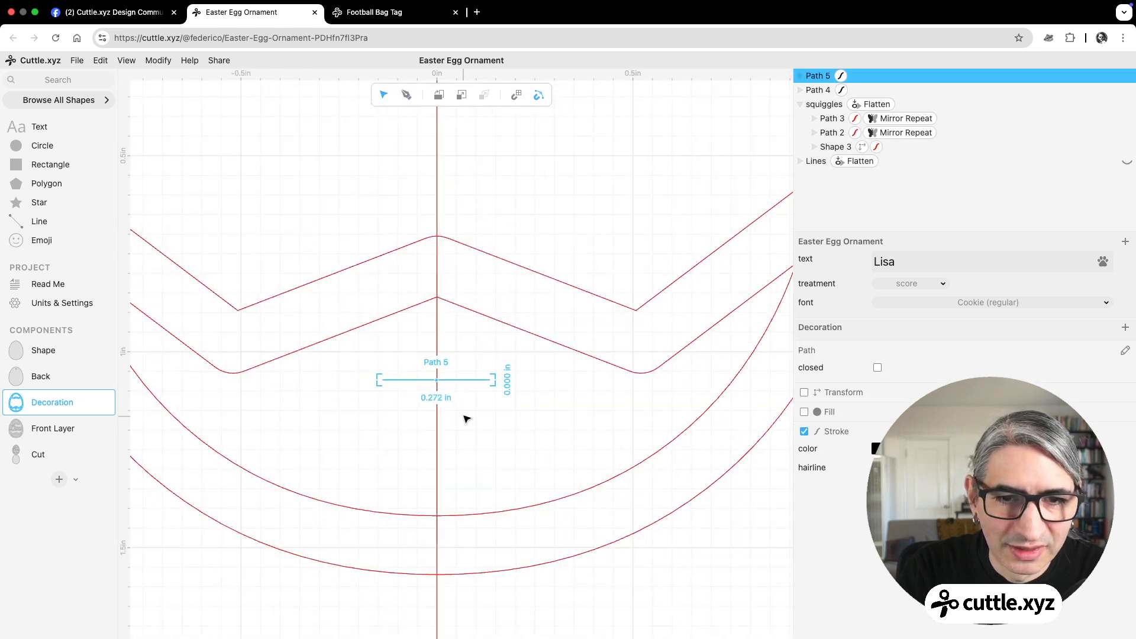
left_click(453, 406)
left_click(442, 381)
left_click_drag(438, 385, 477, 435)
Apply Outline Stroke to the vertical line and crossbar together and set its width to 0.15.
left_click(482, 431)
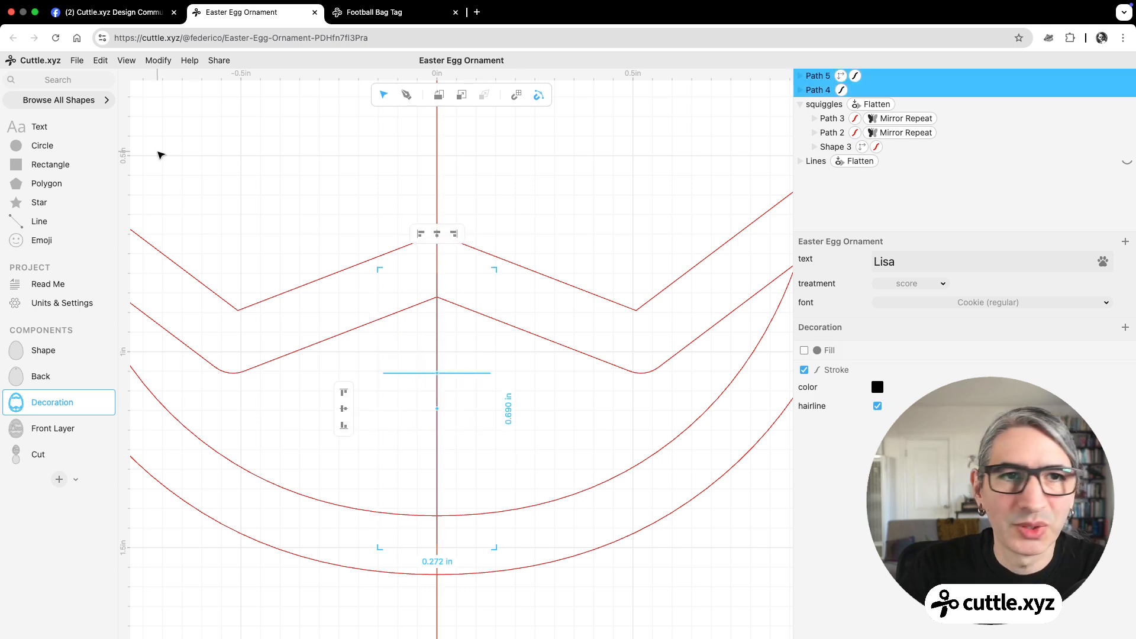
left_click(158, 61)
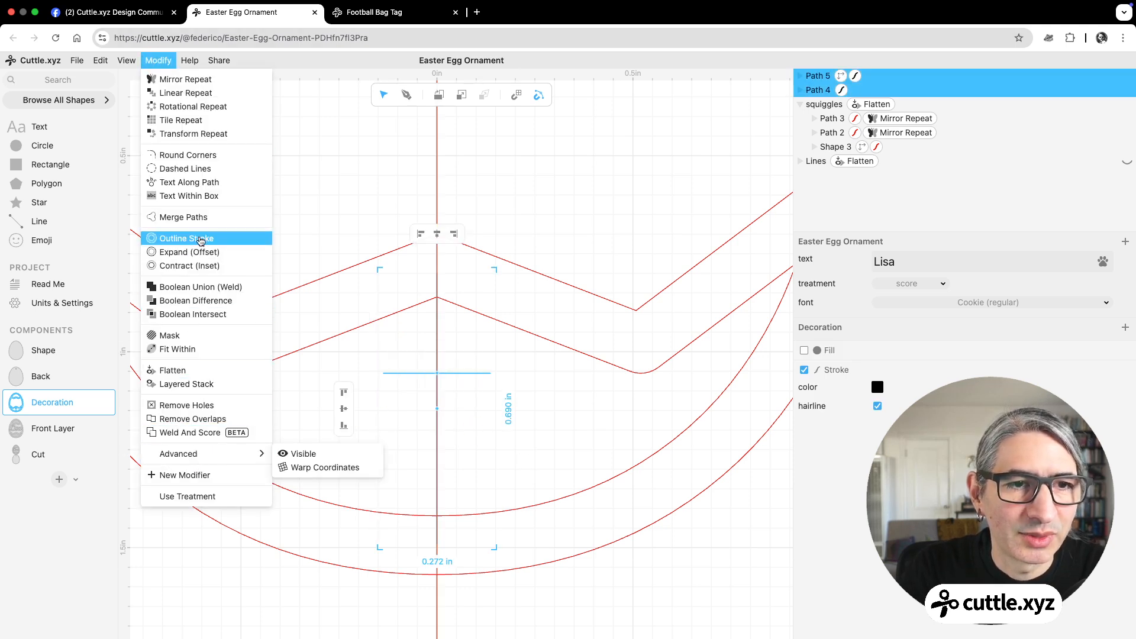
left_click(200, 238)
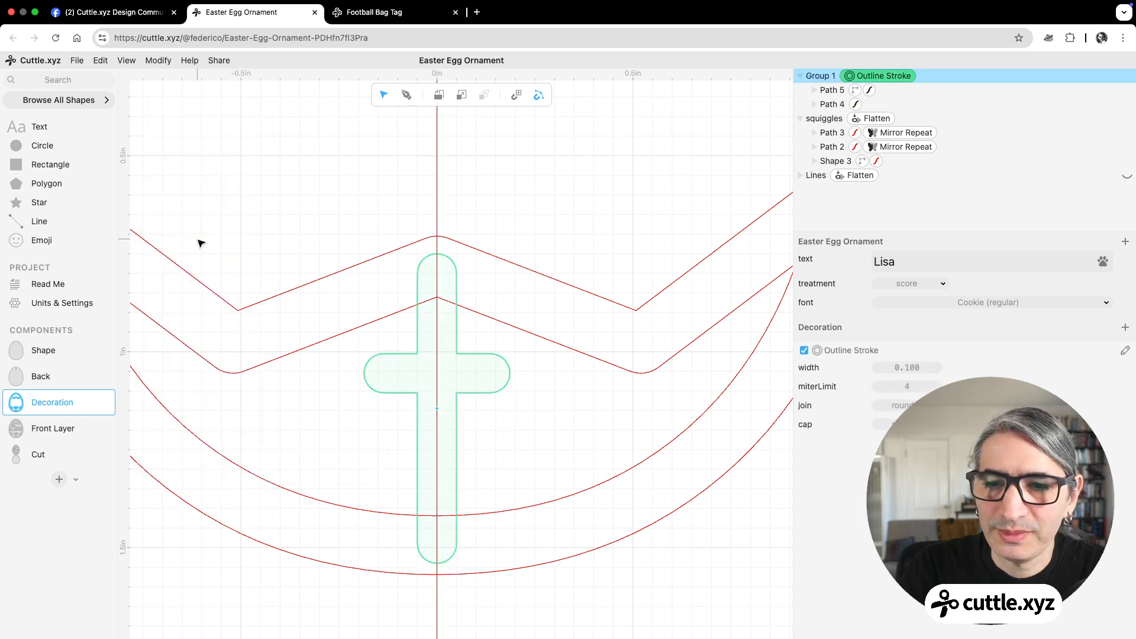
left_click_drag(906, 368, 928, 370)
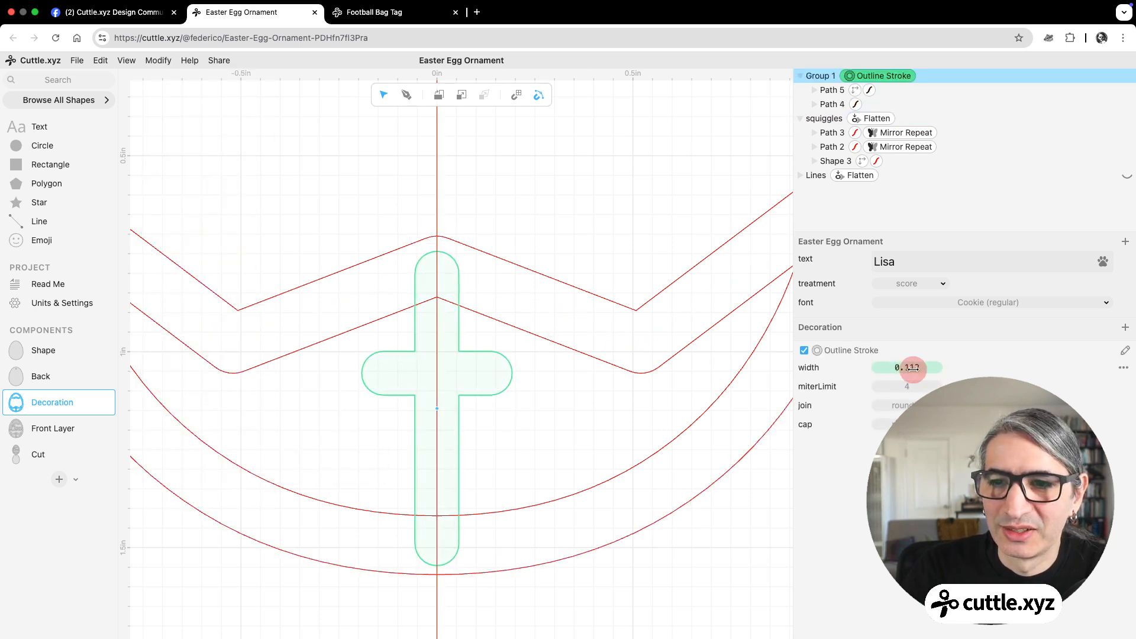
left_click(919, 368)
type("0")
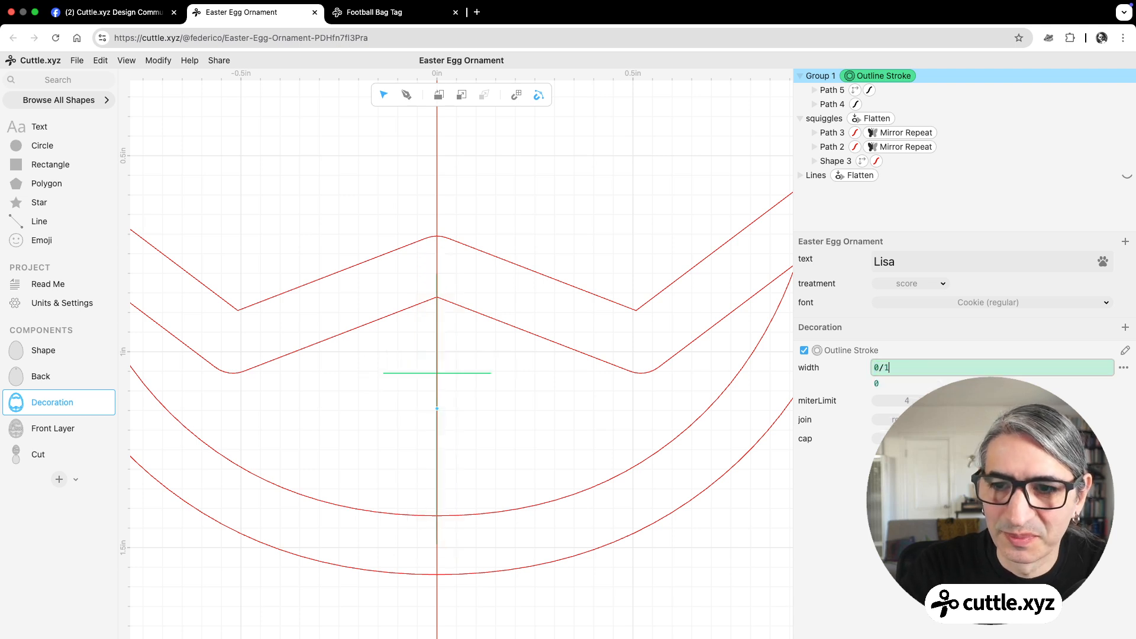
type(".15")
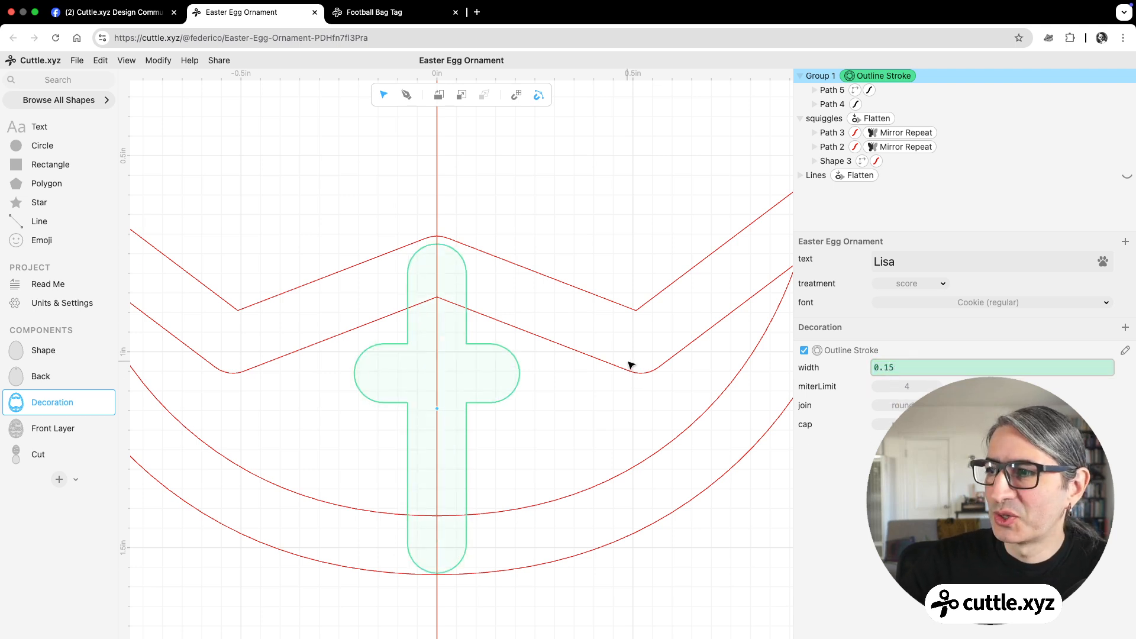
left_click(550, 422)
Change the stroke color of both paths inside the outlined cross group to red.
scroll(551, 414, "down", 5)
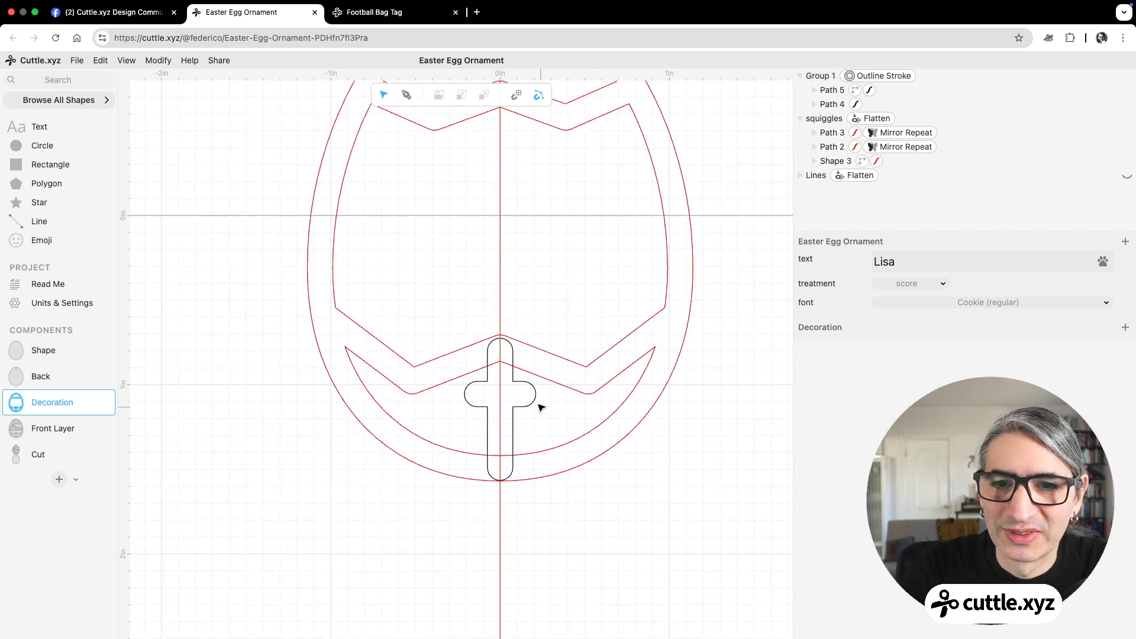
left_click(526, 403)
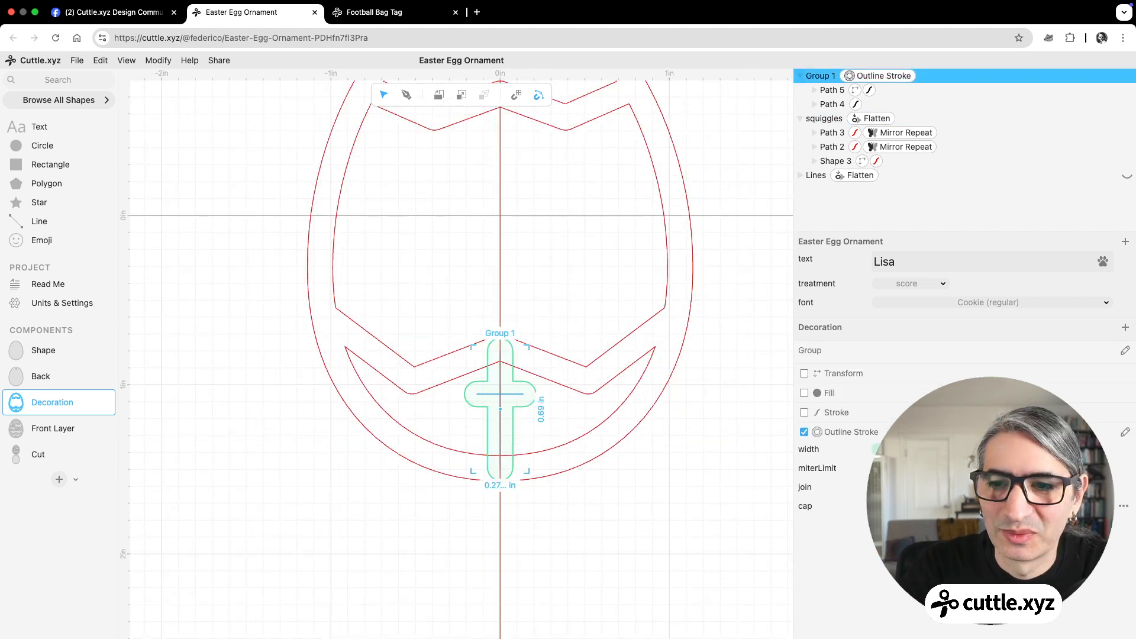
left_click(870, 91)
left_click(879, 368)
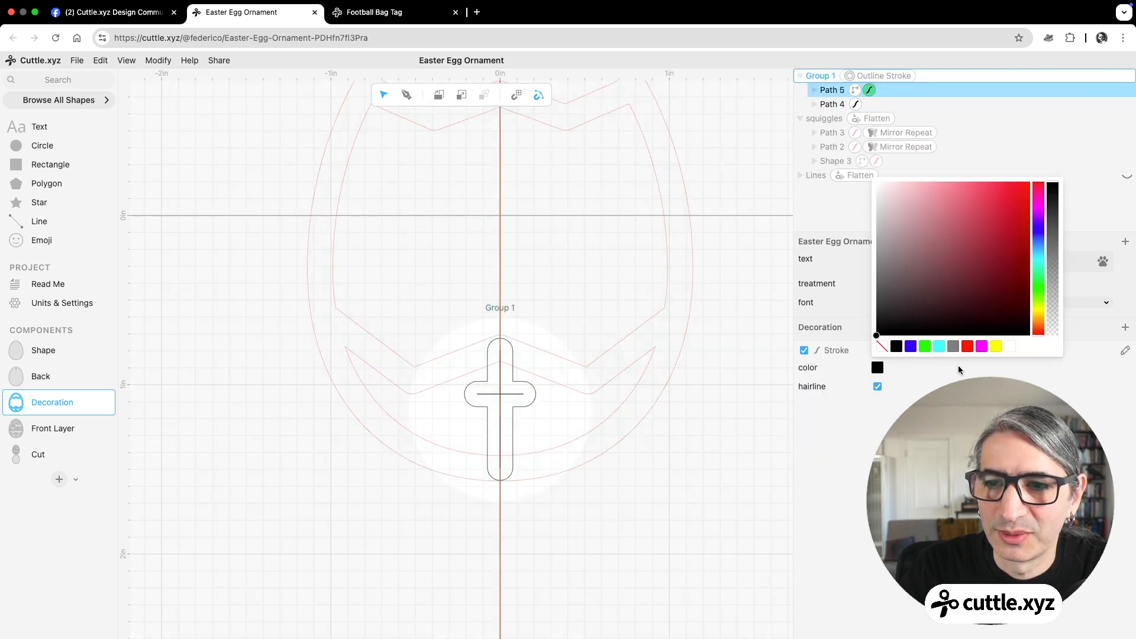
left_click(968, 347)
left_click(856, 104)
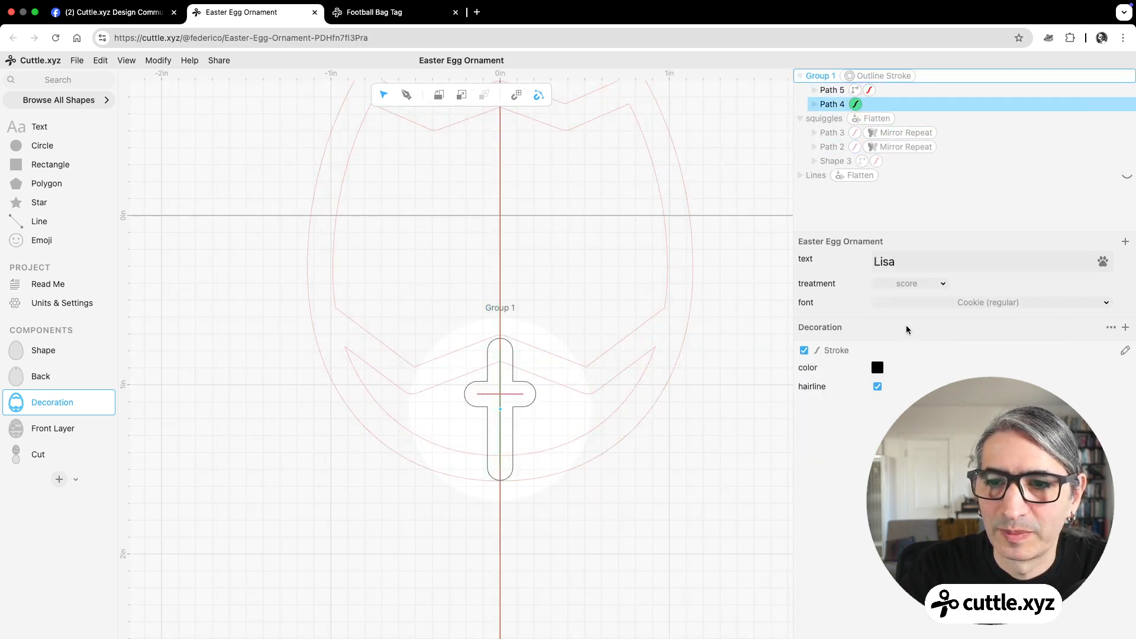
left_click(878, 367)
left_click(971, 346)
left_click(611, 489)
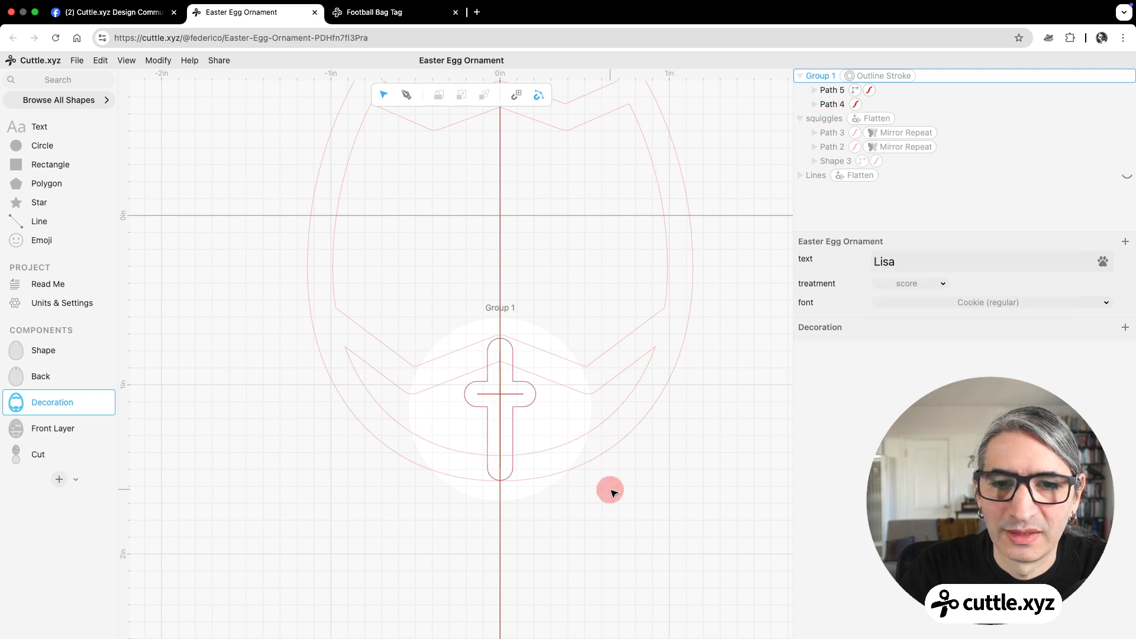
Inspect how the cross decoration fits the egg in the Front Layer component.
left_click(73, 431)
scroll(418, 474, "up", 3)
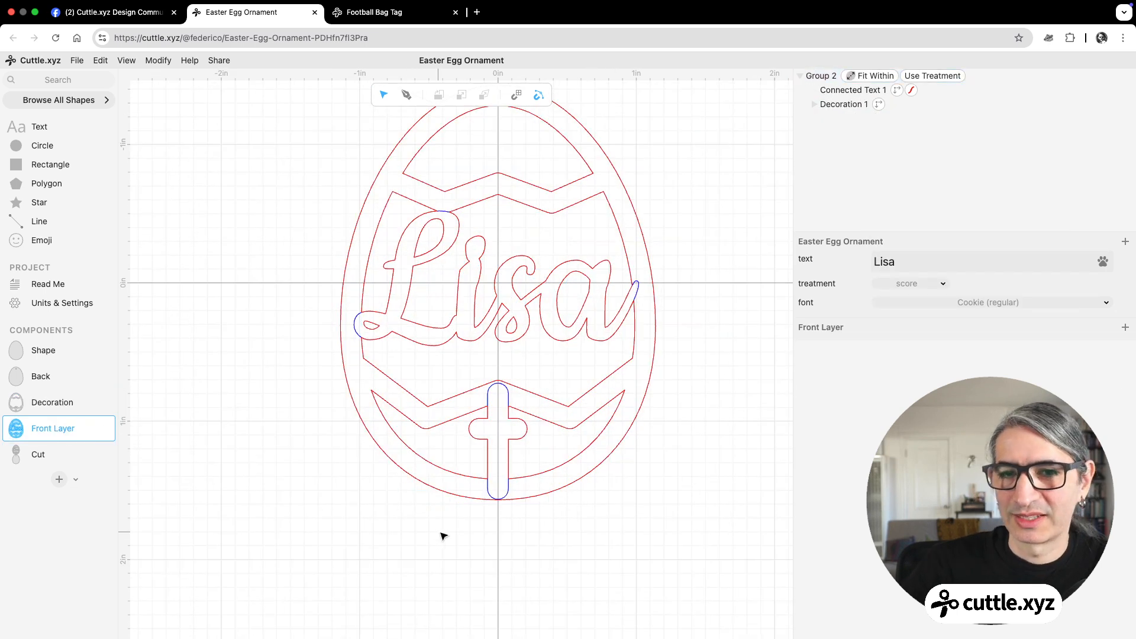
scroll(676, 527, "down", 3)
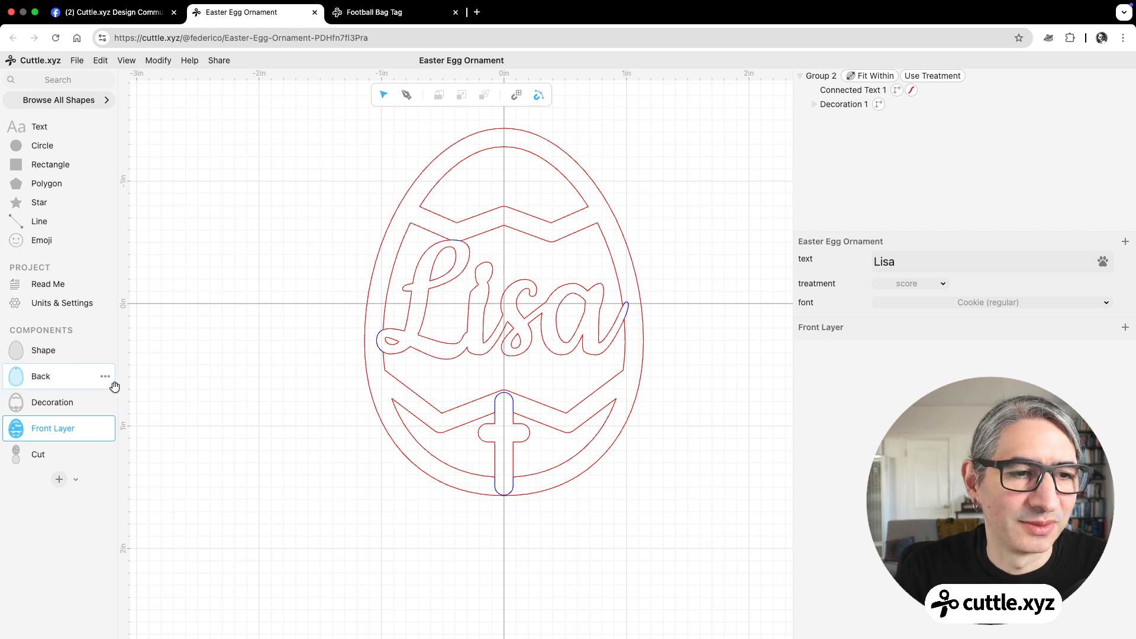
Shorten the cross's vertical line in the Decoration component to about 0.56 in by moving both end anchors inward.
left_click(41, 400)
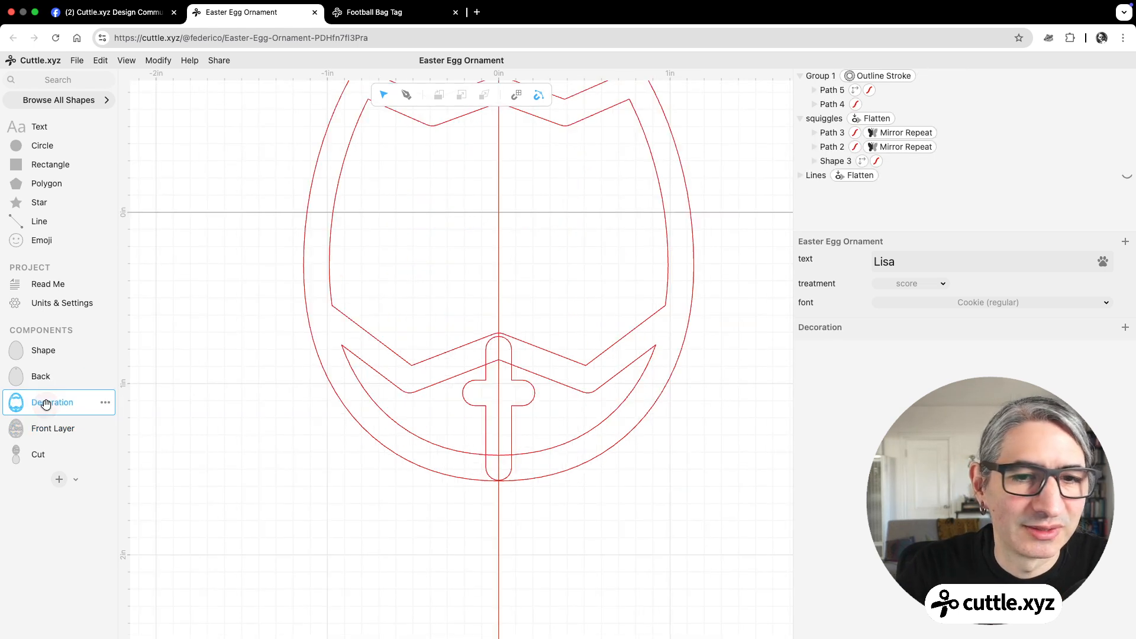
left_click(509, 399)
double_click(507, 394)
double_click(502, 394)
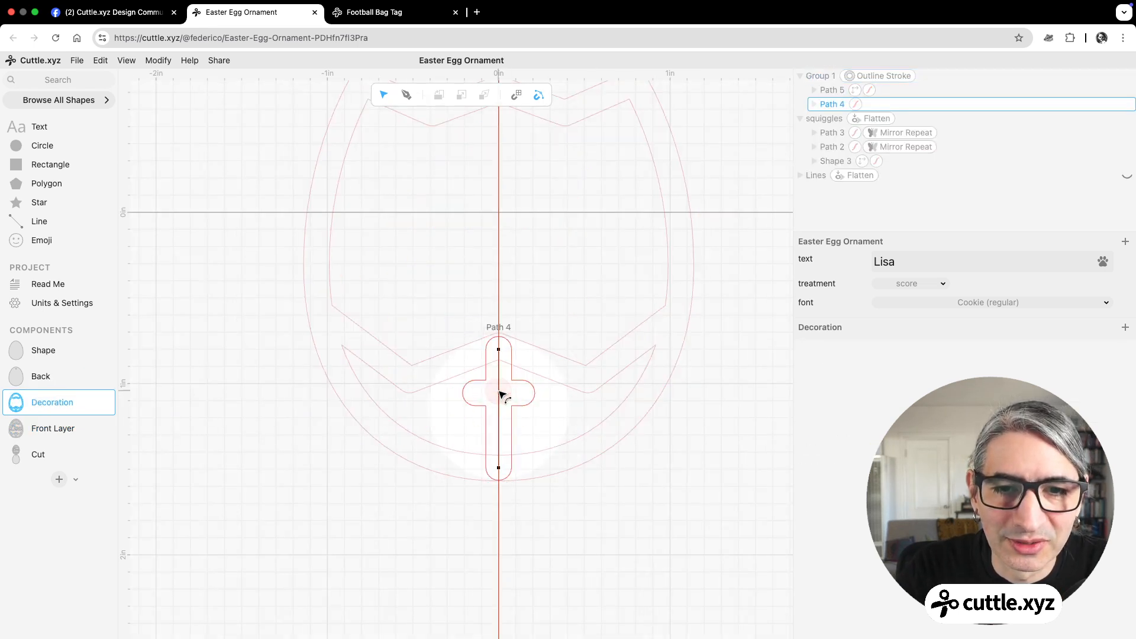
left_click(546, 418)
double_click(511, 394)
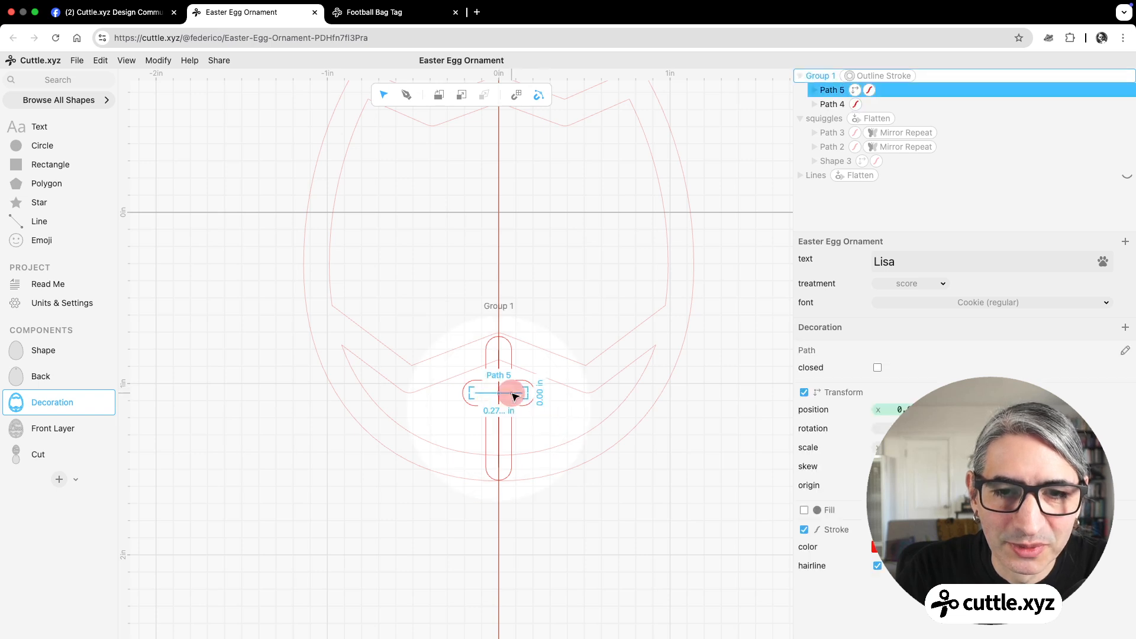
key("Escape")
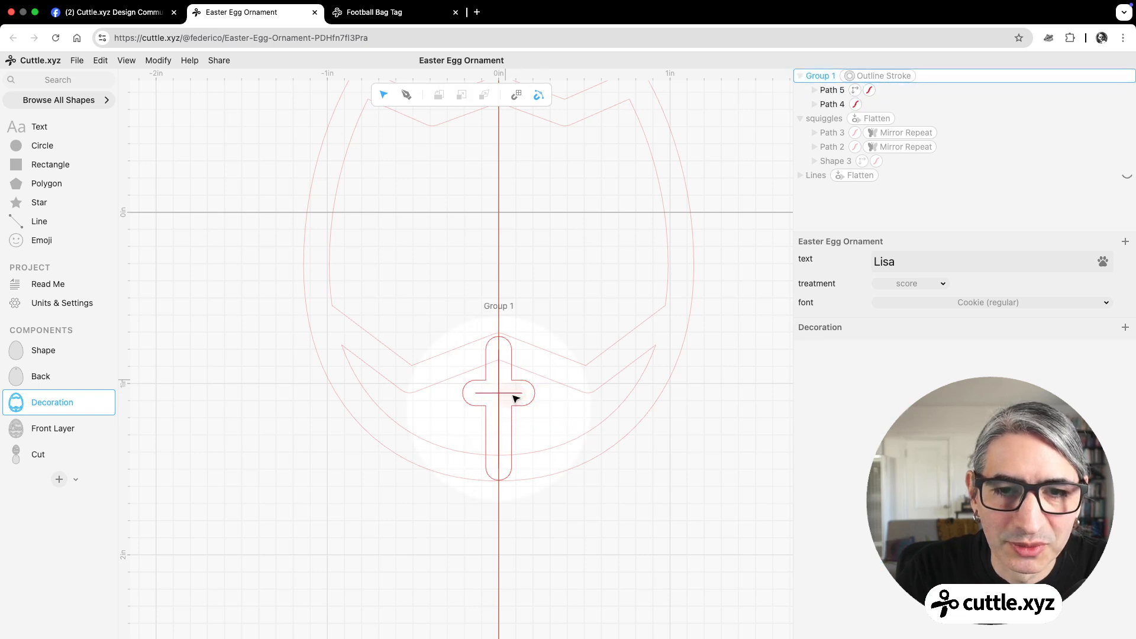
key("Escape")
double_click(500, 397)
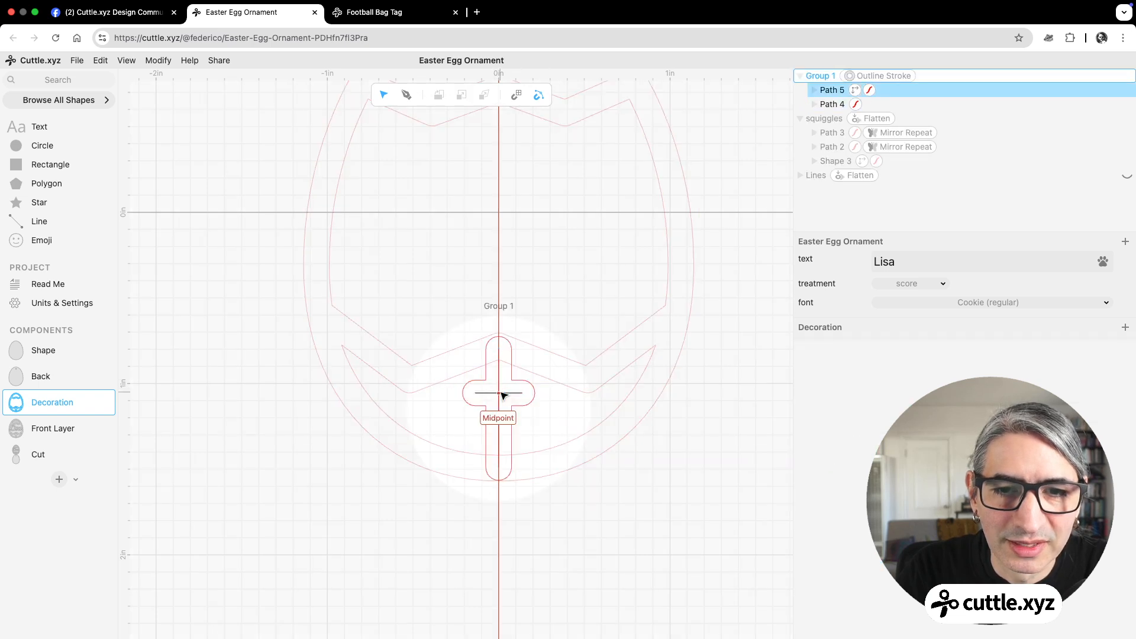
double_click(503, 389)
left_click_drag(499, 350, 499, 359)
left_click_drag(499, 467, 499, 455)
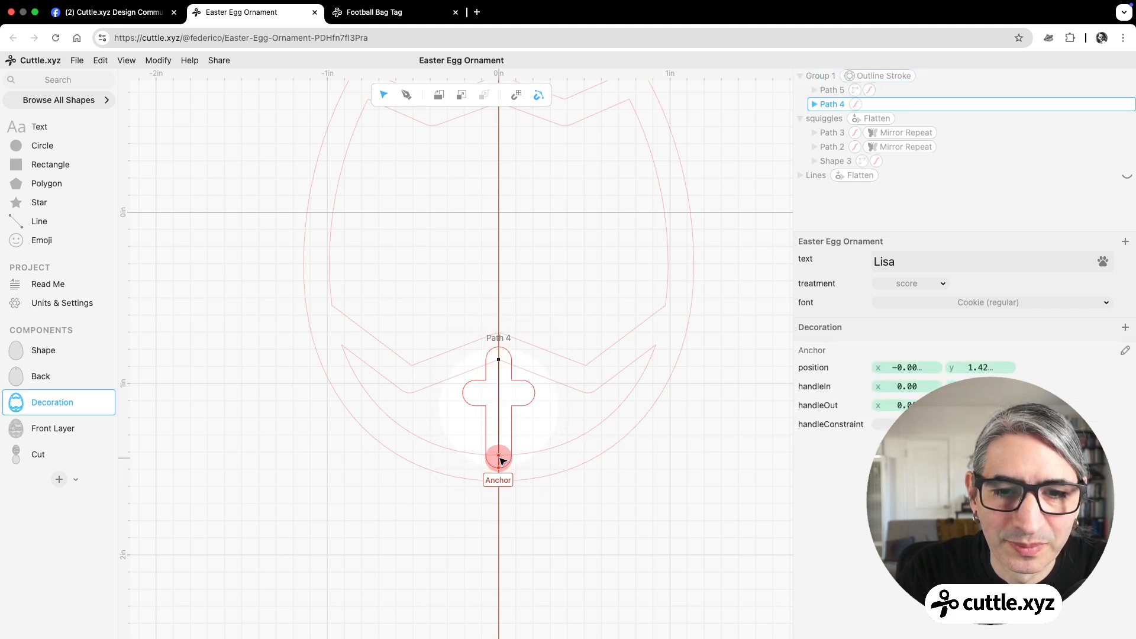
left_click(527, 419)
left_click(531, 421)
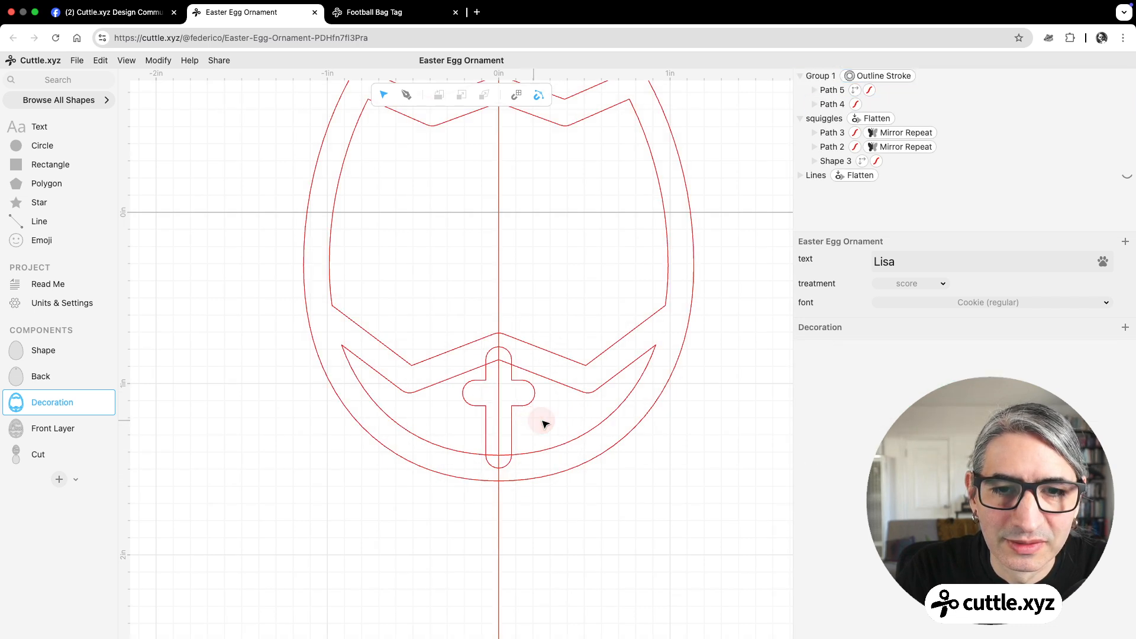
Check the shortened cross in the Front Layer component and delete the cross group from the Decoration component.
left_click(60, 429)
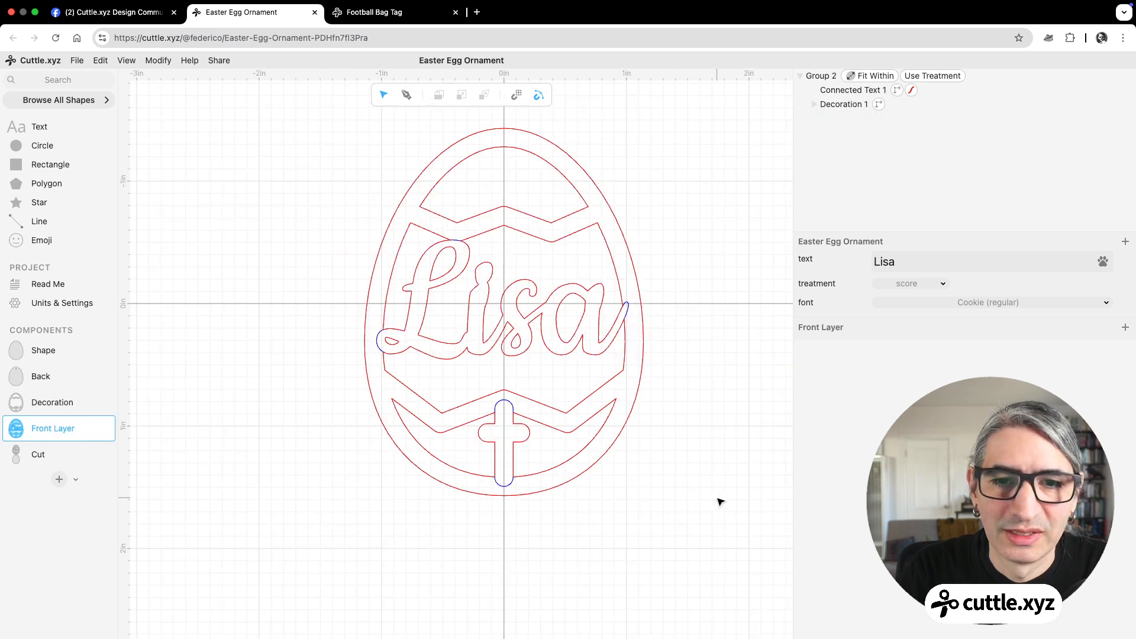
scroll(616, 494, "up", 2)
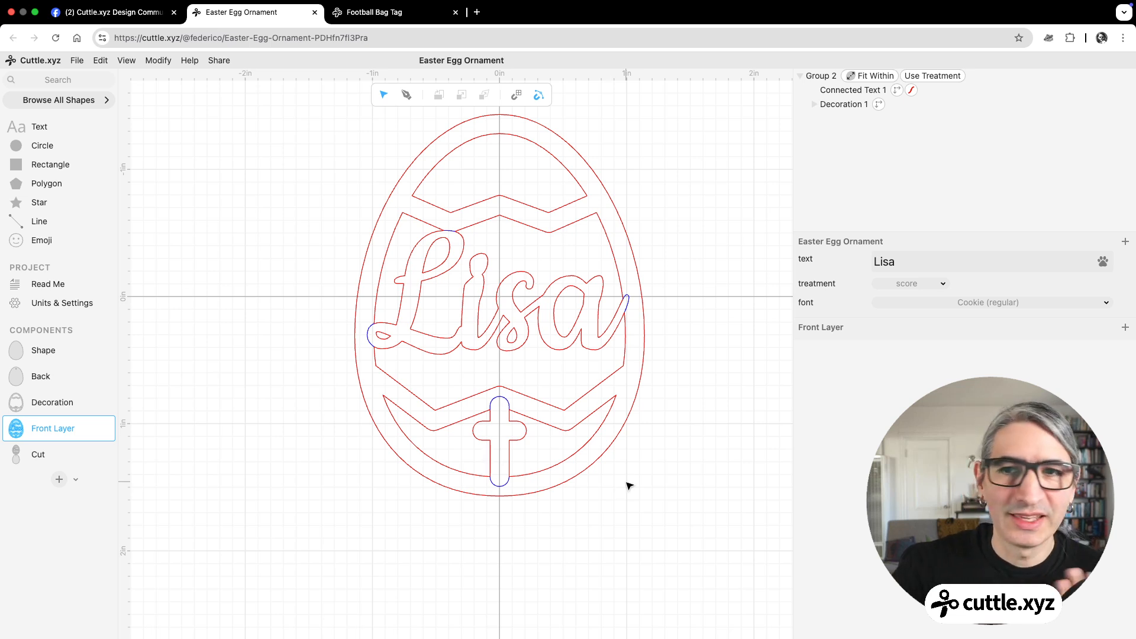
left_click(60, 405)
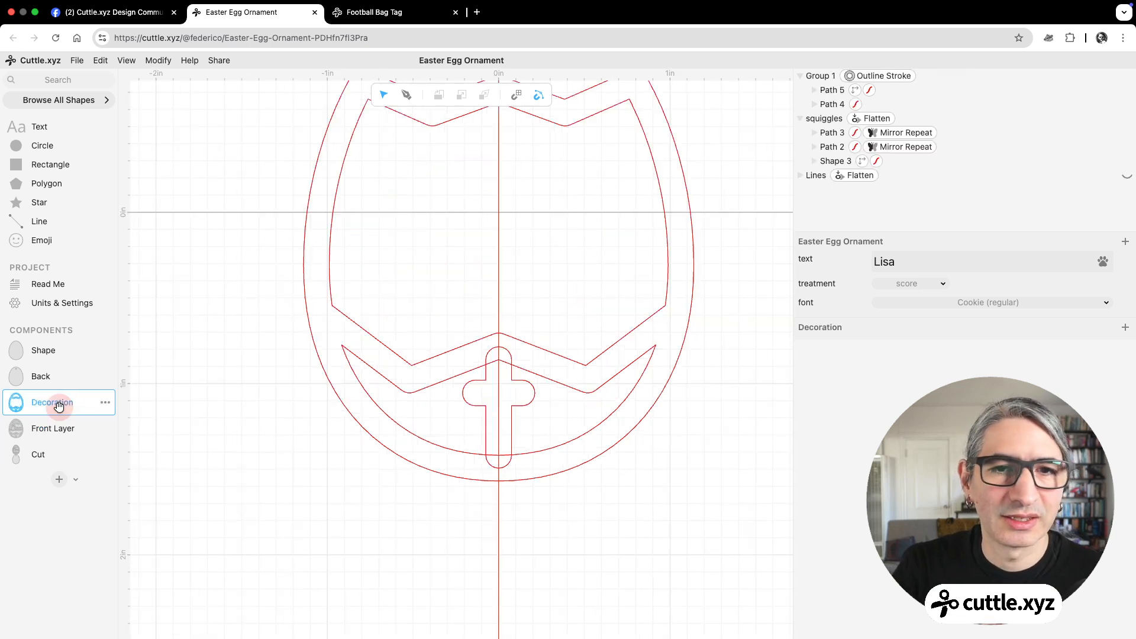
scroll(591, 221, "down", 2)
left_click_drag(592, 238, 590, 324)
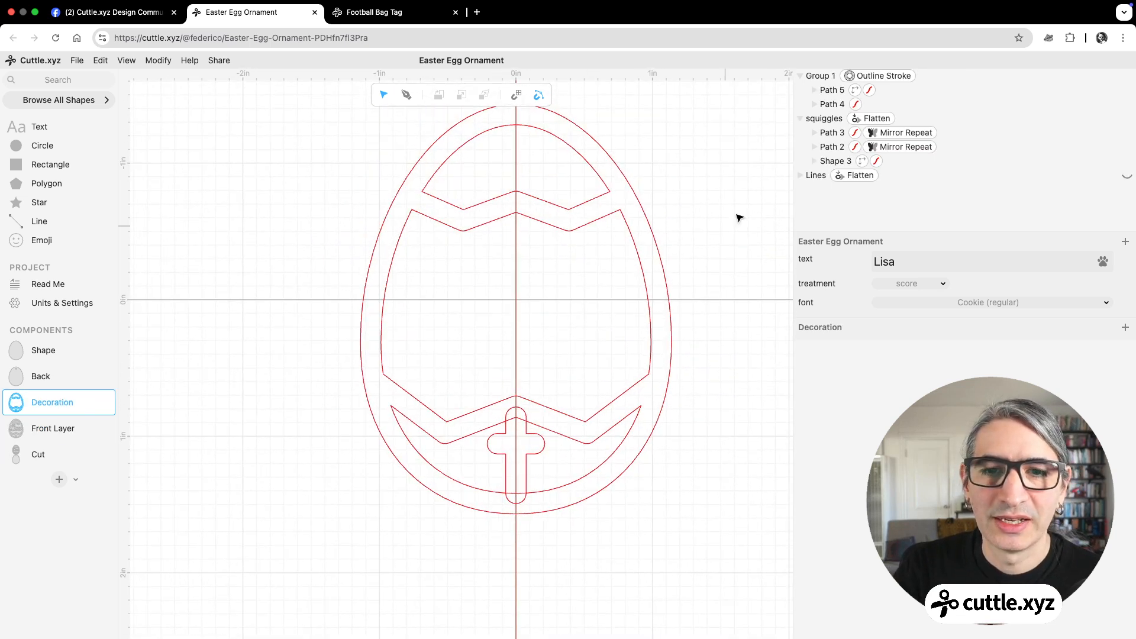
left_click(540, 458)
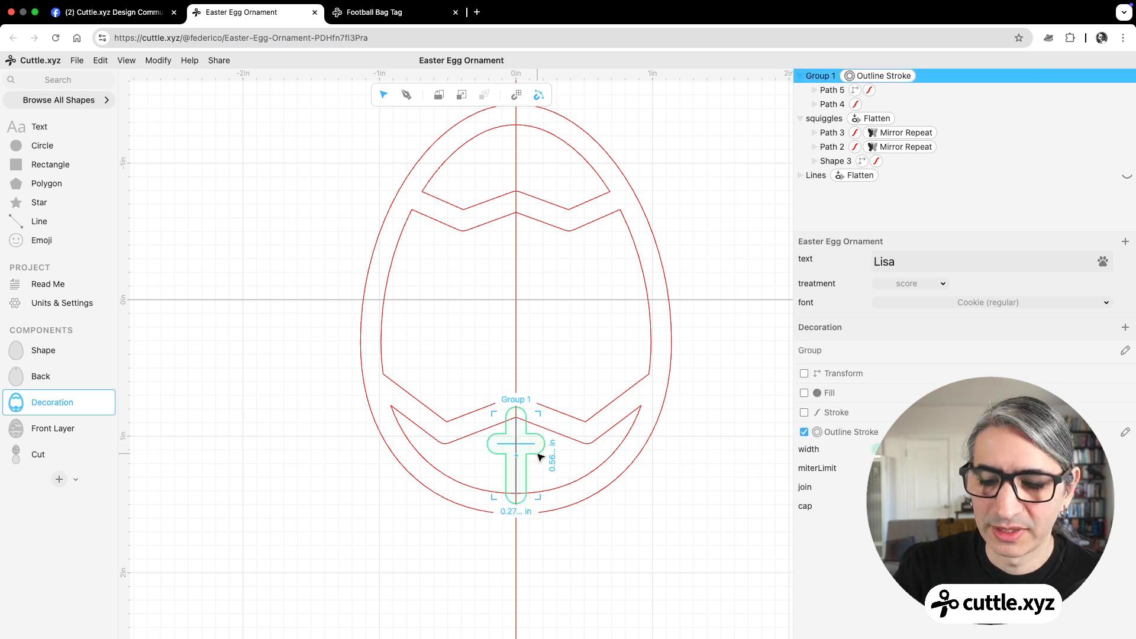
key("BackSpace")
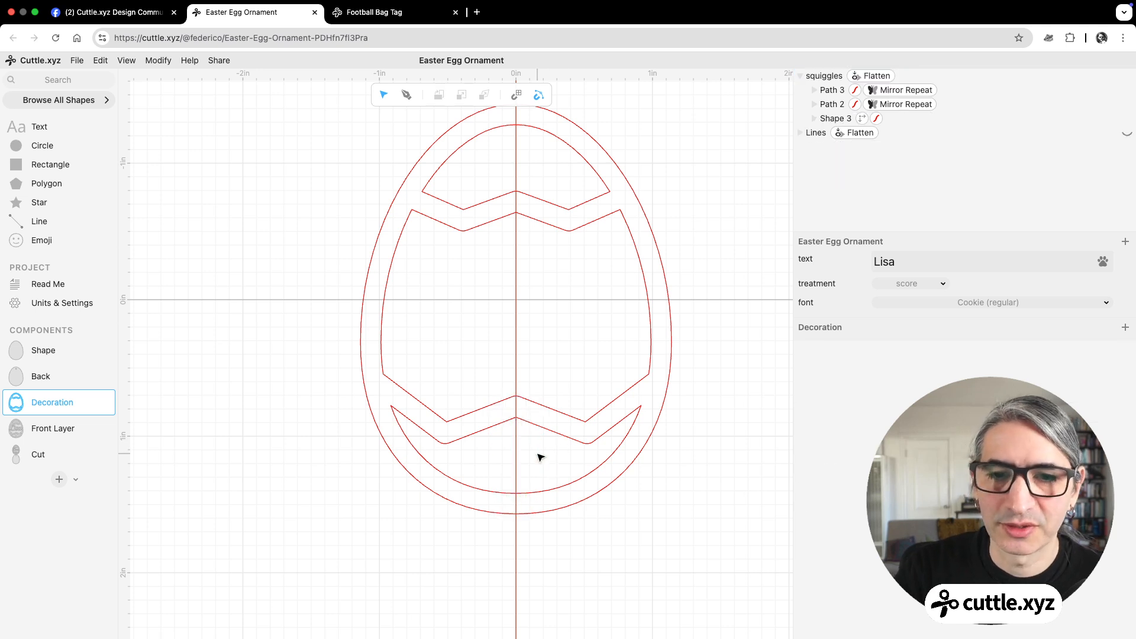
Collapse the squiggles group, show the Lines group and hide the squiggles group in the Decoration component.
left_click(801, 76)
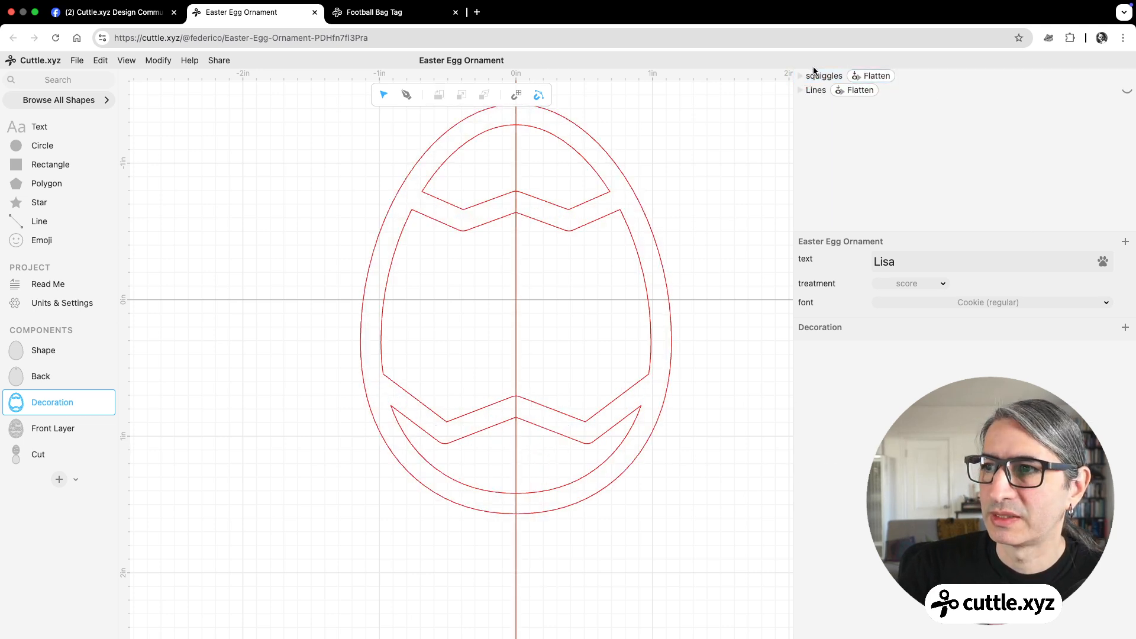
left_click(1128, 93)
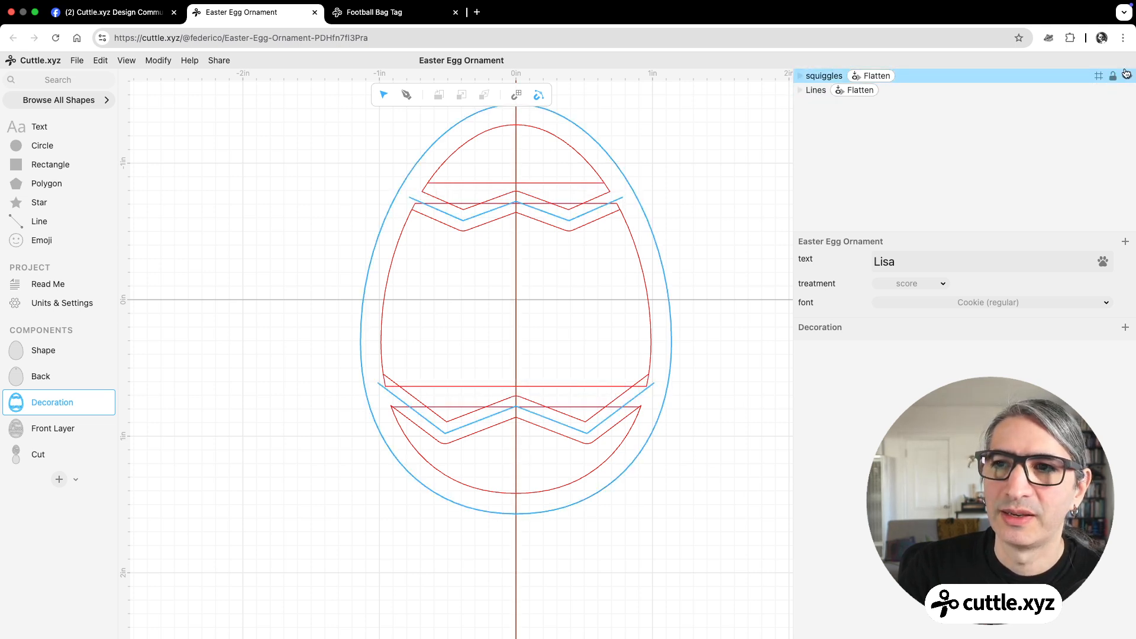
left_click(1128, 77)
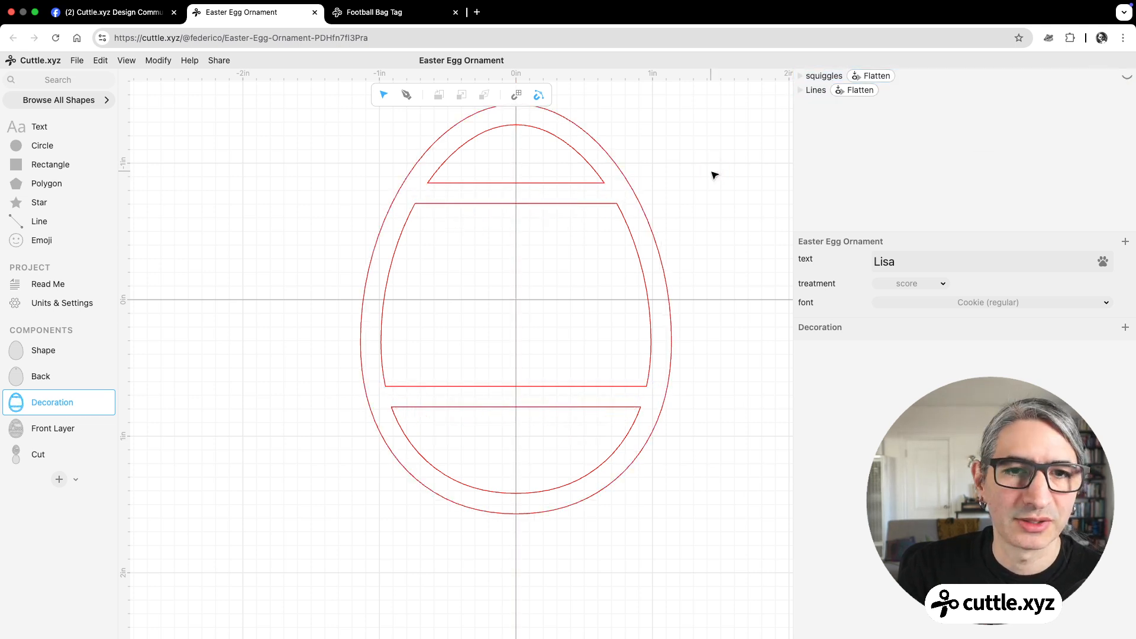
View the name together with the straight-line decoration in the Front Layer component.
left_click(53, 429)
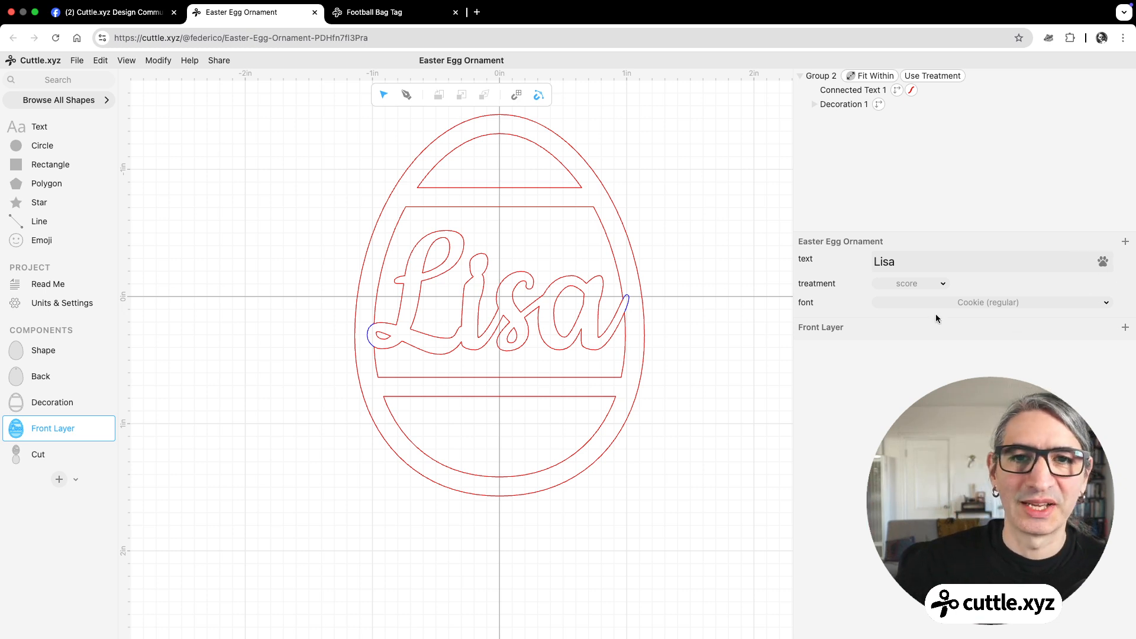
scroll(739, 313, "up", 2)
scroll(713, 333, "right", 3)
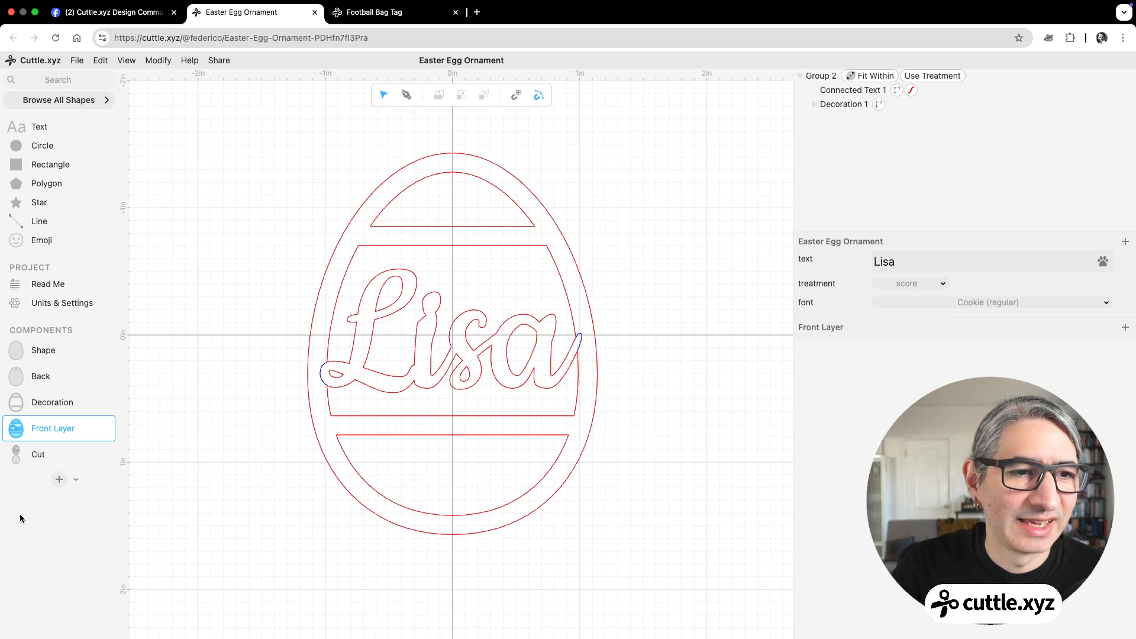